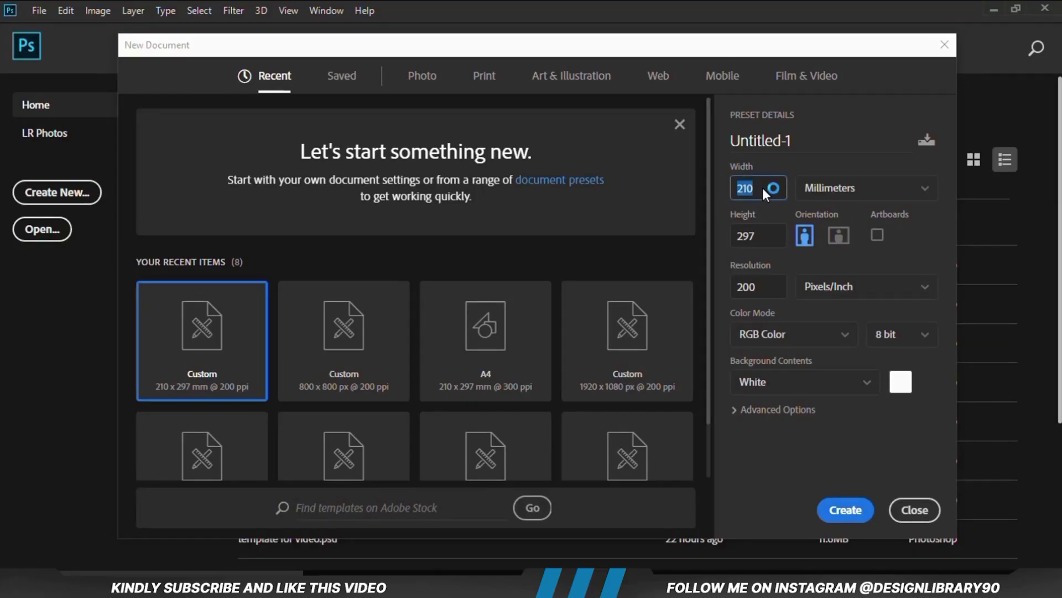
Step: Create a new portrait document of 210 x 297 mm at 200 pixels/inch, RGB Color 8 bit, with a white background
left_click(764, 244)
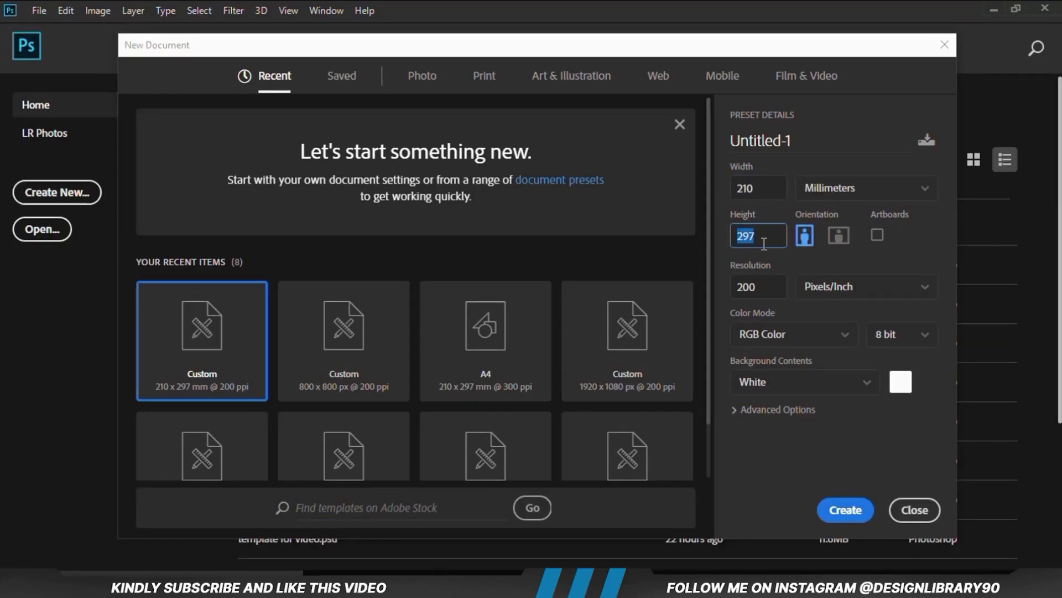
left_click(762, 283)
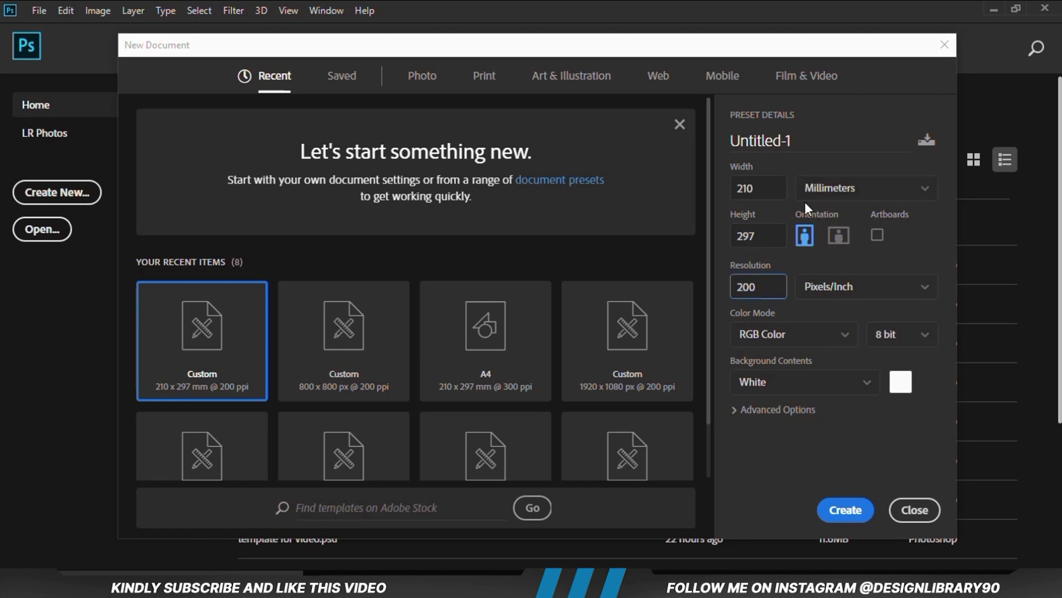
left_click(841, 510)
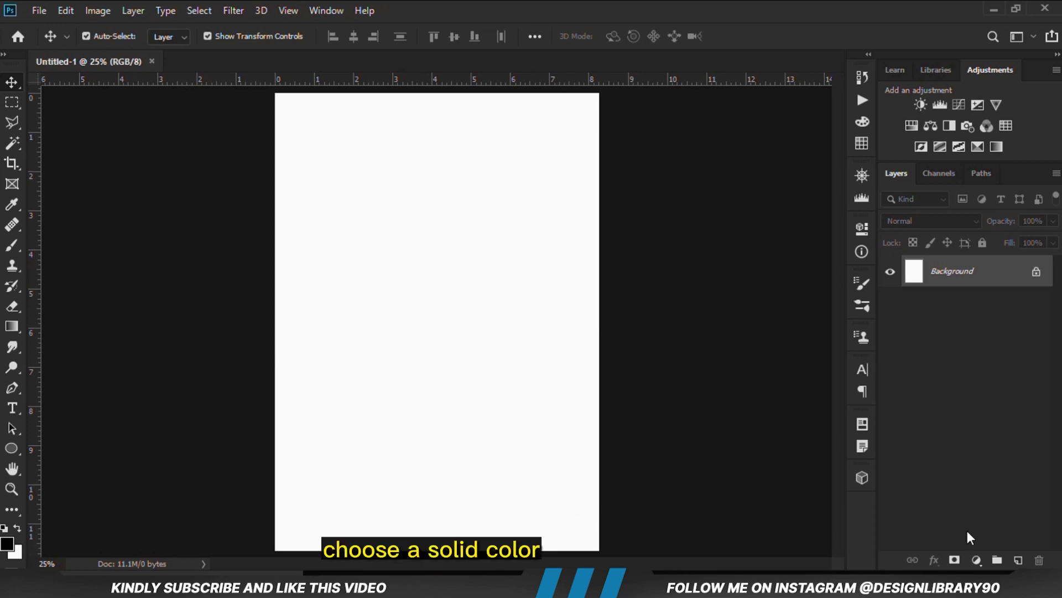
Step: Add a Solid Color fill layer, switch to Notepad and copy the hex code 912d1d
left_click(976, 560)
left_click(968, 283)
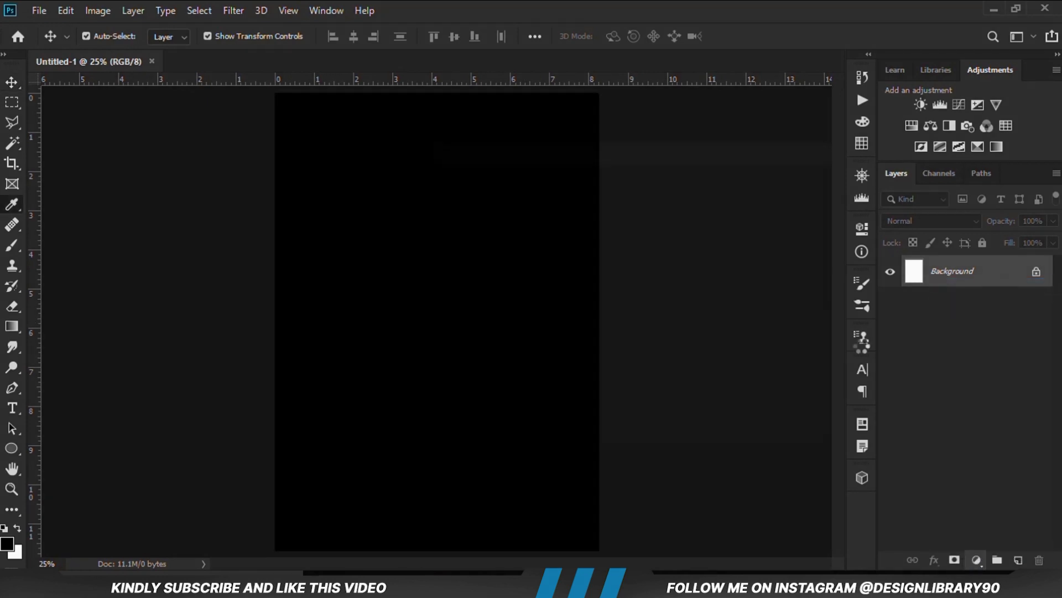
key("alt+Tab")
key("ctrl+a")
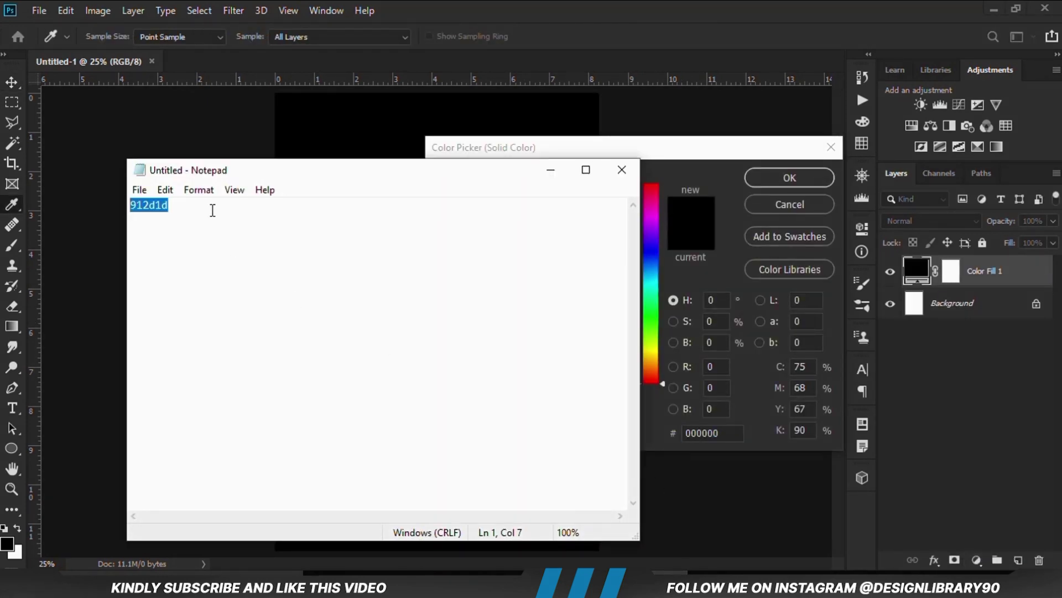
right_click(158, 204)
left_click(259, 255)
Step: Apply the copied hex code 912d1d as the fill layer's color and compare the canvas with and without it
left_click(633, 145)
right_click(695, 435)
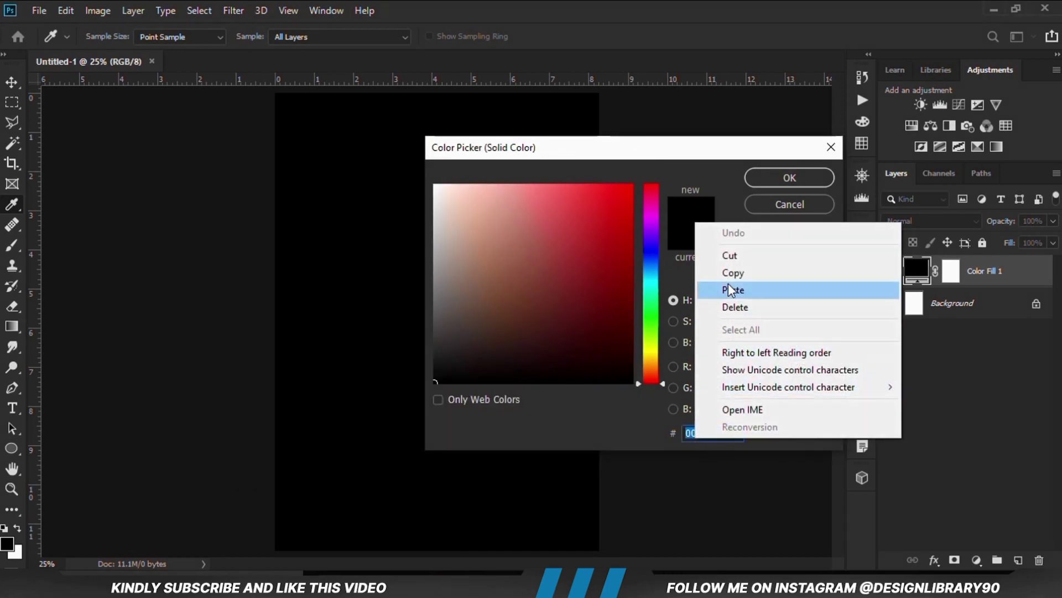
left_click(719, 354)
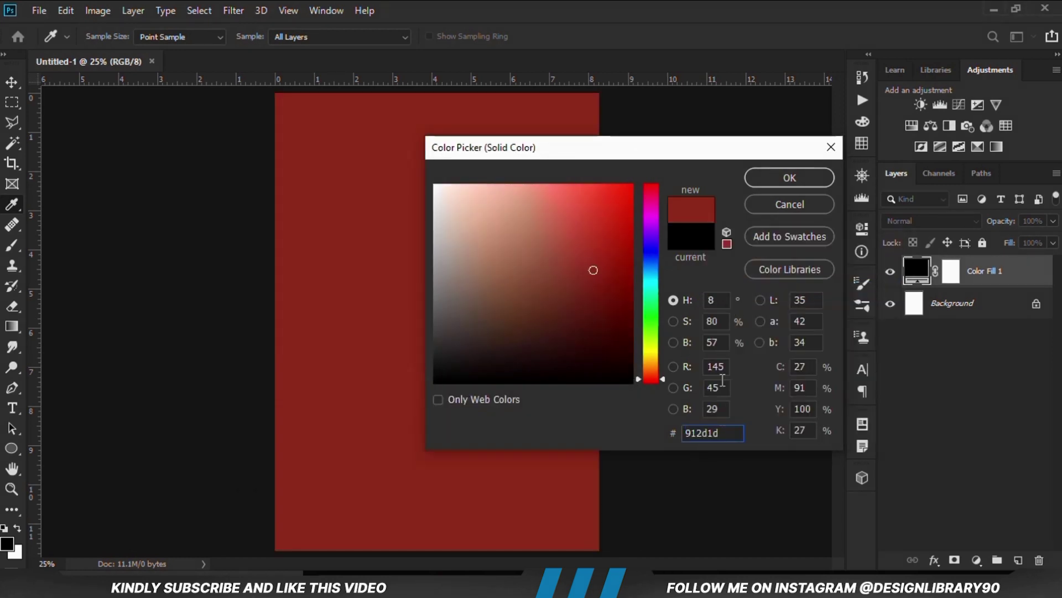
left_click(790, 177)
left_click(890, 274)
left_click(890, 274)
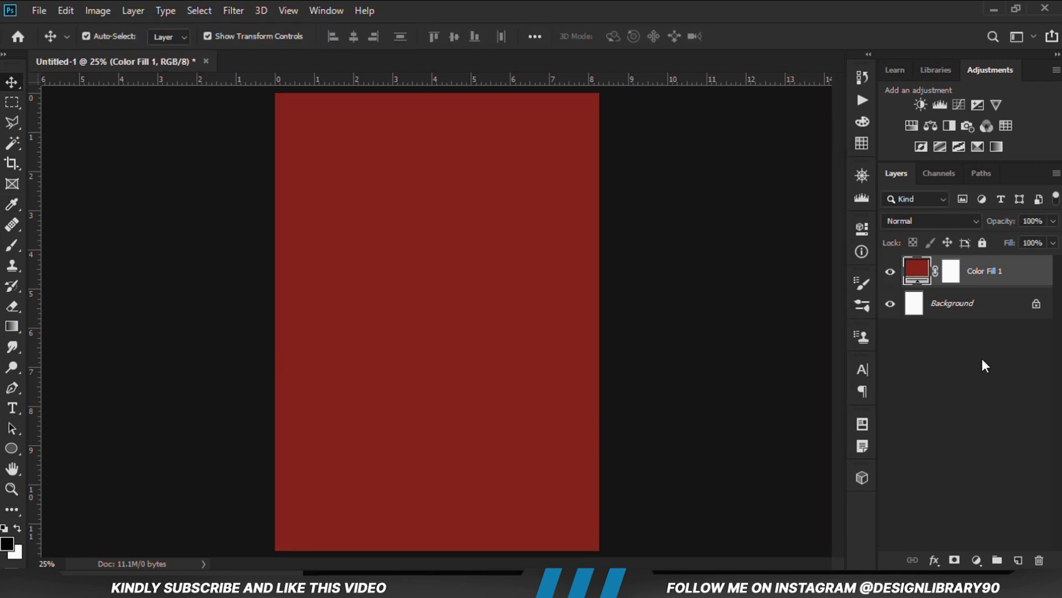
Step: On a new layer, paint one white dab at the canvas center with a soft round brush of size 2300
left_click(1020, 560)
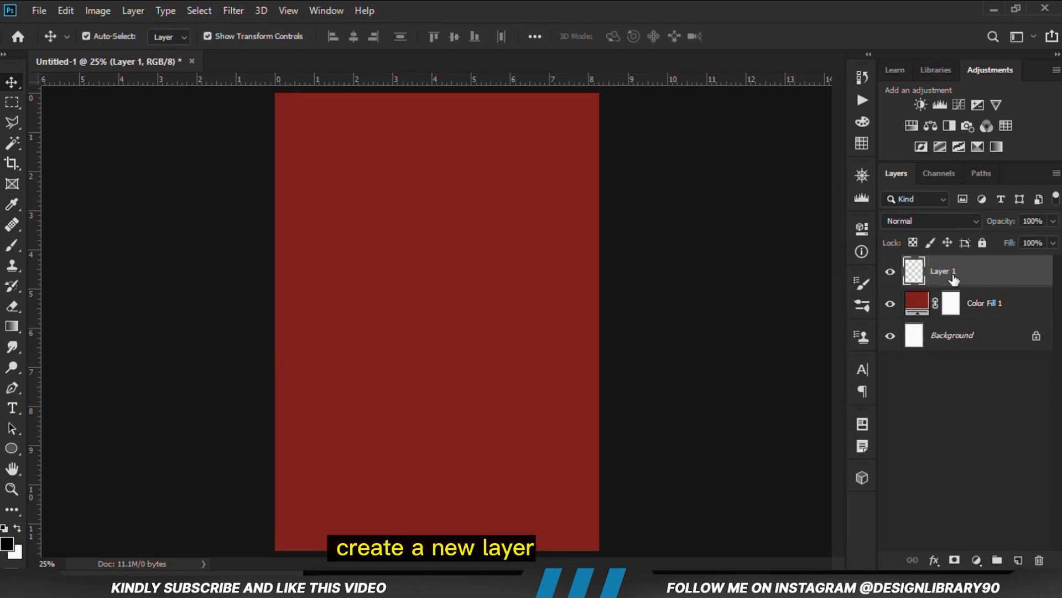
left_click_drag(12, 245, 78, 241)
left_click_drag(356, 37, 382, 55)
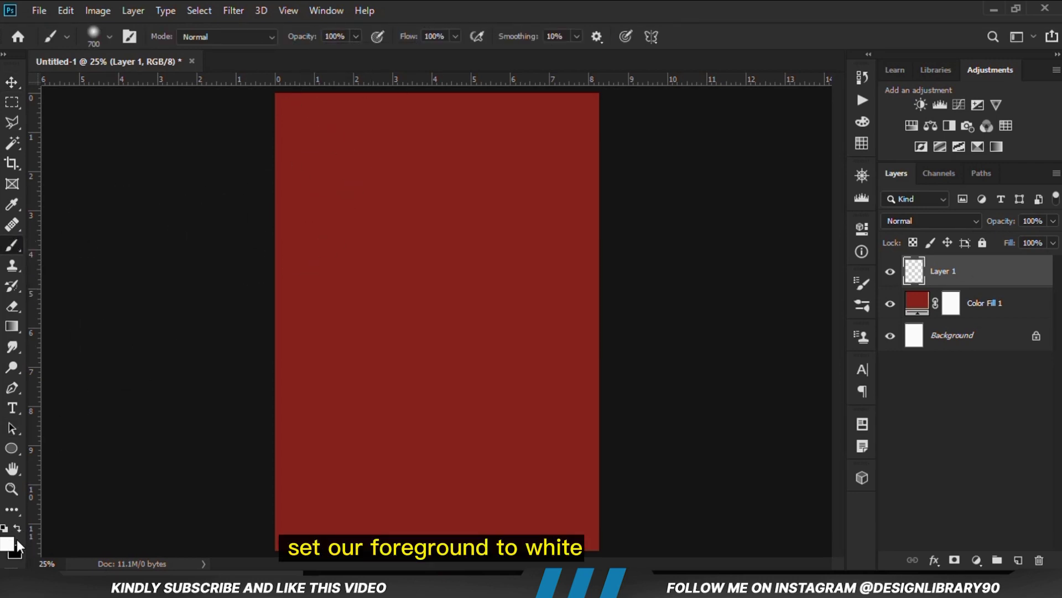
key("bracketright")
key("bracketright")
key("bracketright")
key("bracketright")
key("bracketright")
key("bracketright")
key("bracketright")
key("bracketright")
key("bracketright")
key("bracketright")
key("bracketright")
key("bracketright")
key("bracketright")
key("bracketright")
key("bracketright")
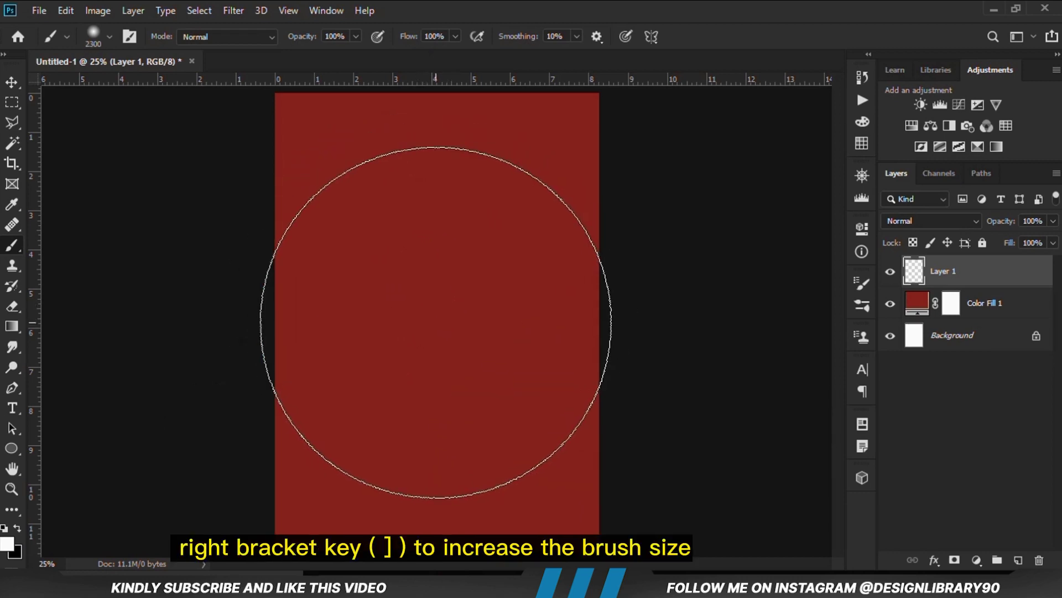
left_click(435, 322)
left_click(12, 82)
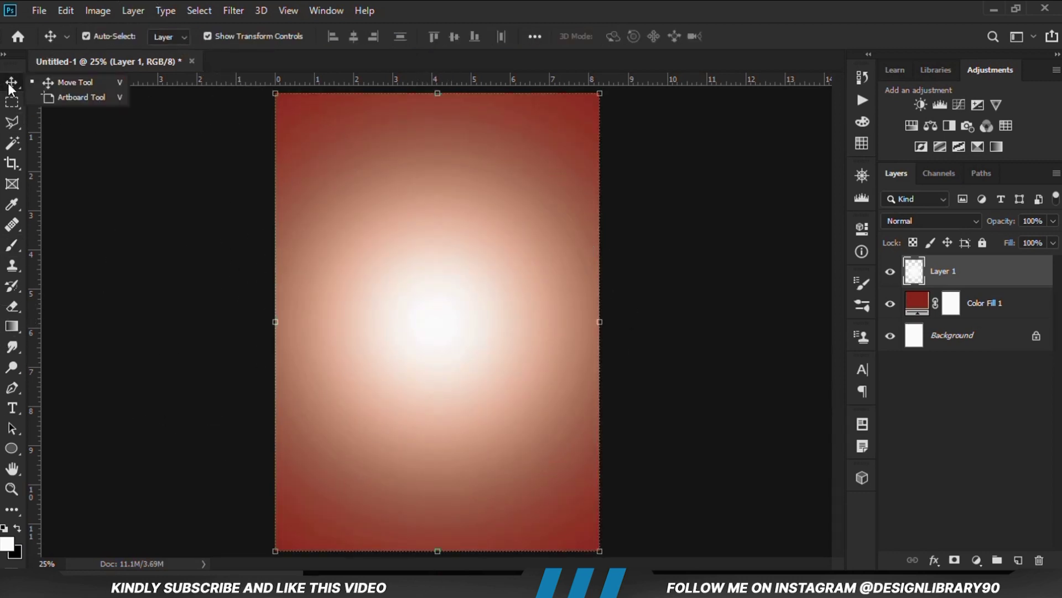
left_click(92, 82)
Step: Set the white glow layer's blend mode to Overlay and compare the canvas with and without the layer
left_click(890, 271)
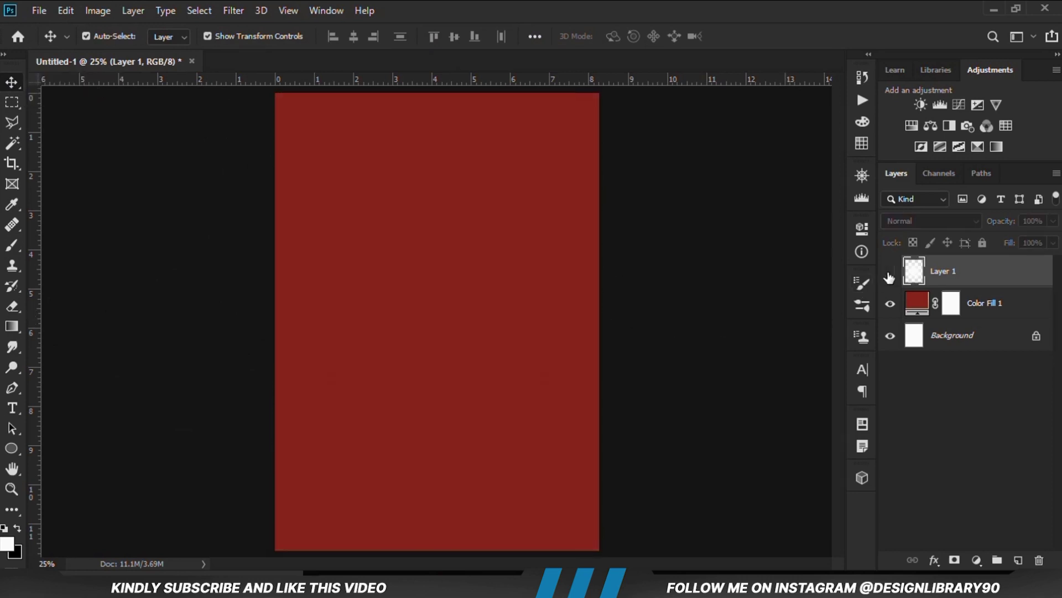
left_click(889, 271)
left_click(902, 219)
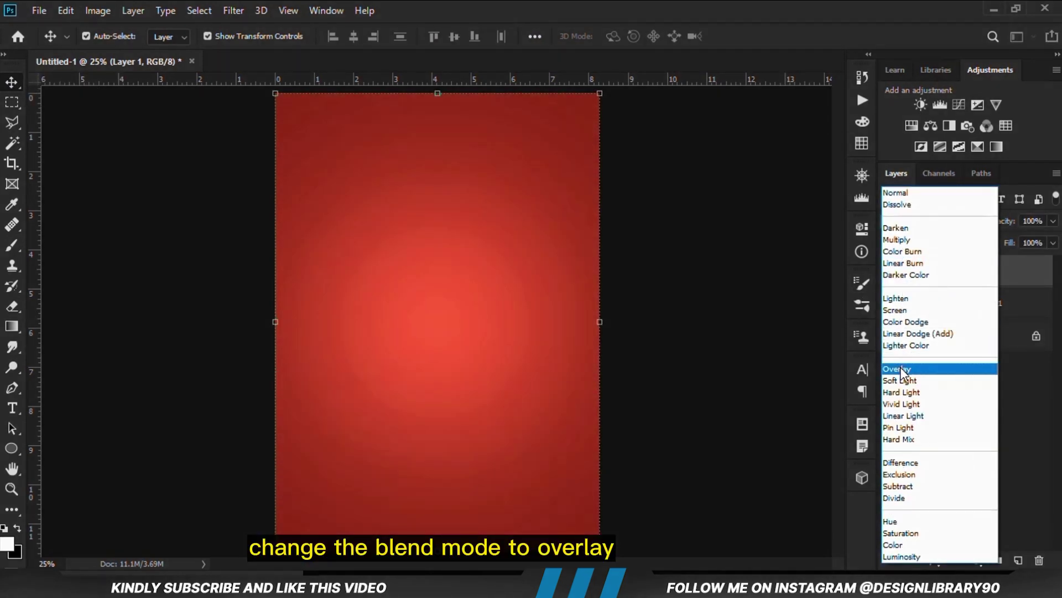
left_click(901, 367)
left_click(890, 273)
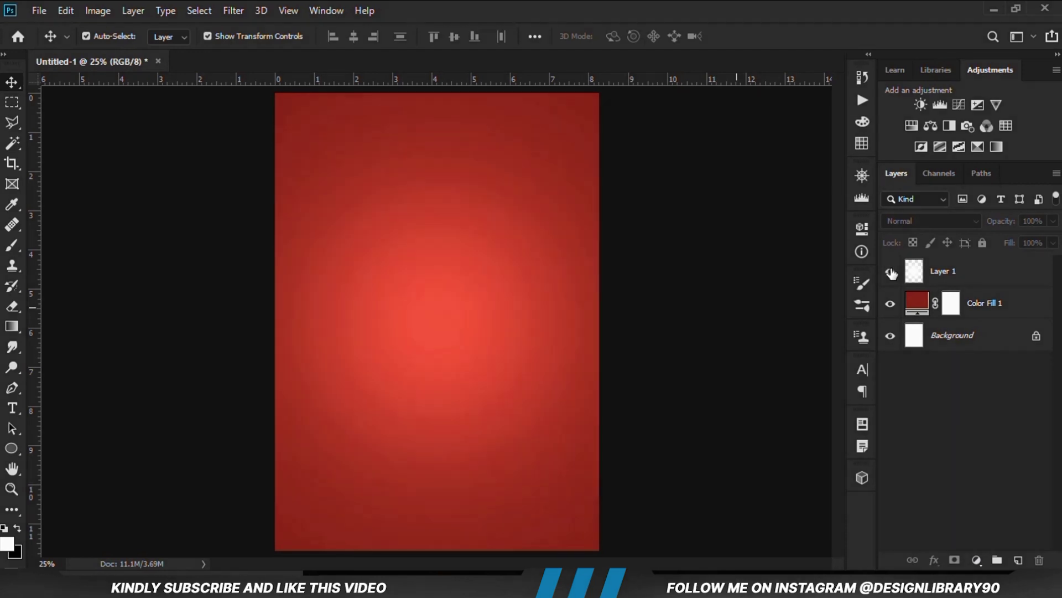
Step: Add an Exposure adjustment layer above the glow with Gamma Correction set to 0.68
left_click(976, 555)
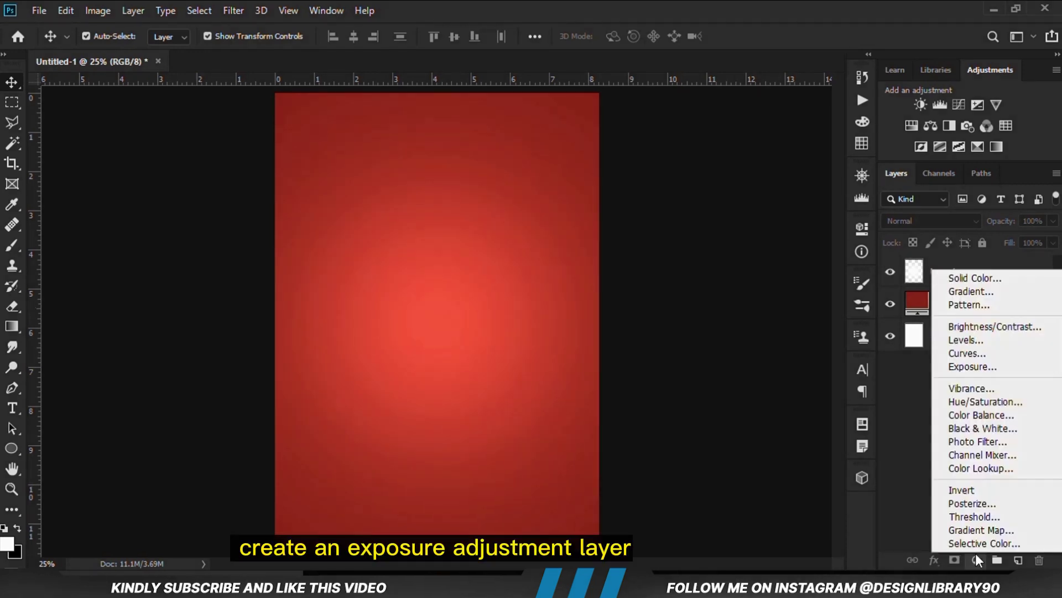
left_click(978, 366)
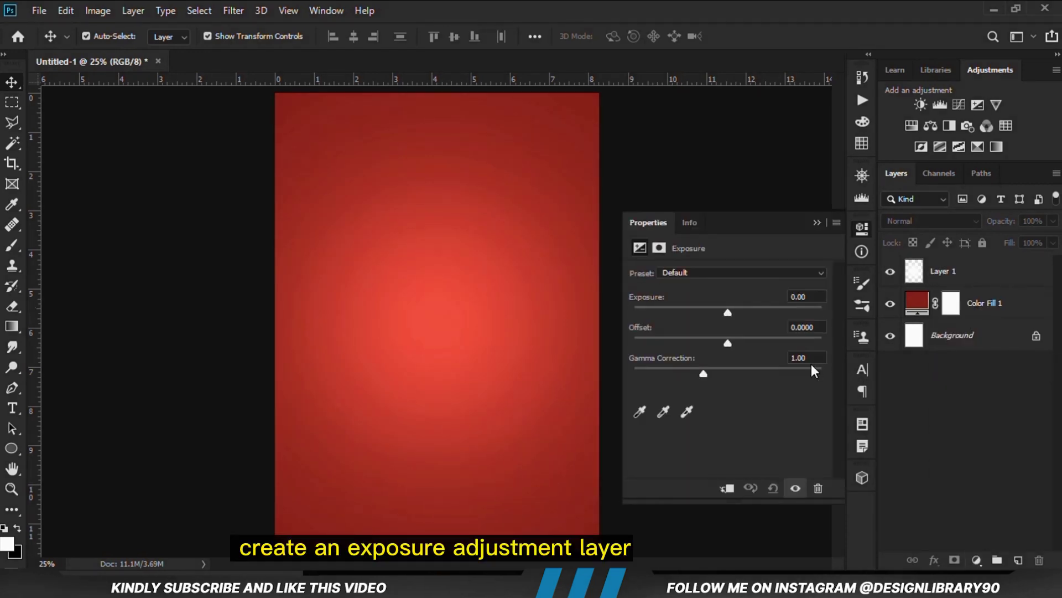
left_click_drag(708, 376, 723, 379)
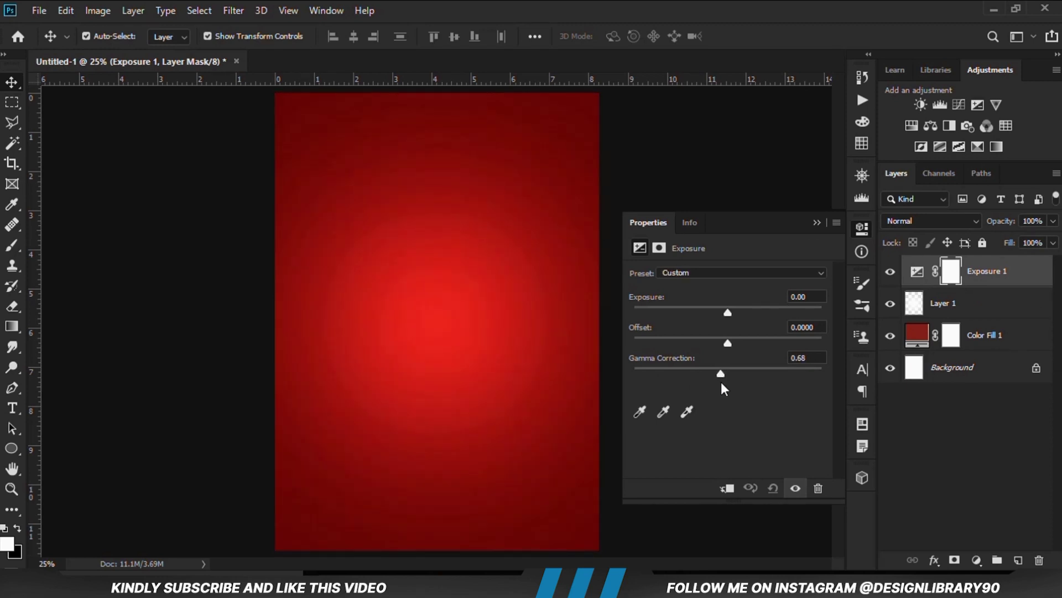
left_click(816, 223)
Step: Compare the background with and without the Exposure adjustment and review the adjustment's settings
left_click(890, 272)
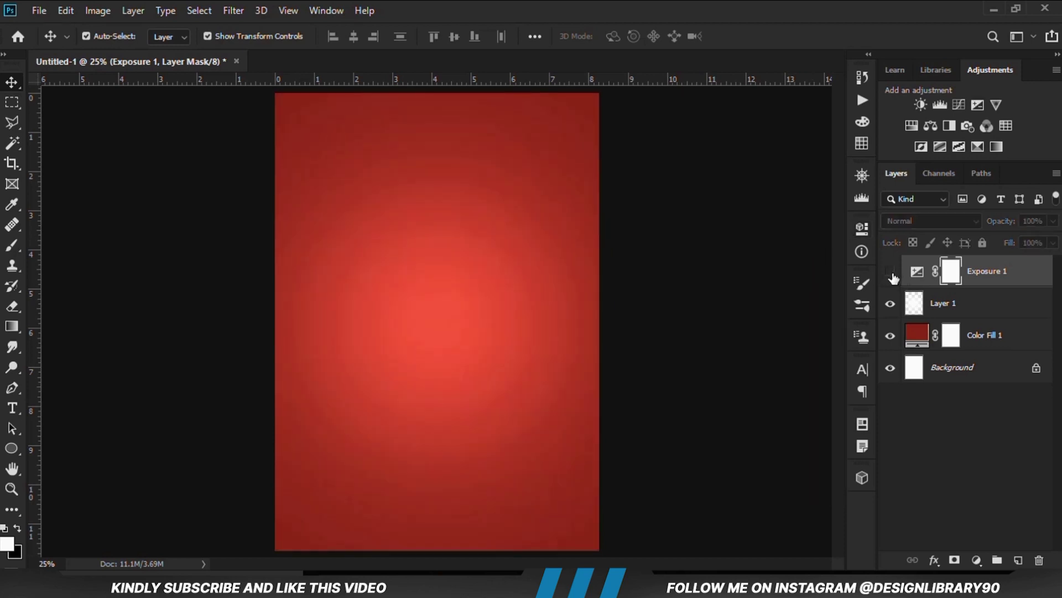
left_click(890, 272)
left_click(917, 271)
double_click(917, 271)
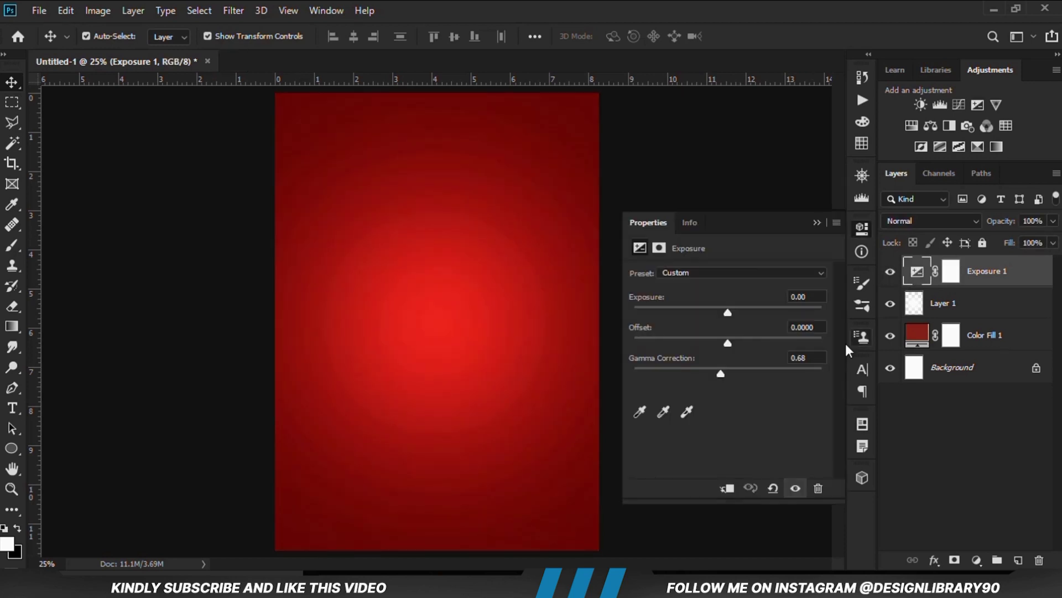
left_click(889, 269)
left_click(888, 269)
left_click(816, 223)
left_click(709, 385)
scroll(704, 386, "down", 1)
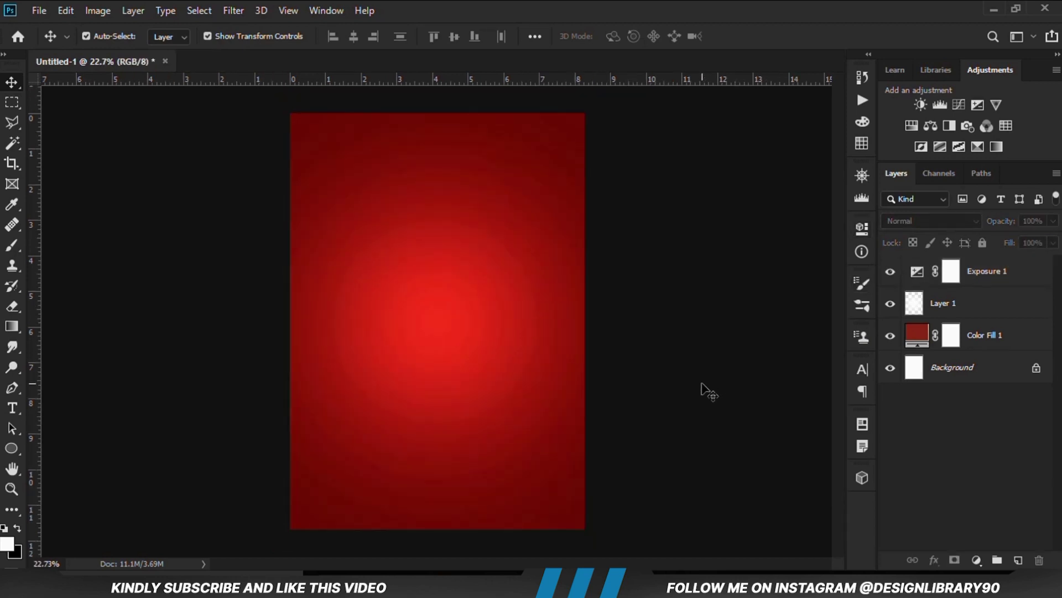
Step: Add a black Solid Color fill layer above the Exposure layer and check it by toggling its visibility
left_click(976, 559)
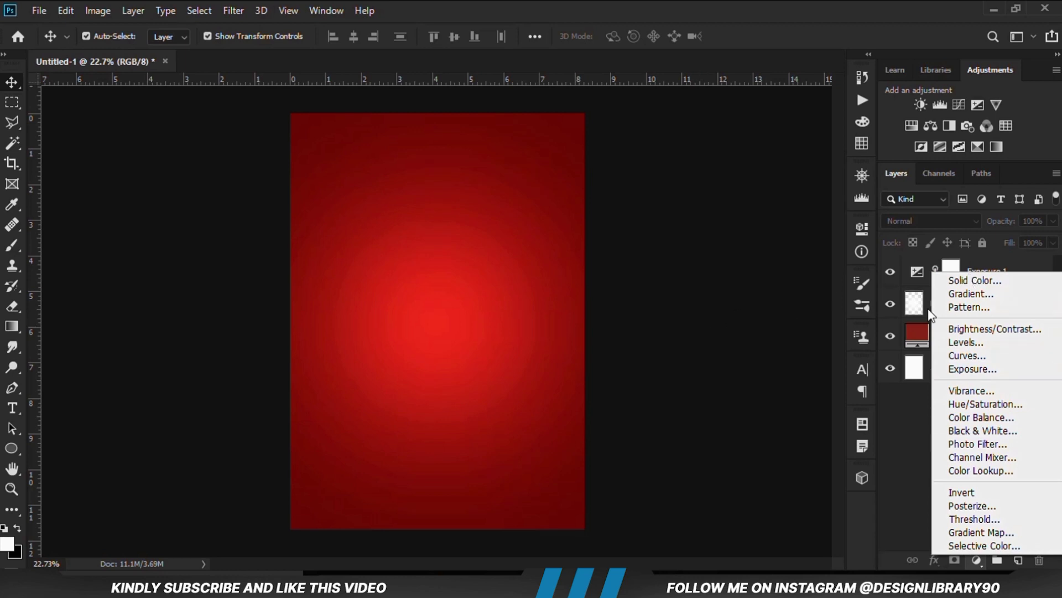
left_click(958, 280)
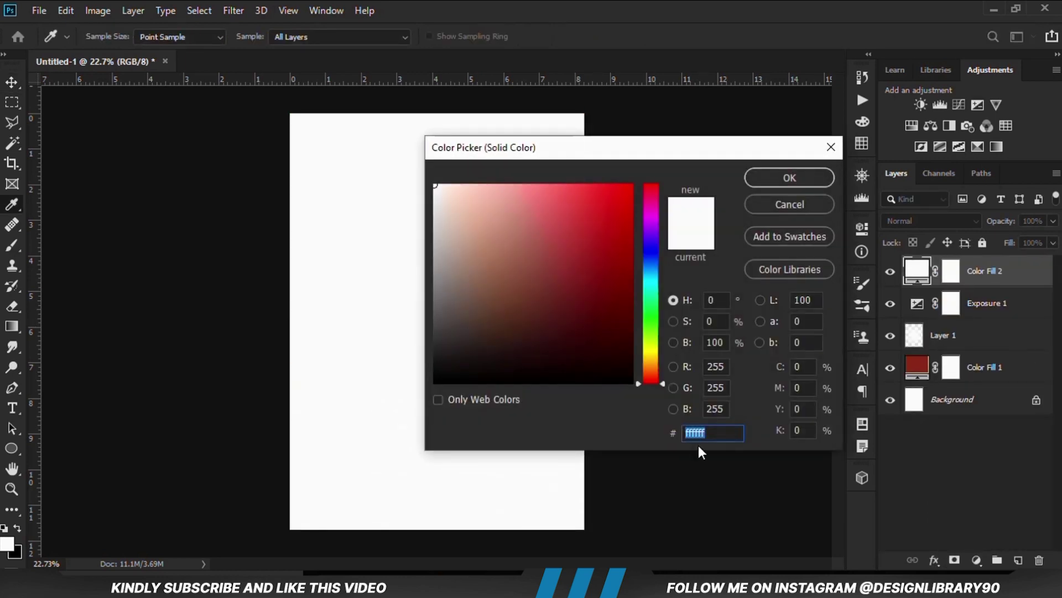
left_click_drag(518, 374, 417, 411)
left_click(773, 176)
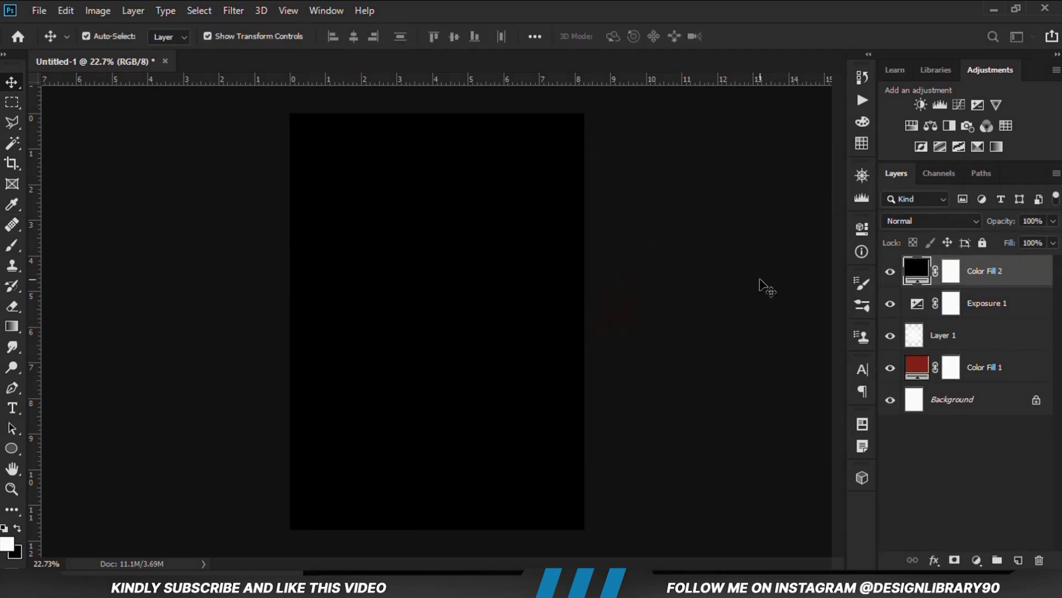
left_click(889, 271)
left_click(890, 271)
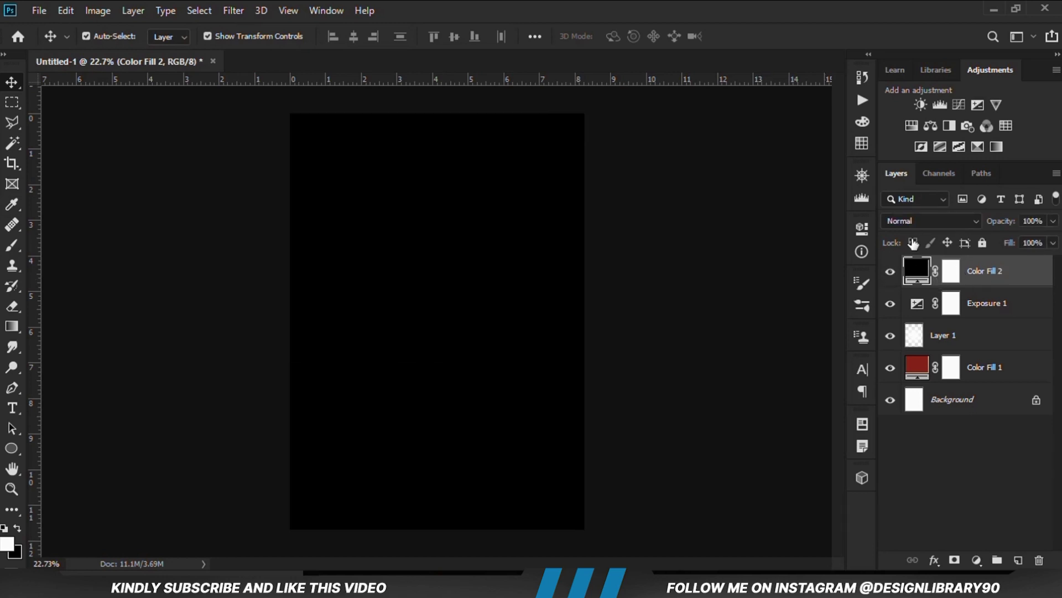
Step: Set the black fill layer's blend mode to Overlay and compare the canvas with and without it
left_click(912, 221)
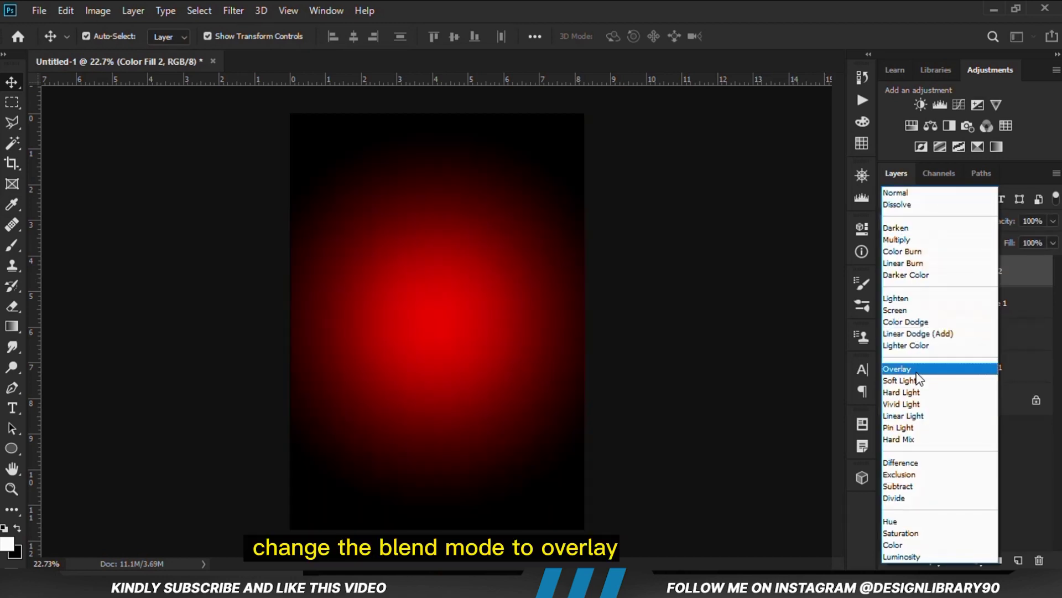
left_click(916, 369)
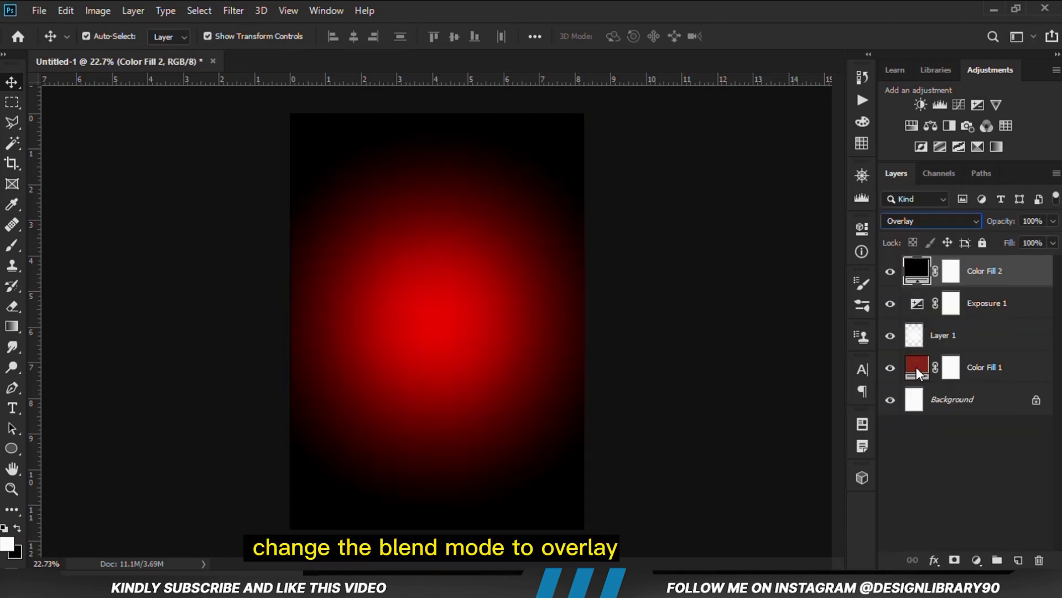
left_click(891, 272)
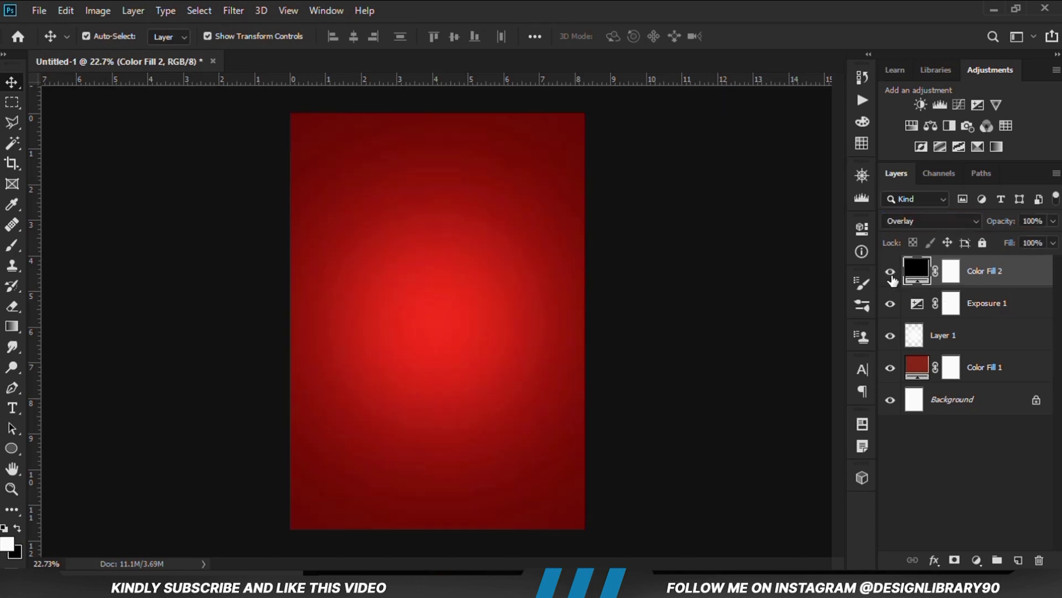
left_click(890, 272)
Step: Paint two black dabs at the center of the black fill's layer mask with a soft round brush of size 2400
left_click(952, 271)
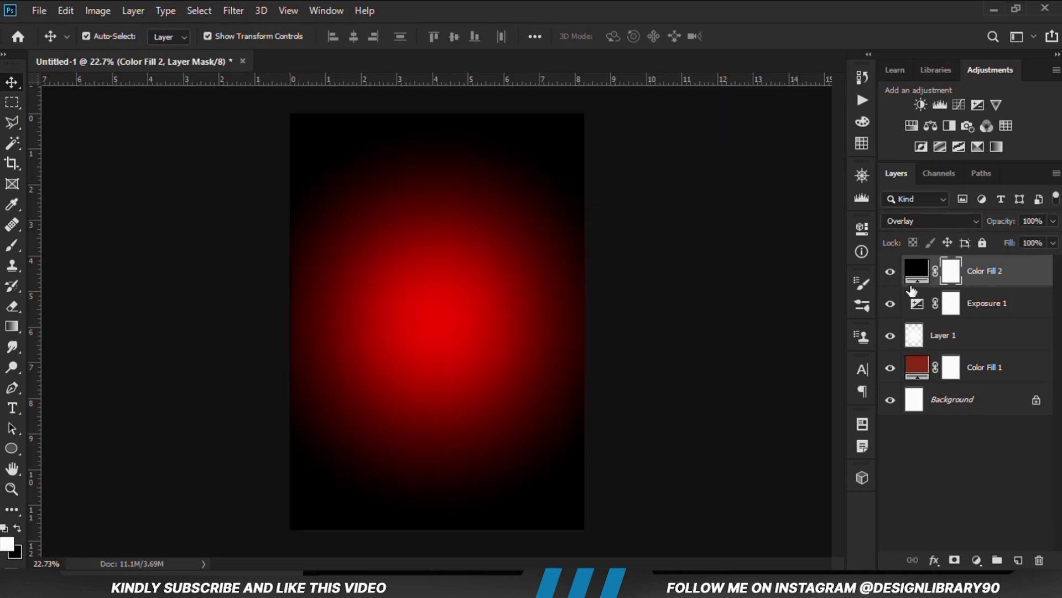
right_click(21, 246)
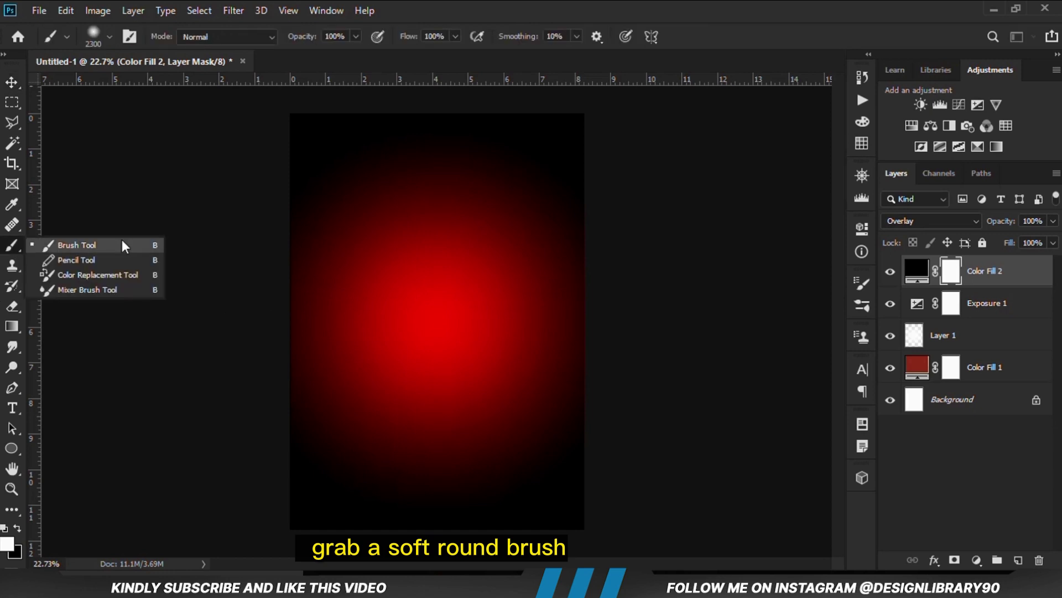
left_click(122, 242)
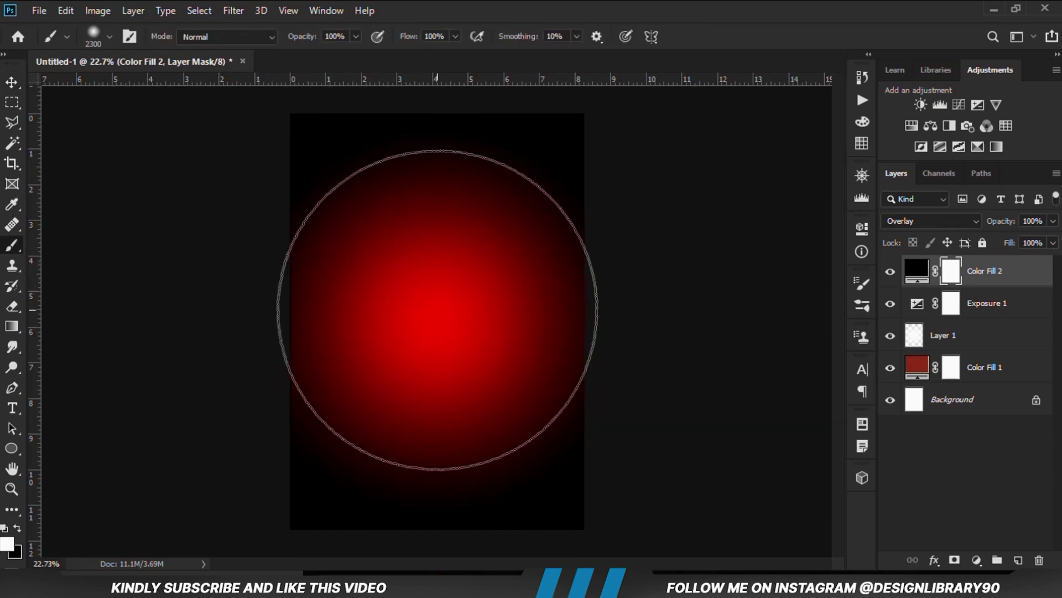
left_click(17, 527)
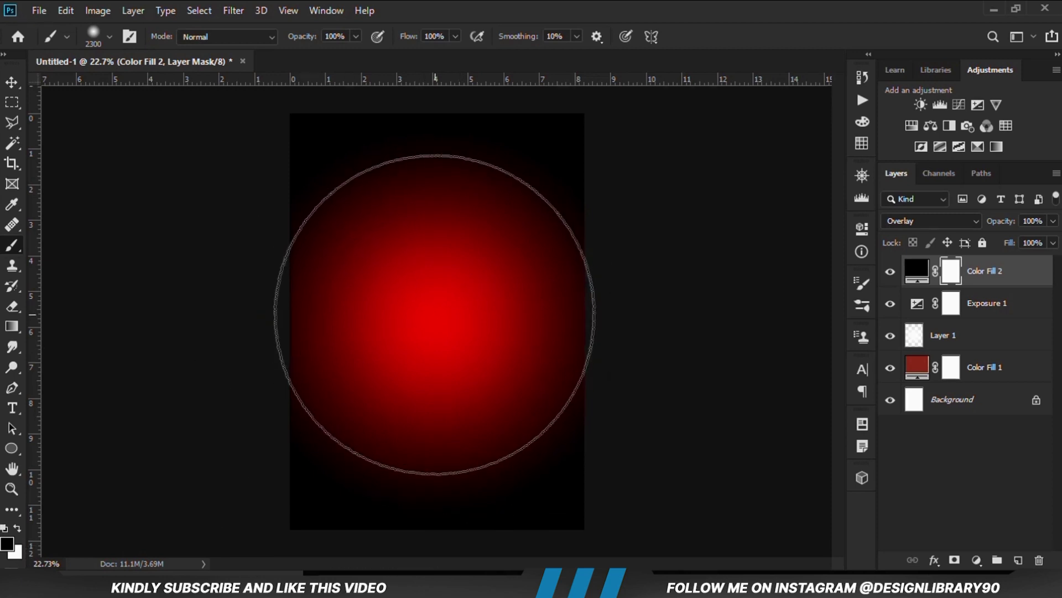
key("bracketright")
left_click(433, 317)
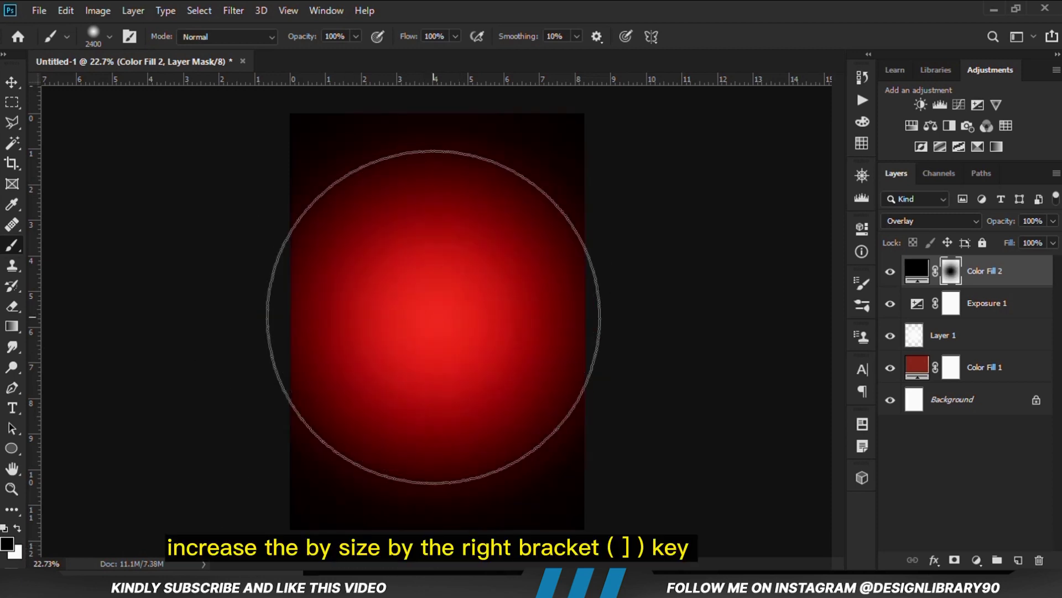
left_click(433, 317)
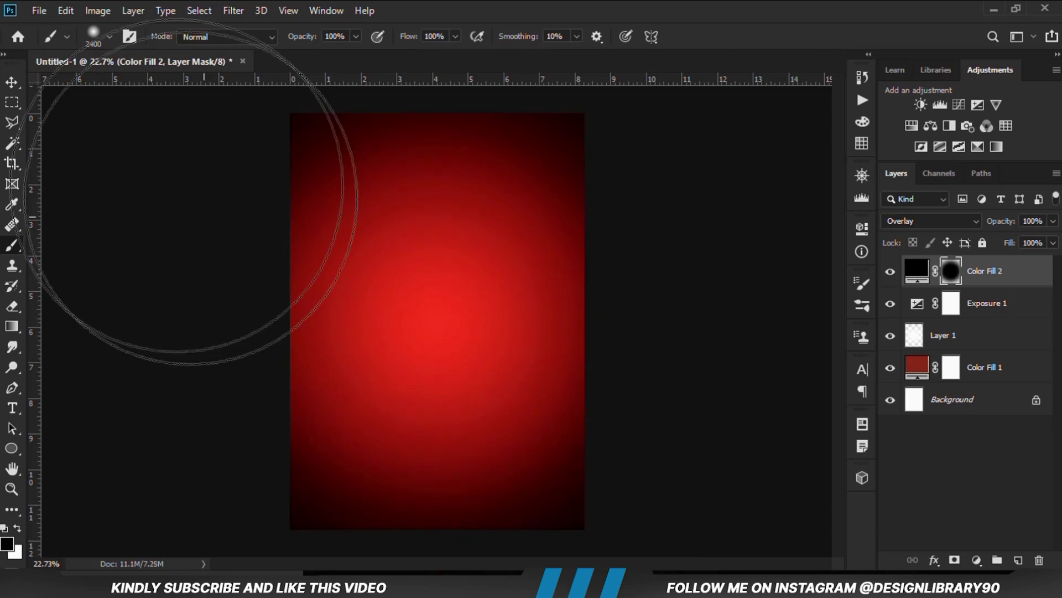
left_click(12, 82)
left_click(54, 83)
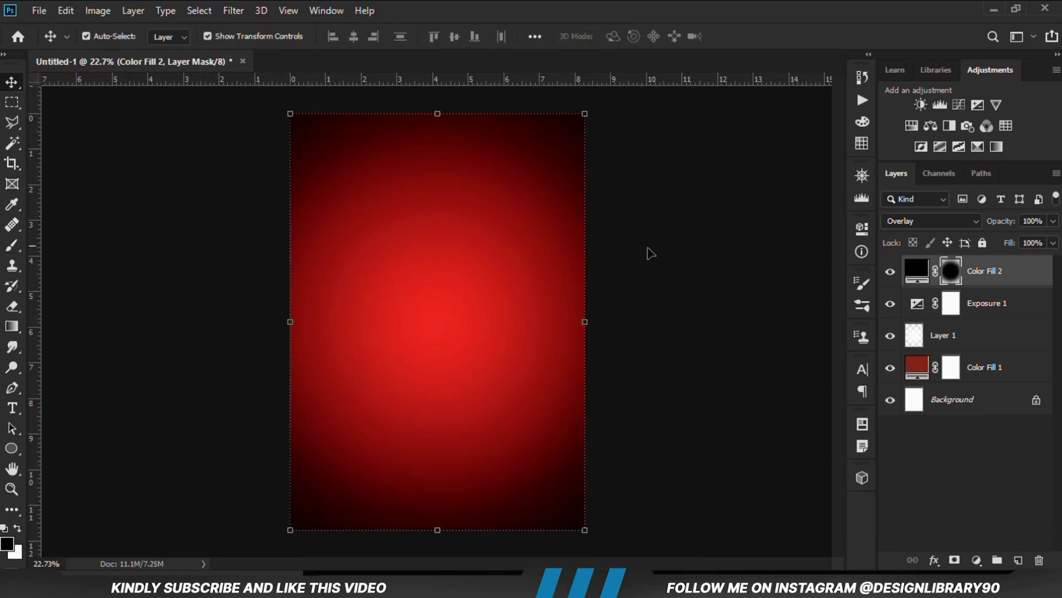
Step: Lower the black fill layer's opacity to 26% and compare the canvas with and without the fill
left_click(890, 272)
left_click(890, 272)
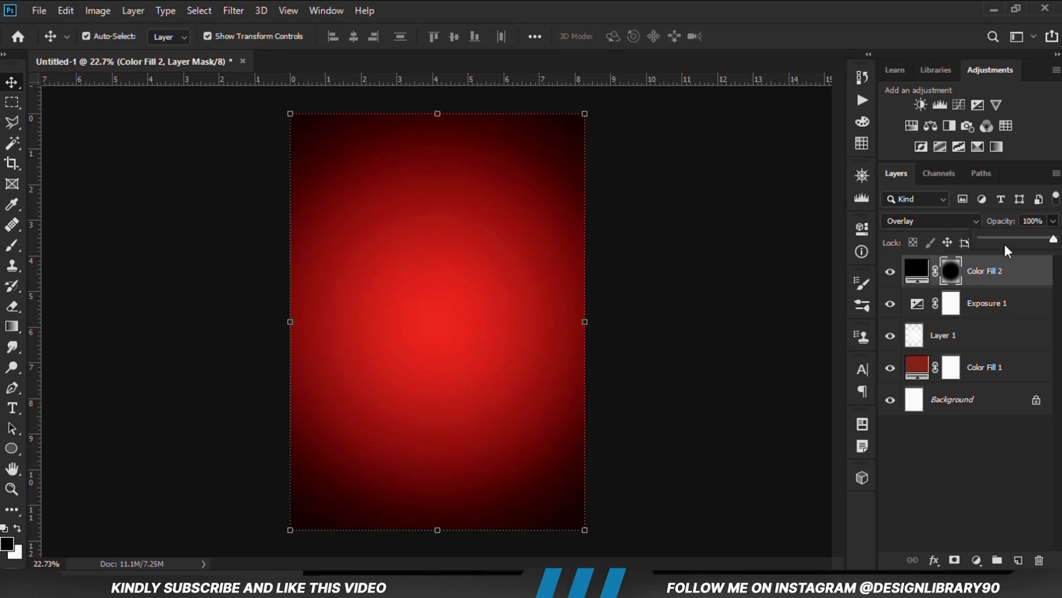
left_click(1005, 238)
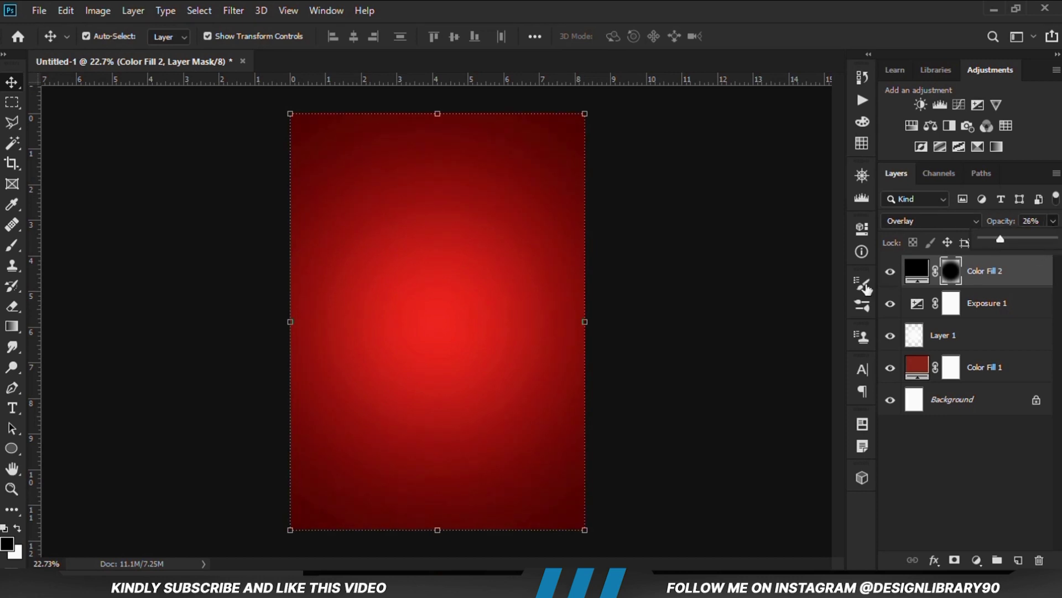
left_click(758, 293)
left_click(890, 274)
left_click(890, 274)
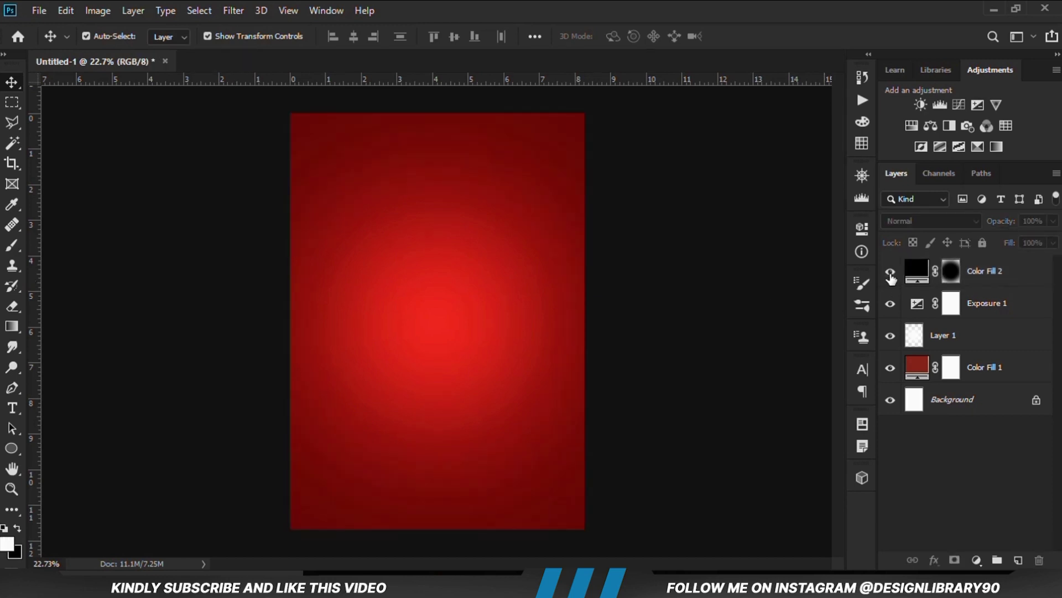
left_click(966, 282)
left_click(703, 298)
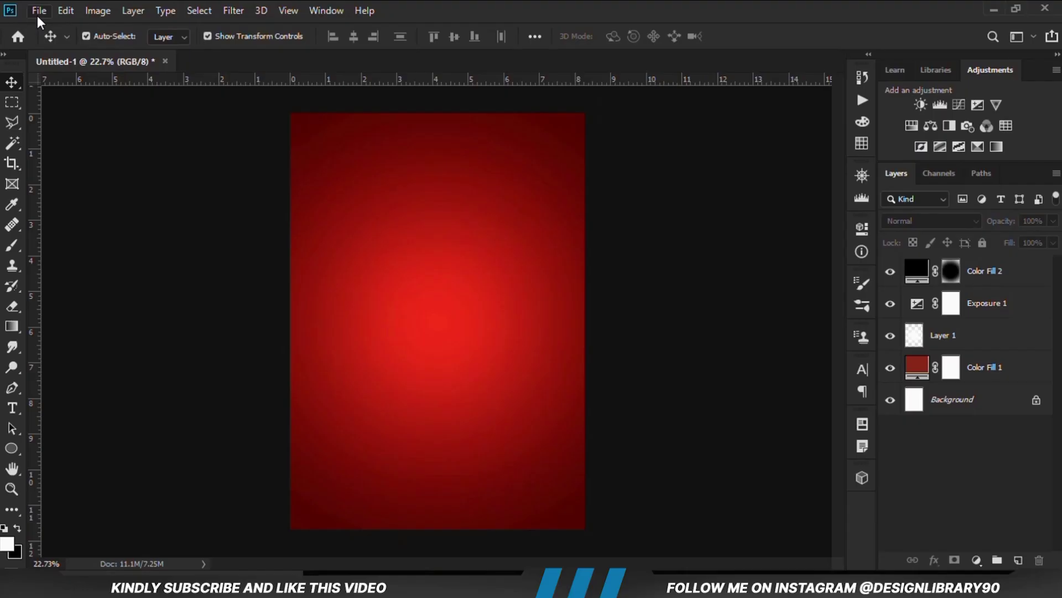
Step: Open the recent file Cheetos resources.psd and copy the Cheetos bag into the poster document
left_click(39, 10)
mouse_move(76, 107)
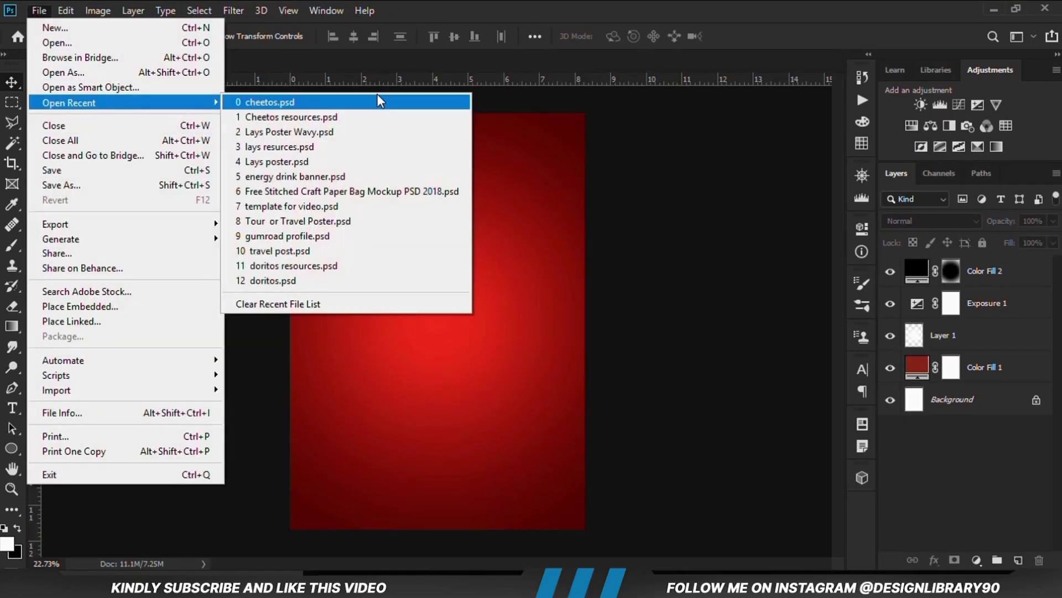
left_click(346, 117)
left_click_drag(377, 330, 361, 280)
key("ctrl+c")
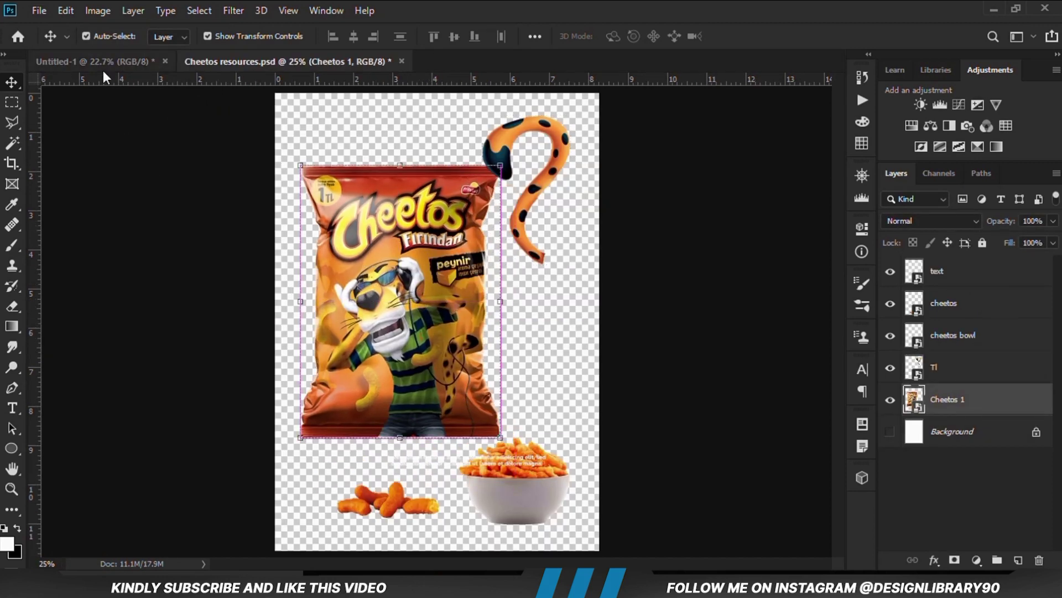
left_click(102, 68)
key("ctrl+v")
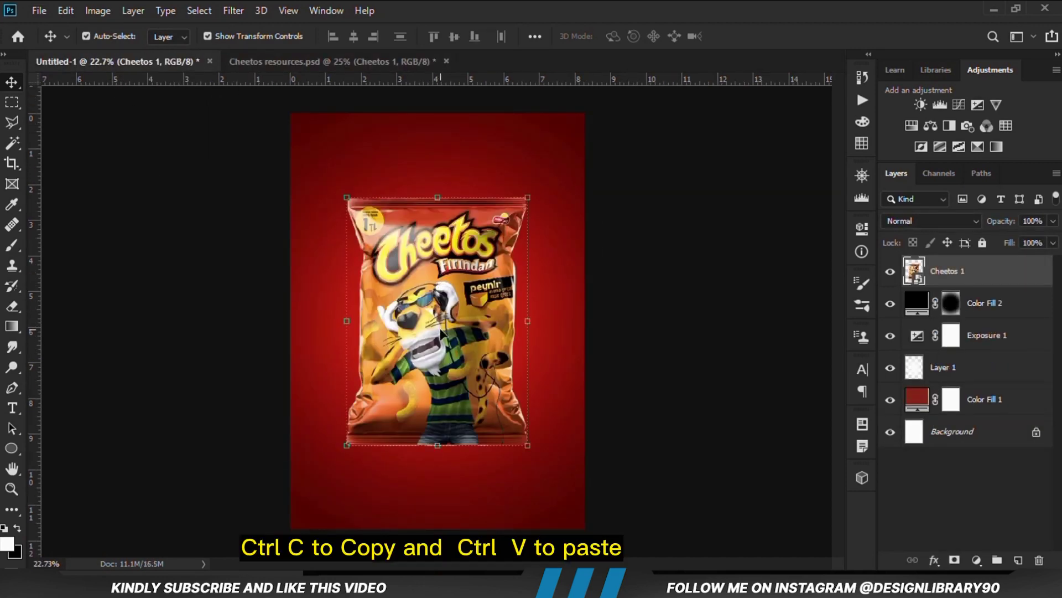
Step: Move the Cheetos bag slightly upward on the poster, keeping it horizontally centered
left_click_drag(443, 348, 441, 333)
key("Up")
key("Up")
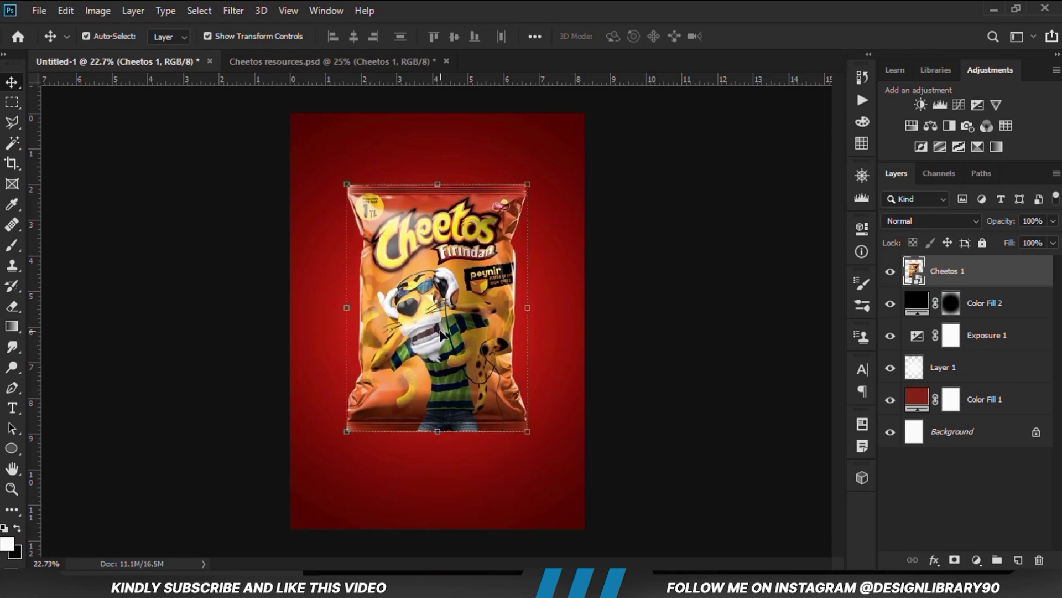
left_click(648, 342)
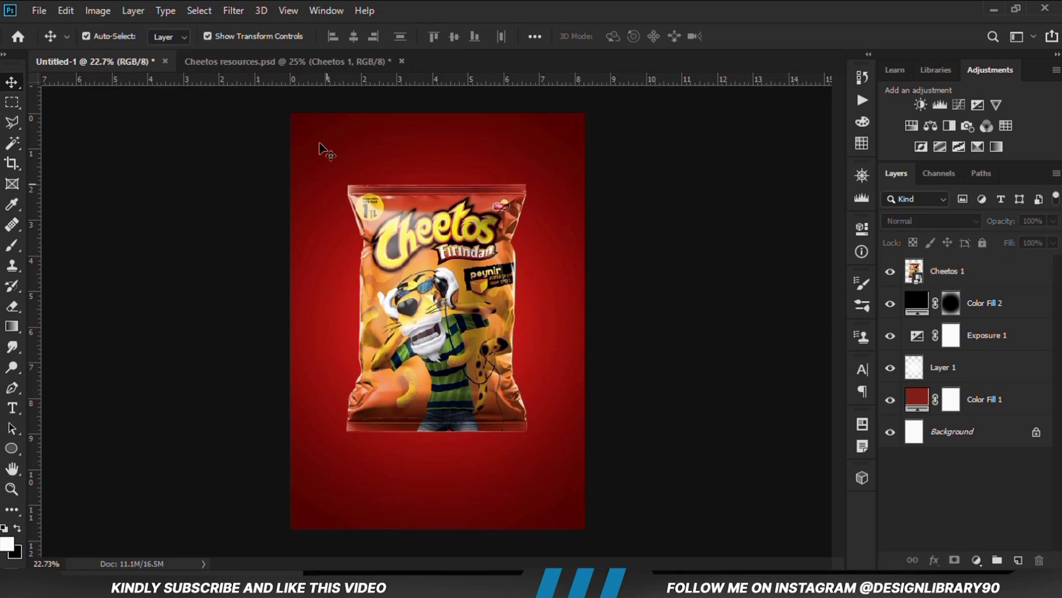
Step: Copy the spotted tail and the Cheetos bowl together from the resources file into the poster document
left_click(313, 62)
left_click_drag(526, 485, 550, 472)
left_click(564, 144, "shift")
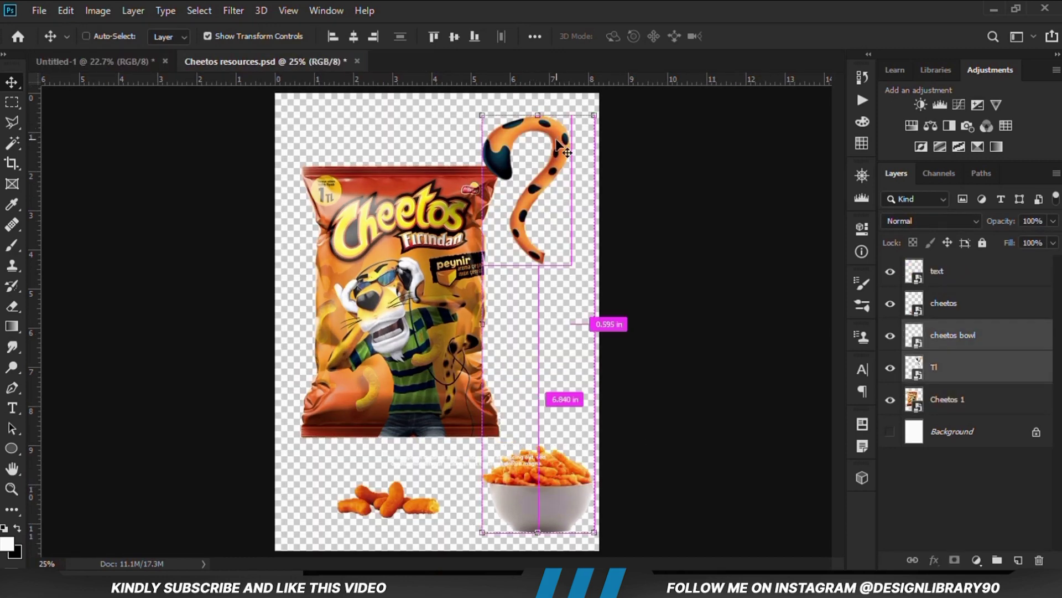
left_click_drag(549, 145, 508, 149)
left_click_drag(103, 67, 380, 226)
Step: Place the tail over the bag's upper-right corner and the bowl in front of its lower-left corner
left_click_drag(469, 174, 533, 177)
left_click_drag(443, 476, 370, 396)
left_click(652, 423)
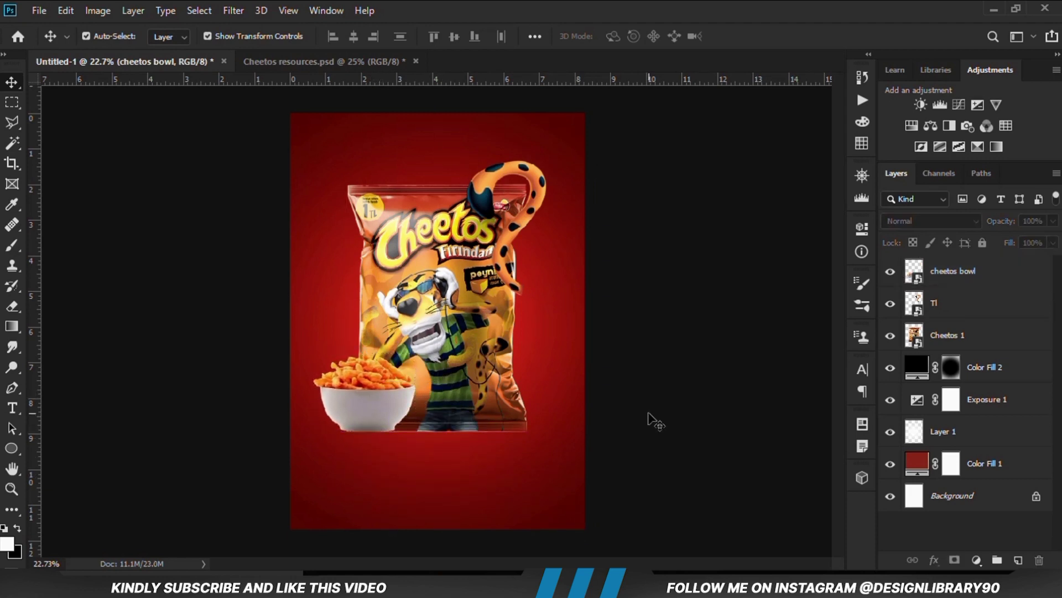
Step: Copy the small pile of loose Cheetos from the resources file into the poster document
left_click(383, 410)
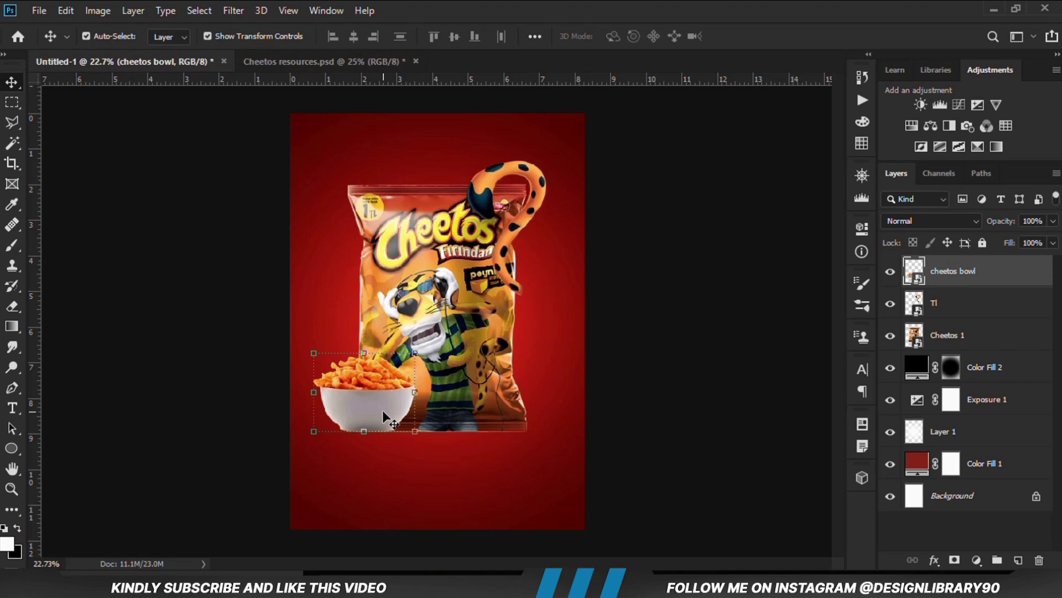
left_click(287, 60)
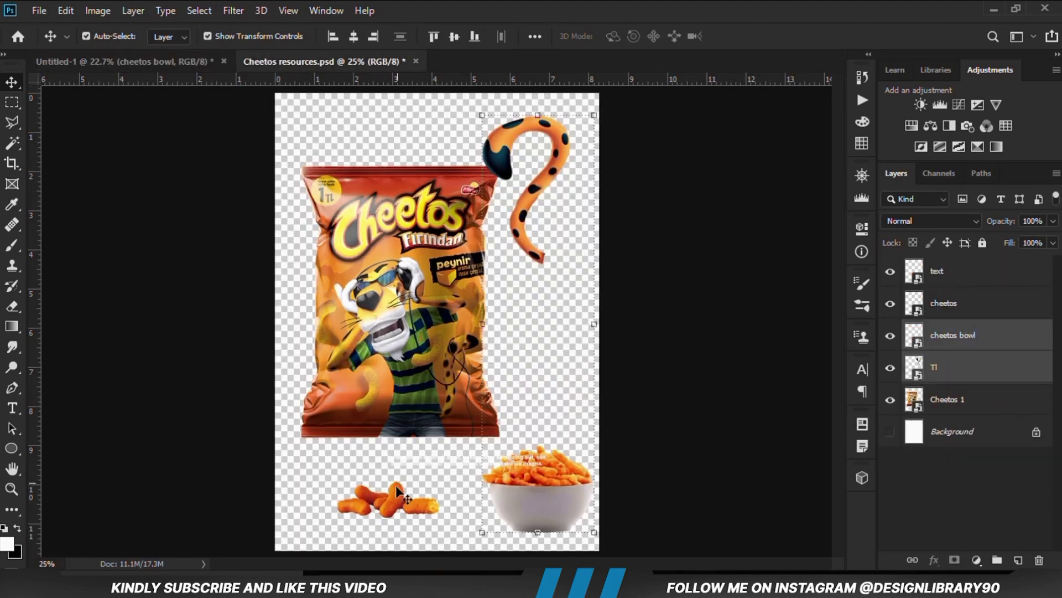
left_click_drag(396, 486, 407, 466)
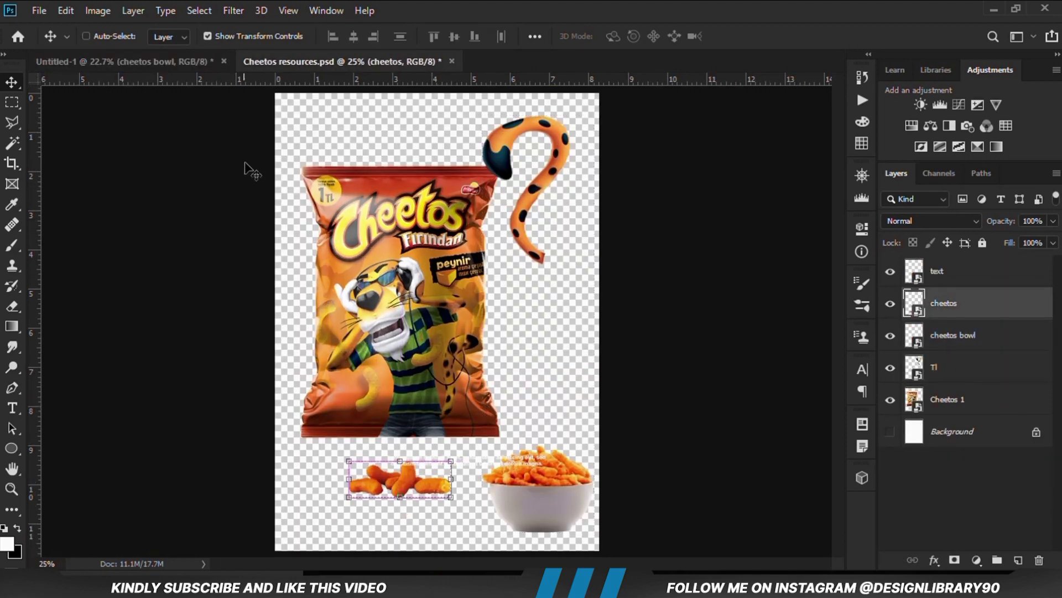
key("ctrl+c")
left_click(168, 63)
key("ctrl+v")
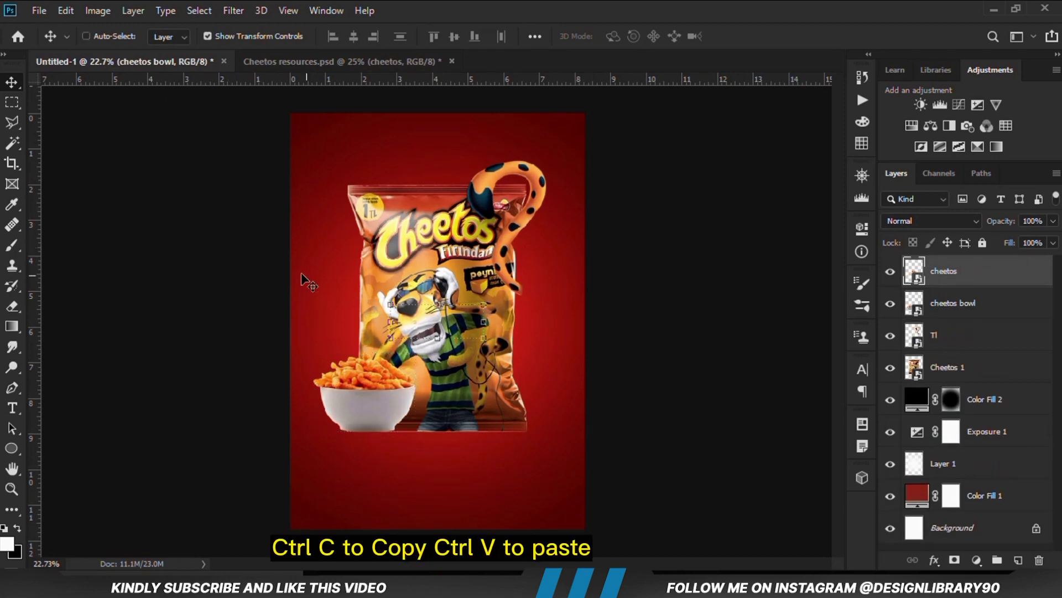
Step: Place the loose Cheetos at the bag's lower-right corner and fine-tune their height against the bag's base
left_click_drag(449, 322, 505, 421)
scroll(506, 420, "up", 2)
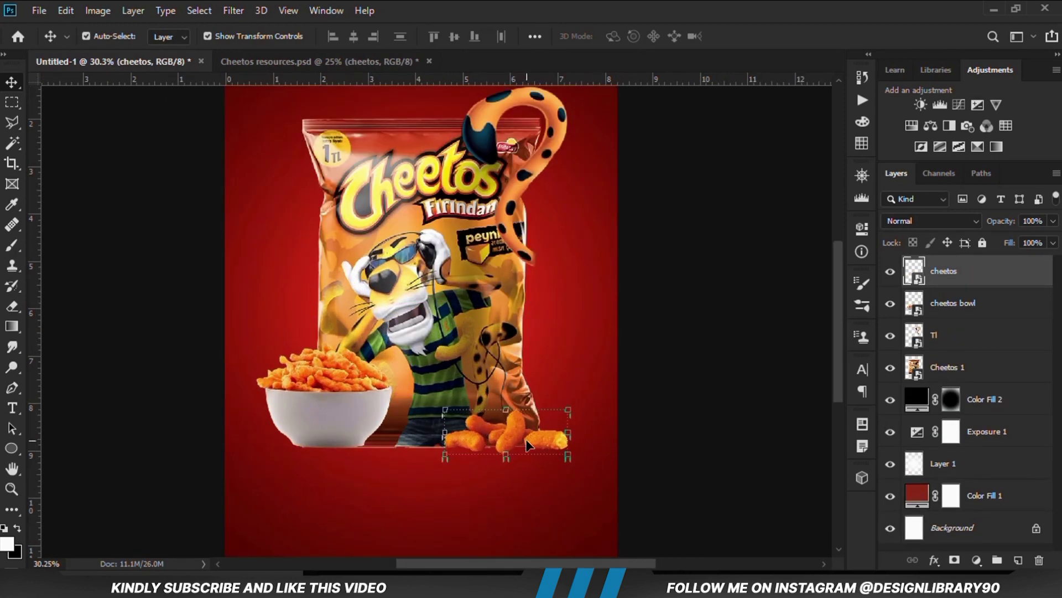
key("shift+Up")
key("shift+Down")
key("shift+Down")
left_click(652, 427)
Step: Copy the white Lorem ipsum text from the resources file into the poster document
left_click(224, 62)
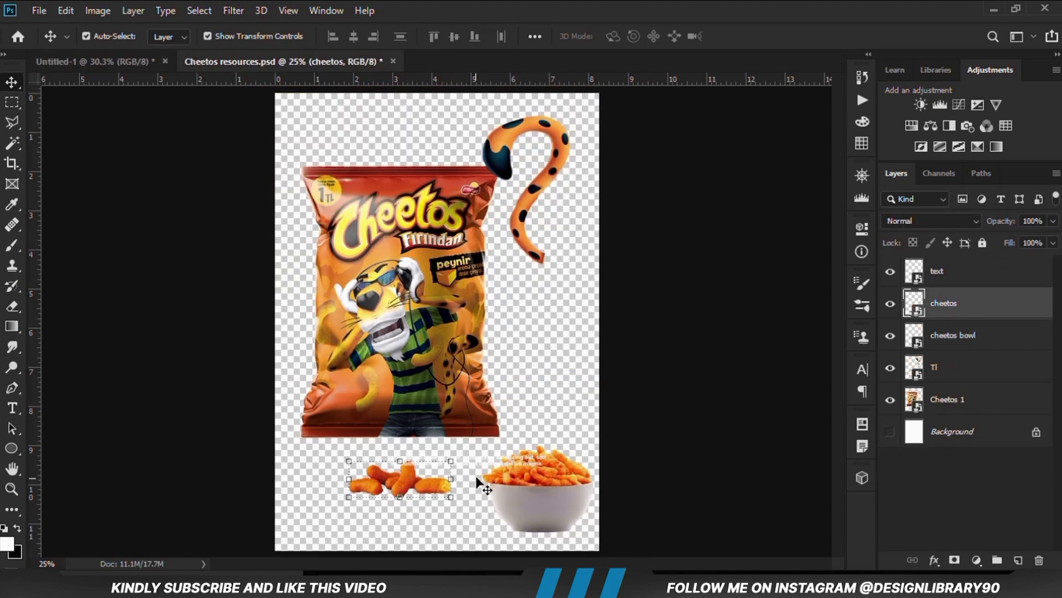
left_click(652, 439)
left_click(483, 463)
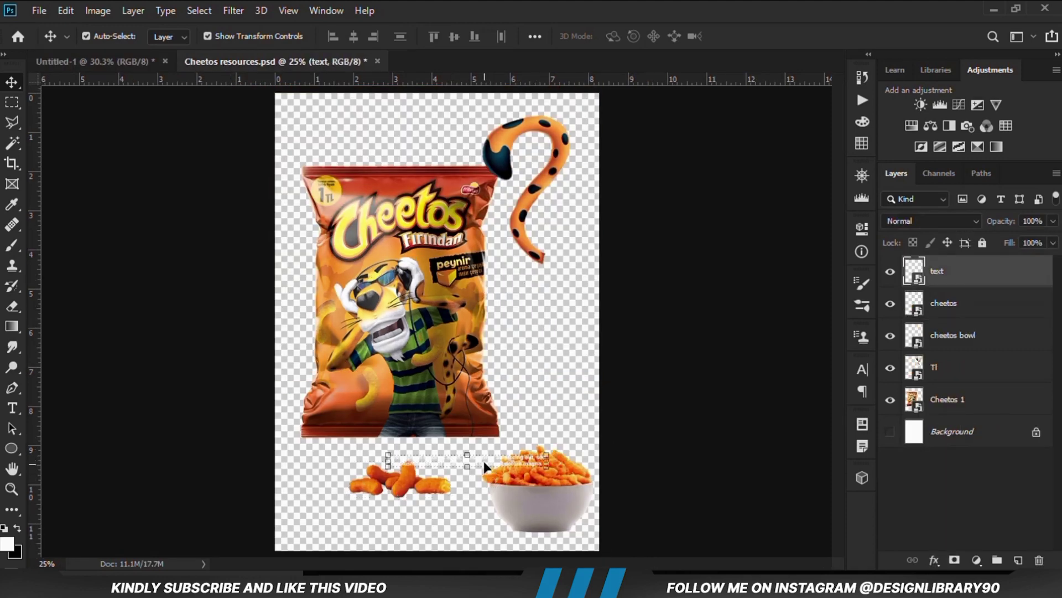
left_click(90, 60)
left_click_drag(477, 461, 424, 397)
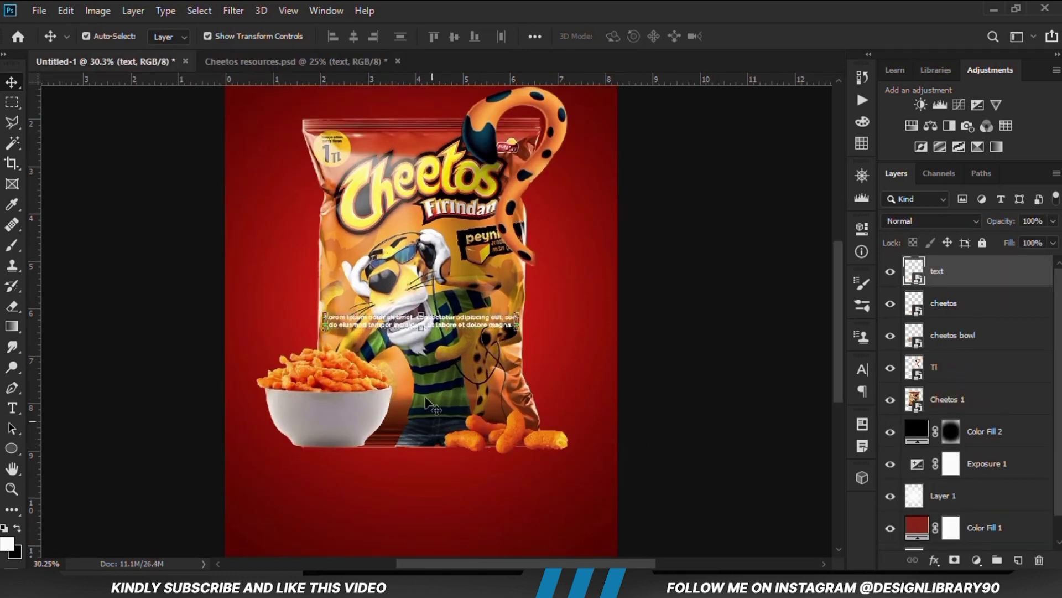
Step: Move the Lorem ipsum text block below the bag, centered near the poster's bottom edge
left_click_drag(429, 320, 455, 324)
key("ctrl+z")
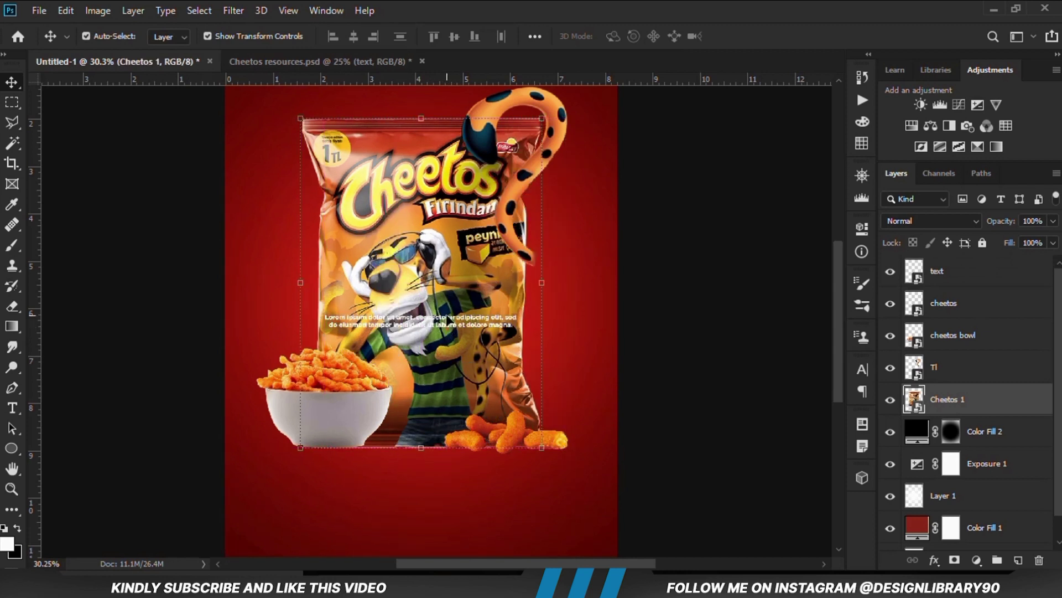
left_click(449, 325)
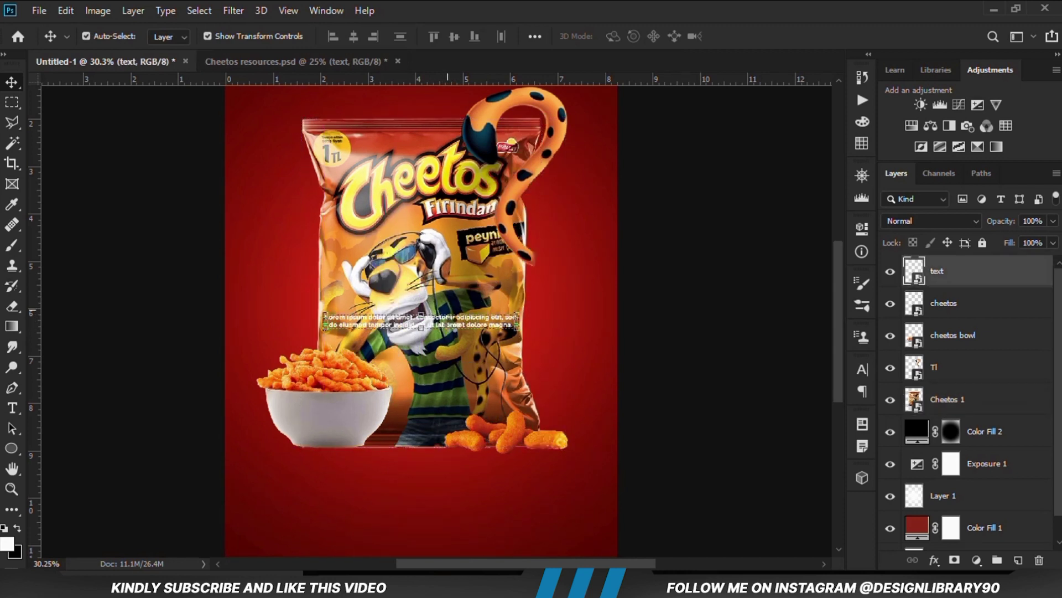
key("ctrl+t")
left_click_drag(452, 322, 449, 515)
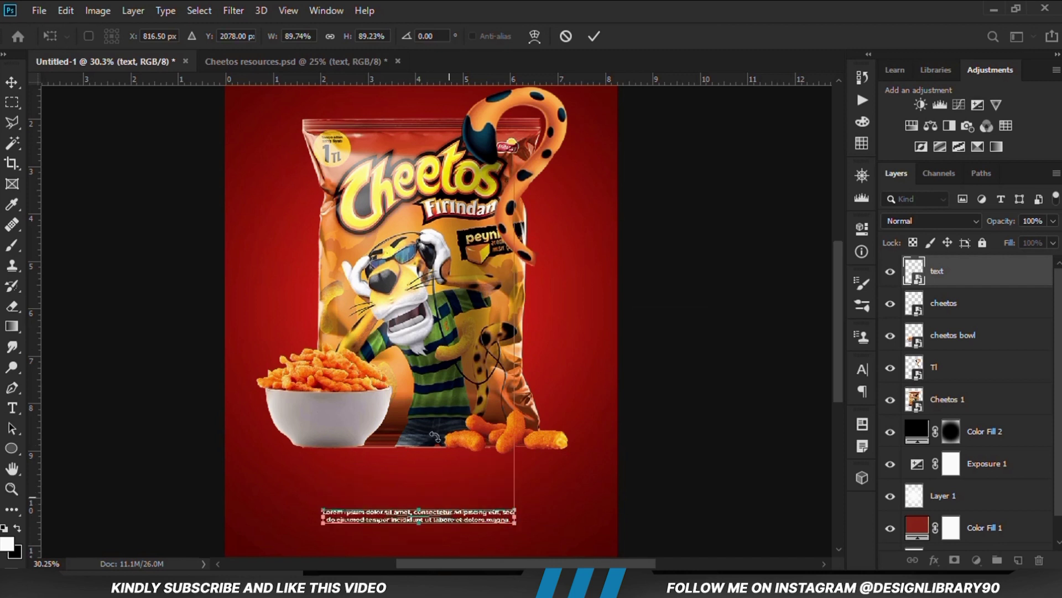
scroll(435, 437, "down", 1)
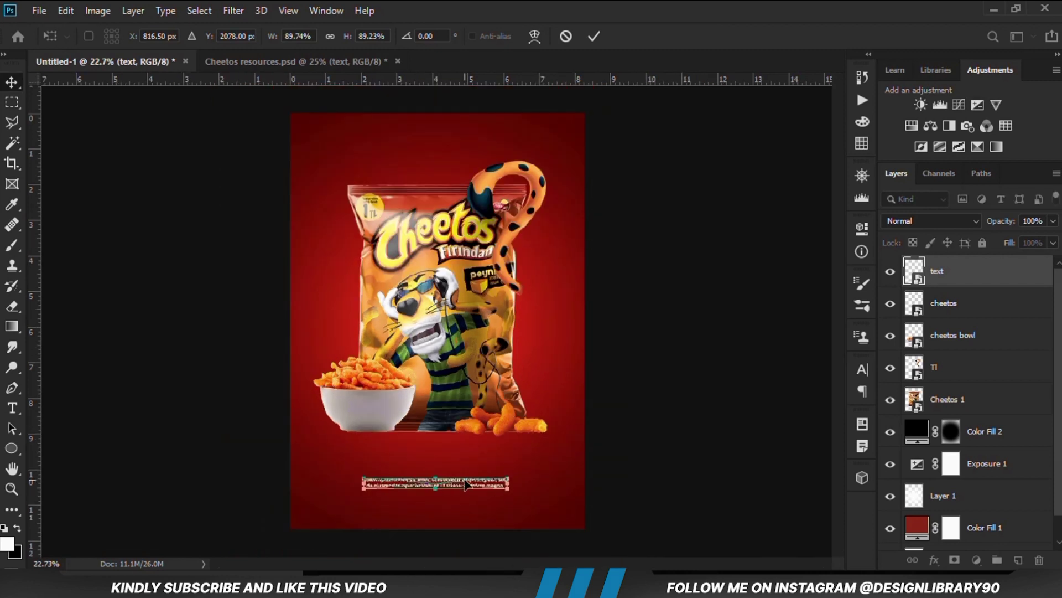
key("Return")
key("shift+Down")
key("shift+Down")
key("shift+Down")
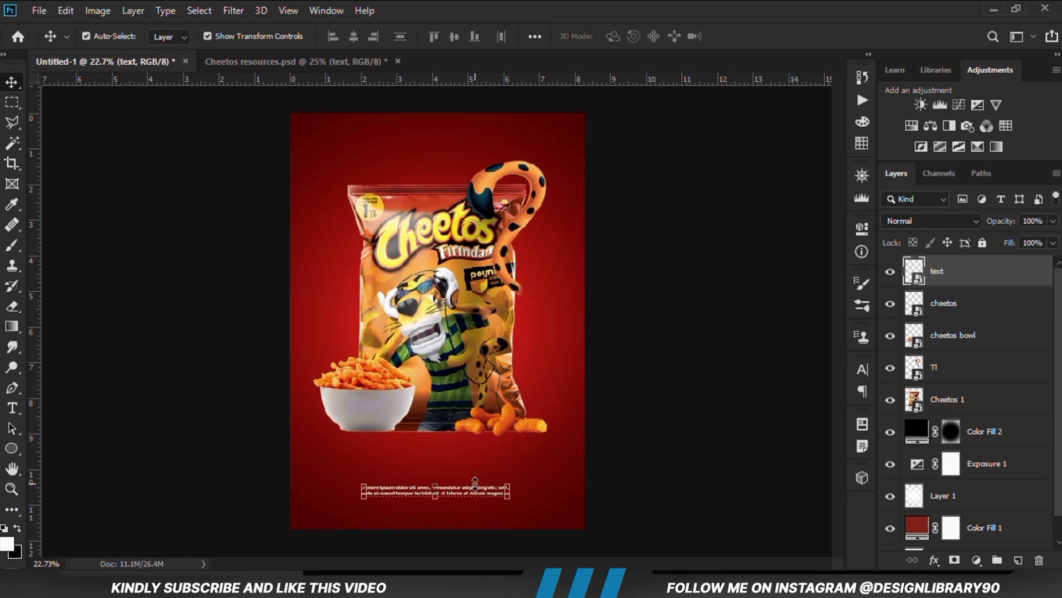
left_click(612, 457)
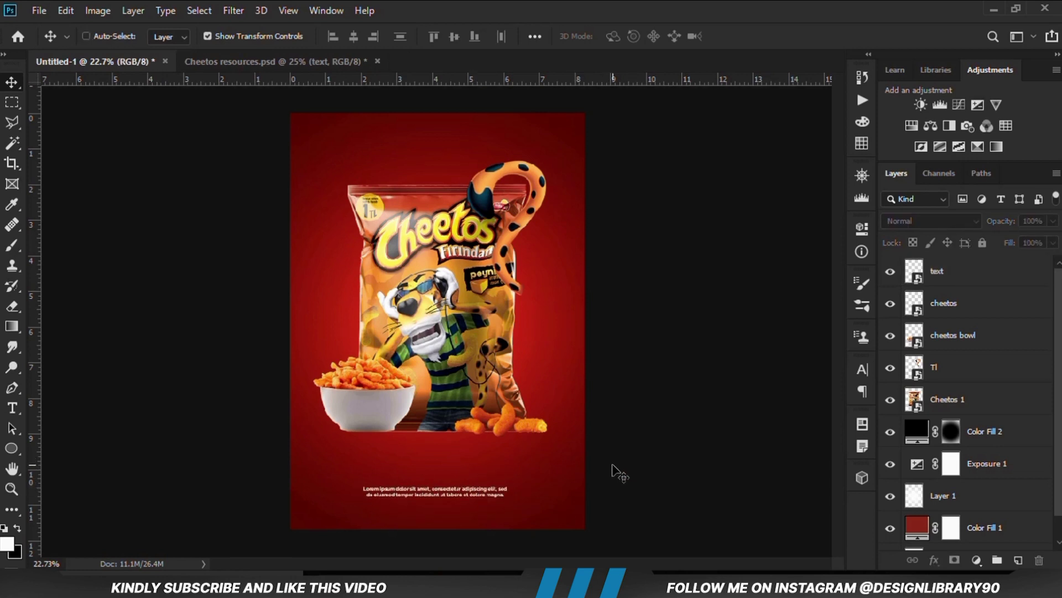
Step: Shift the tail at the bag's upper-right edge and rotate it about 3° clockwise
key("ctrl+plus")
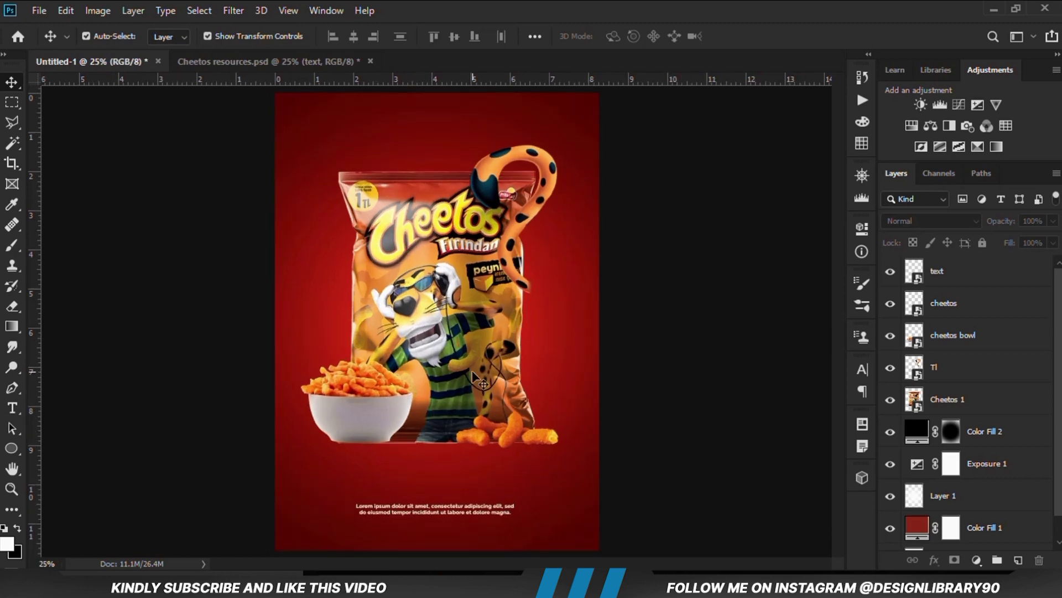
left_click(535, 227)
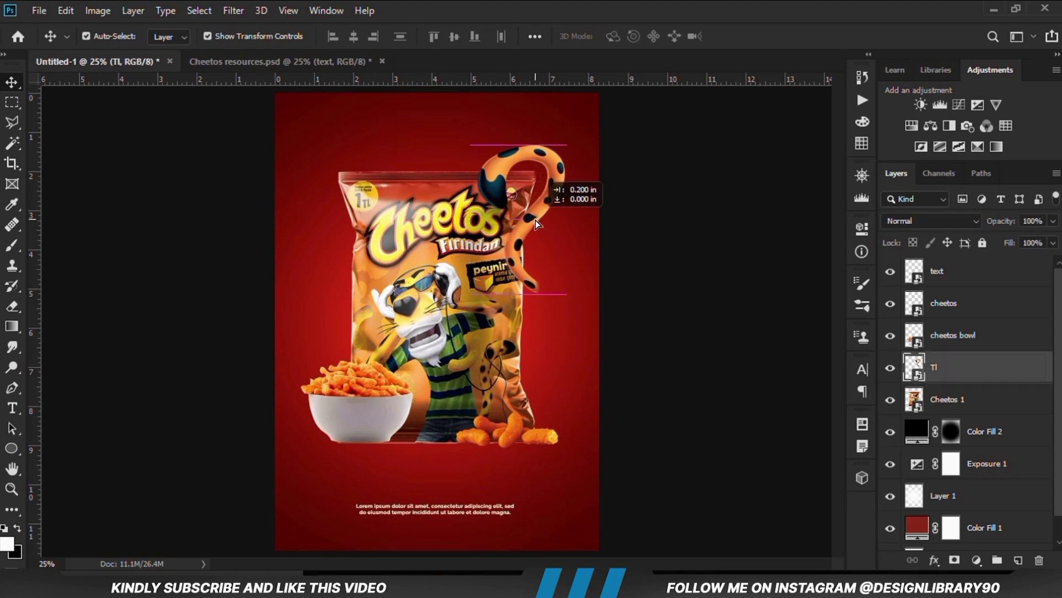
scroll(539, 202, "up", 2)
left_click_drag(543, 201, 536, 195)
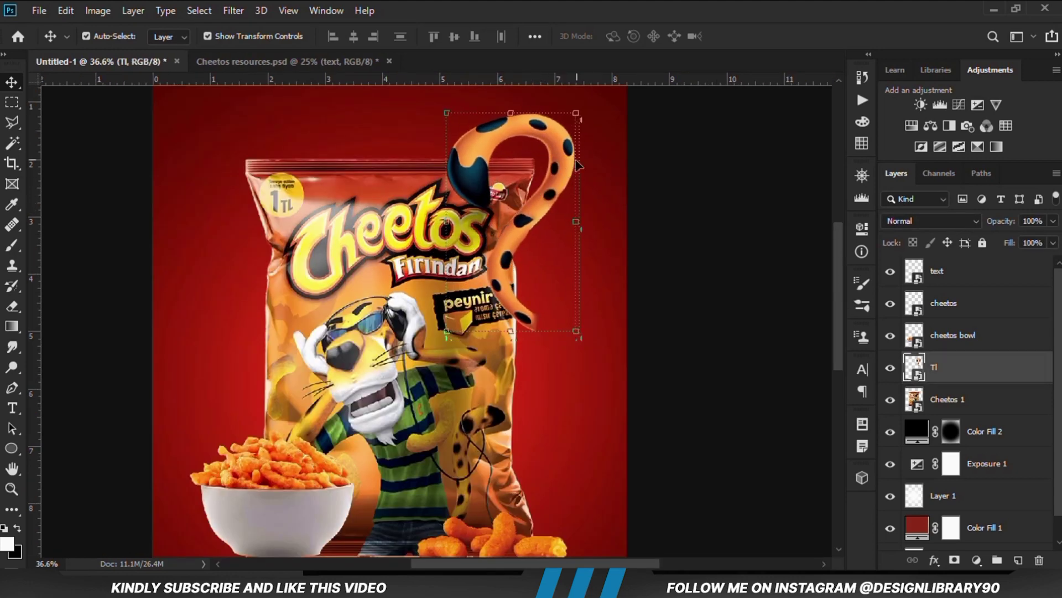
key("ctrl+t")
left_click_drag(586, 144, 609, 129)
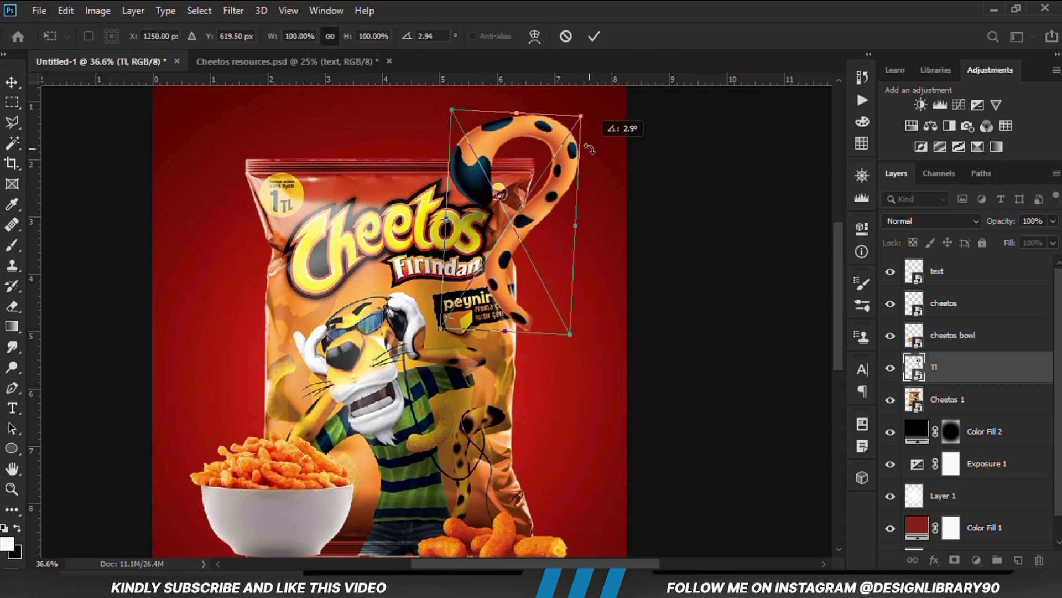
key("Return")
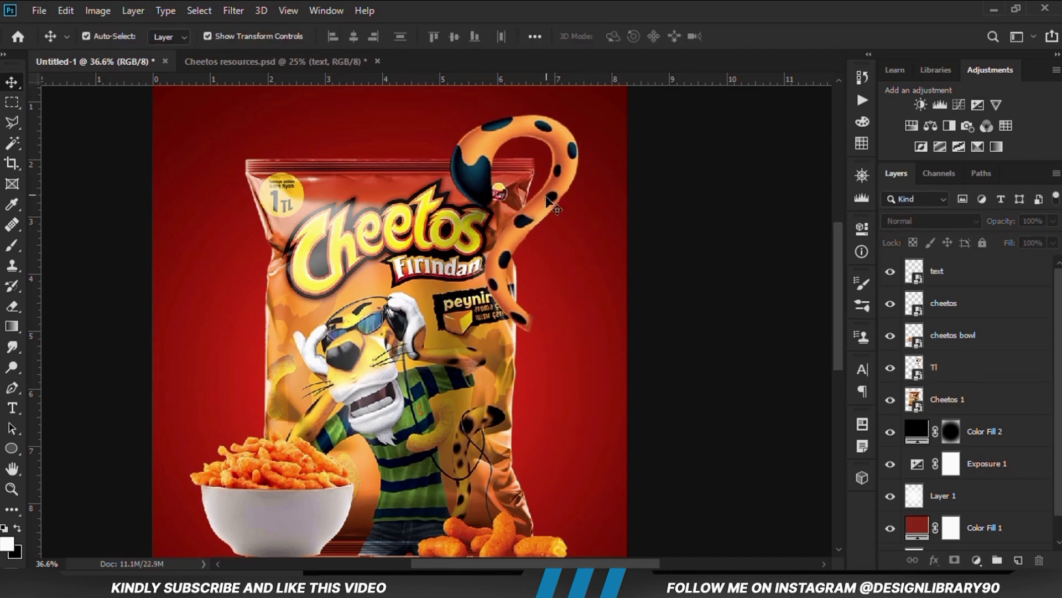
Step: Nudge the tail slightly left against the bag's edge, toggling its visibility to check the alignment
left_click(548, 205)
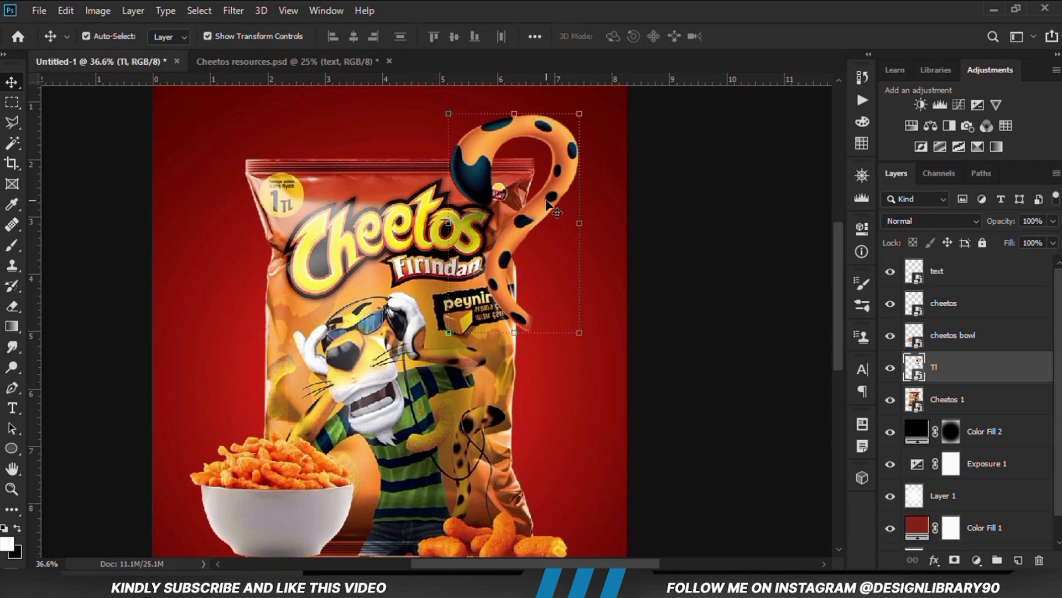
key("Left")
key("Left")
key("Left")
key("Left")
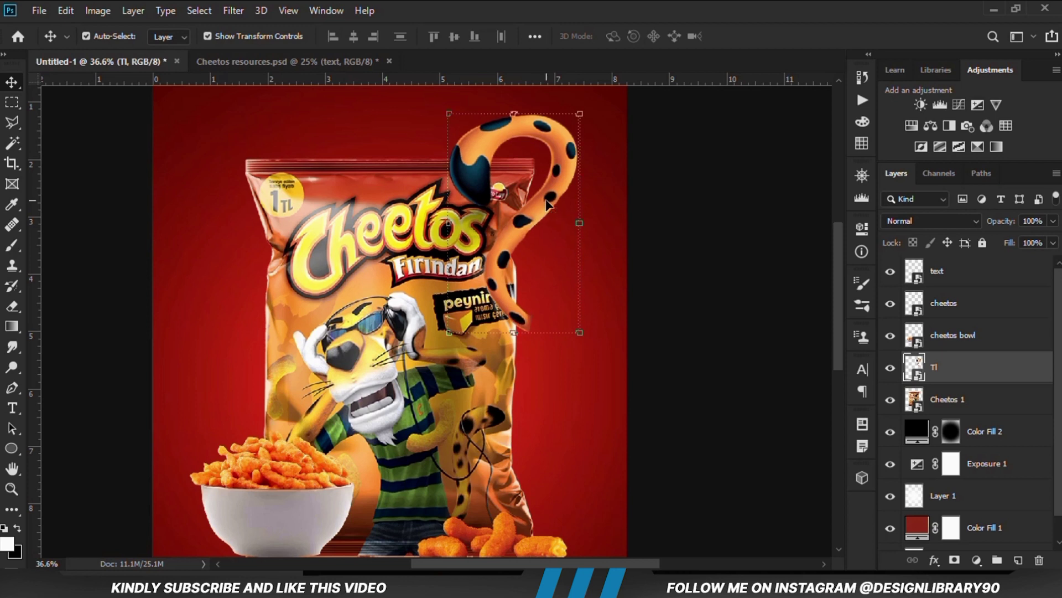
left_click(891, 374)
left_click(891, 374)
left_click(891, 374)
left_click(891, 374)
left_click(891, 378)
key("Left")
key("Left")
key("Left")
key("Left")
key("Left")
key("Left")
key("Left")
key("Left")
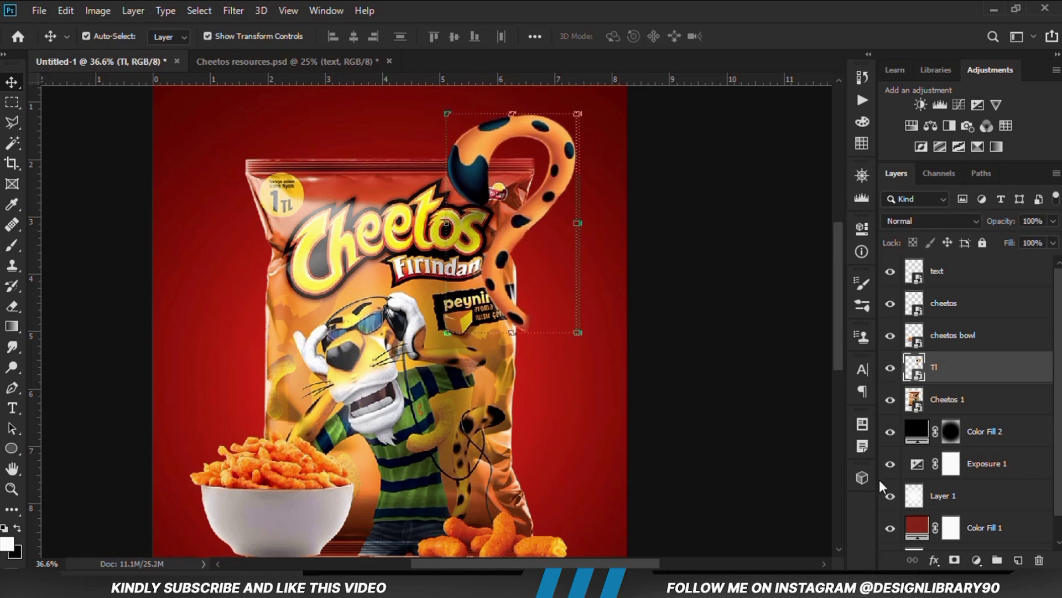
Step: Check the bag with and without the tail, and add a layer mask to the tail layer
left_click(893, 381)
left_click(890, 367)
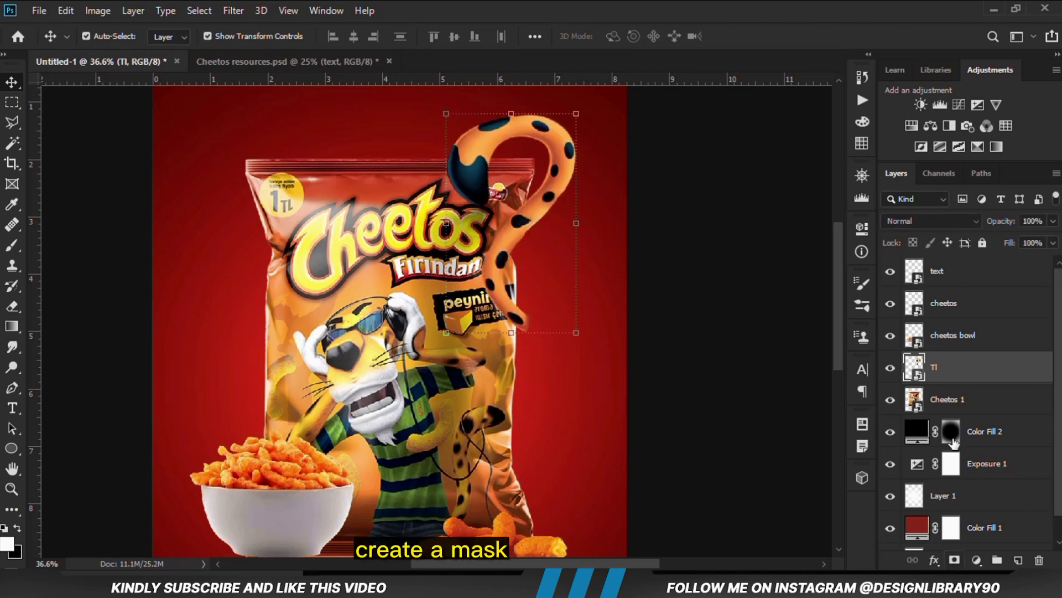
left_click(954, 560)
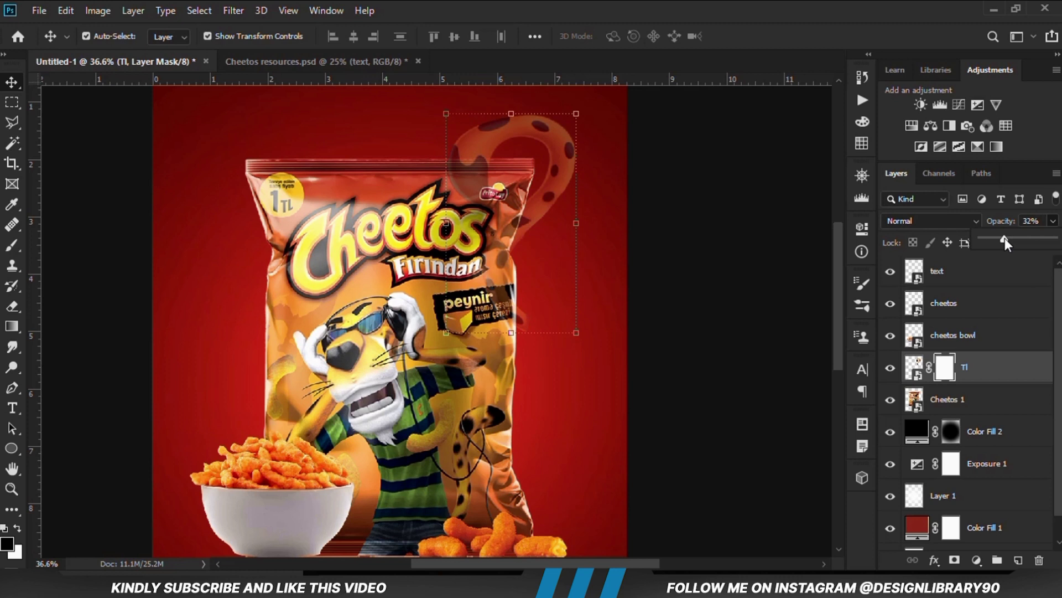
Step: Set the tail layer's opacity to 53% and move the tail slightly upward behind the bag's corner
left_click(761, 327)
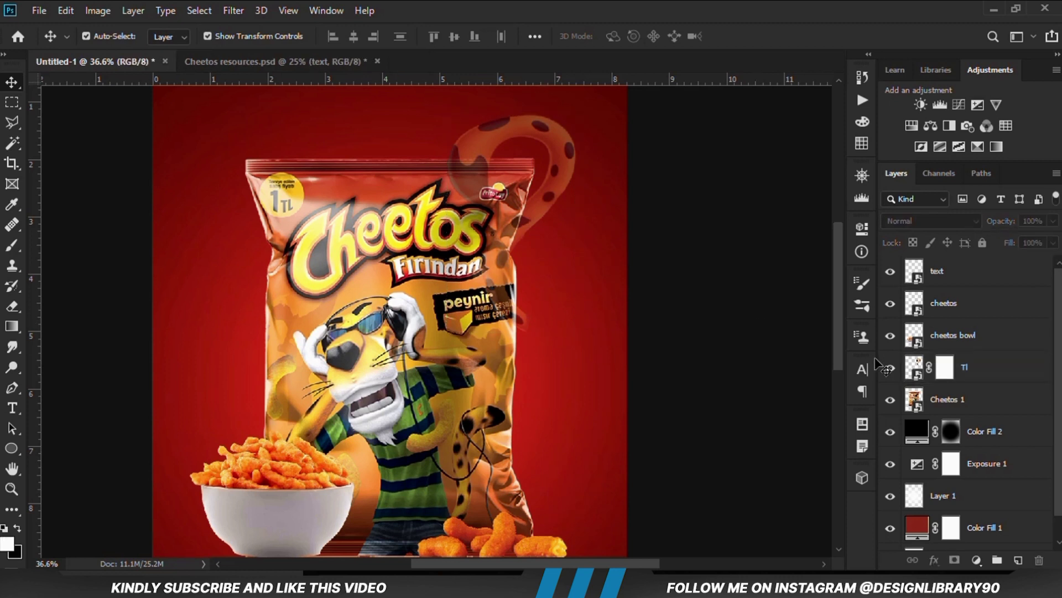
left_click(974, 367)
left_click_drag(1053, 220, 1021, 239)
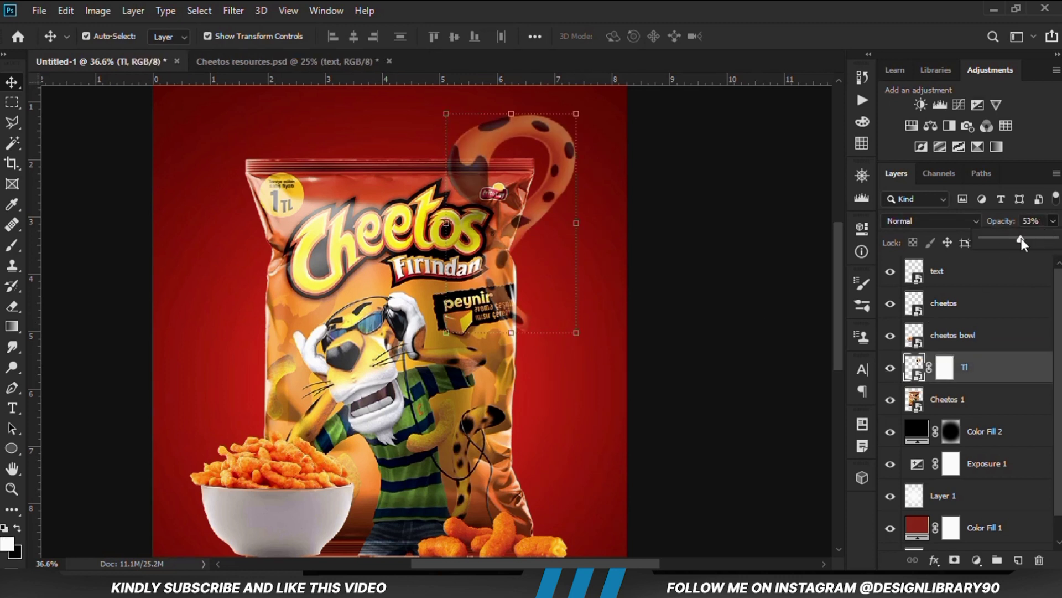
left_click(681, 265)
left_click(538, 206)
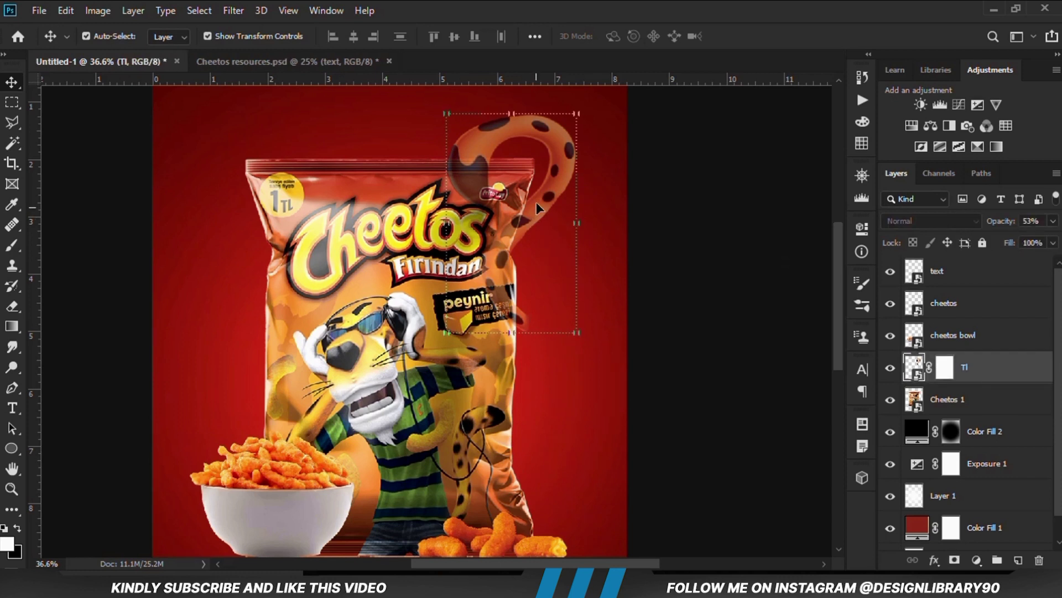
left_click_drag(536, 201, 540, 203)
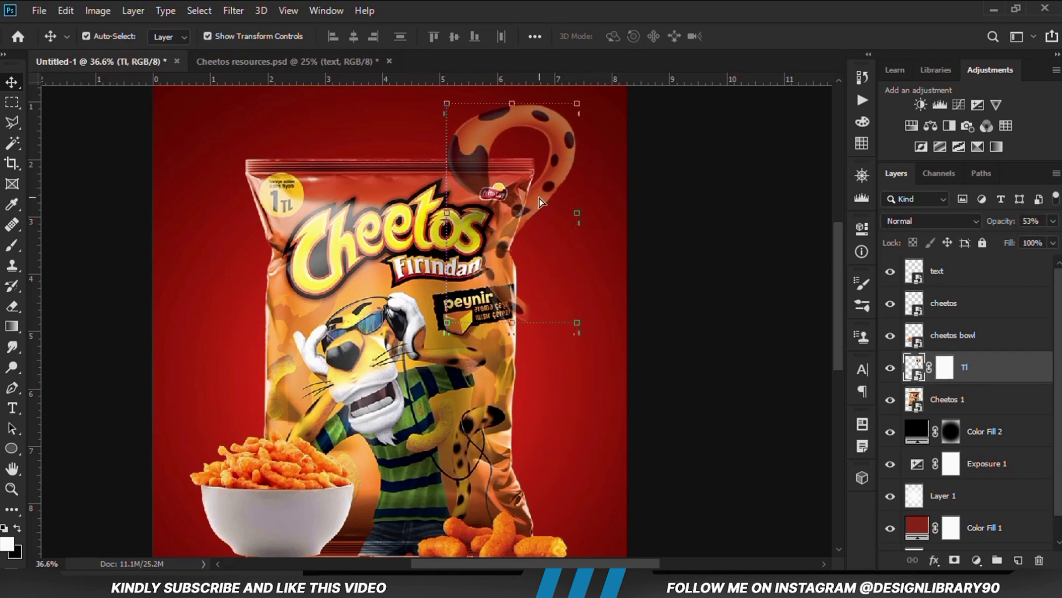
Step: Target the tail's layer mask and start a Pen tool path at the bag's upper-right corner
left_click(946, 370)
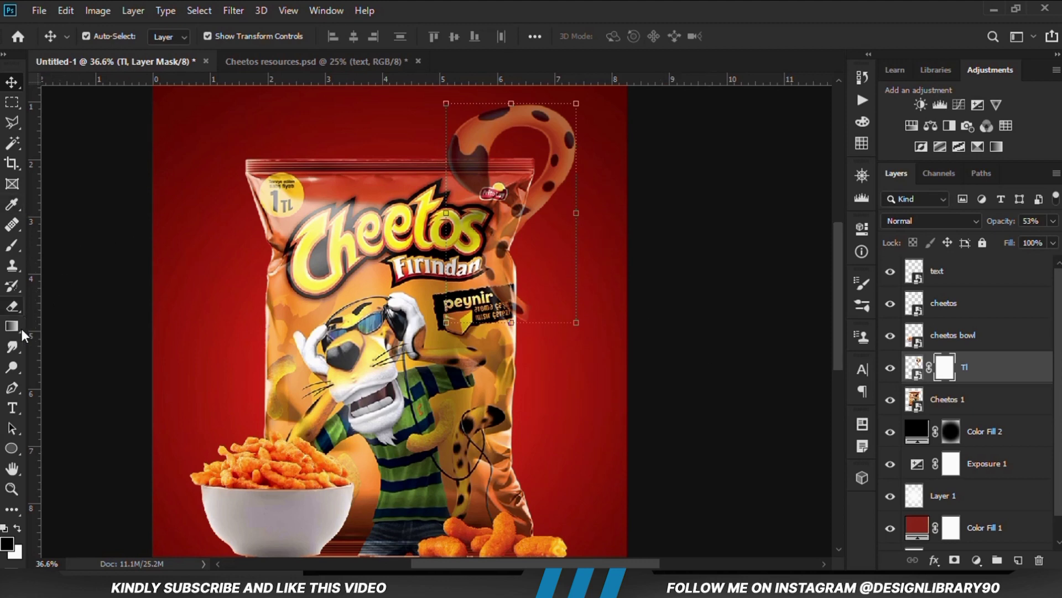
right_click(11, 408)
right_click(11, 388)
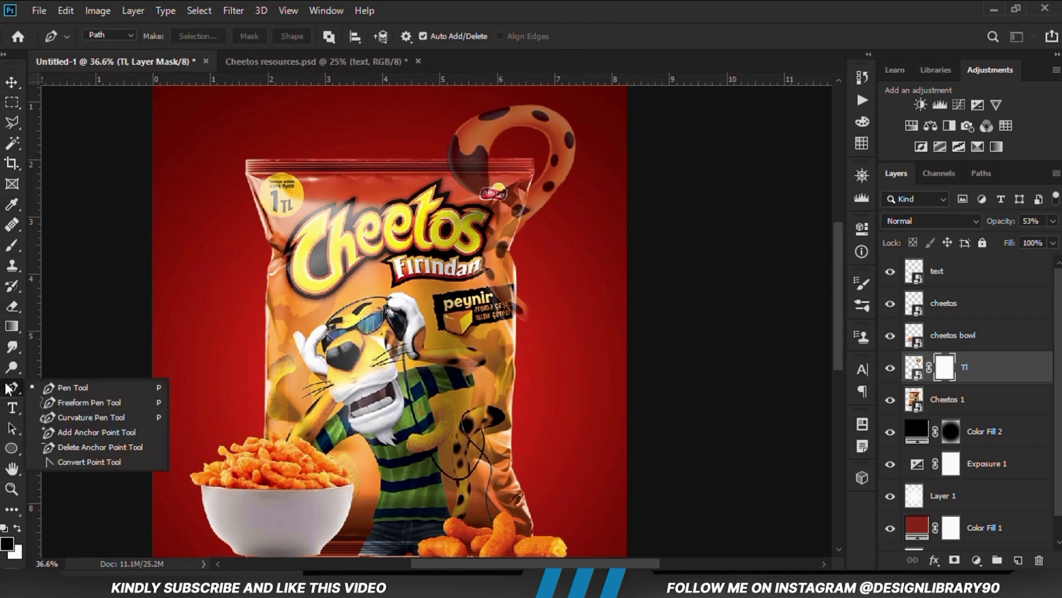
left_click(45, 387)
scroll(534, 186, "up", 3)
left_click(533, 182)
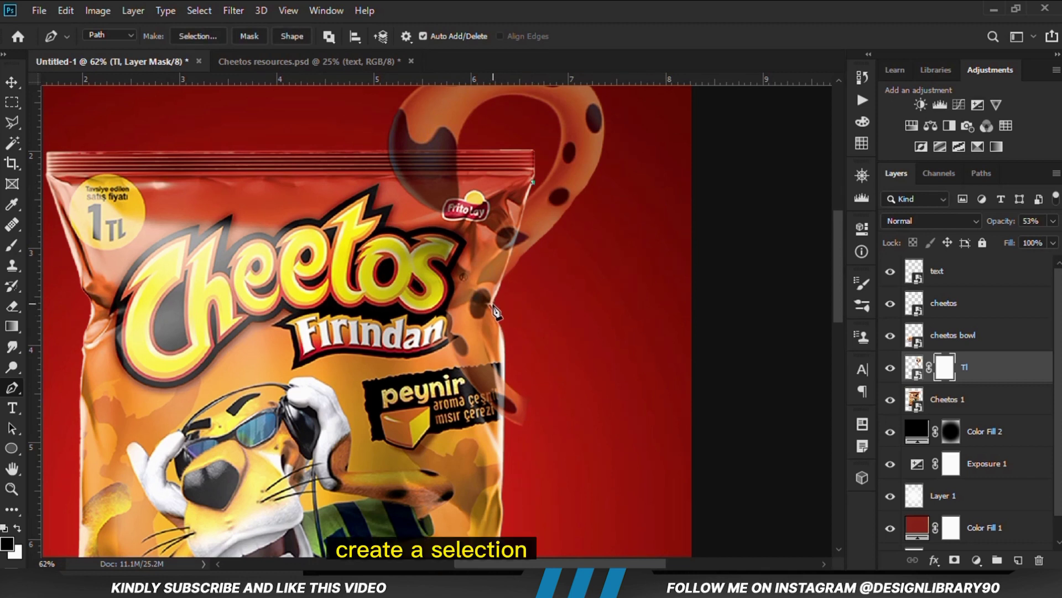
Step: Reduce the tail layer's opacity to 29% and trace the path down the bag's right edge to its notch
left_click(1053, 222)
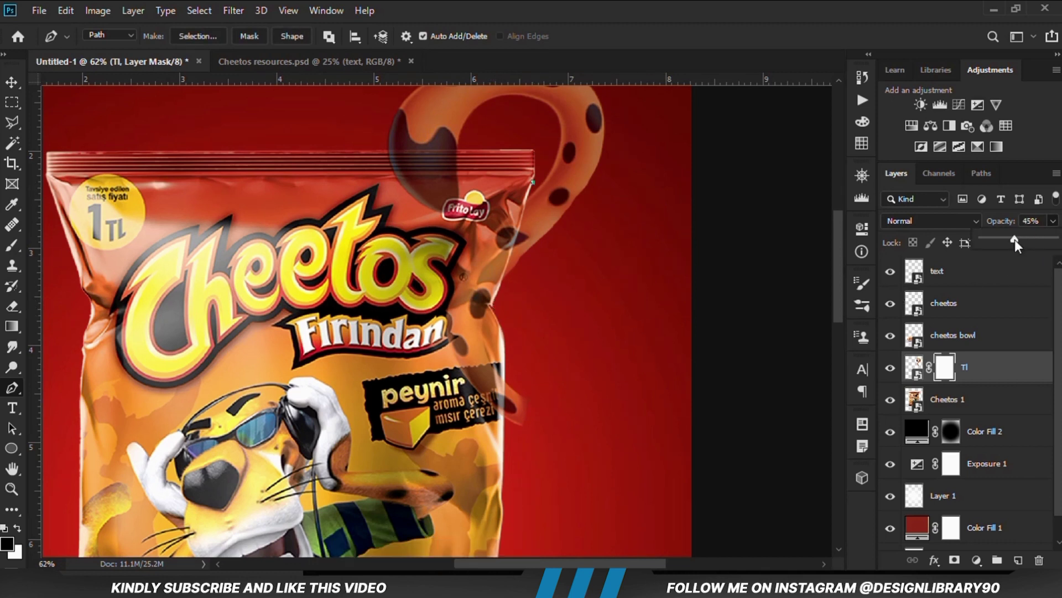
left_click_drag(1016, 242, 1005, 236)
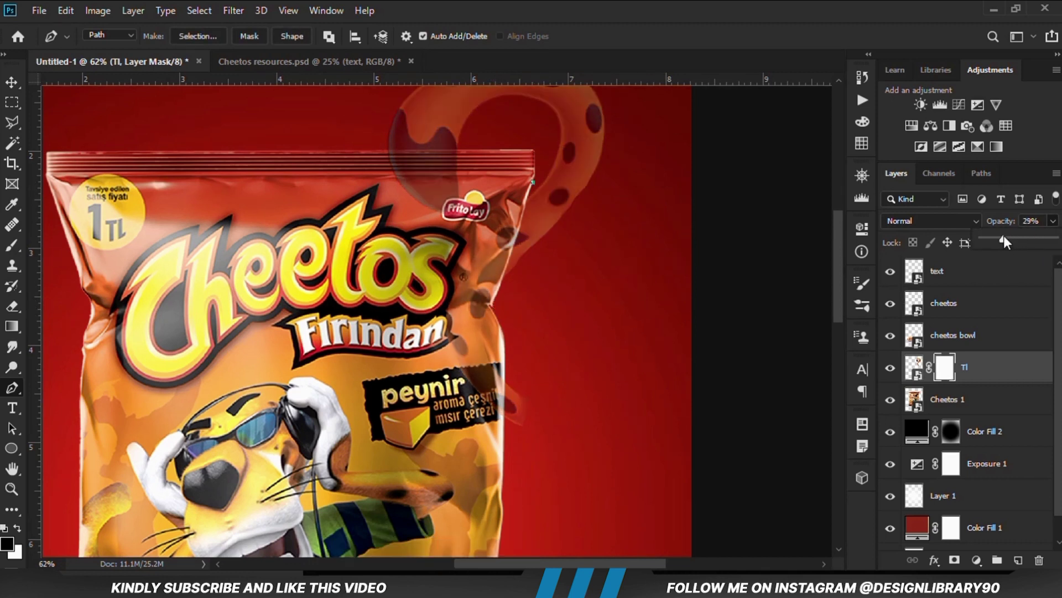
left_click(494, 306)
scroll(510, 251, "up", 3)
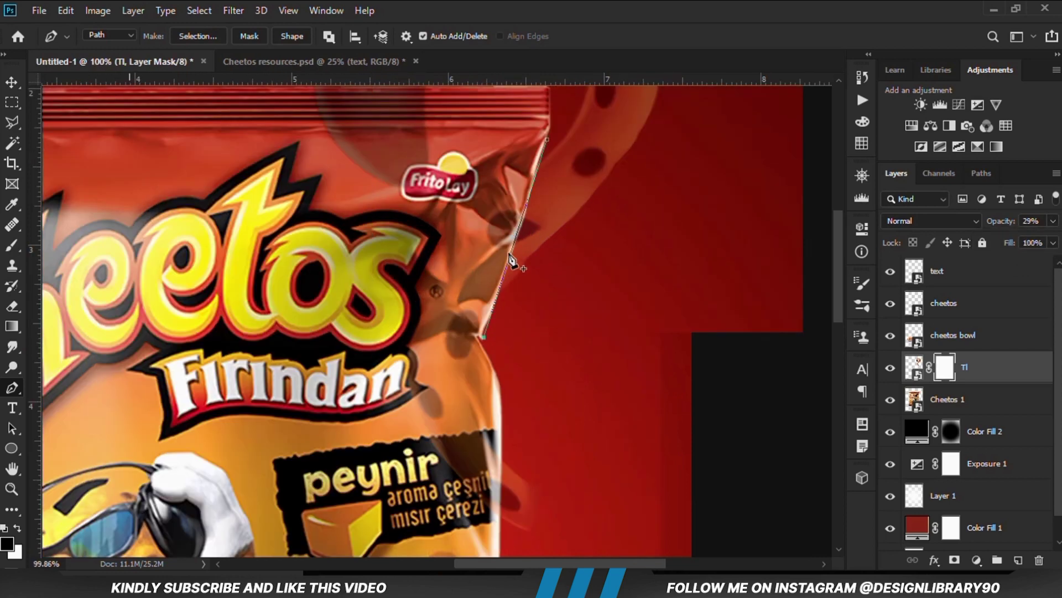
left_click(509, 245)
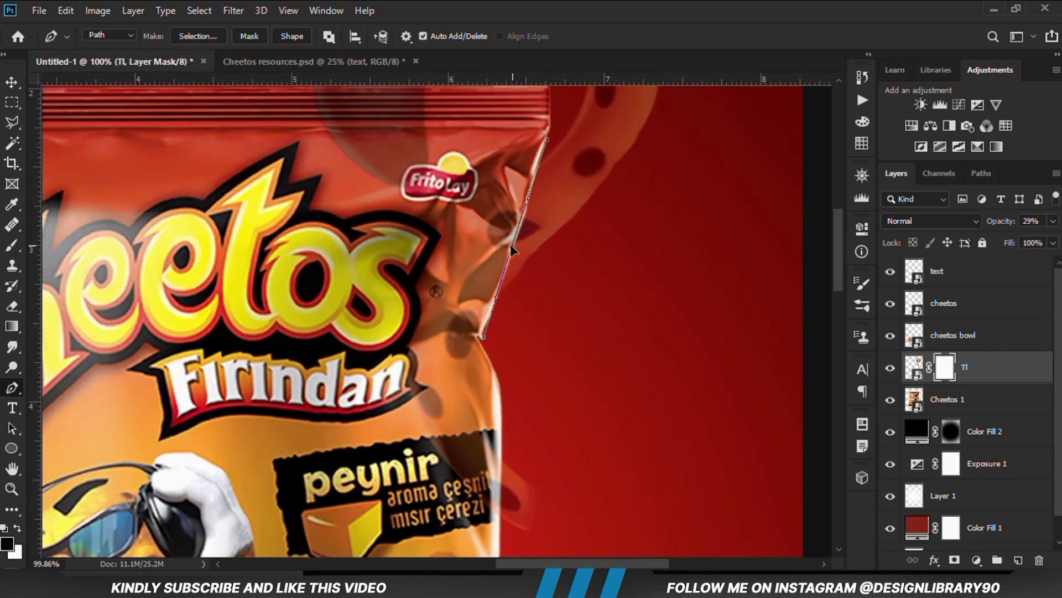
scroll(531, 271, "down", 1)
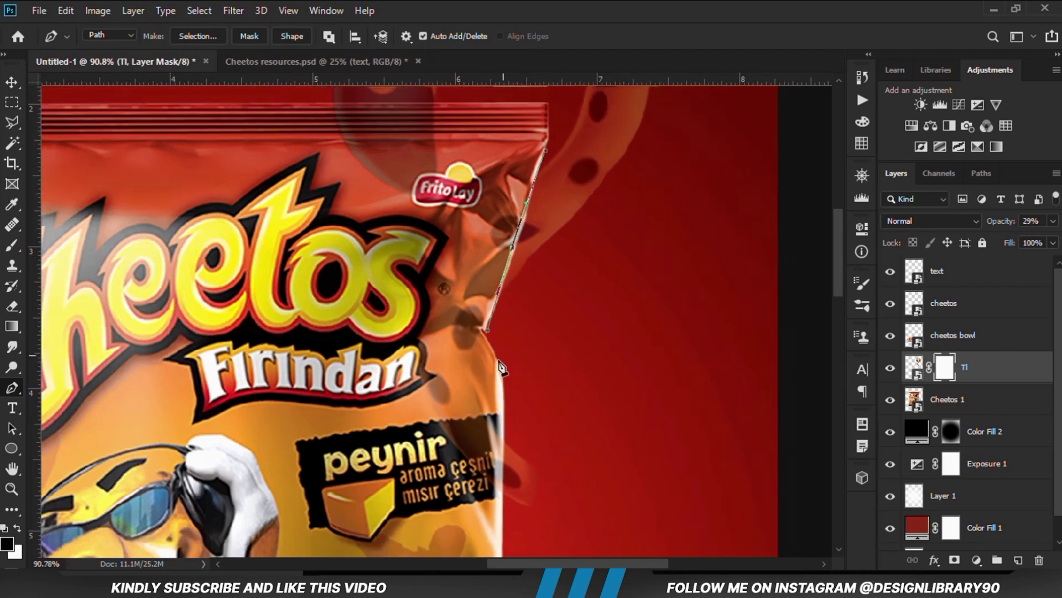
Step: Close the path around the lower part of the tail overlapping the bag and convert it to a selection
left_click(479, 333)
left_click(536, 385)
left_click(616, 439)
left_click(617, 529)
left_click_drag(462, 547, 419, 547)
left_click(370, 521)
left_click(322, 390)
left_click(321, 294)
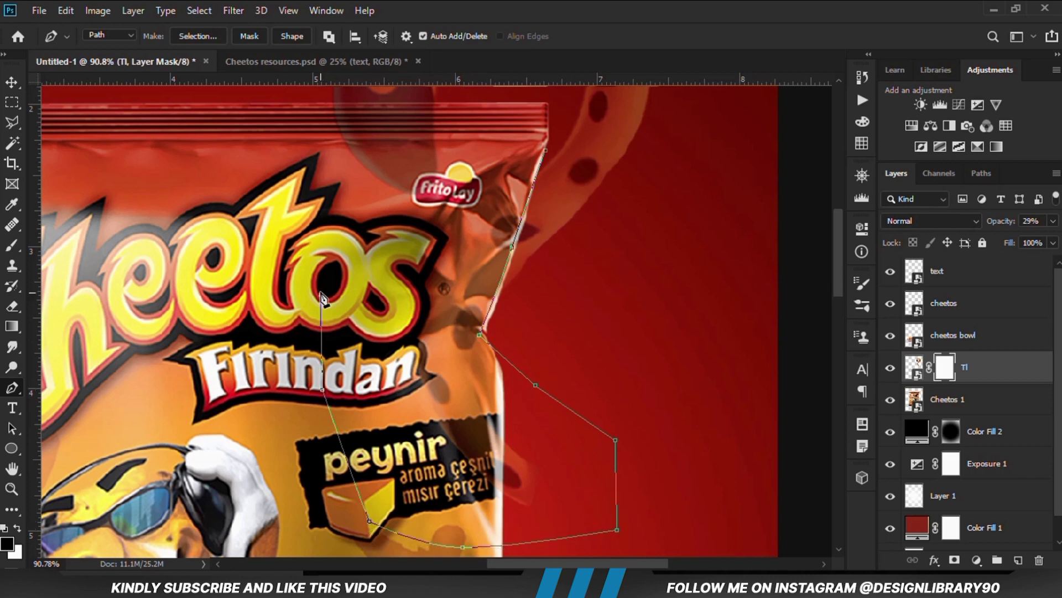
left_click_drag(391, 212, 401, 206)
left_click(546, 147)
key("ctrl+Return")
scroll(548, 166, "down", 2)
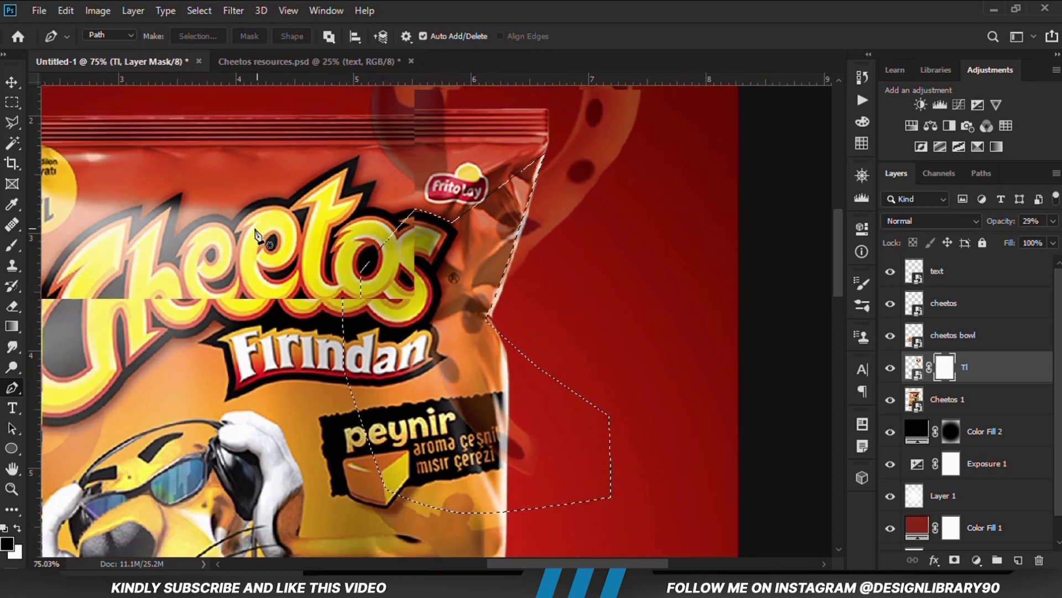
Step: Fill the selection on the tail's mask with the black foreground color at 100% opacity and deselect
left_click_drag(11, 100, 32, 103)
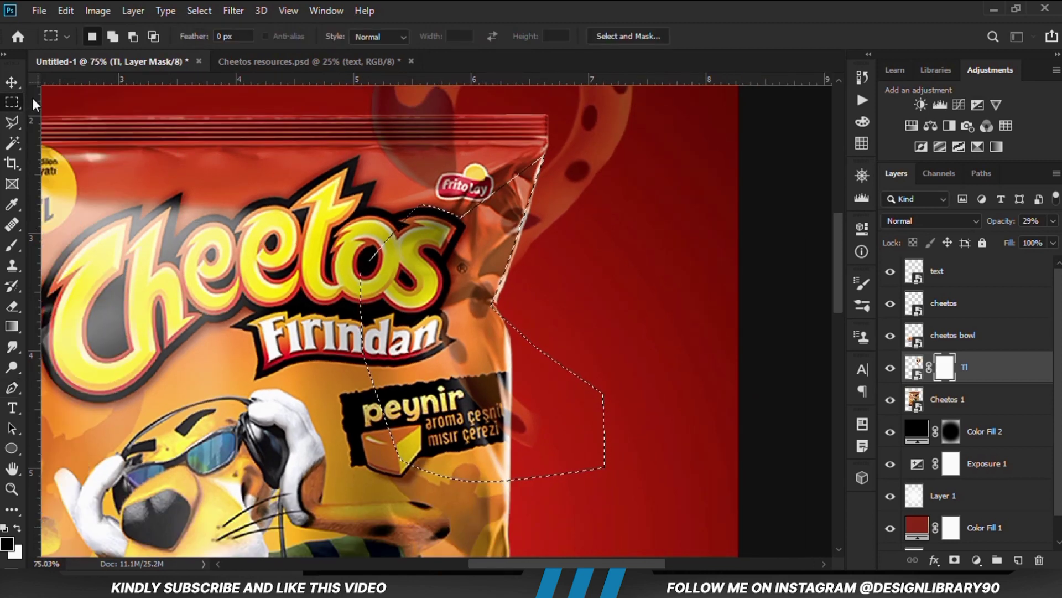
right_click(430, 275)
left_click(477, 467)
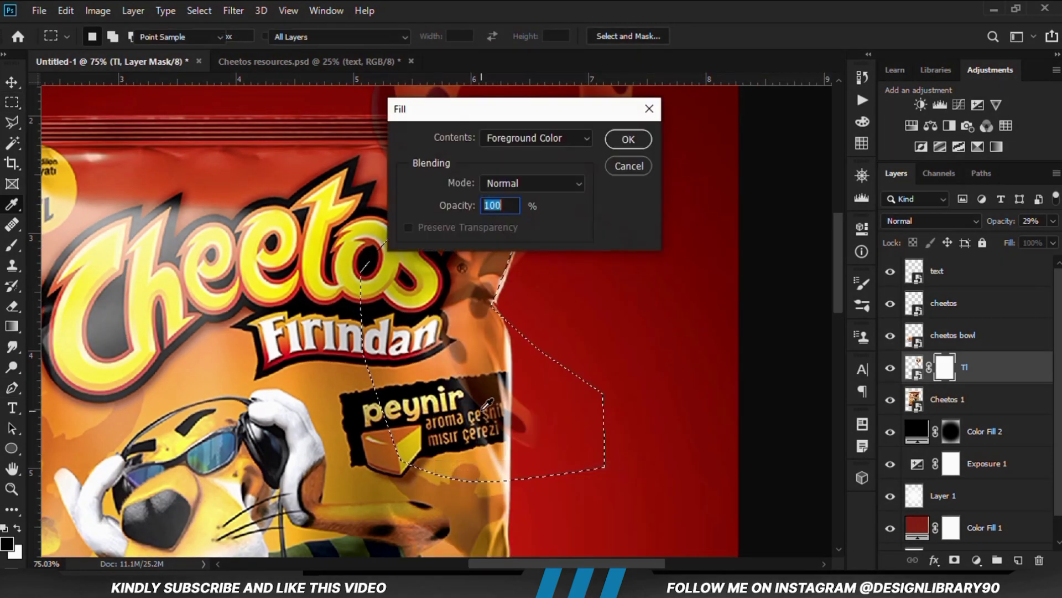
left_click(545, 138)
left_click(540, 148)
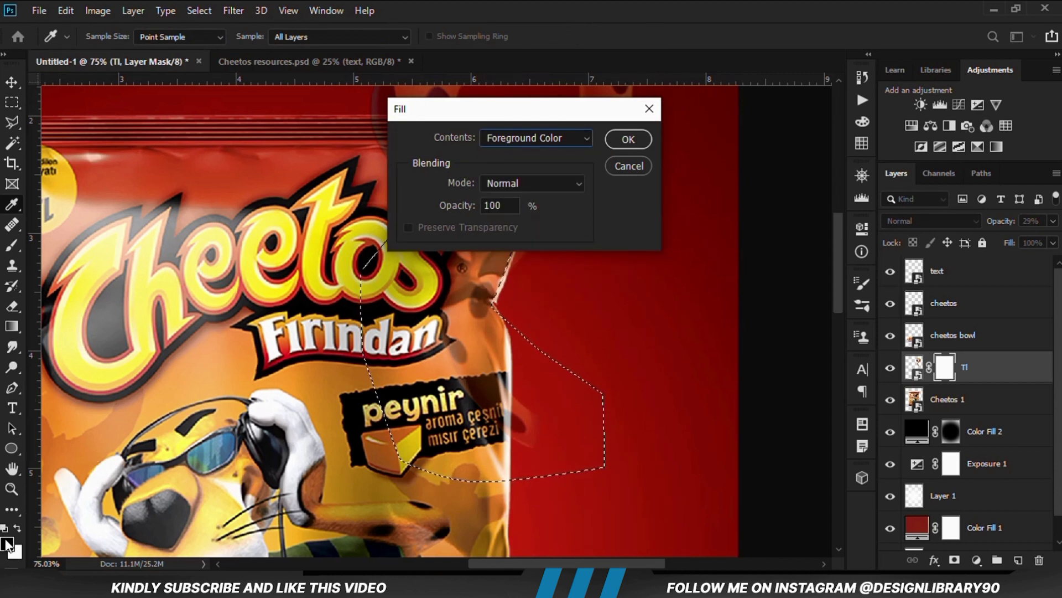
left_click(628, 139)
key("m")
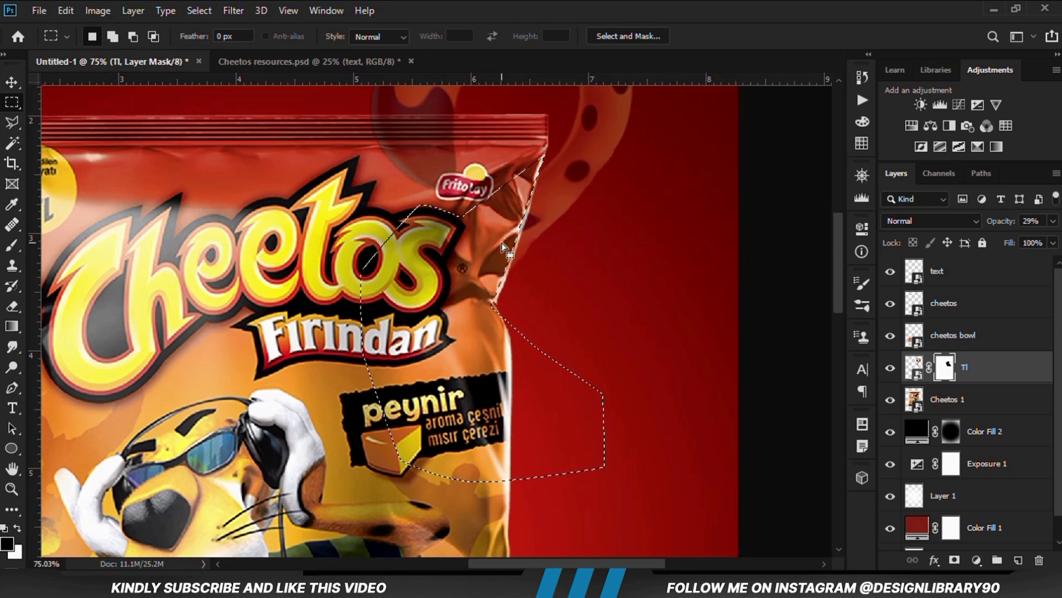
left_click(519, 246)
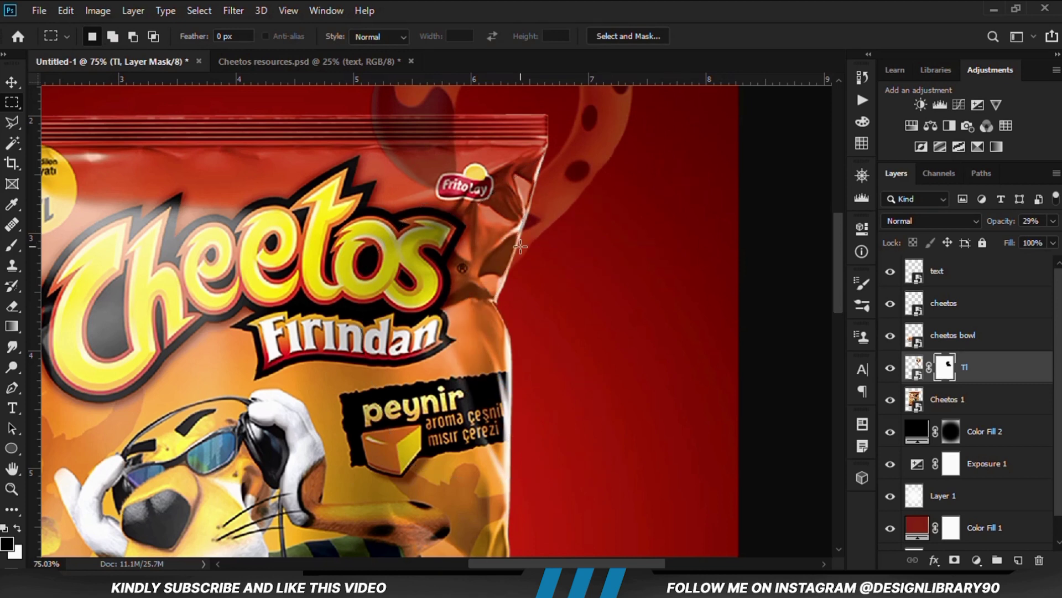
Step: Compare the poster with and without the tail, and restore the tail layer's opacity to 100%
key("ctrl+0")
left_click(890, 375)
left_click(891, 375)
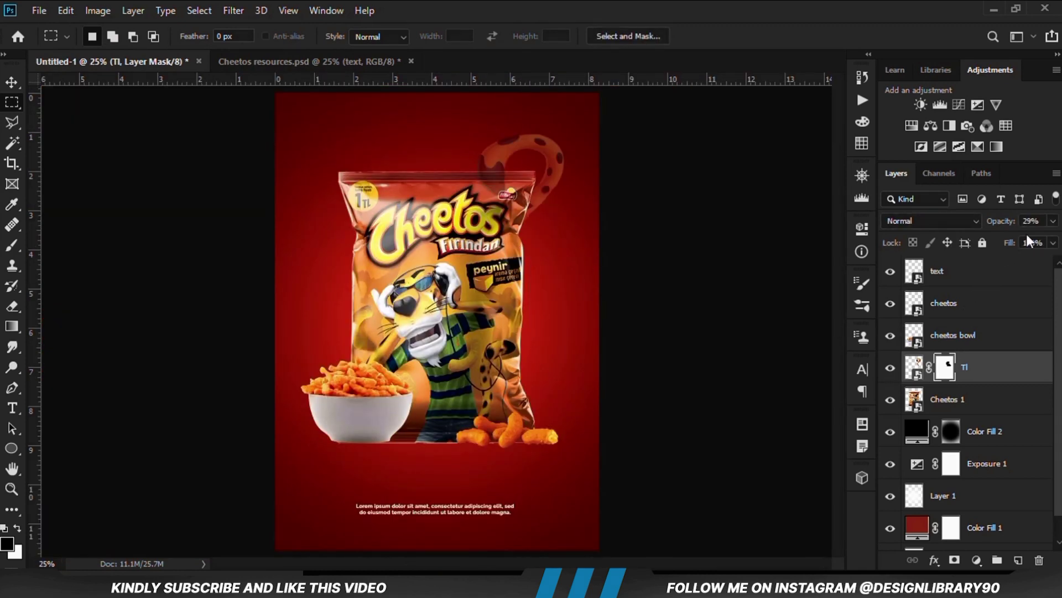
left_click(1053, 221)
left_click(1058, 239)
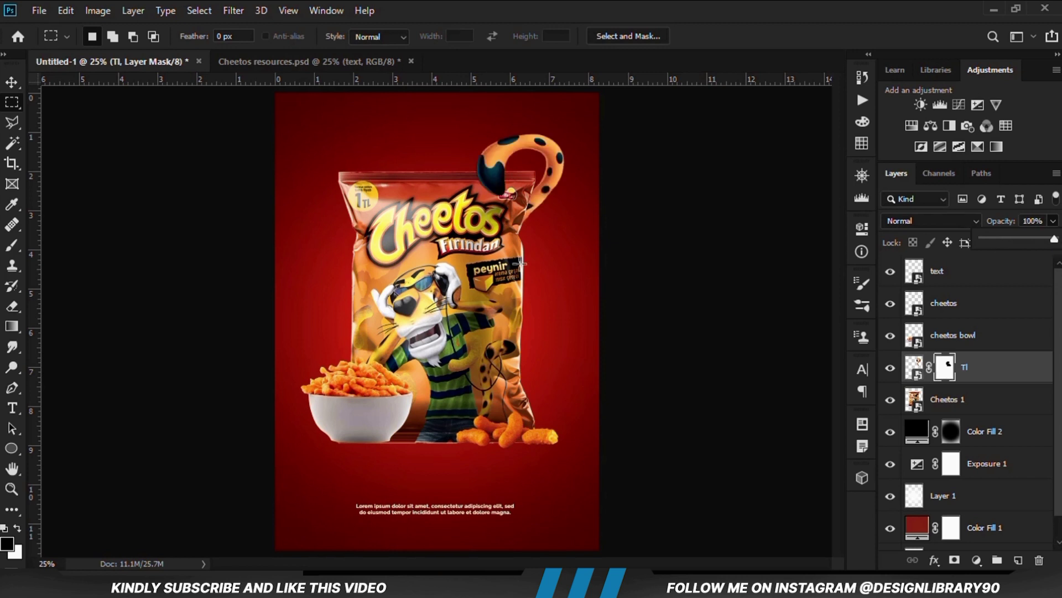
left_click(10, 84)
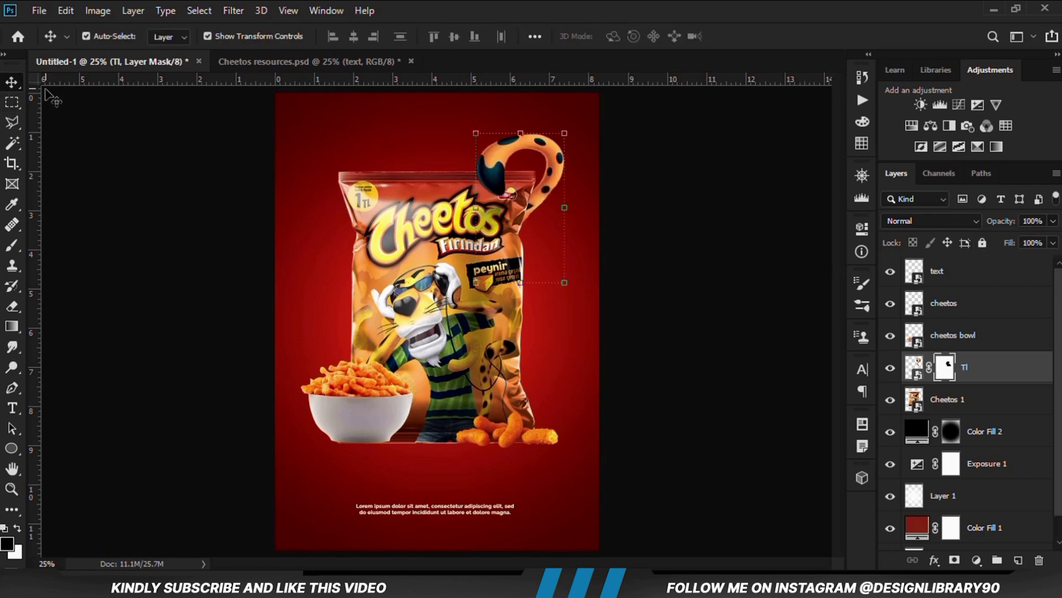
left_click(150, 139)
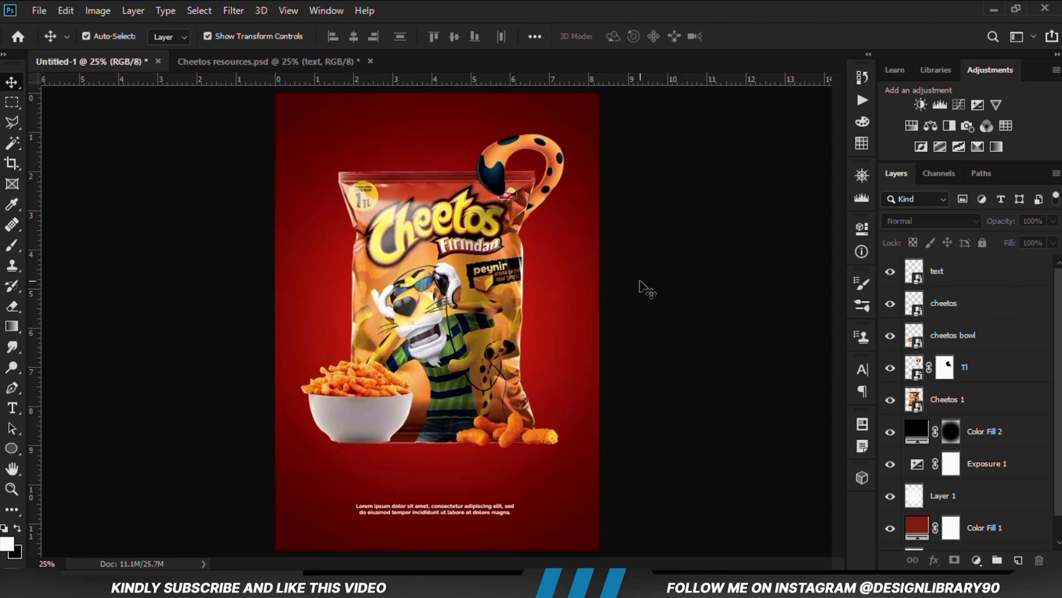
left_click(360, 400)
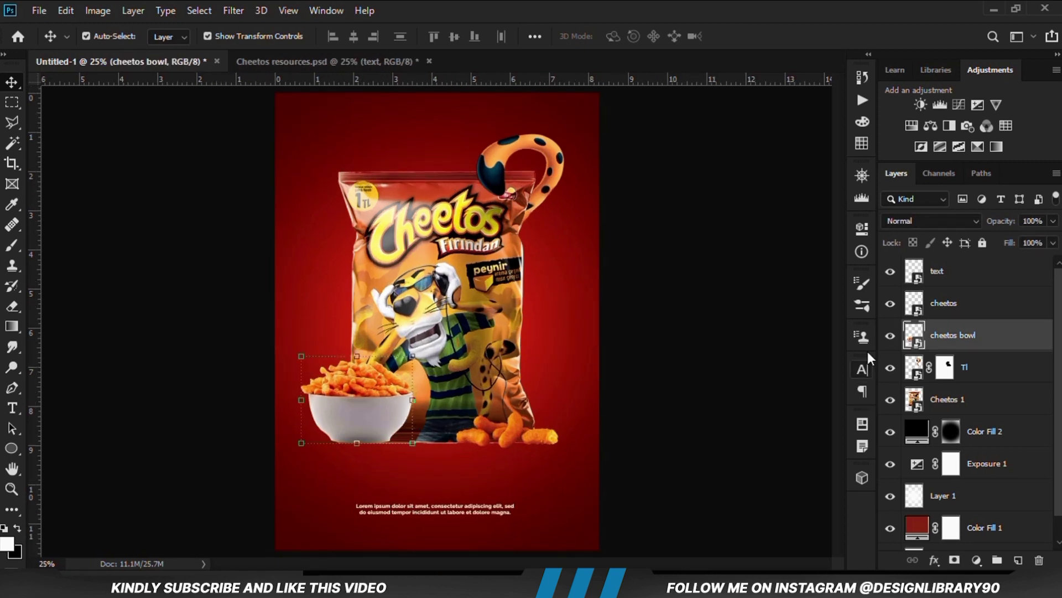
left_click(890, 339)
left_click(975, 560)
left_click(744, 476)
Step: Try nudging the loose Cheetos slightly right, and shift them back left at the bag's base
left_click(520, 429)
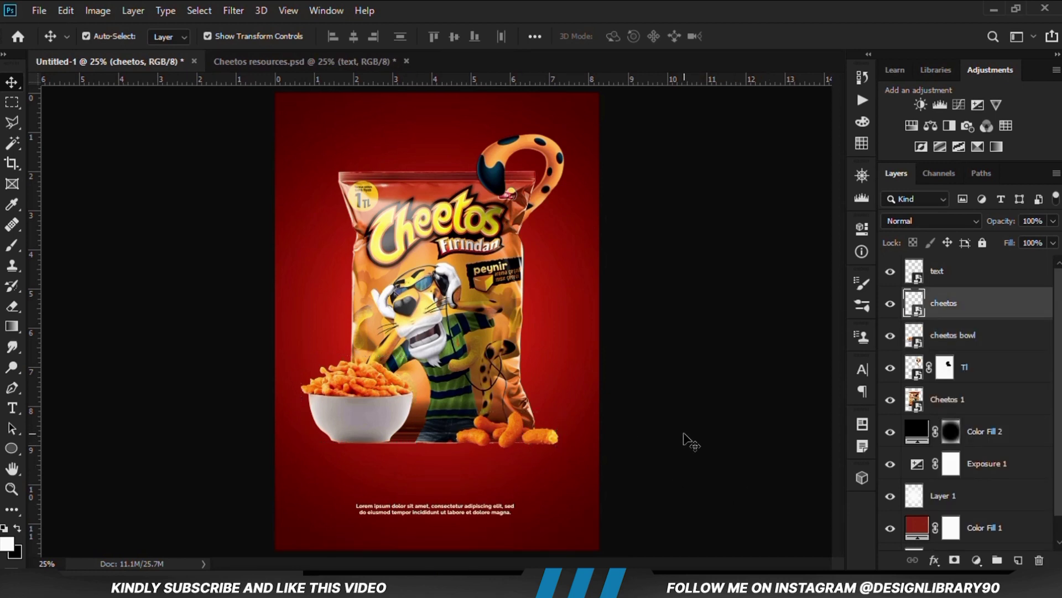
scroll(533, 435, "up", 3)
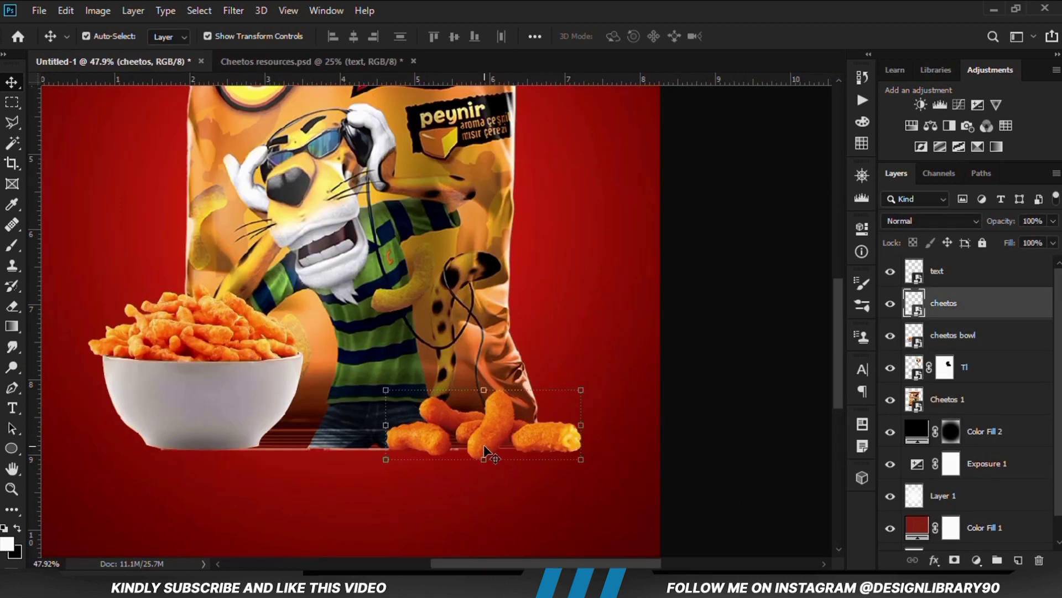
key("Right")
key("Right")
key("Right")
key("Right")
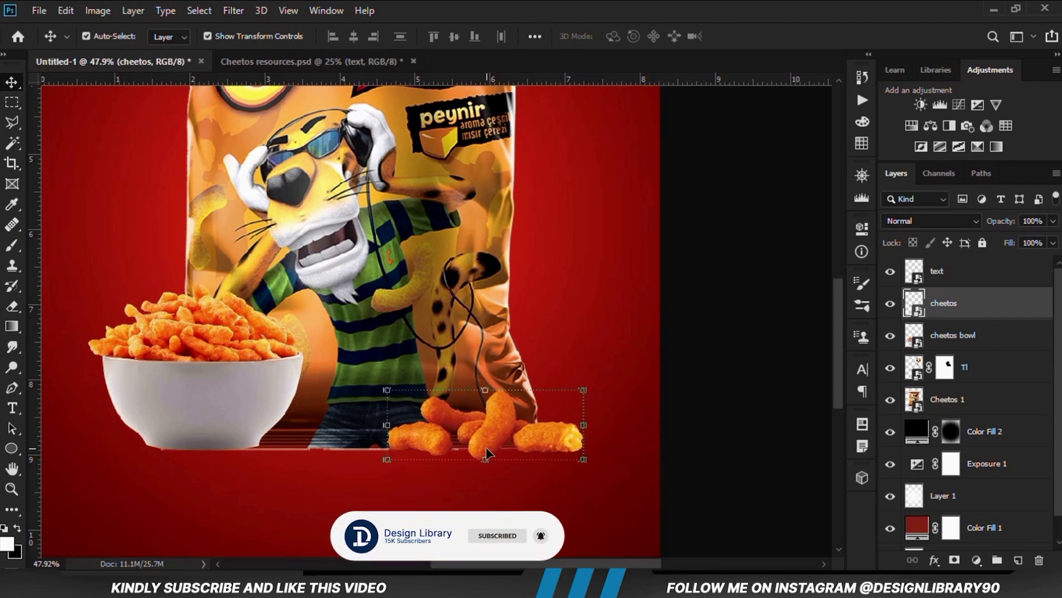
key("shift+Left")
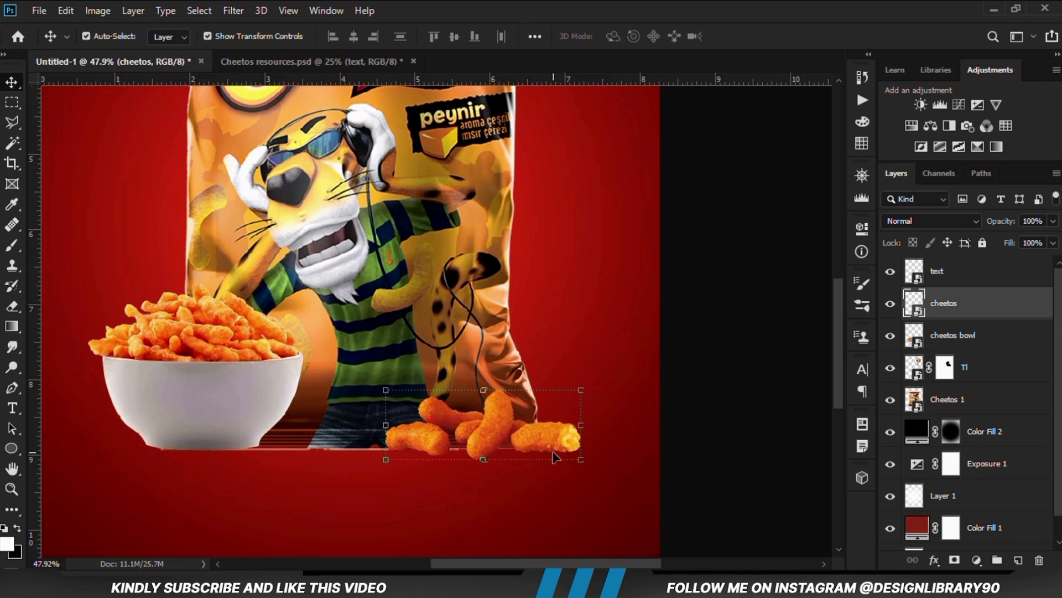
scroll(555, 457, "down", 2)
left_click(693, 447)
scroll(688, 440, "down", 5)
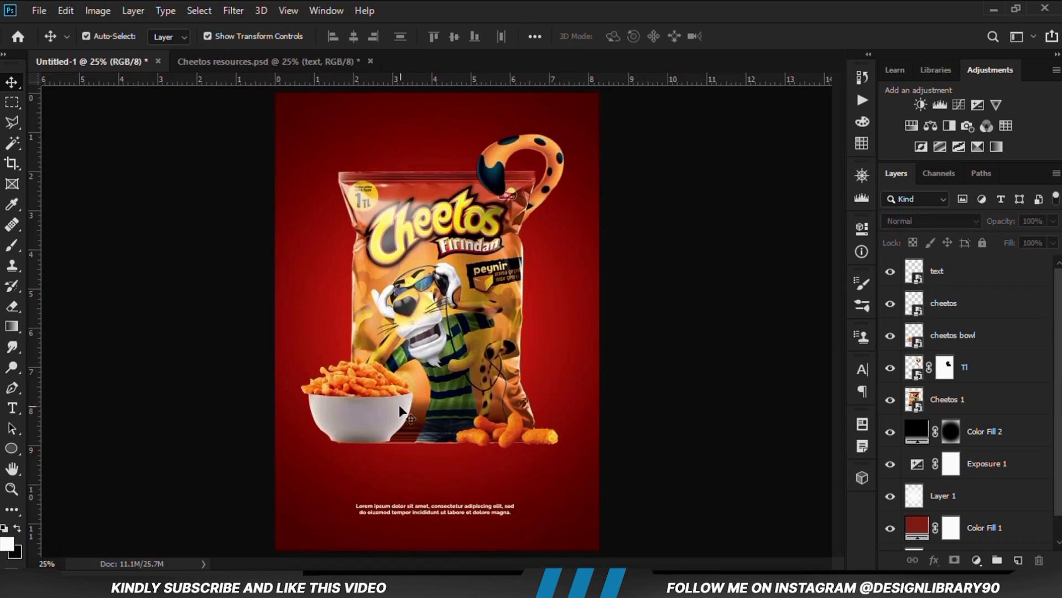
Step: Add an Exposure adjustment layer directly above the cheetos bowl layer and set its exposure to -2.72
left_click(382, 408, "ctrl")
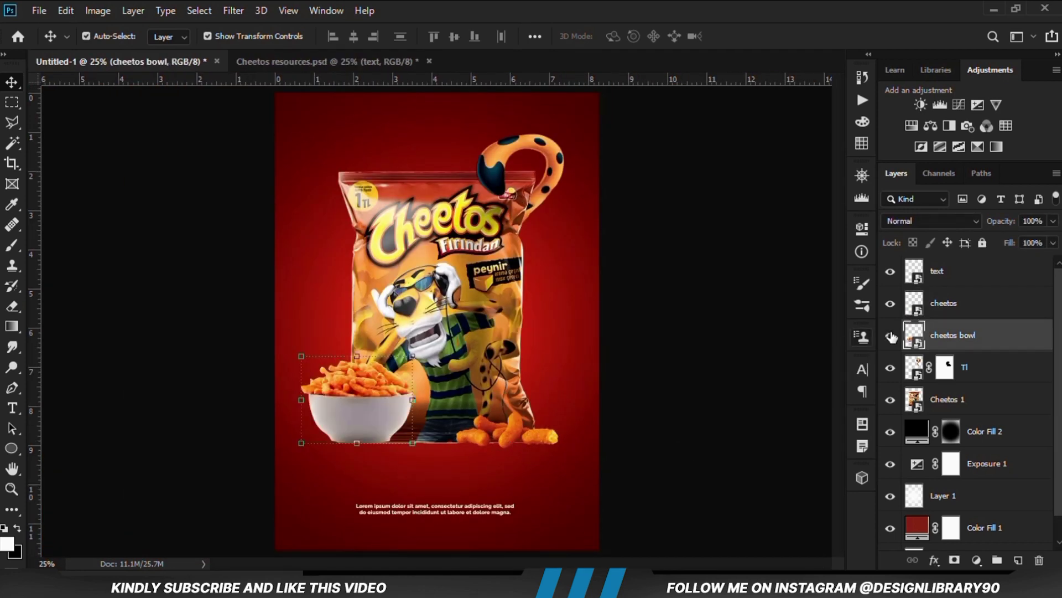
left_click(976, 559)
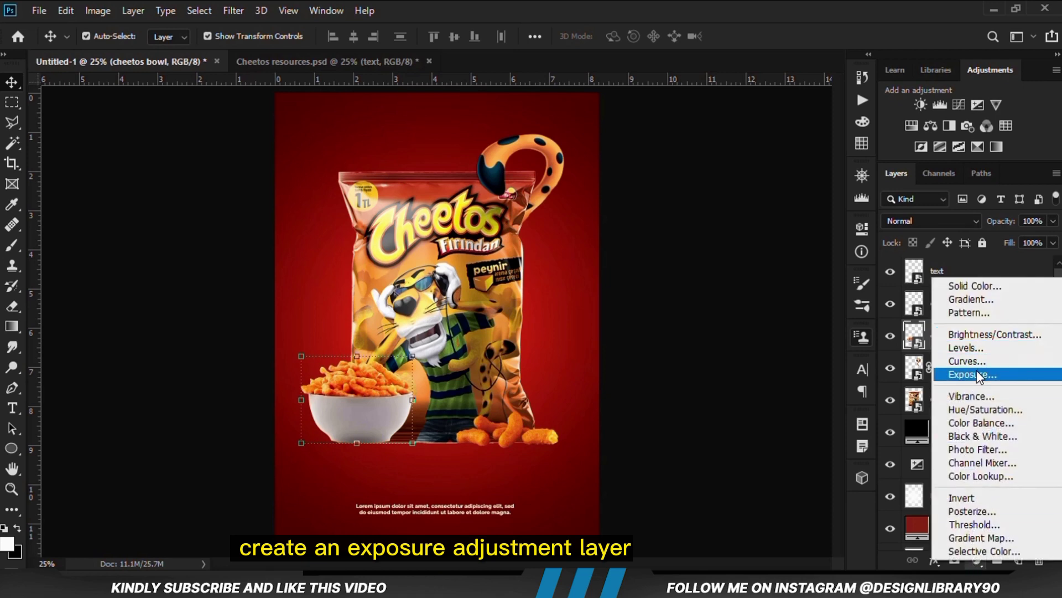
left_click(977, 370)
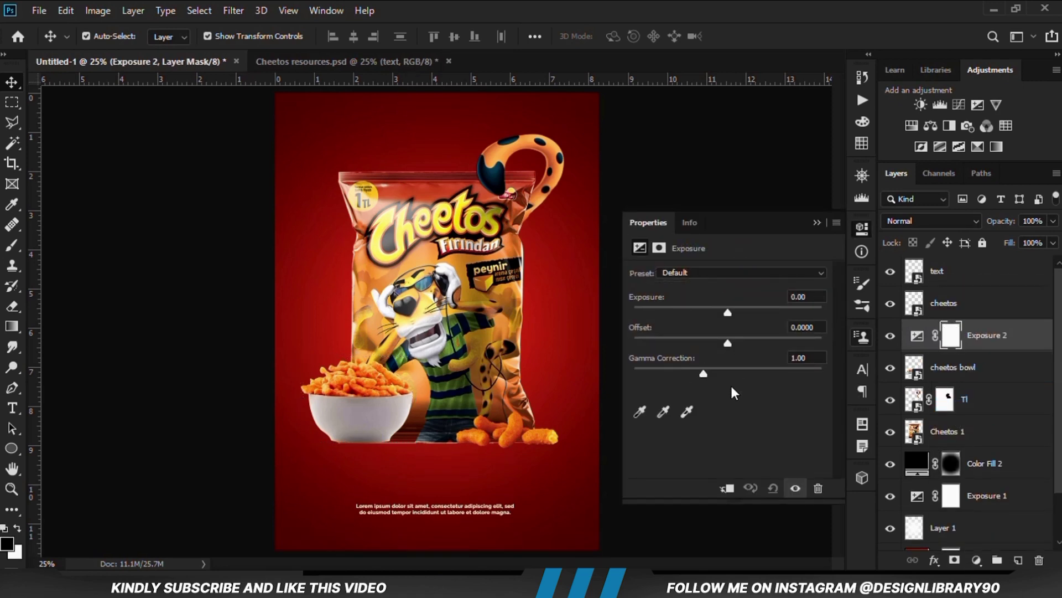
left_click_drag(727, 313, 709, 314)
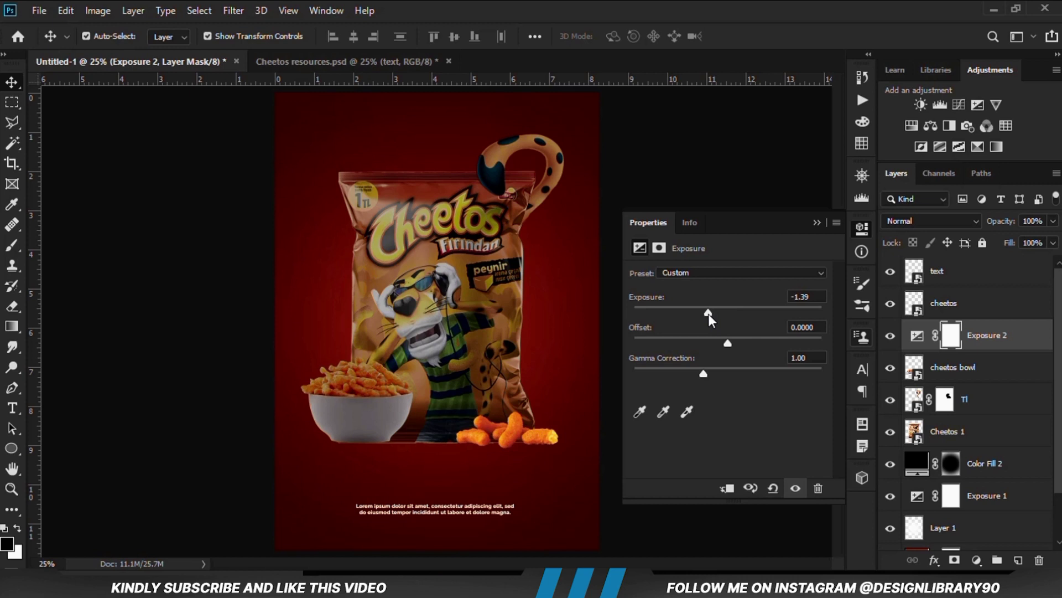
left_click_drag(708, 314, 695, 314)
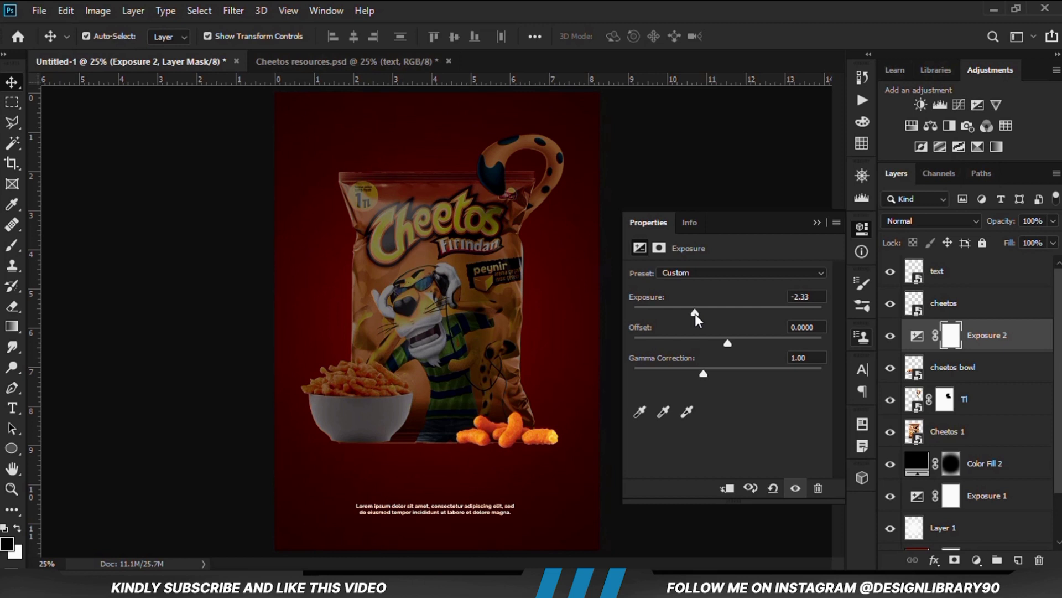
left_click_drag(695, 314, 693, 314)
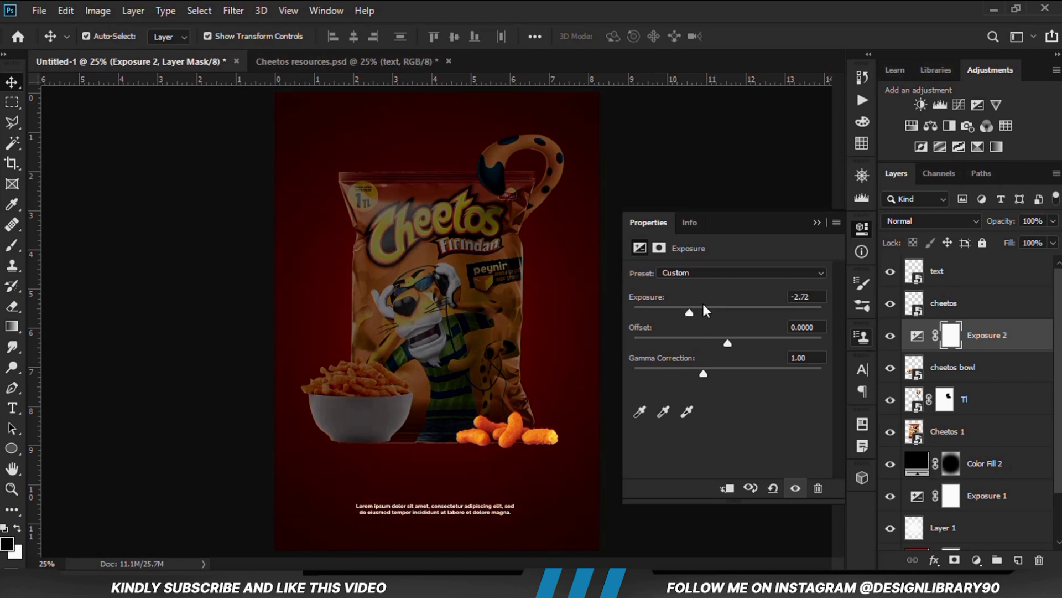
Step: Toggle the new exposure adjustment above the bowl off and on, and invert its layer mask to black
left_click(816, 223)
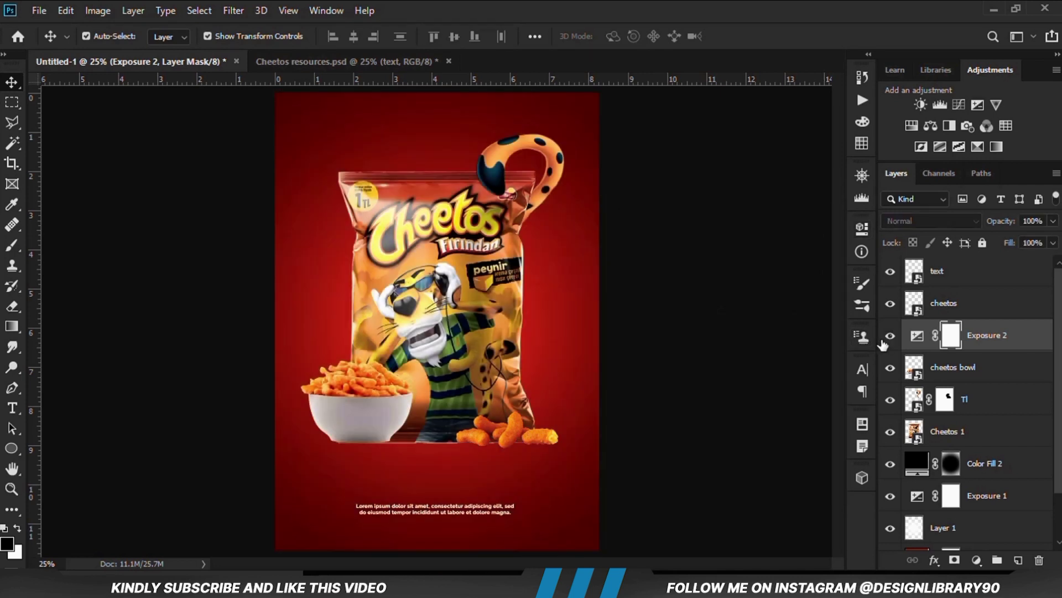
left_click(889, 336)
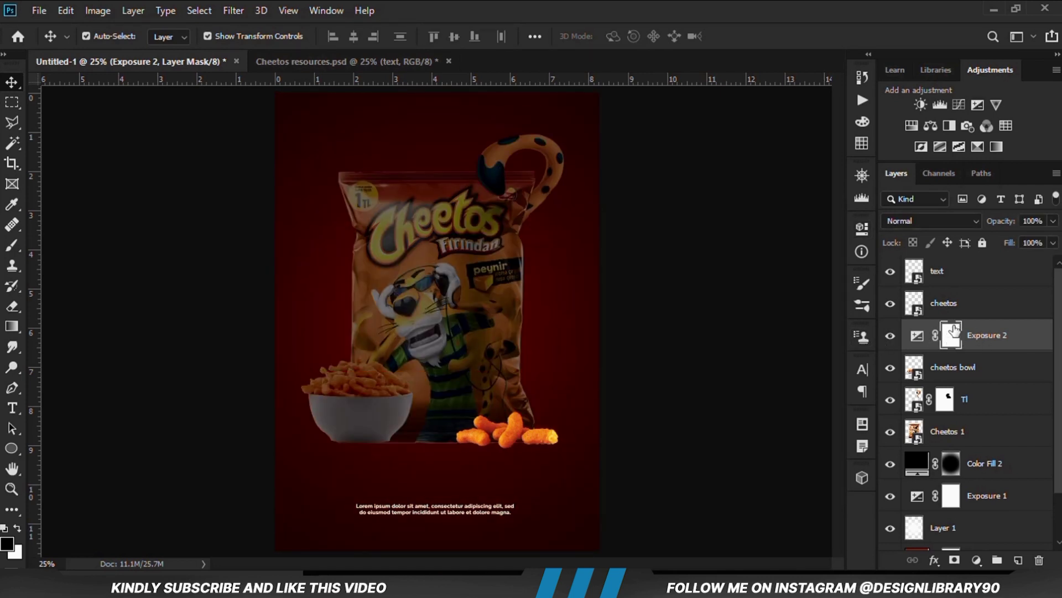
key("ctrl+i")
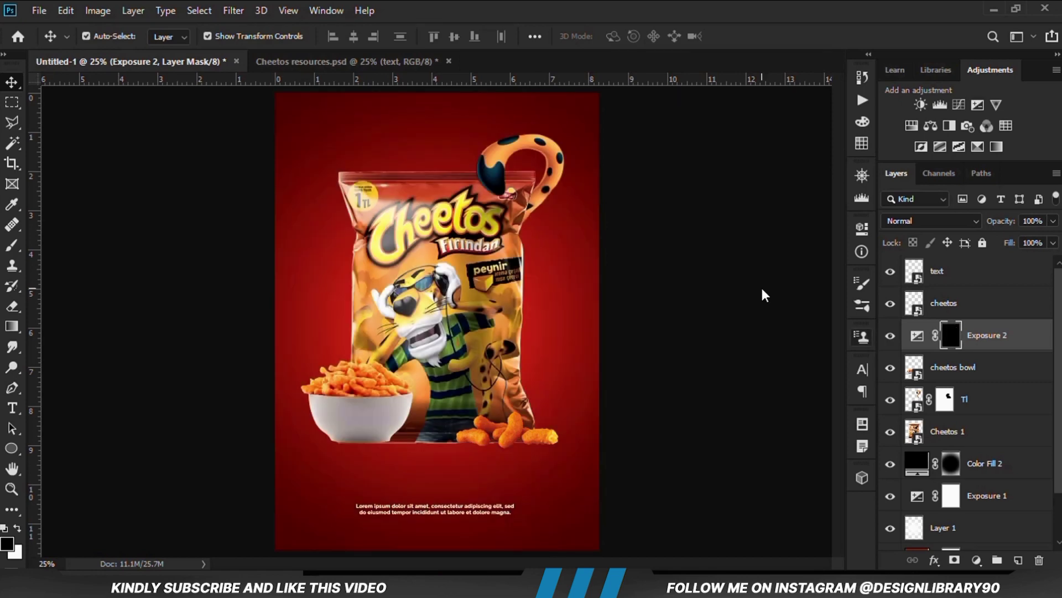
Step: Set up the Brush tool with a 700 px size, 54% opacity and a white foreground color
right_click(18, 247)
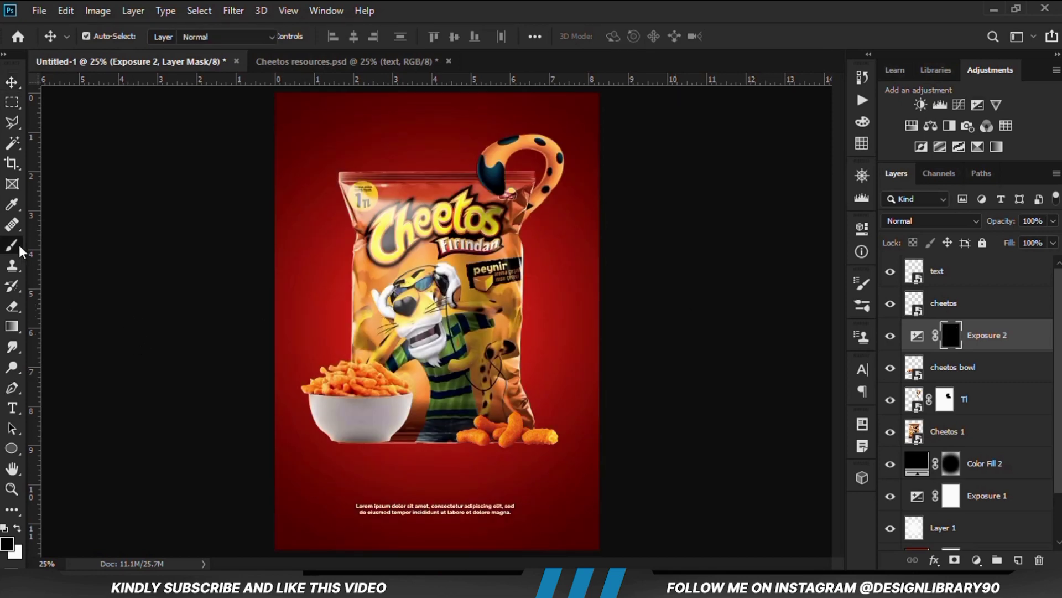
left_click(43, 248)
key("bracketleft")
key("bracketleft")
key("bracketleft")
key("bracketleft")
key("bracketleft")
key("bracketleft")
key("bracketleft")
key("bracketleft")
key("bracketleft")
key("bracketleft")
key("bracketleft")
key("bracketleft")
key("bracketleft")
key("bracketleft")
key("bracketleft")
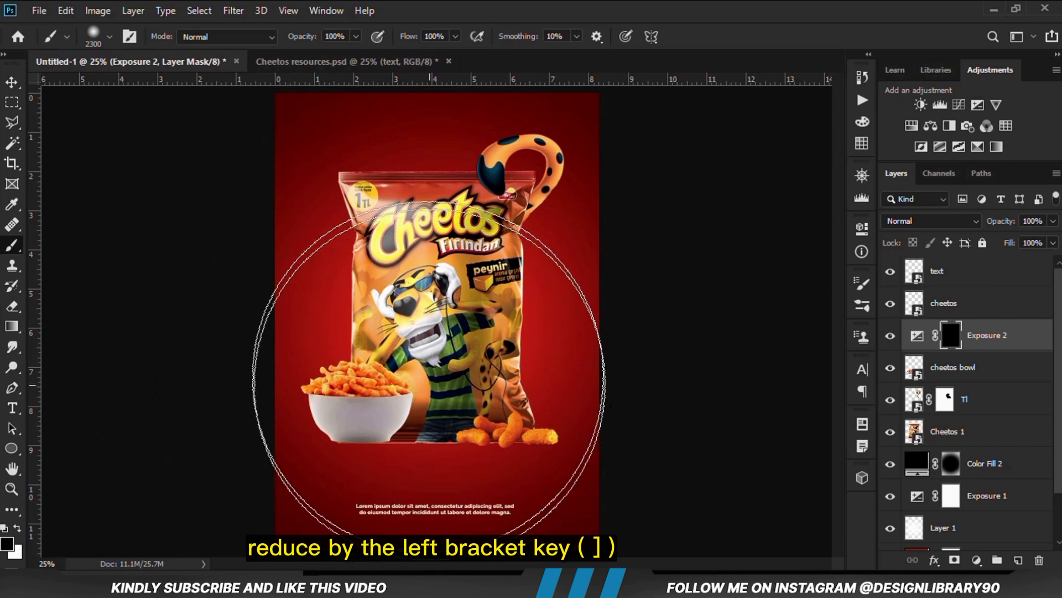
key("bracketleft")
key("bracketleft")
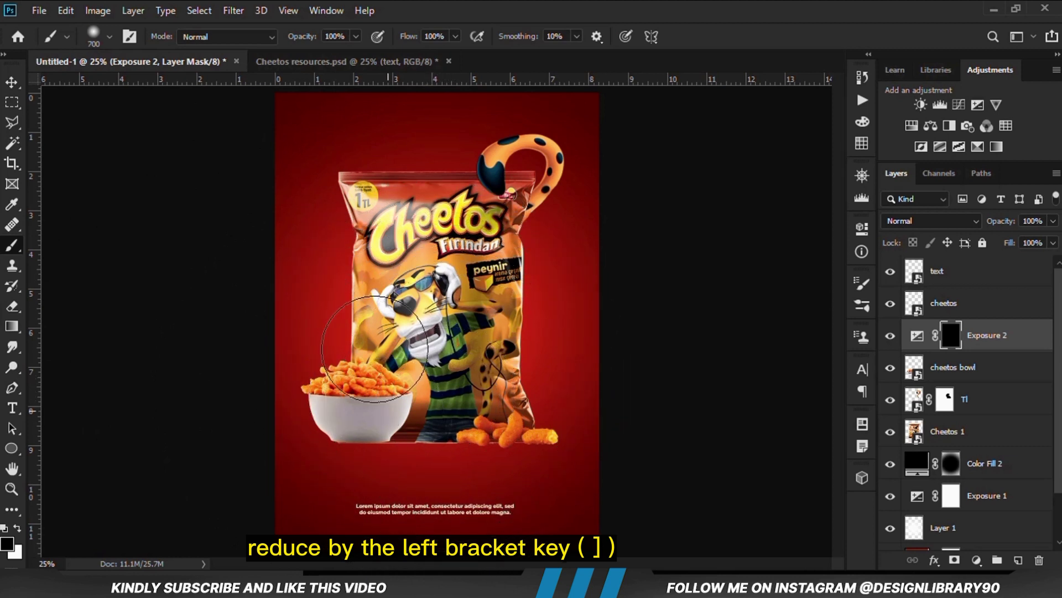
left_click(355, 36)
left_click_drag(331, 54, 323, 56)
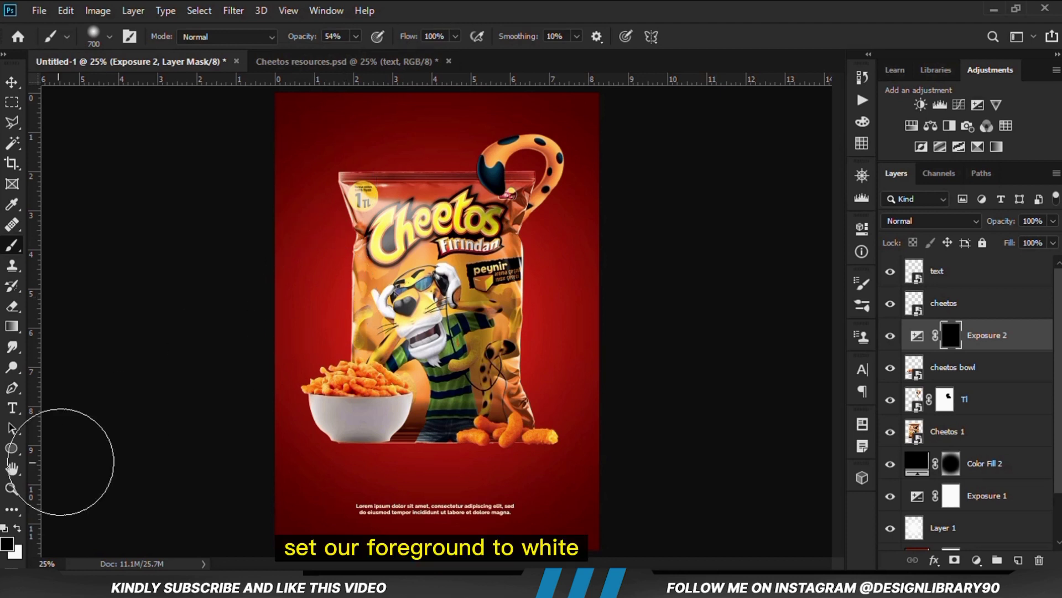
left_click(18, 527)
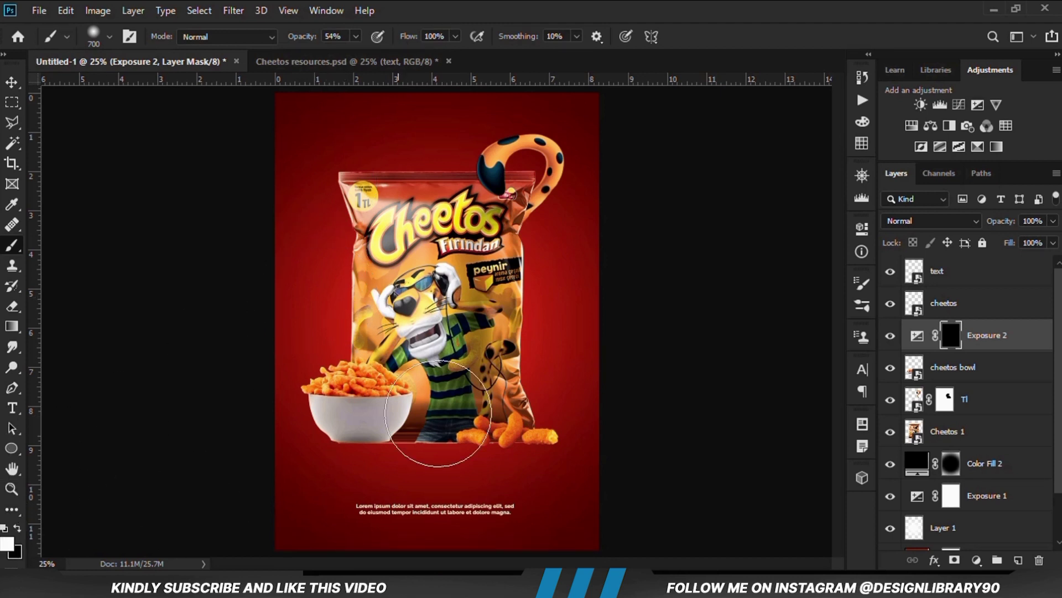
Step: Paint white on the exposure mask beside the bowl with a 500 px brush at 26% opacity
key("bracketleft")
key("bracketleft")
left_click(356, 36)
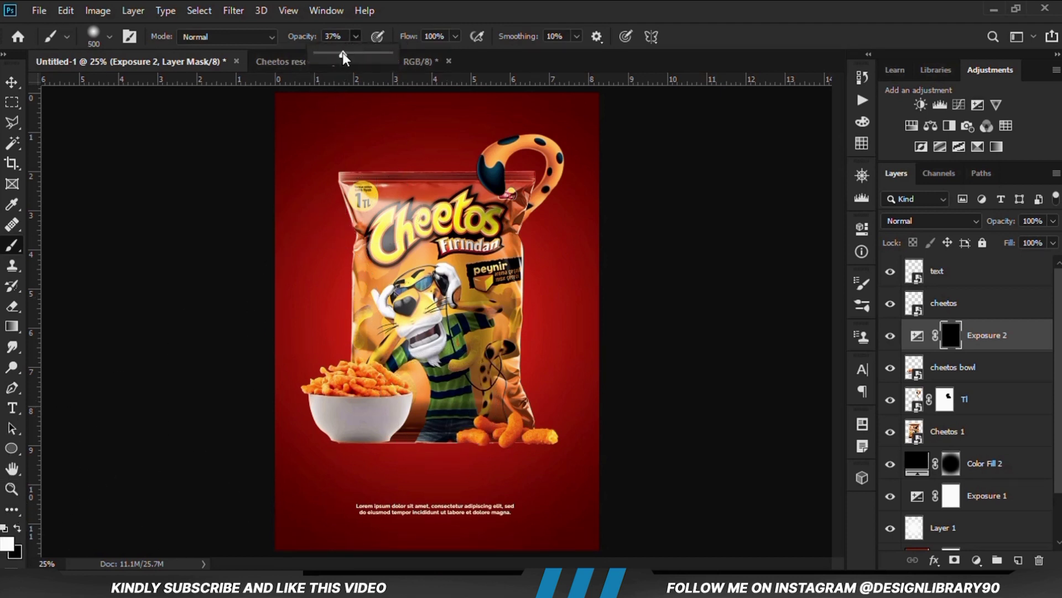
scroll(395, 386, "up", 5)
left_click_drag(412, 348, 435, 439)
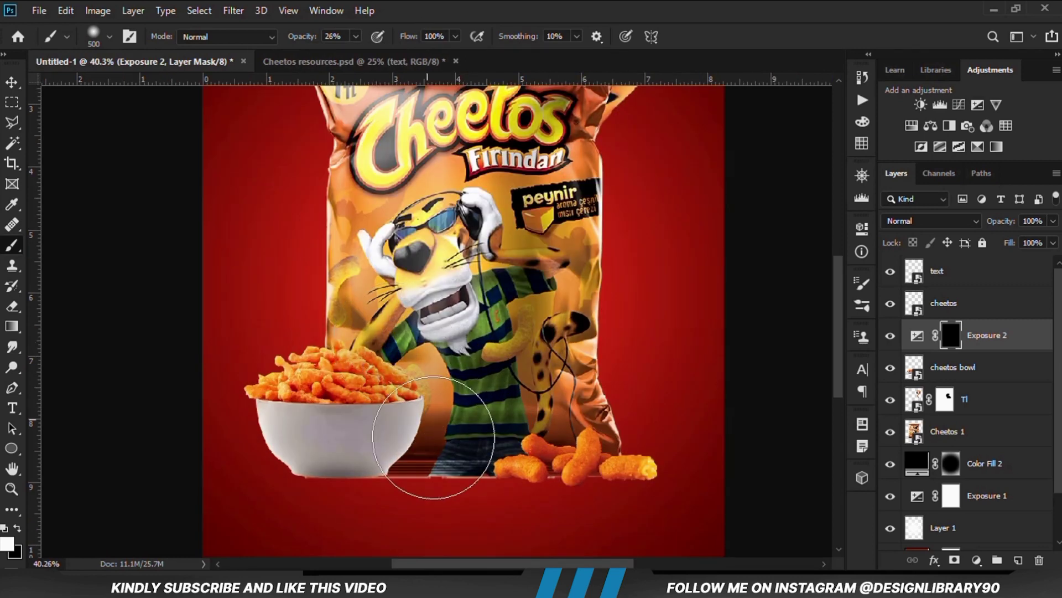
Step: Clip the Exposure 2 adjustment to the cheetos bowl layer and brush shadow across the bowl's lower part
right_click(972, 339)
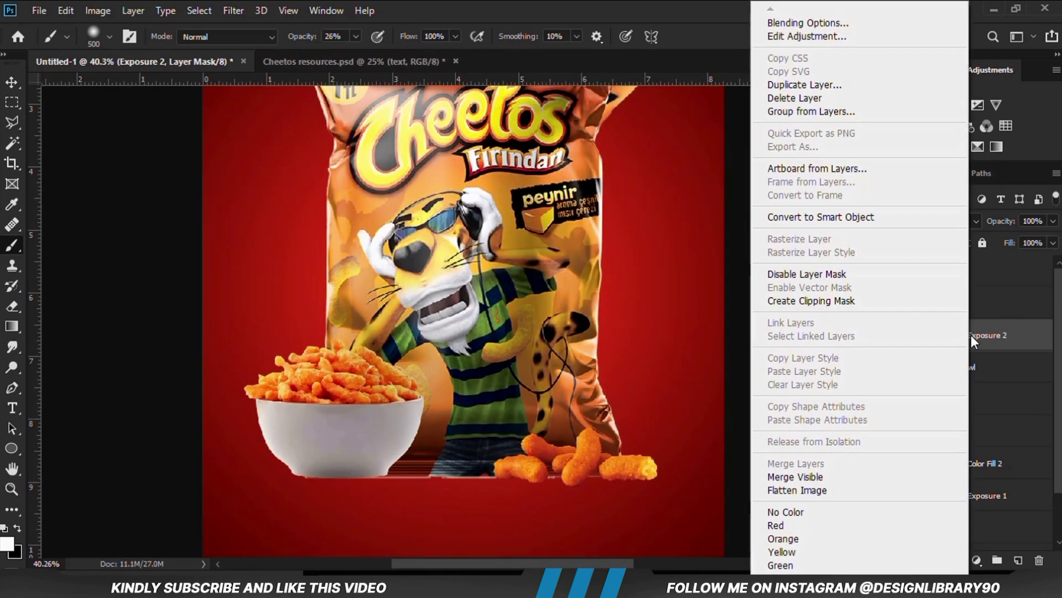
left_click(808, 300)
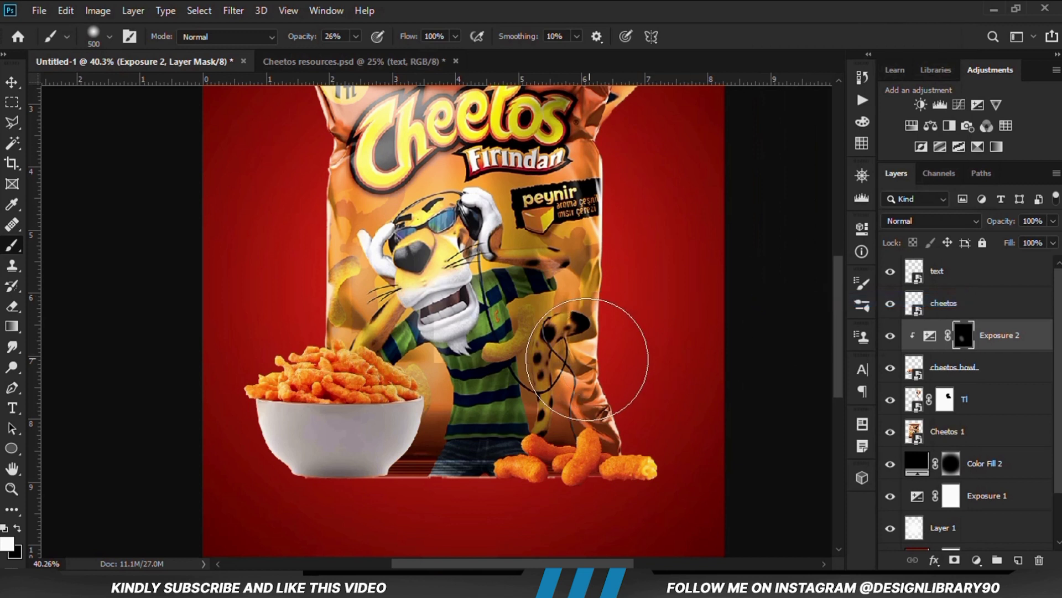
mouse_move(447, 432)
left_mouse_down()
mouse_move(387, 509)
mouse_move(325, 526)
mouse_move(242, 498)
left_mouse_up()
Step: Shade the bowl's left side and its Cheetos with a 300 px brush at 6% opacity, and compare with the shading hidden
key("bracketleft")
key("bracketleft")
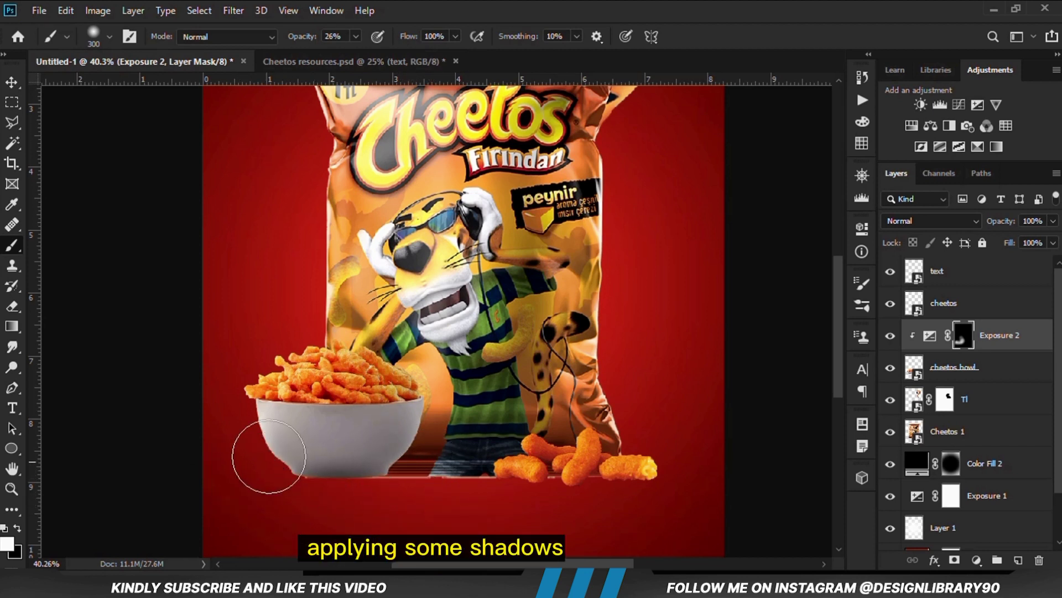
left_click(355, 37)
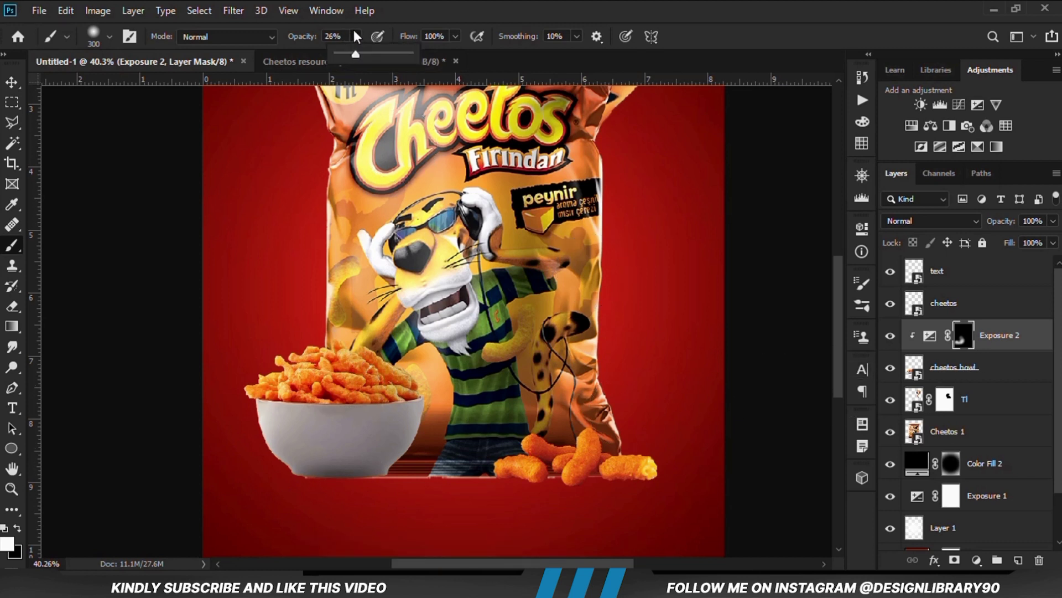
left_click_drag(355, 53, 343, 59)
left_click(434, 8)
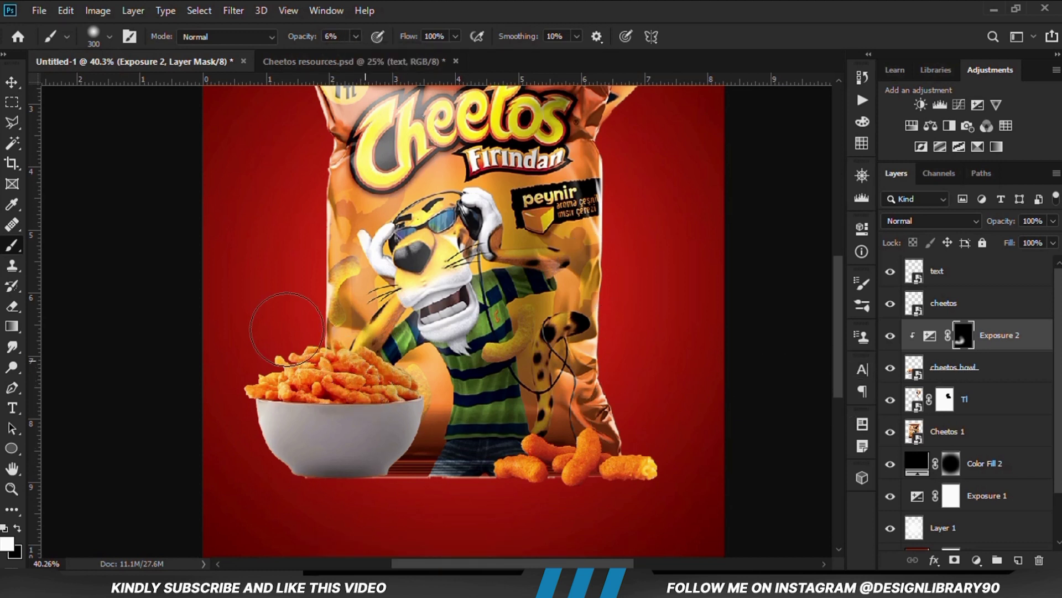
mouse_move(229, 416)
left_mouse_down()
mouse_move(241, 413)
mouse_move(256, 462)
left_mouse_up()
mouse_move(232, 377)
left_mouse_down()
mouse_move(367, 342)
mouse_move(428, 373)
mouse_move(432, 390)
mouse_move(273, 386)
left_mouse_up()
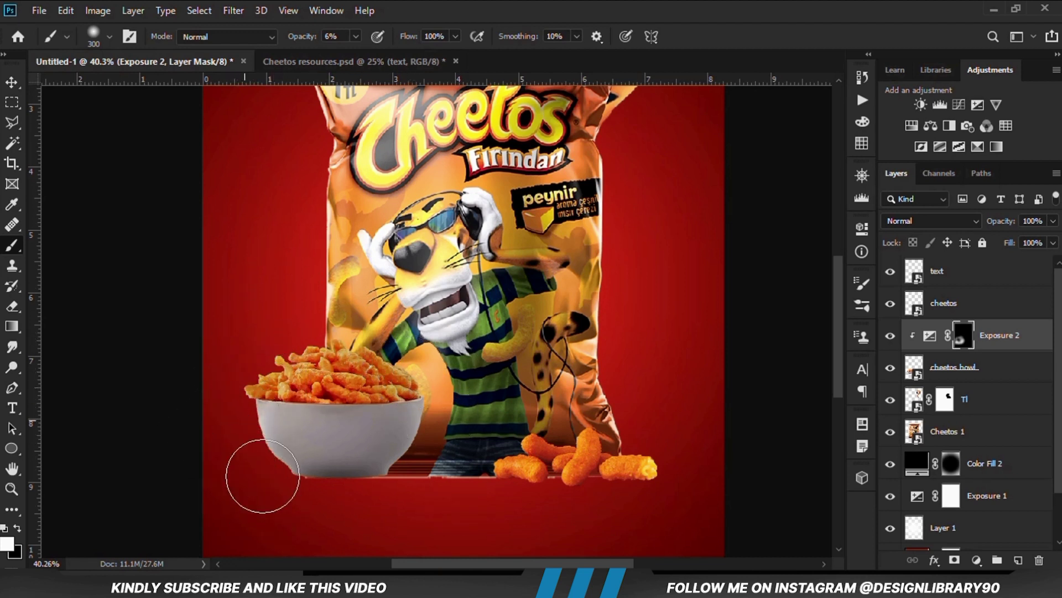
left_click(891, 340)
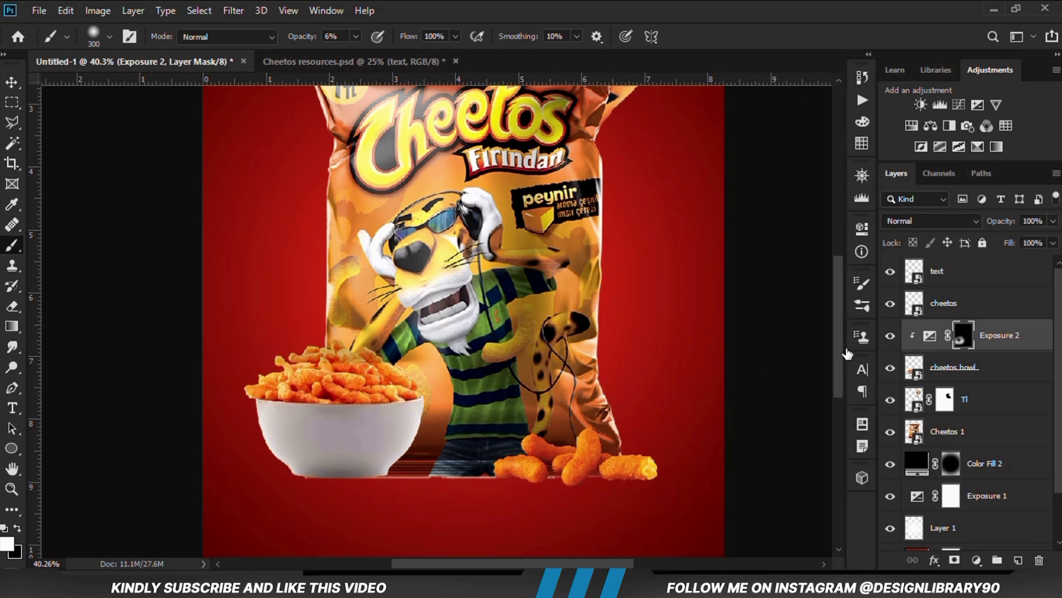
left_click(891, 340)
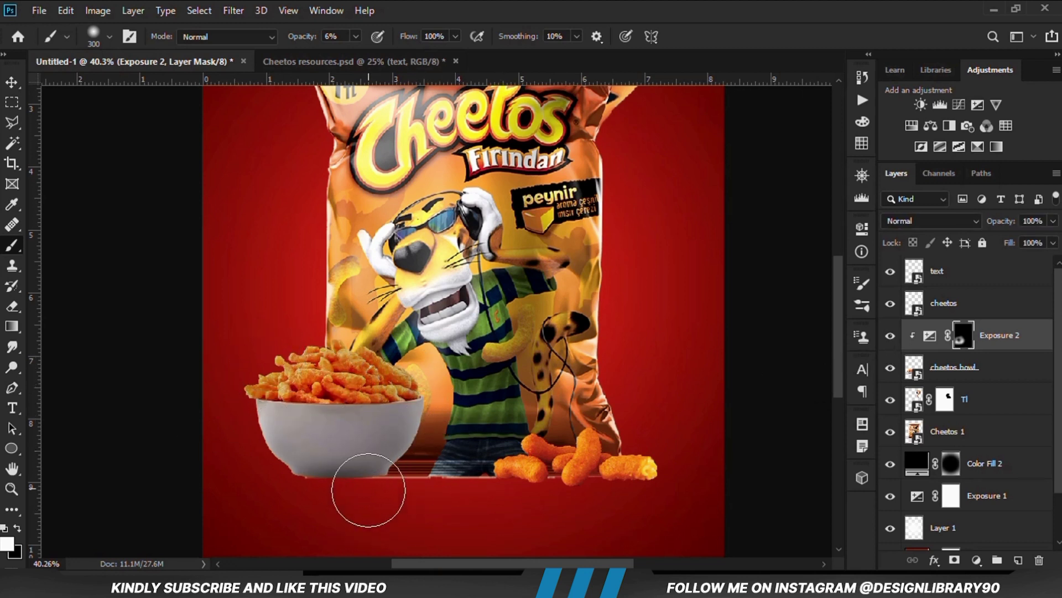
Step: Add an Exposure adjustment layer directly above the loose Cheetos layer and set its exposure to -2.33
left_click(12, 83)
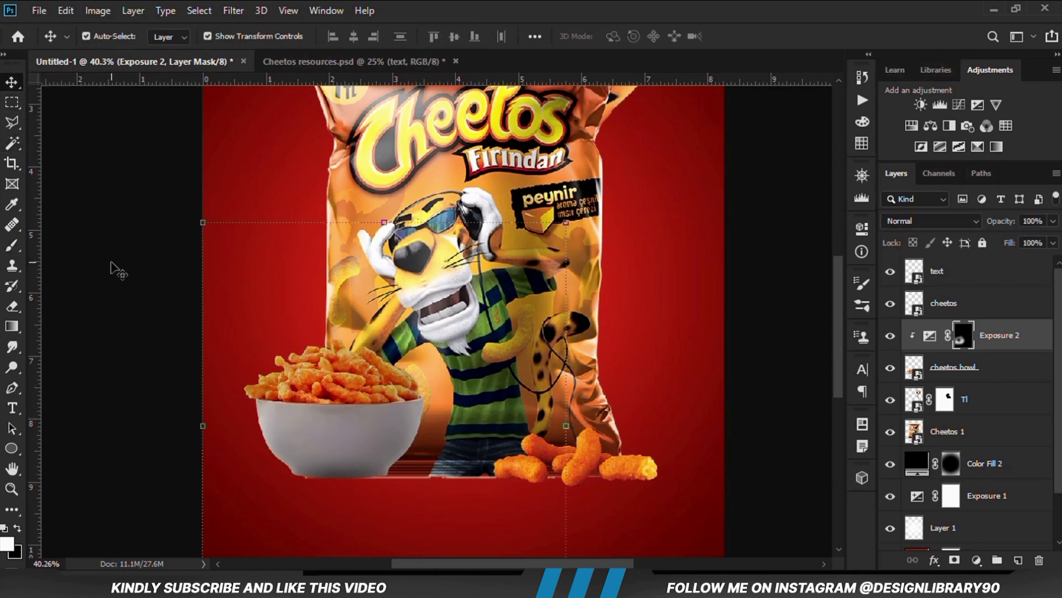
left_click(111, 267)
left_click(581, 471)
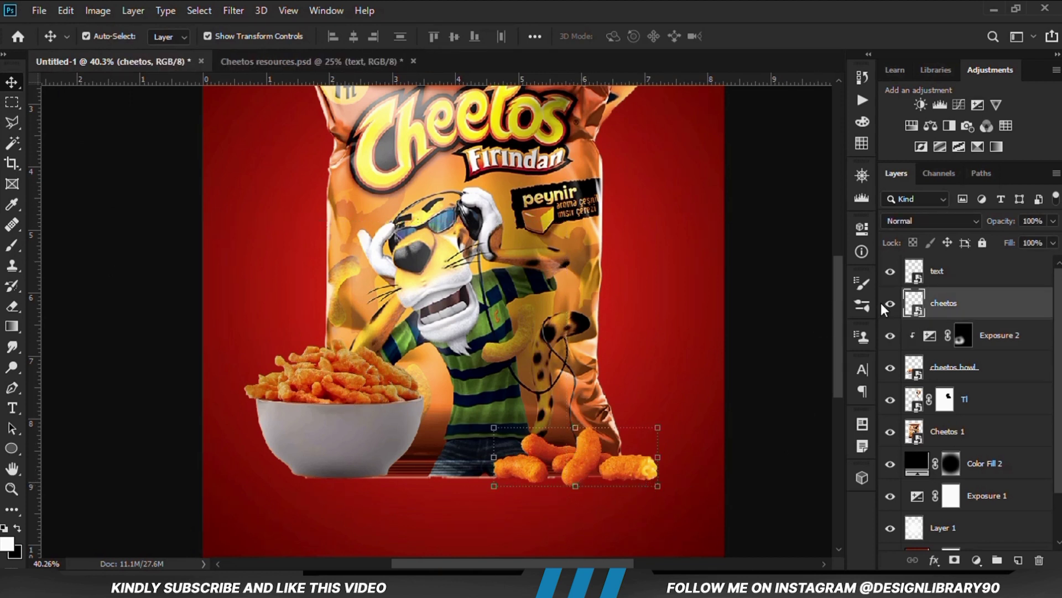
left_click(976, 560)
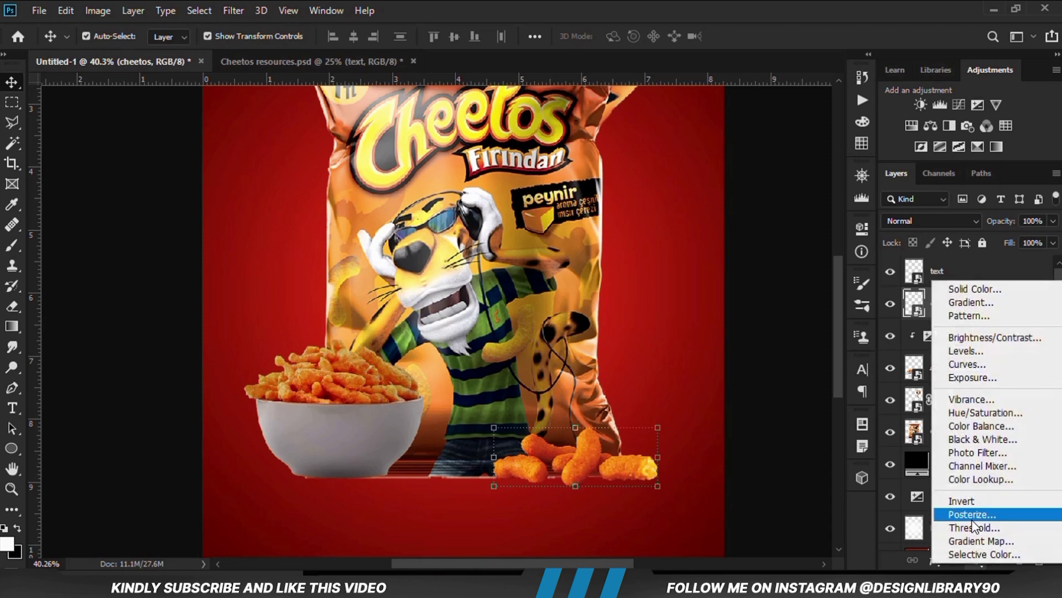
left_click(989, 379)
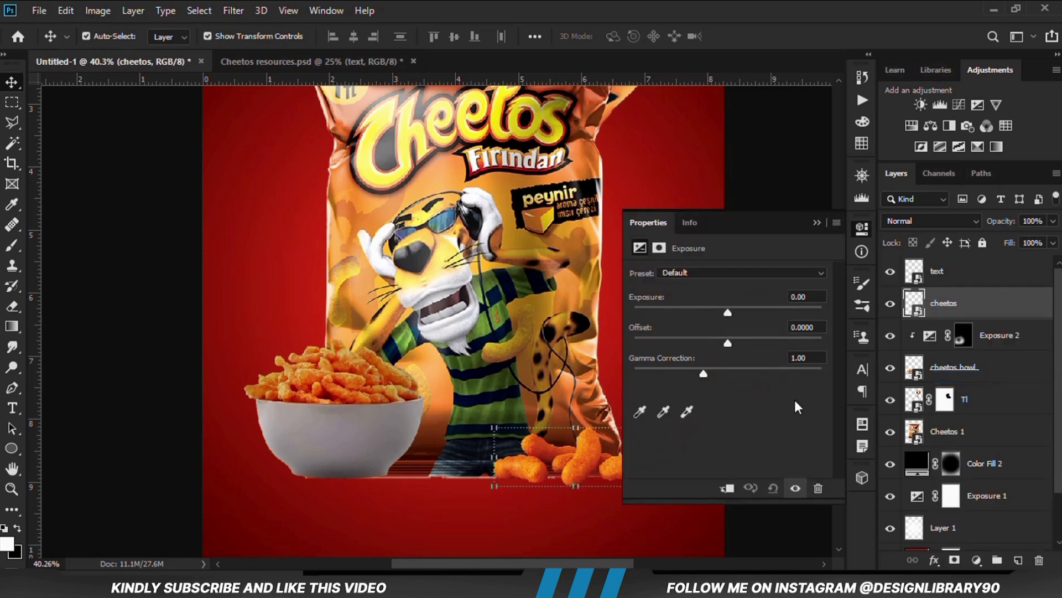
left_click_drag(736, 310, 695, 316)
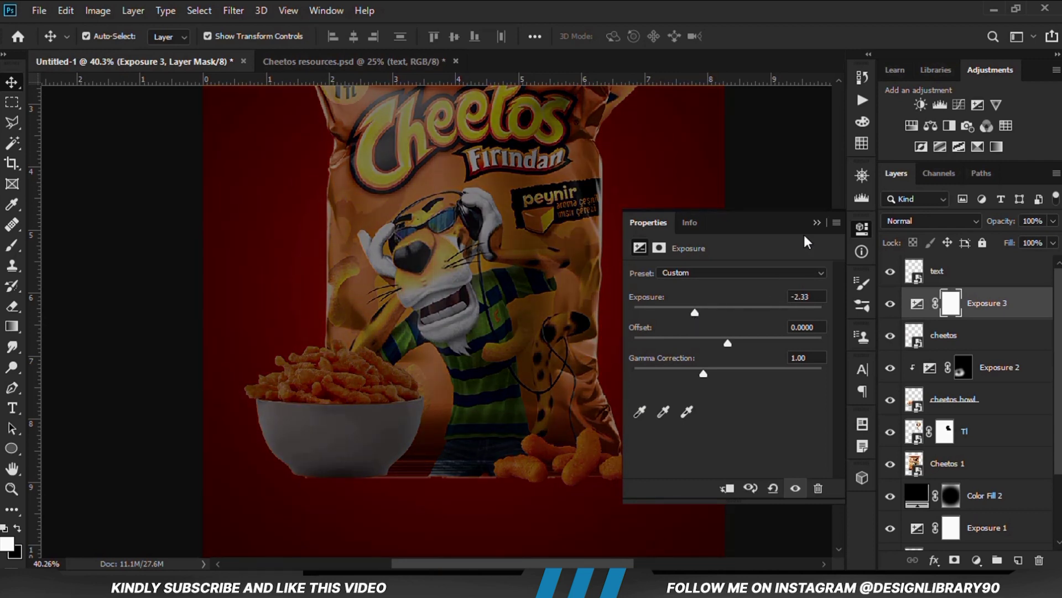
left_click(817, 222)
Step: Clip the Exposure 3 adjustment to the loose Cheetos layer and invert its mask to black
left_click(890, 305)
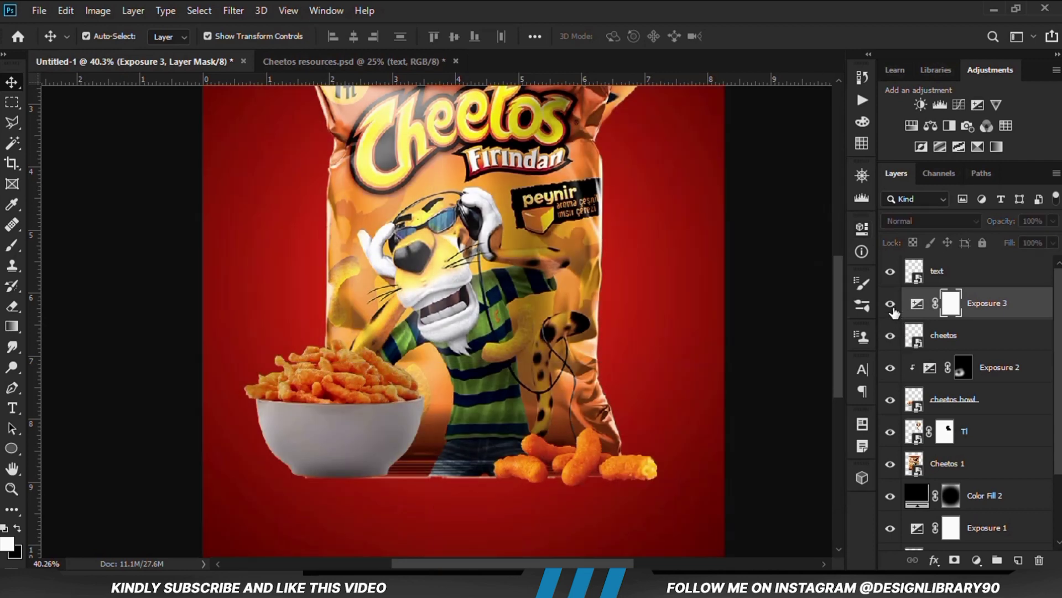
left_click(892, 306)
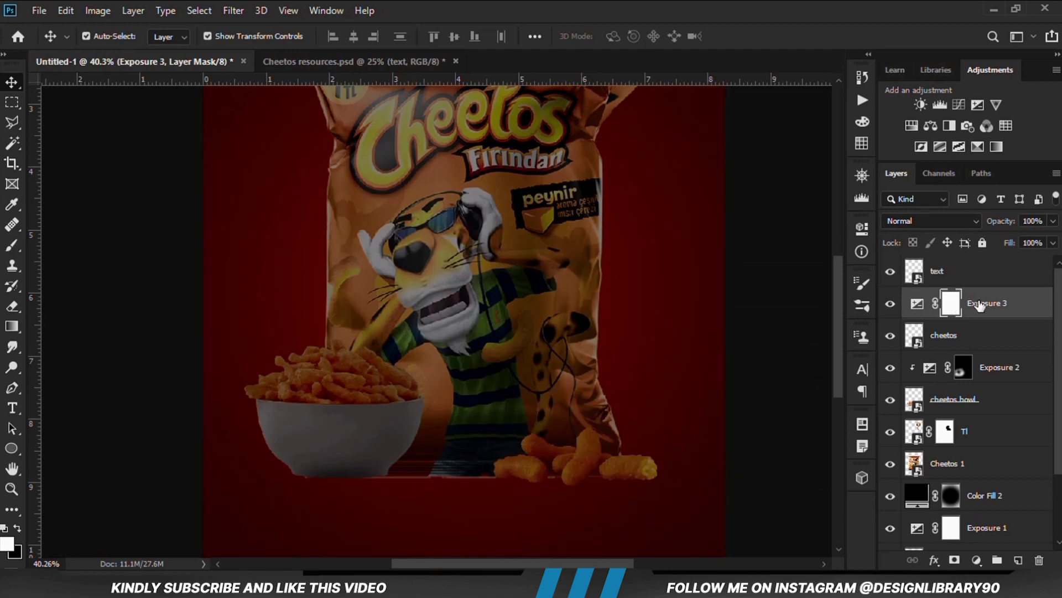
right_click(978, 306)
left_click(805, 302)
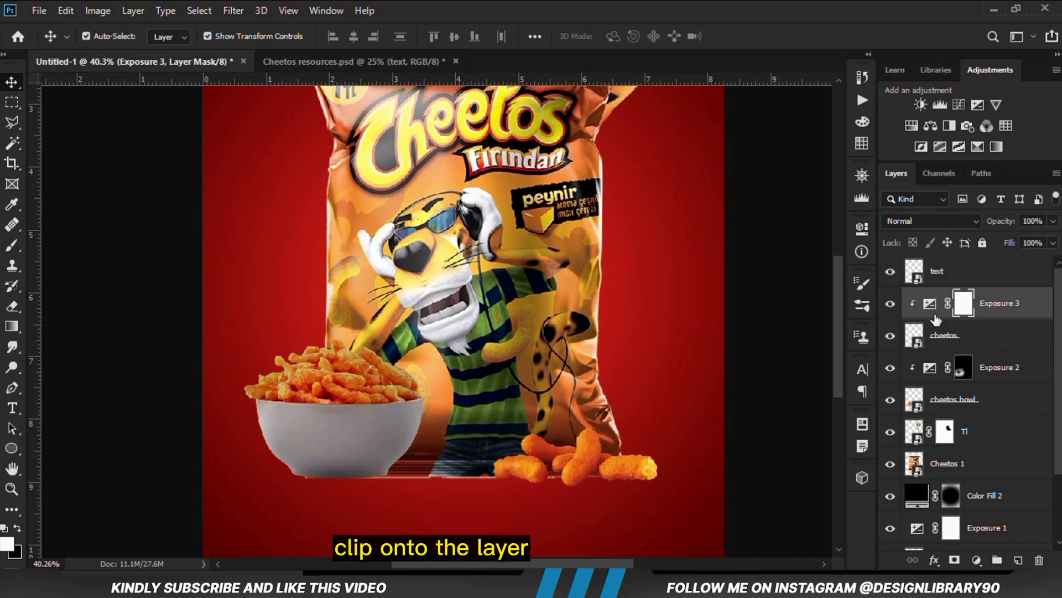
key("ctrl+i")
Step: Brush shadow along the underside of the loose Cheetos at 15% opacity, and compare with the shading hidden
left_click(70, 249)
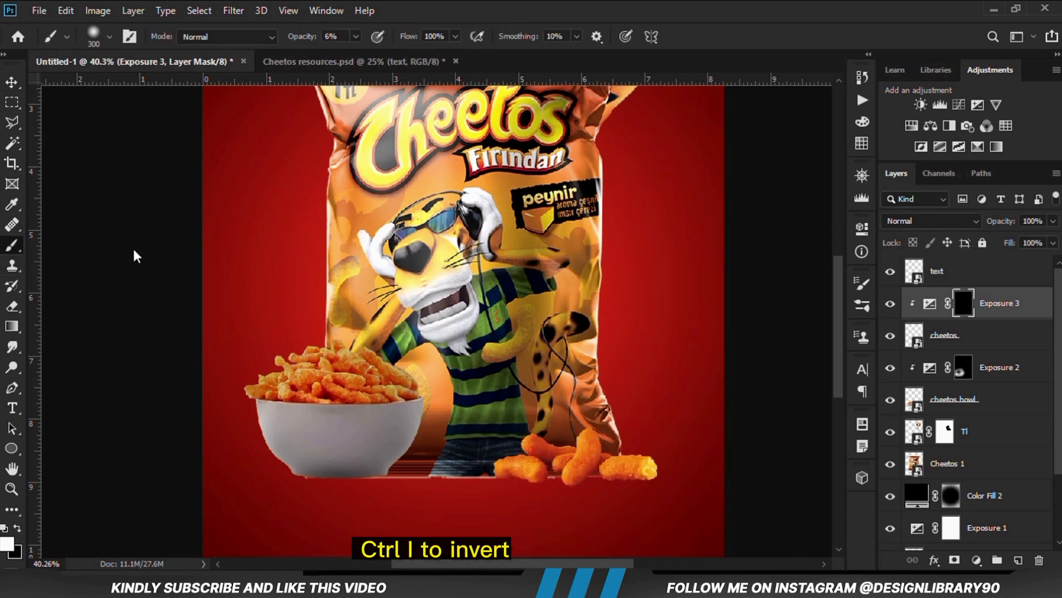
left_click_drag(356, 41, 363, 57)
mouse_move(584, 530)
left_mouse_down()
mouse_move(642, 501)
mouse_move(509, 498)
mouse_move(517, 491)
mouse_move(443, 480)
mouse_move(565, 496)
mouse_move(473, 497)
mouse_move(519, 512)
mouse_move(502, 497)
mouse_move(568, 508)
mouse_move(650, 497)
mouse_move(633, 509)
mouse_move(498, 503)
mouse_move(494, 483)
mouse_move(472, 477)
mouse_move(601, 511)
mouse_move(704, 476)
mouse_move(696, 463)
mouse_move(638, 529)
mouse_move(595, 520)
mouse_move(610, 483)
left_mouse_up()
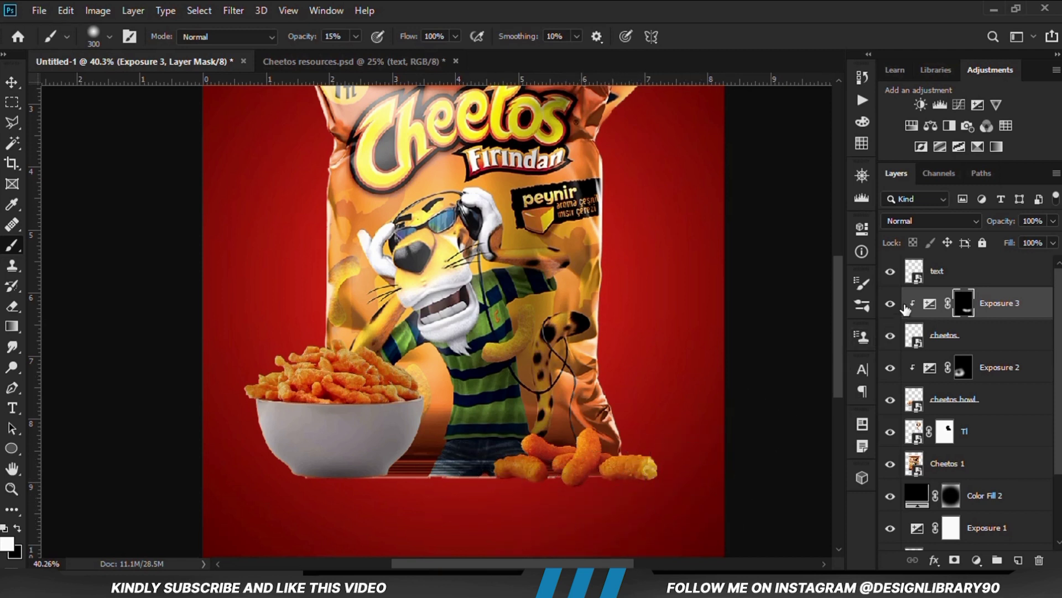
left_click(890, 305)
left_click(891, 305)
Step: Add a second Exposure adjustment for the loose Cheetos, set its exposure to -1.50, and clip it to that layer
left_click(977, 560)
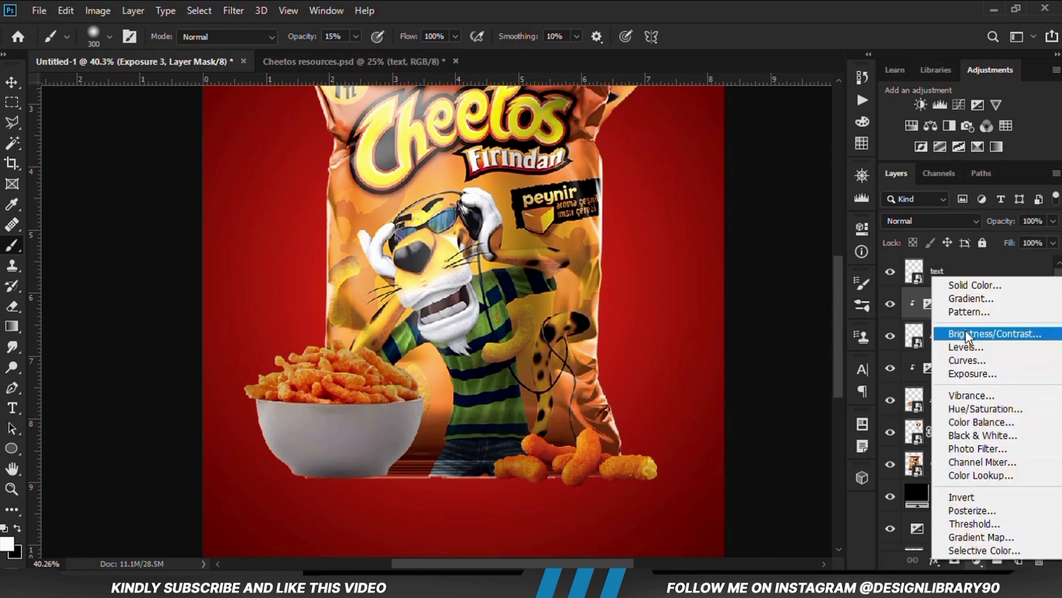
left_click(963, 374)
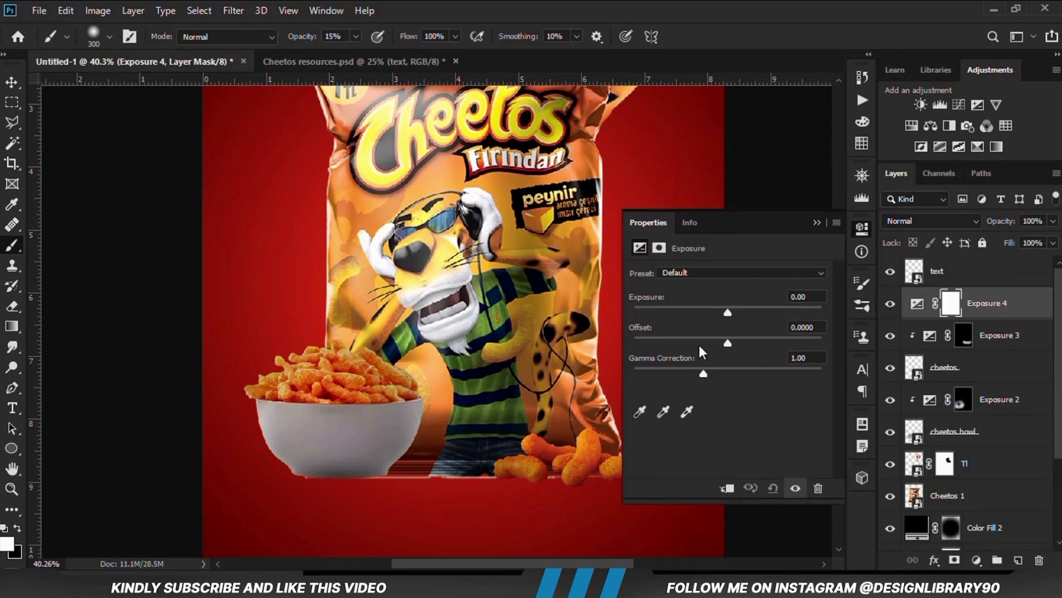
left_click_drag(728, 313, 706, 313)
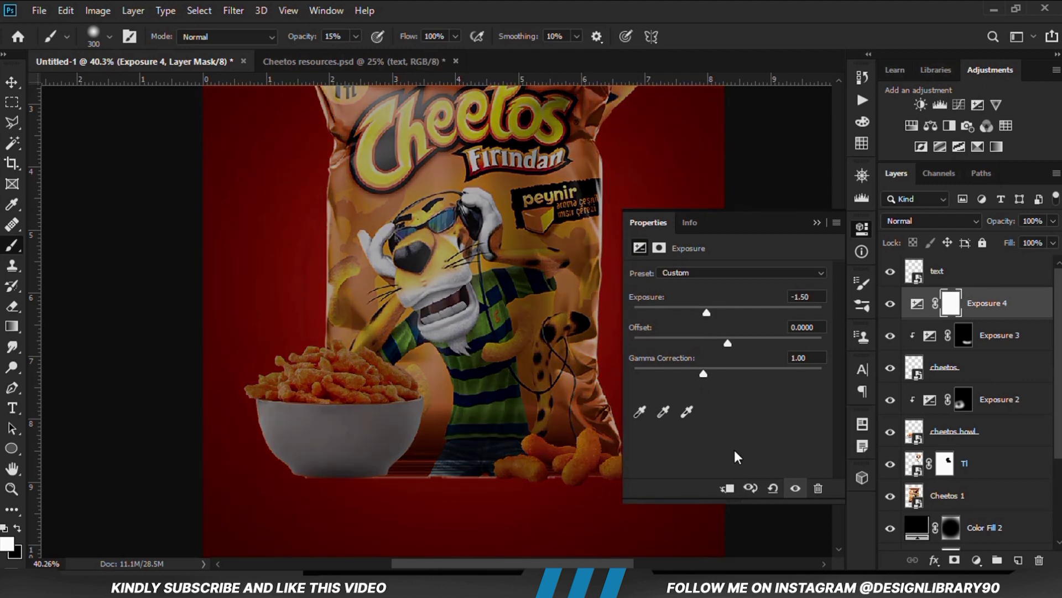
left_click(725, 489)
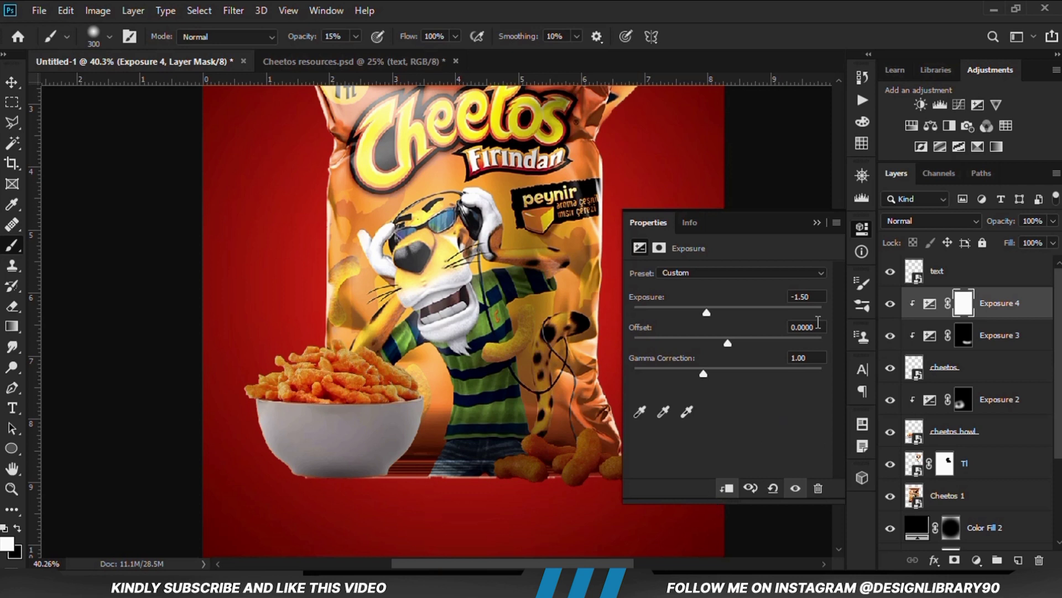
left_click(817, 222)
Step: Invert the Exposure 4 mask and brush light shadow over the upper part of the loose Cheetos at 5% opacity
key("ctrl+i")
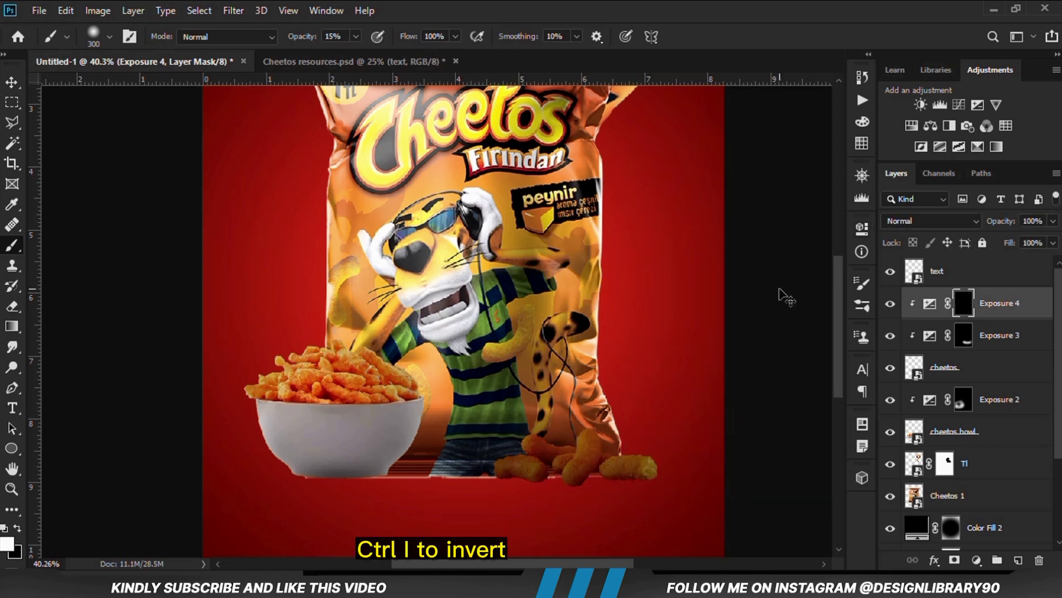
left_click(355, 36)
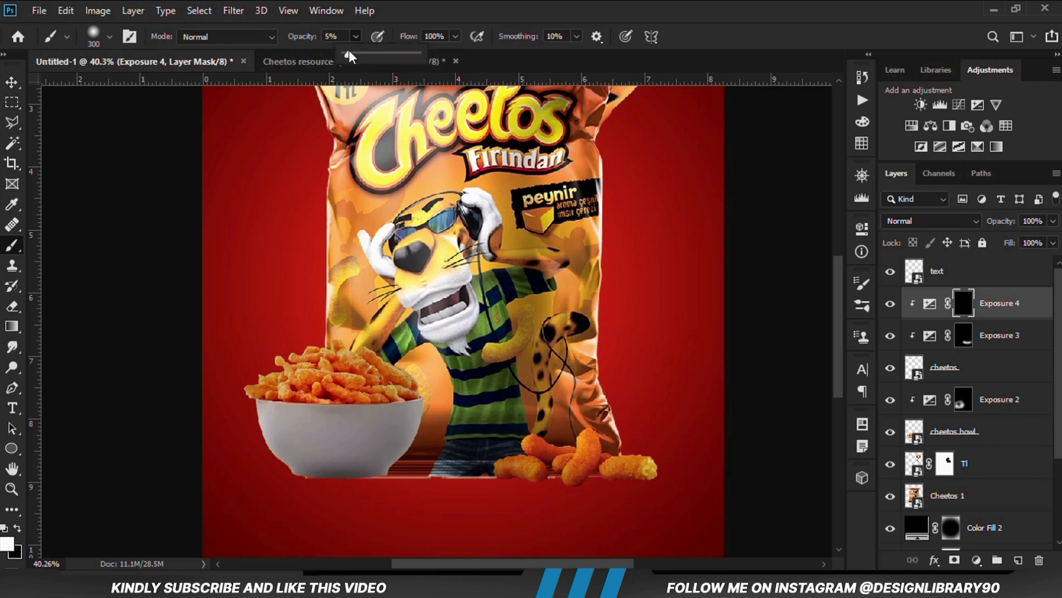
left_click(436, 12)
mouse_move(630, 431)
left_mouse_down()
mouse_move(589, 429)
mouse_move(500, 445)
mouse_move(533, 417)
mouse_move(589, 418)
mouse_move(604, 369)
mouse_move(576, 410)
left_mouse_up()
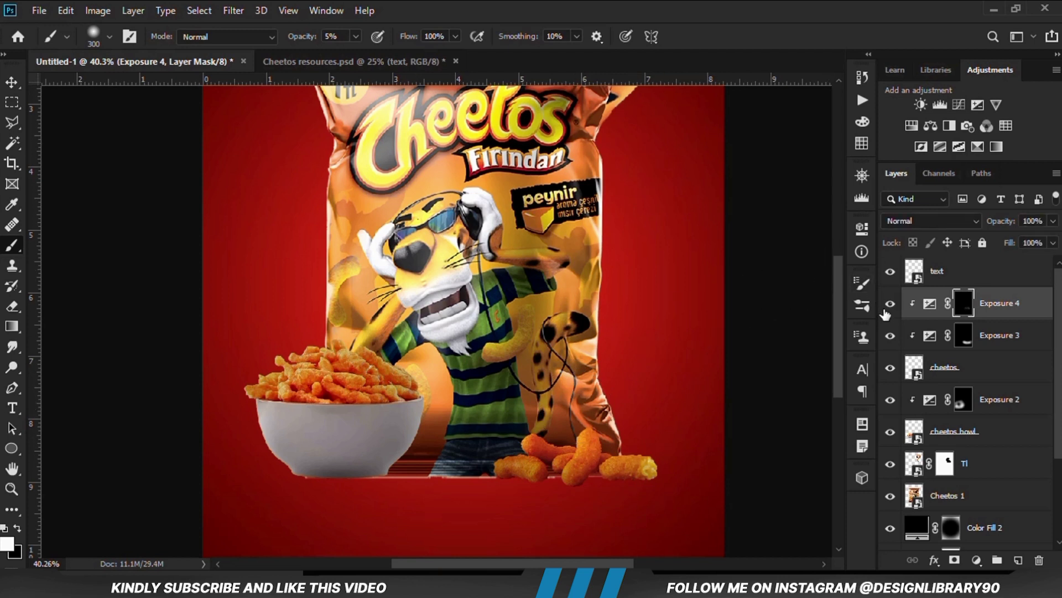
Step: Deselect the Exposure 4 layer with the Move tool and review the whole poster
scroll(546, 342, "down", 1)
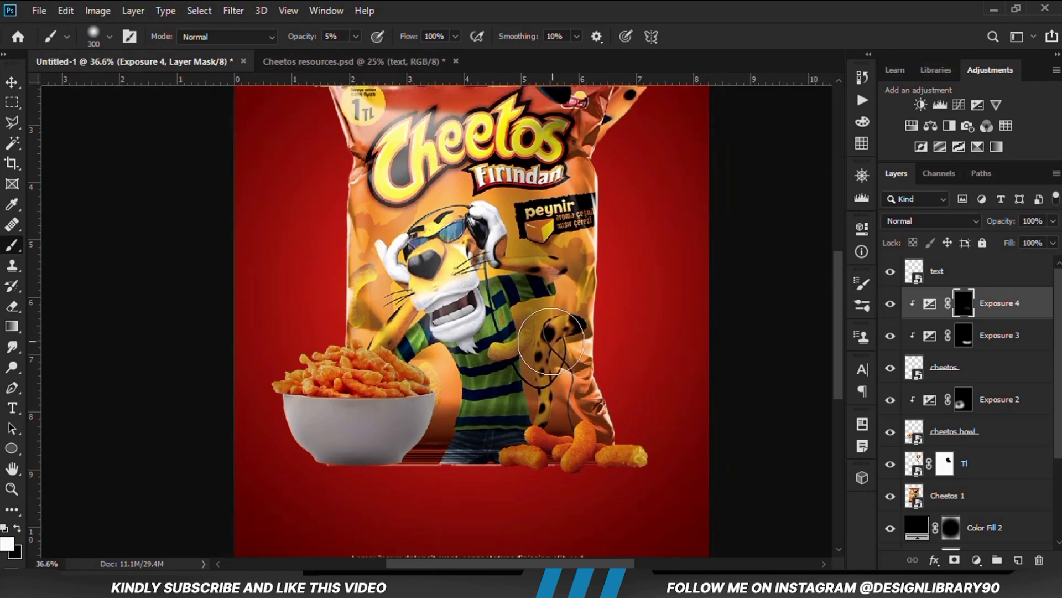
left_click(14, 82)
left_click(83, 80)
left_click(110, 230)
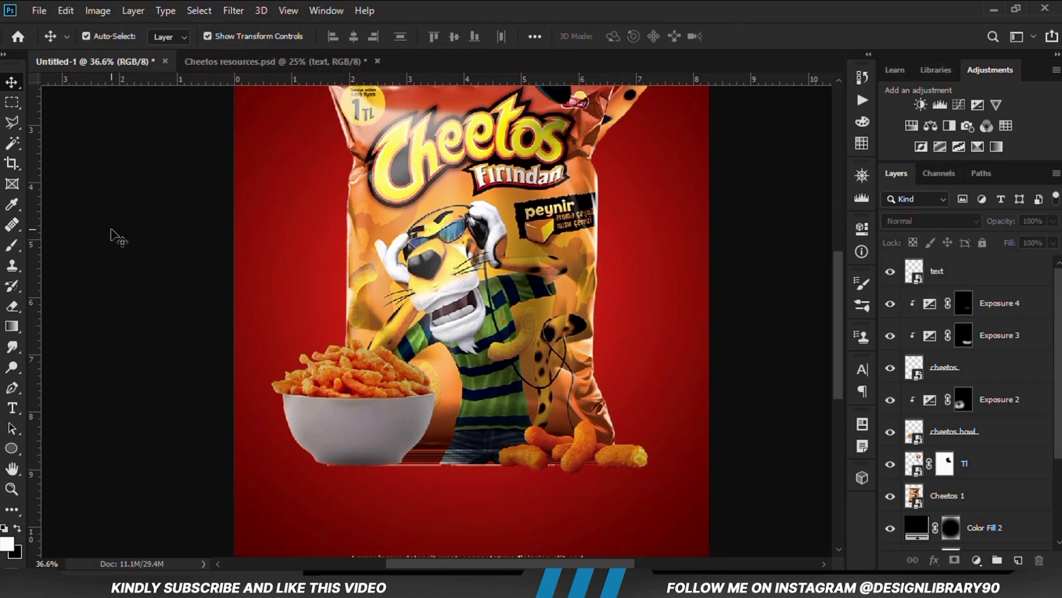
key("ctrl+minus")
key("ctrl+minus")
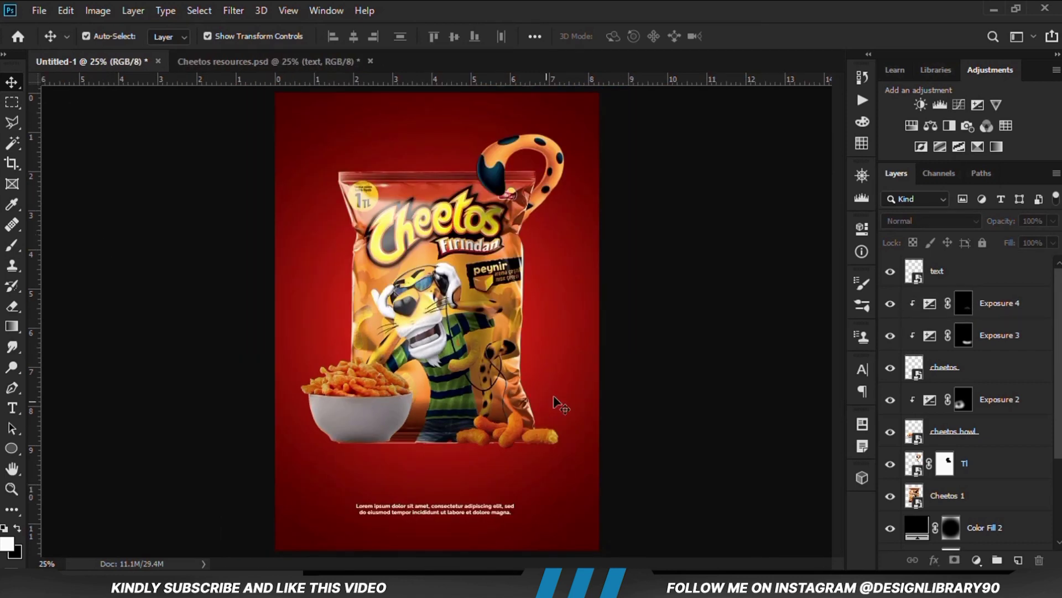
Step: Add an Exposure adjustment directly above the Cheetos 1 chip bag layer and set its exposure to -2.50
left_click(403, 273, "ctrl")
left_click(889, 499)
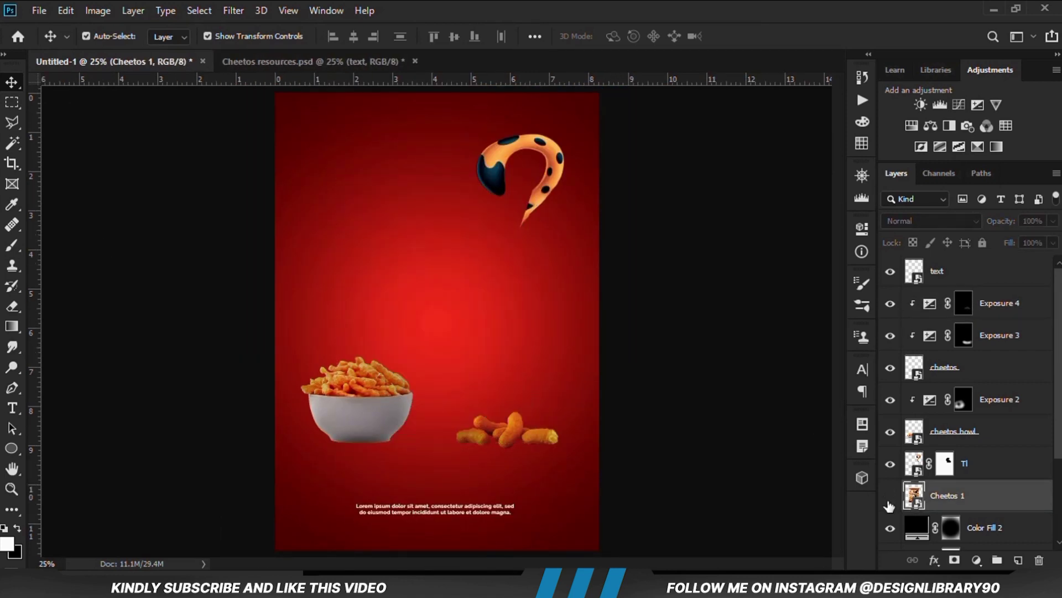
left_click(890, 498)
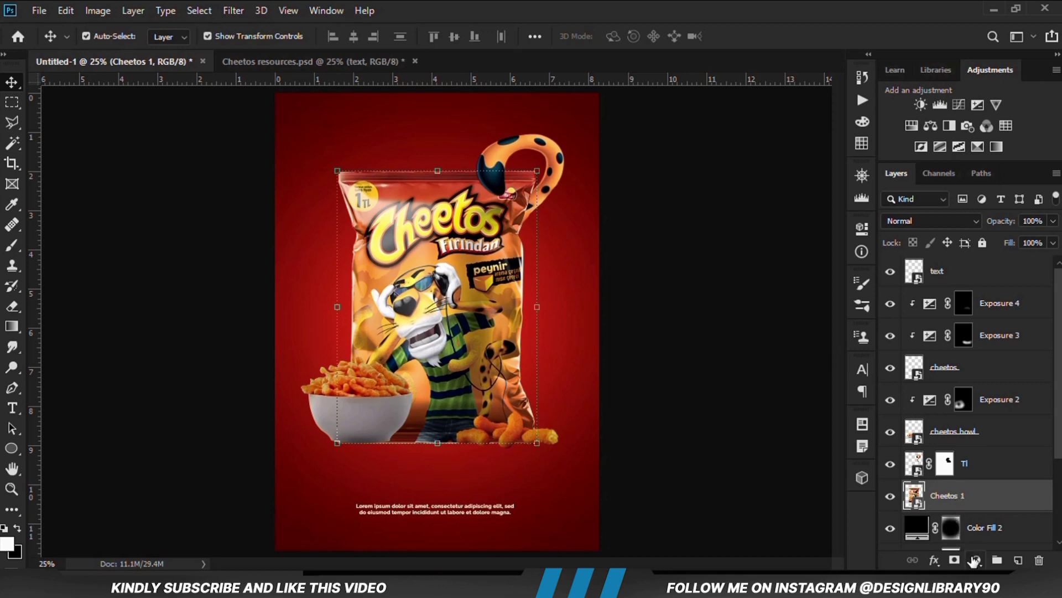
left_click(975, 560)
left_click(972, 368)
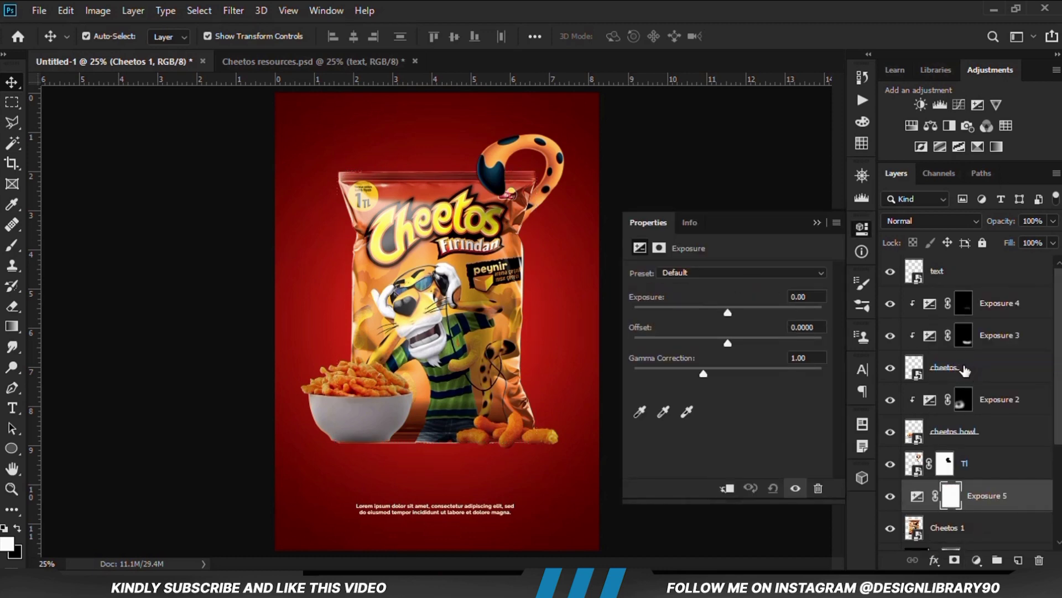
left_click_drag(728, 313, 695, 326)
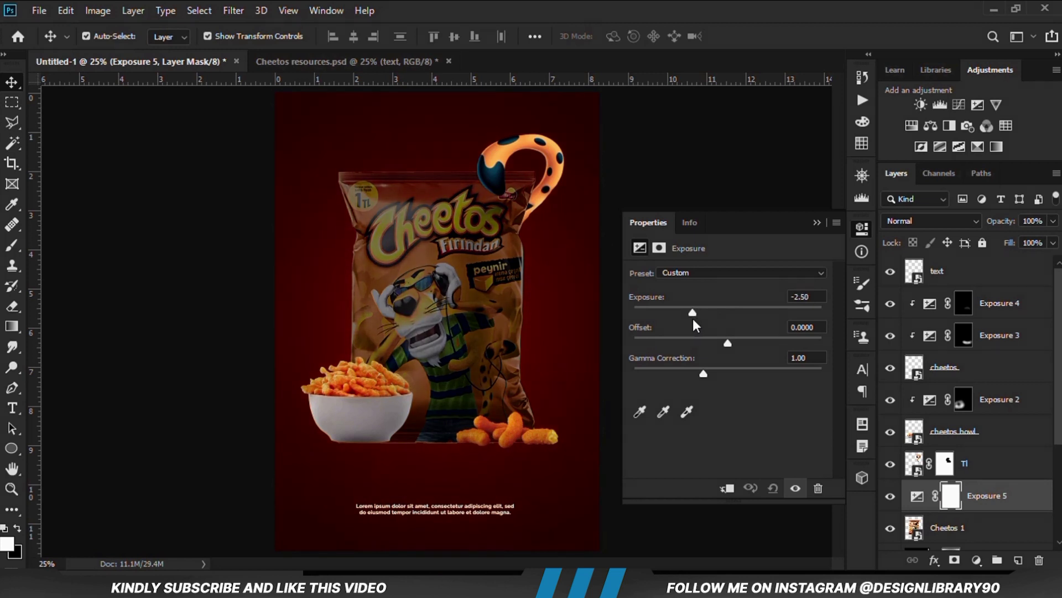
left_click(817, 222)
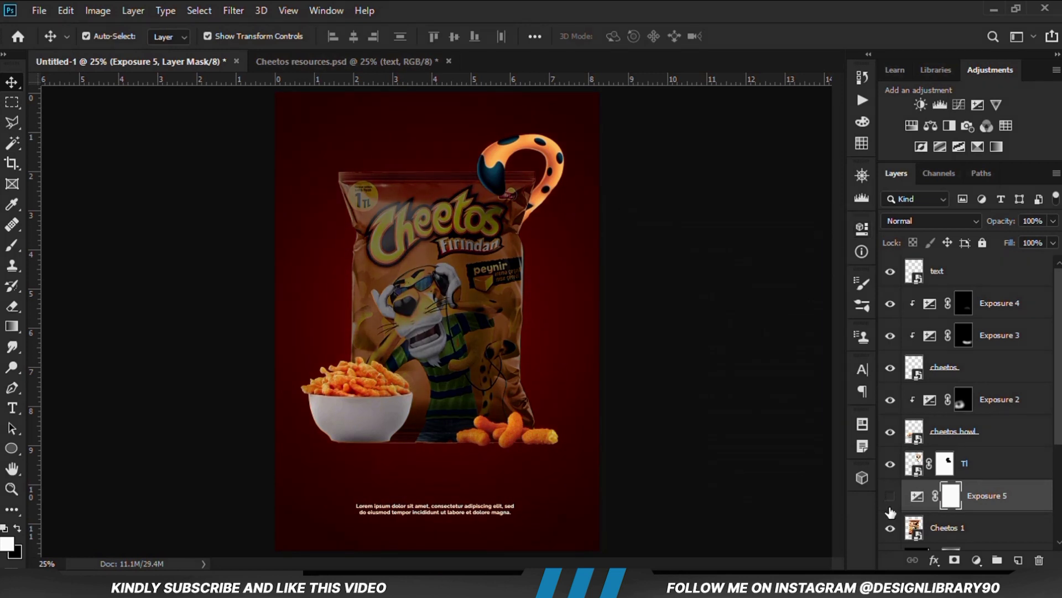
Step: Invert the Exposure 5 mask to black, enlarge the soft round brush to 1000 px, and open its opacity setting
left_click(891, 496)
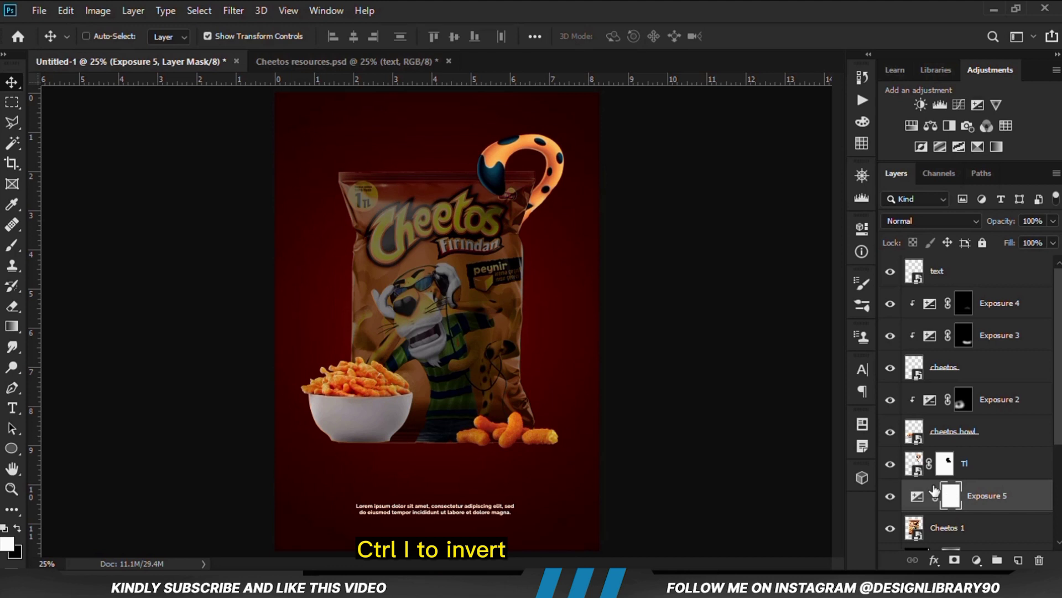
key("ctrl+i")
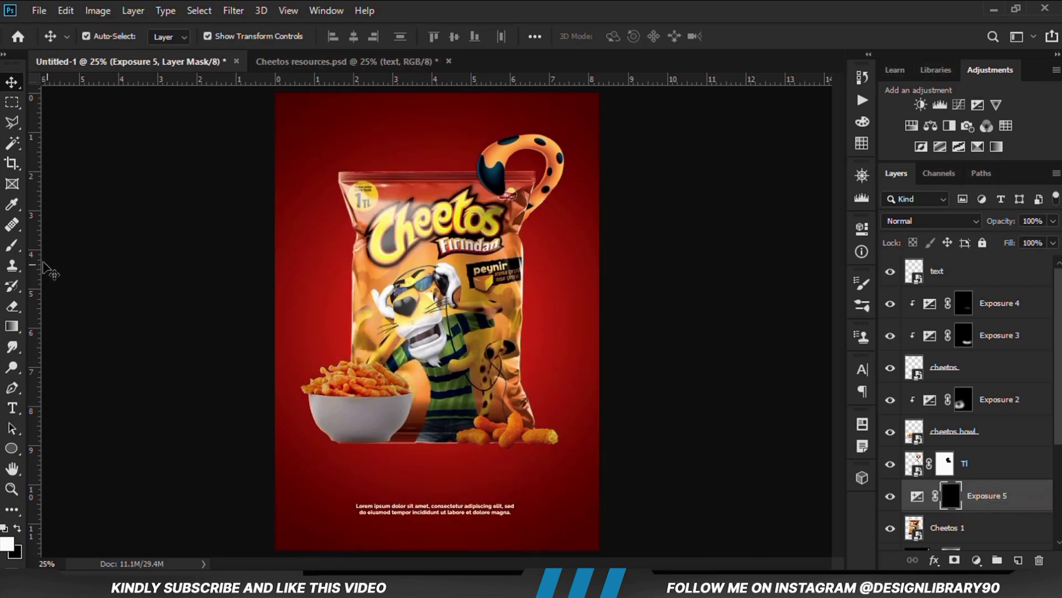
right_click(11, 252)
left_click(62, 245)
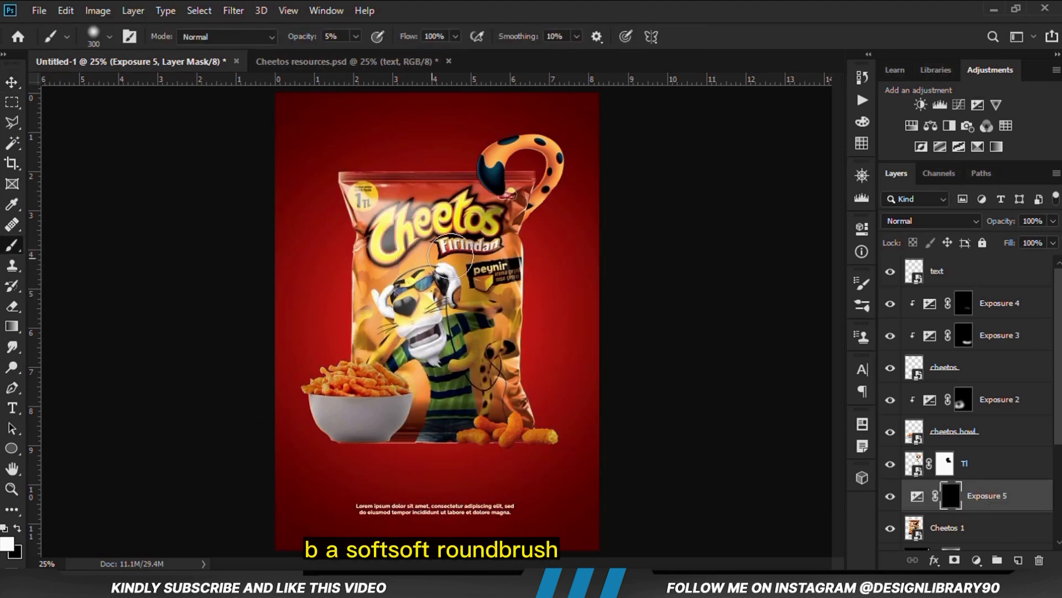
key("bracketright")
key("bracketright")
key("bracketright")
key("bracketright")
key("bracketright")
key("bracketright")
key("bracketright")
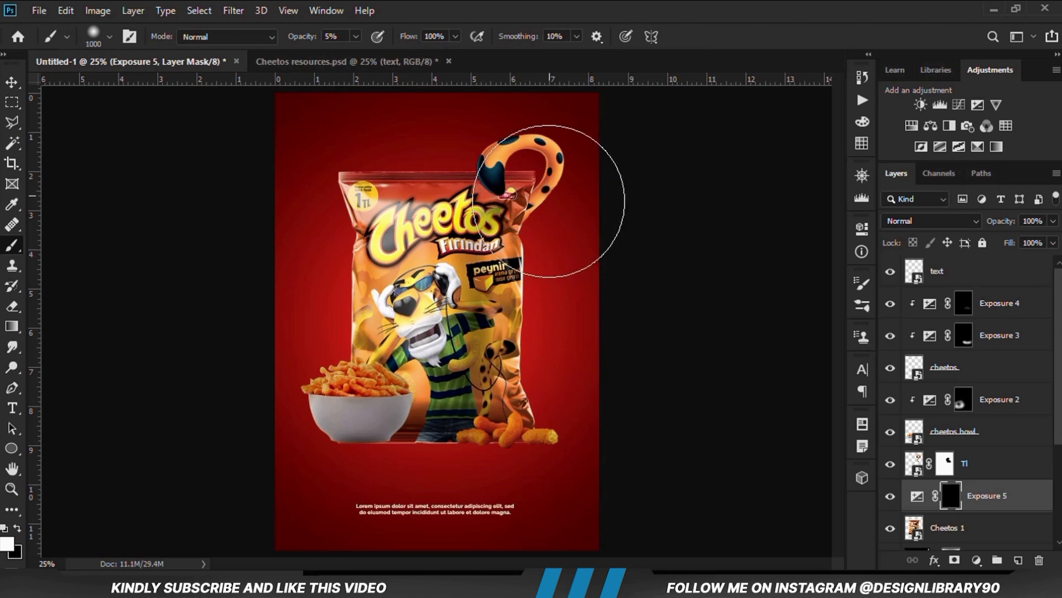
left_click(355, 36)
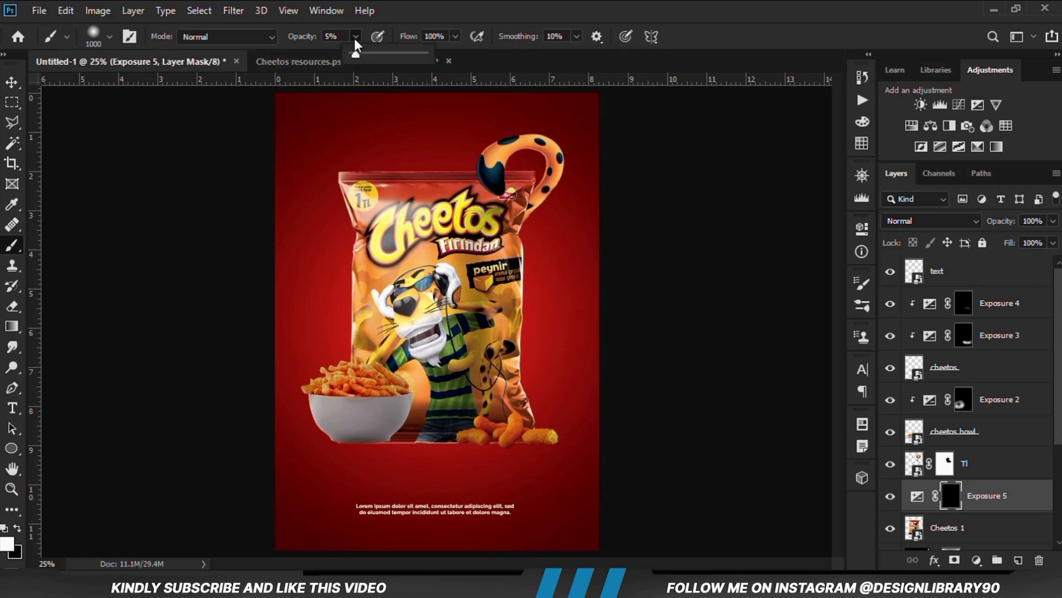
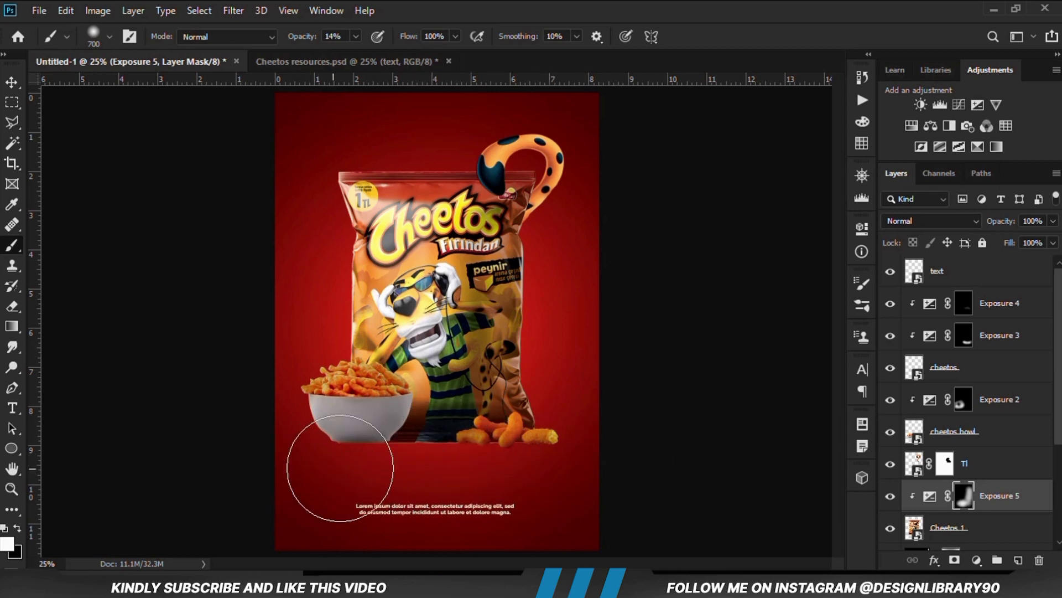
Step: Compare the chip bag with and without the Exposure 5 shading and lower that layer's opacity to 75%
left_click(890, 496)
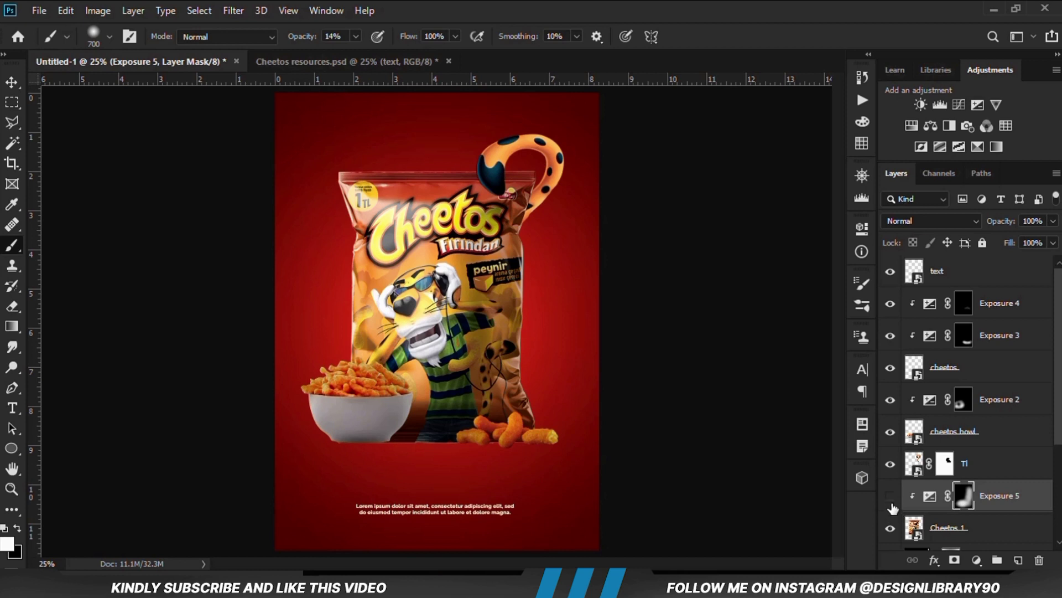
left_click(890, 496)
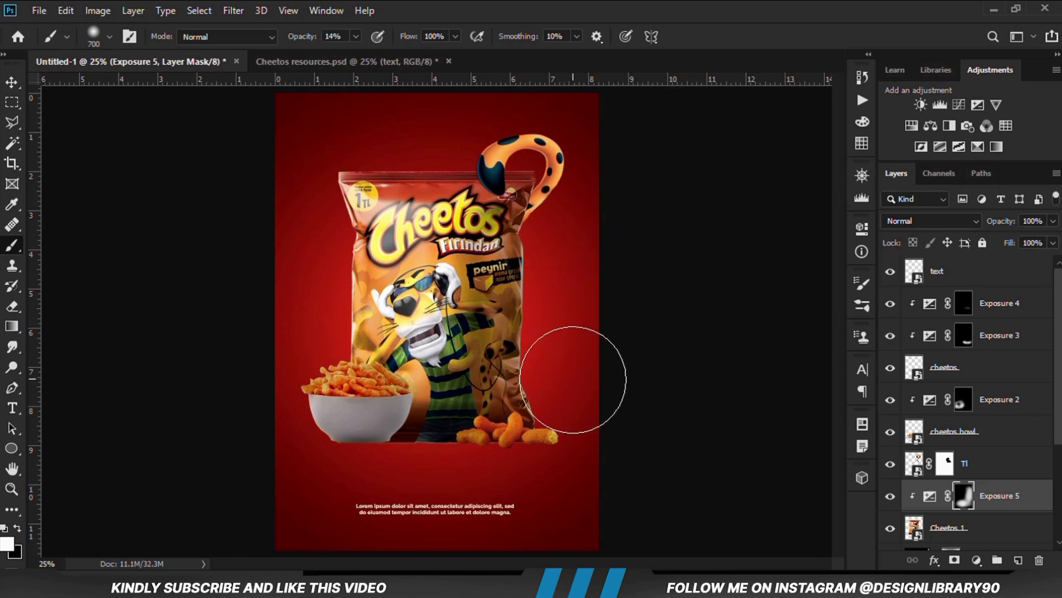
left_click(14, 83)
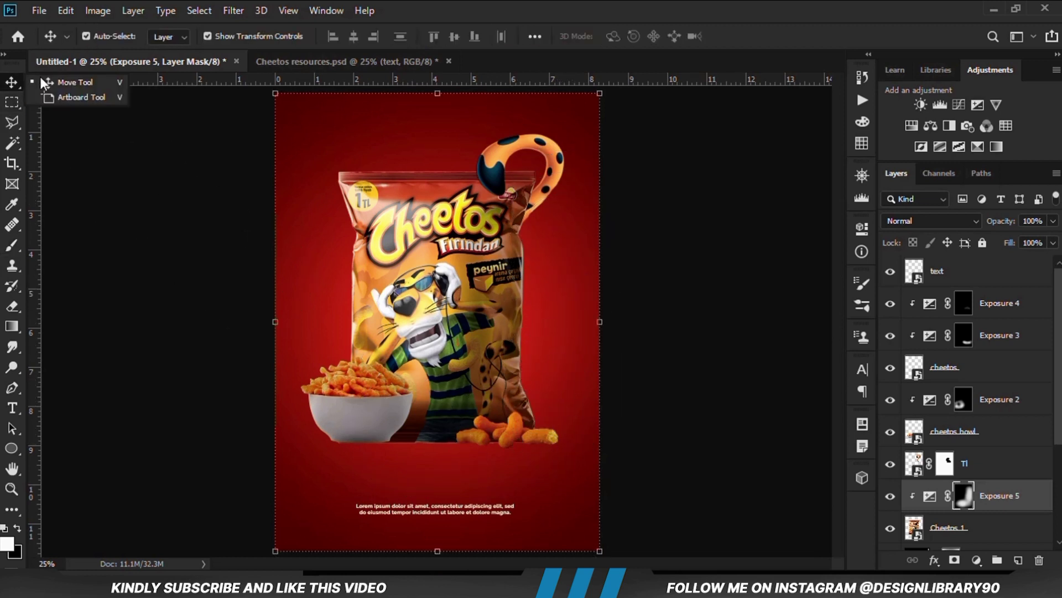
left_click(67, 83)
left_click(889, 498)
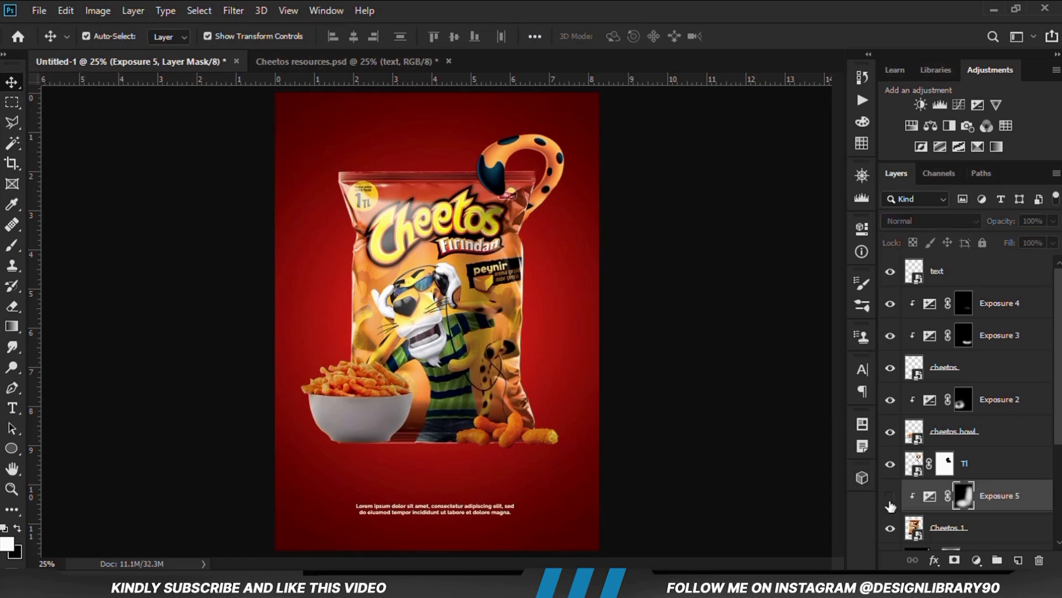
left_click(889, 498)
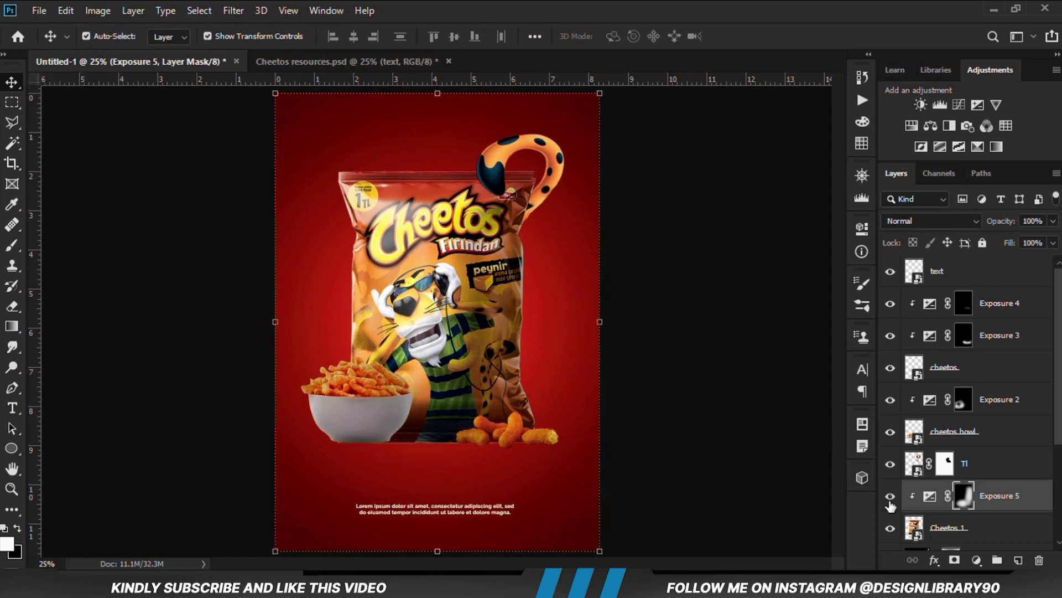
left_click(1053, 221)
left_click_drag(1048, 243, 1038, 243)
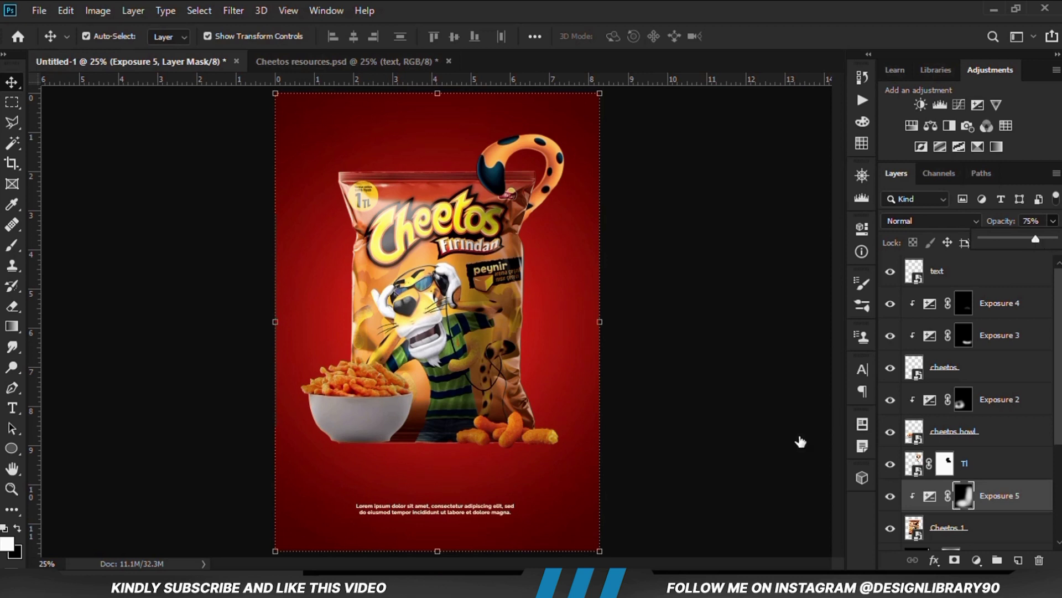
left_click(795, 452)
Step: Add an Exposure adjustment directly above the Cheetos 1 chip bag layer and set its exposure to -1.89
left_click(968, 506)
left_click(971, 540)
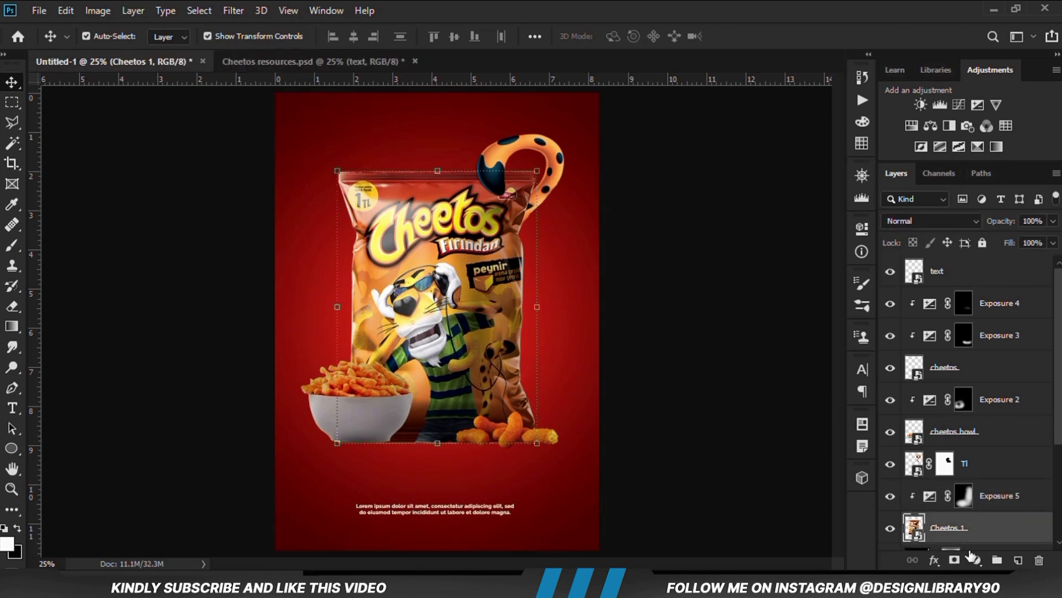
left_click(977, 560)
left_click(972, 373)
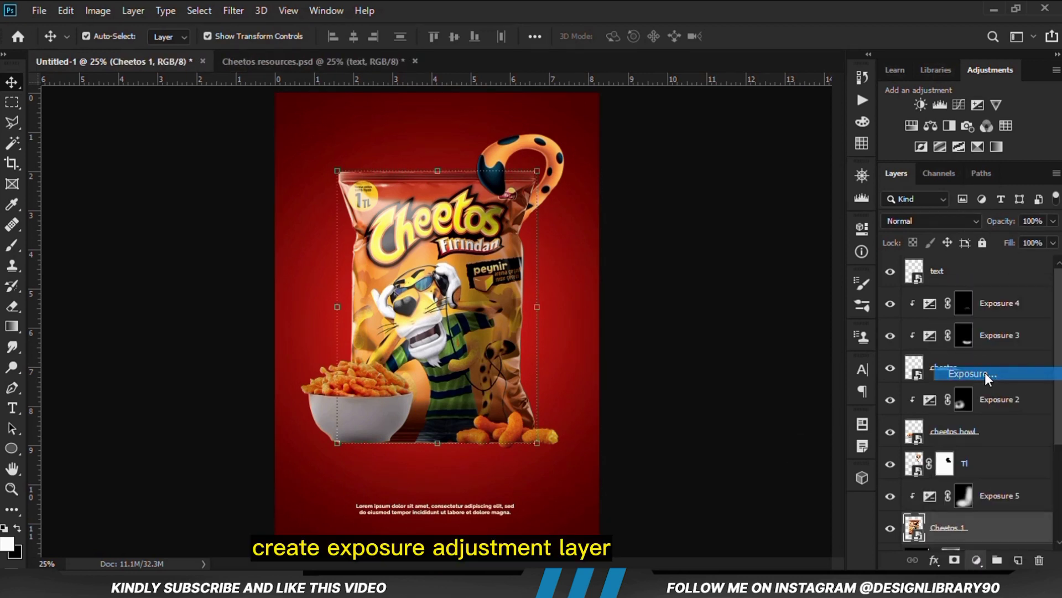
left_click_drag(727, 310, 704, 313)
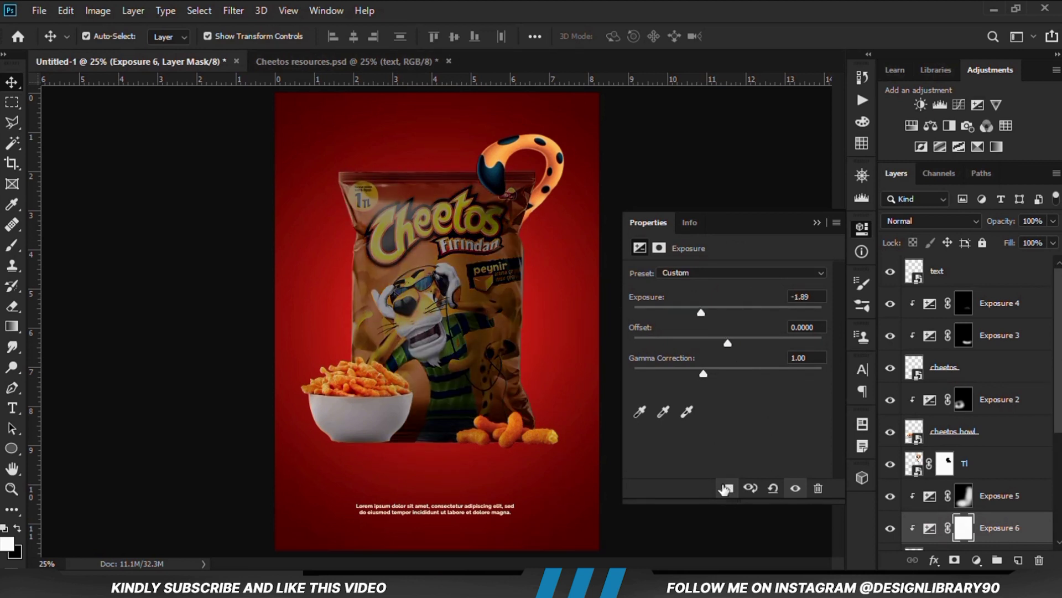
left_click(817, 223)
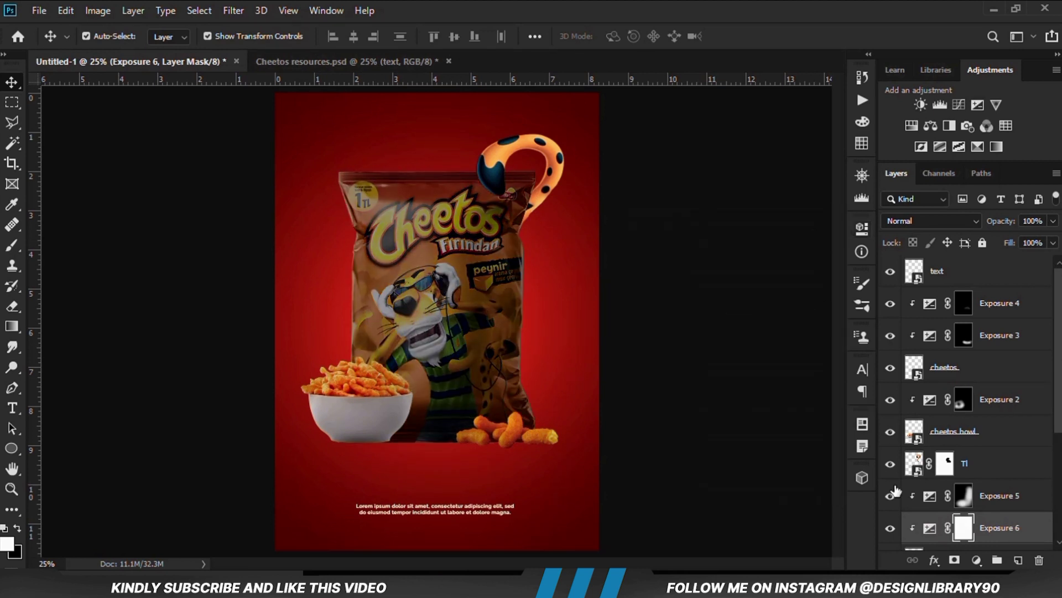
left_click(891, 545)
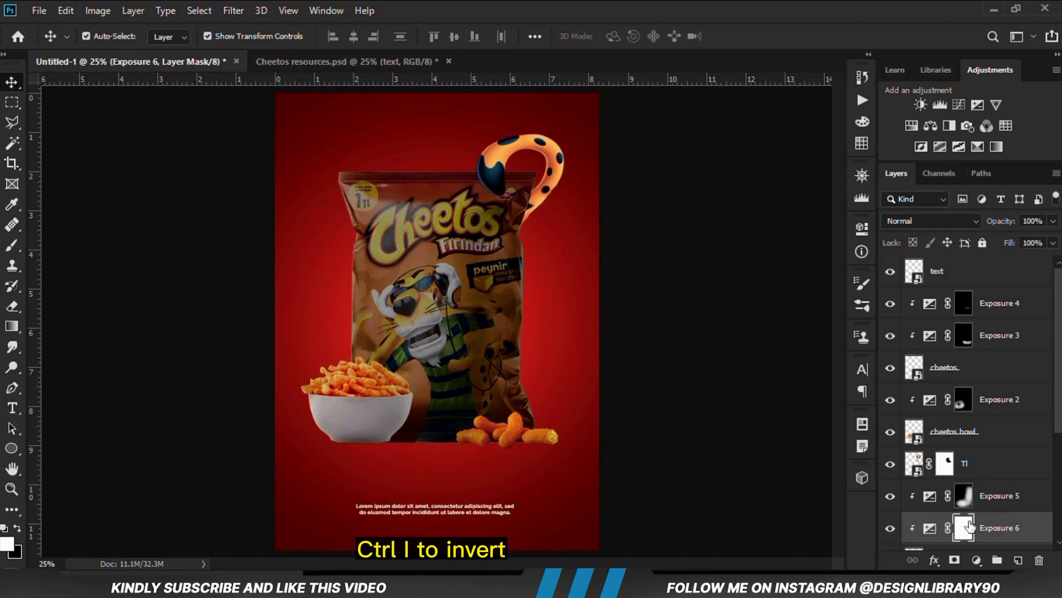
Step: Invert the Exposure 6 mask to black and set the soft round brush to 500 px at 8% opacity
key("ctrl+i")
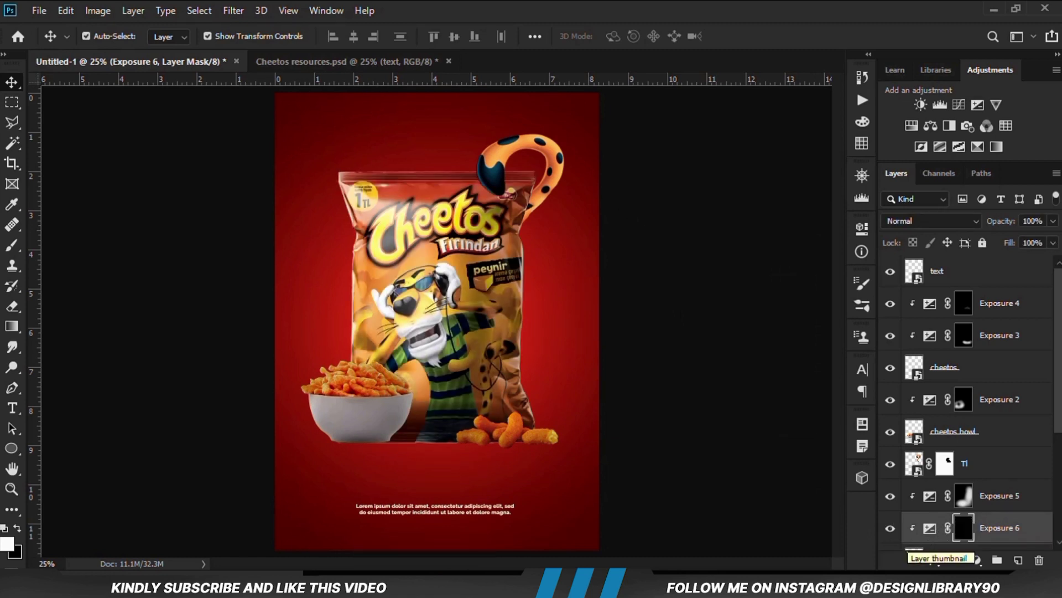
right_click(20, 249)
left_click(61, 247)
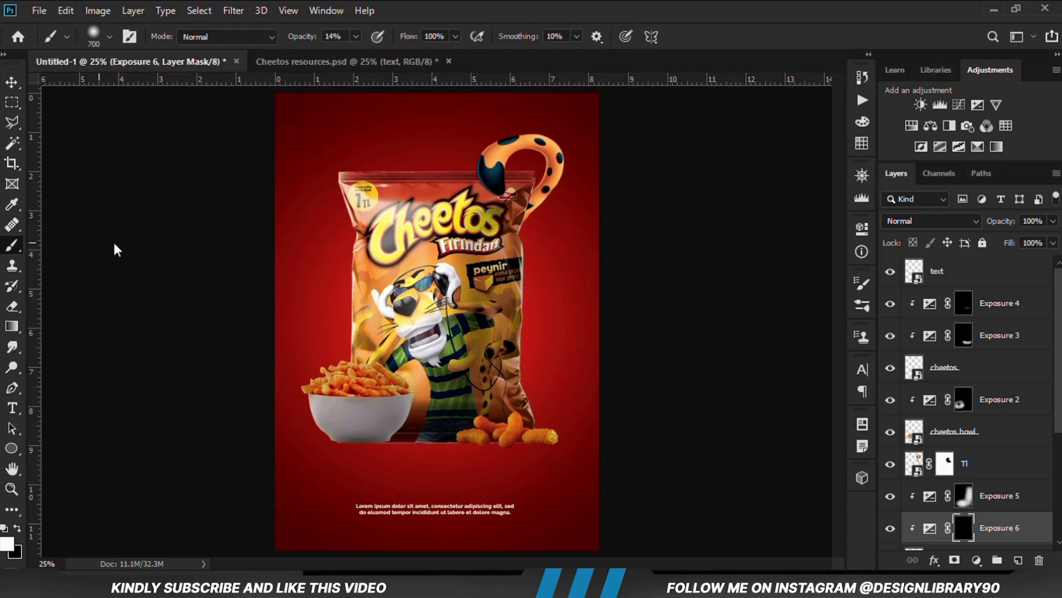
scroll(476, 273, "down", 2)
scroll(440, 385, "up", 2)
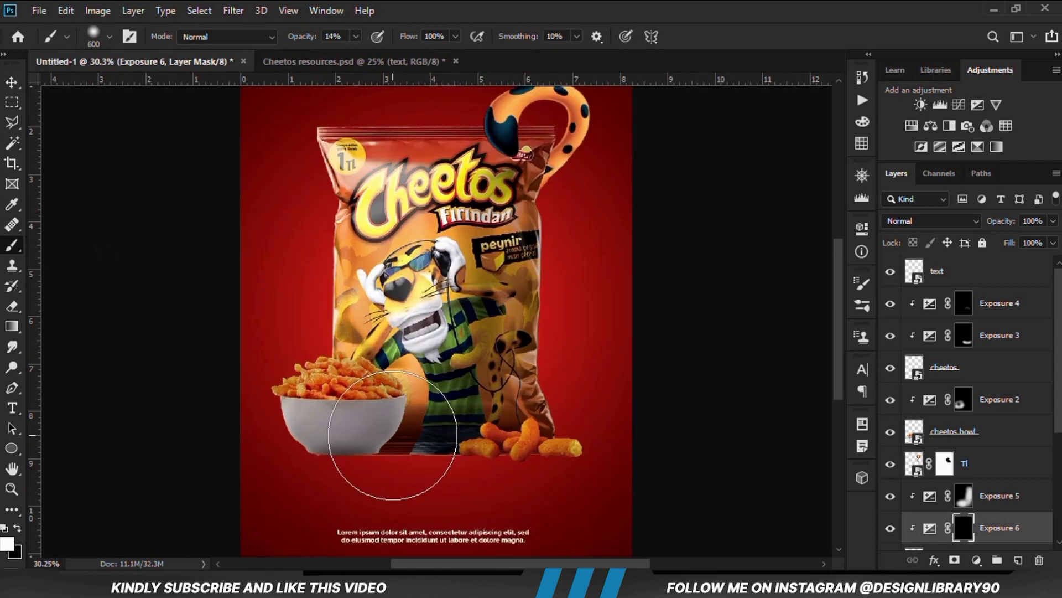
key("ctrl+z")
key("bracketleft")
left_click(355, 36)
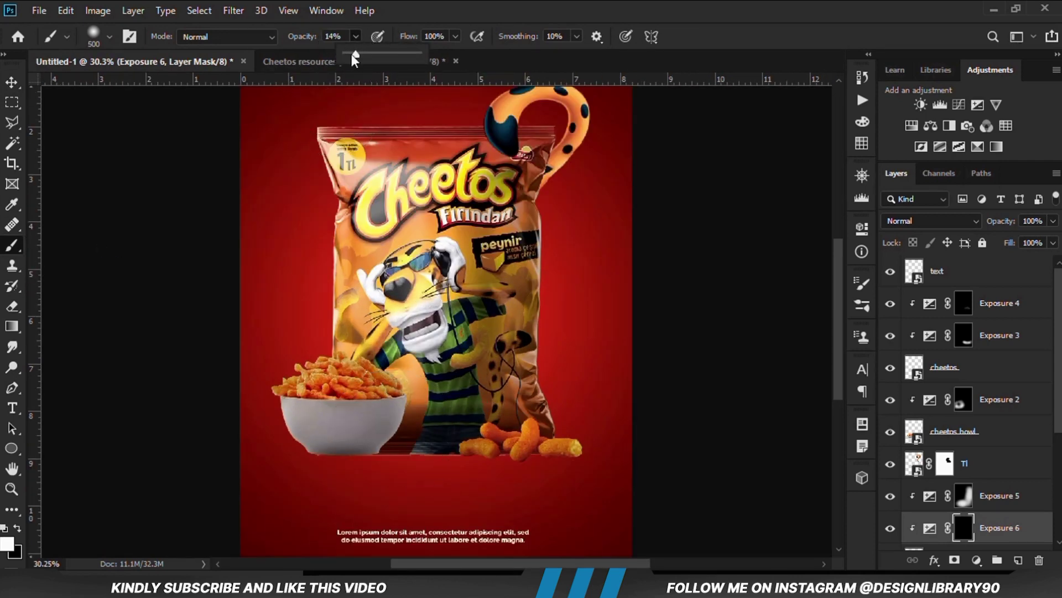
left_click(454, 24)
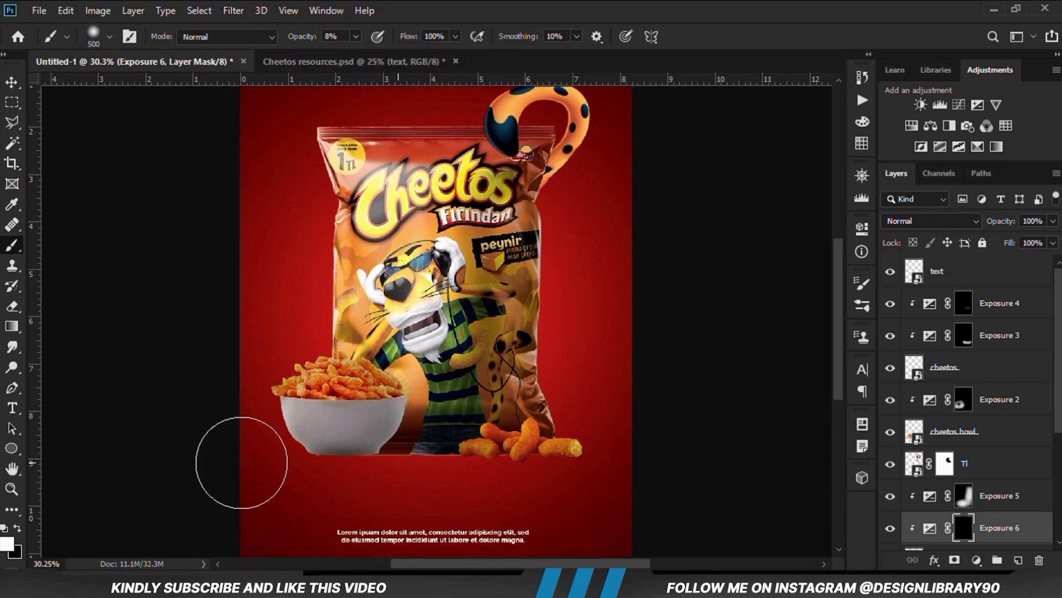
Step: Brush subtle shadow over the chip bag through the Exposure 6 mask and compare the bag with and without it
mouse_move(241, 464)
left_mouse_down()
mouse_move(365, 411)
mouse_move(361, 378)
mouse_move(282, 402)
mouse_move(356, 377)
left_mouse_up()
mouse_move(346, 166)
left_mouse_down()
mouse_move(364, 260)
mouse_move(389, 233)
mouse_move(367, 181)
mouse_move(562, 151)
left_mouse_up()
mouse_move(397, 210)
left_mouse_down()
mouse_move(393, 352)
mouse_move(415, 266)
mouse_move(446, 326)
mouse_move(491, 244)
mouse_move(329, 383)
left_mouse_up()
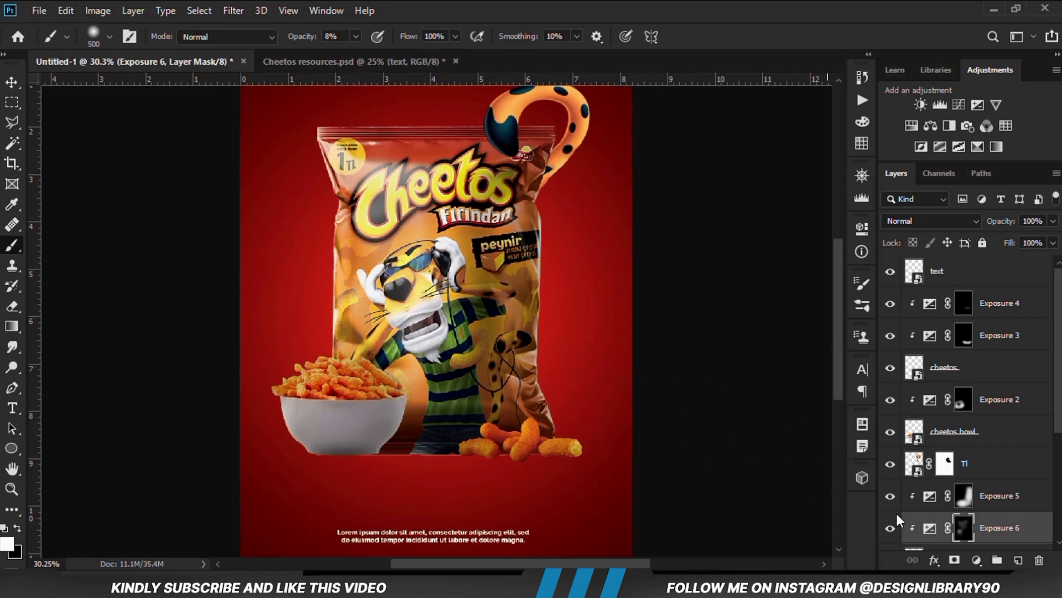
left_click(891, 529)
left_click(891, 529)
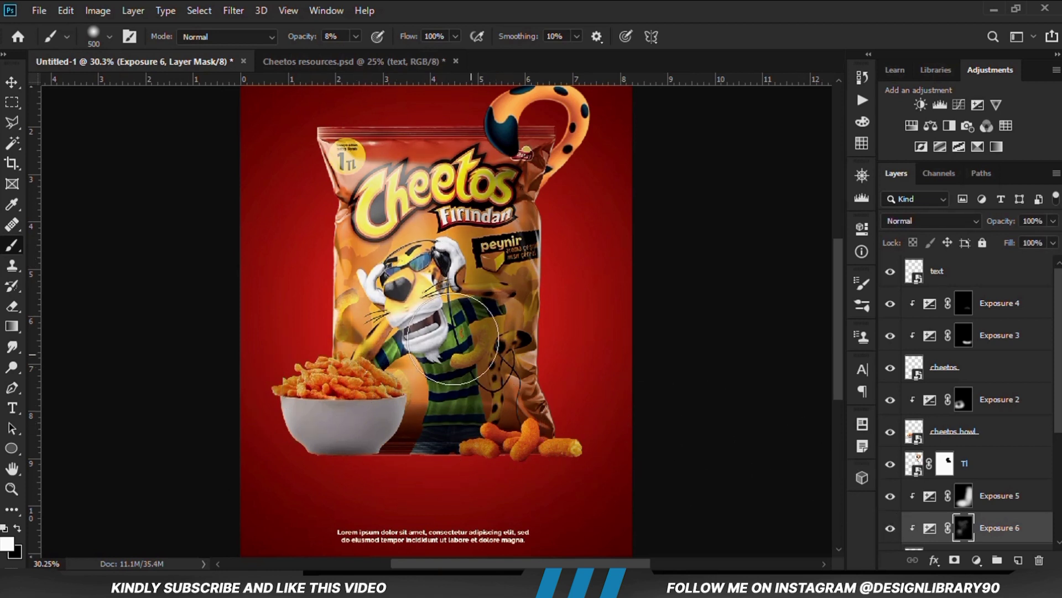
mouse_move(522, 308)
left_mouse_down()
mouse_move(437, 480)
mouse_move(386, 411)
mouse_move(332, 457)
left_mouse_up()
mouse_move(479, 281)
left_mouse_down()
mouse_move(539, 149)
mouse_move(525, 245)
mouse_move(533, 358)
left_mouse_up()
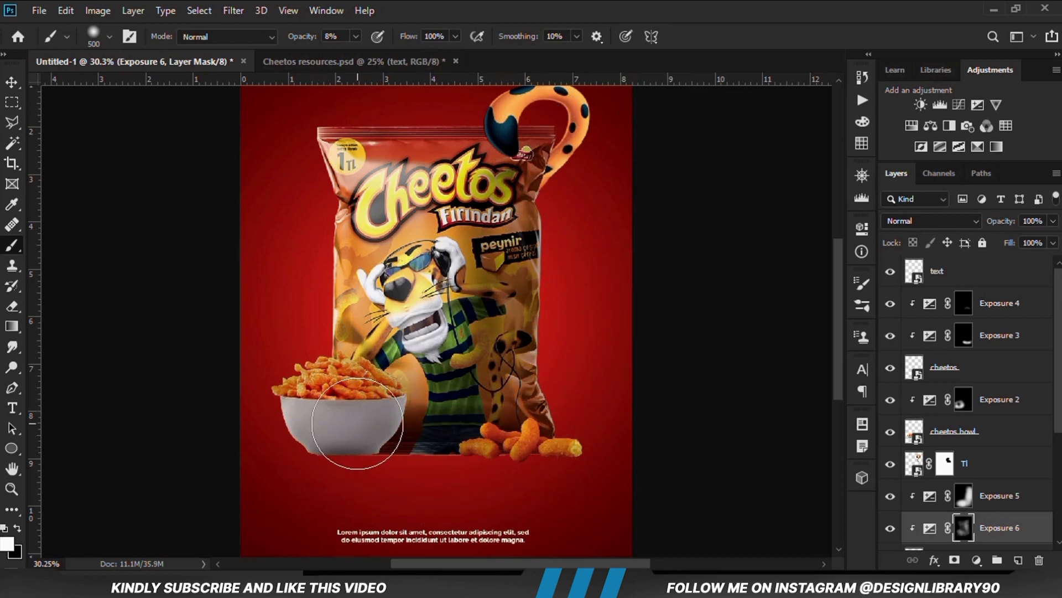
left_click(890, 528)
left_click(889, 528)
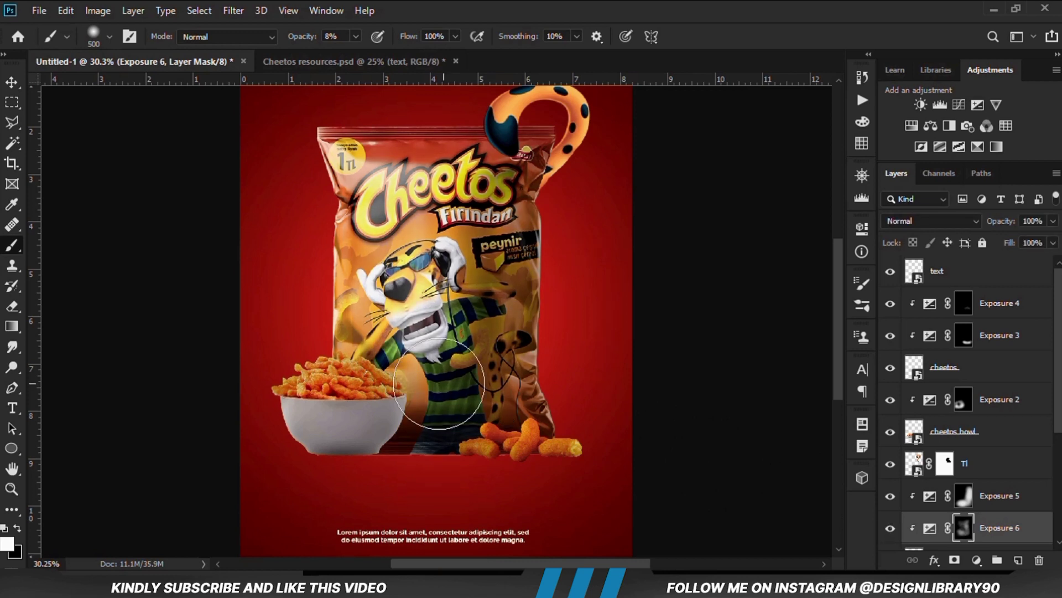
Step: Add an Exposure adjustment to the tail layer, set its exposure to -3.83 and clip it to the tail
left_click(10, 84)
left_click(158, 245)
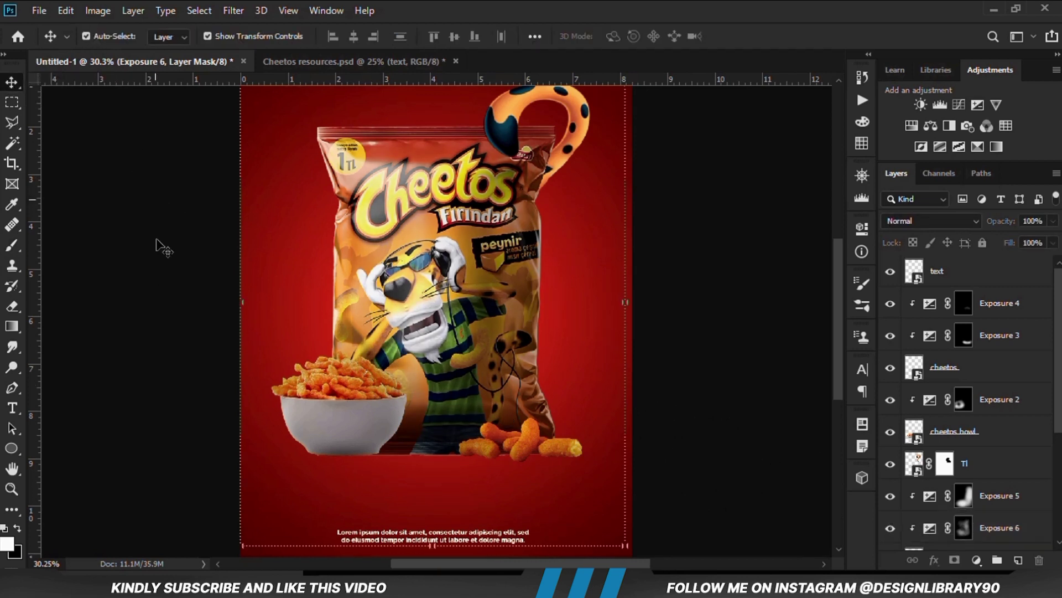
scroll(156, 324, "down", 1)
left_click(536, 120)
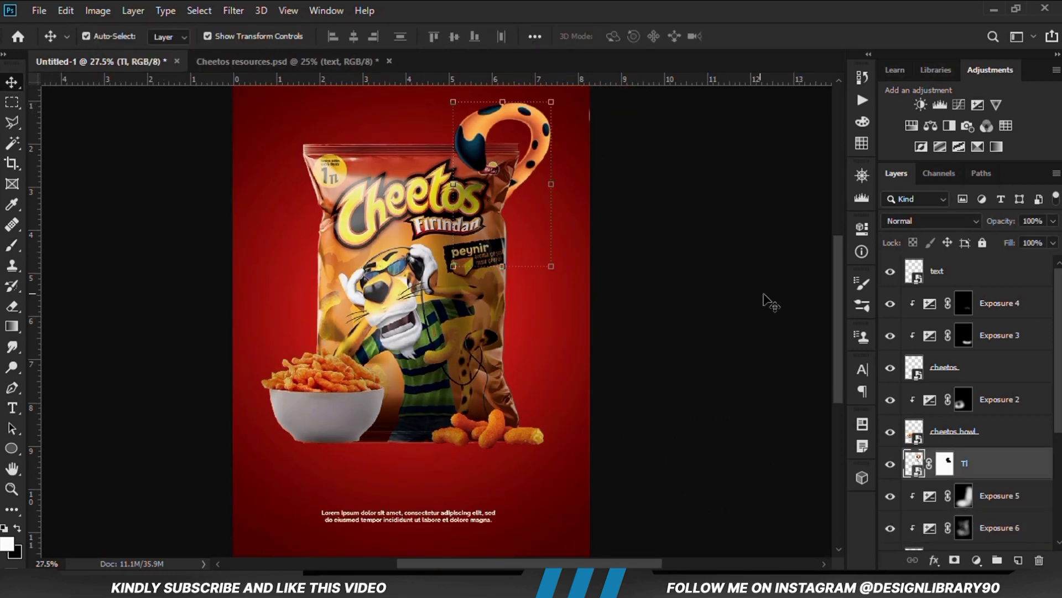
left_click(891, 466)
left_click(975, 561)
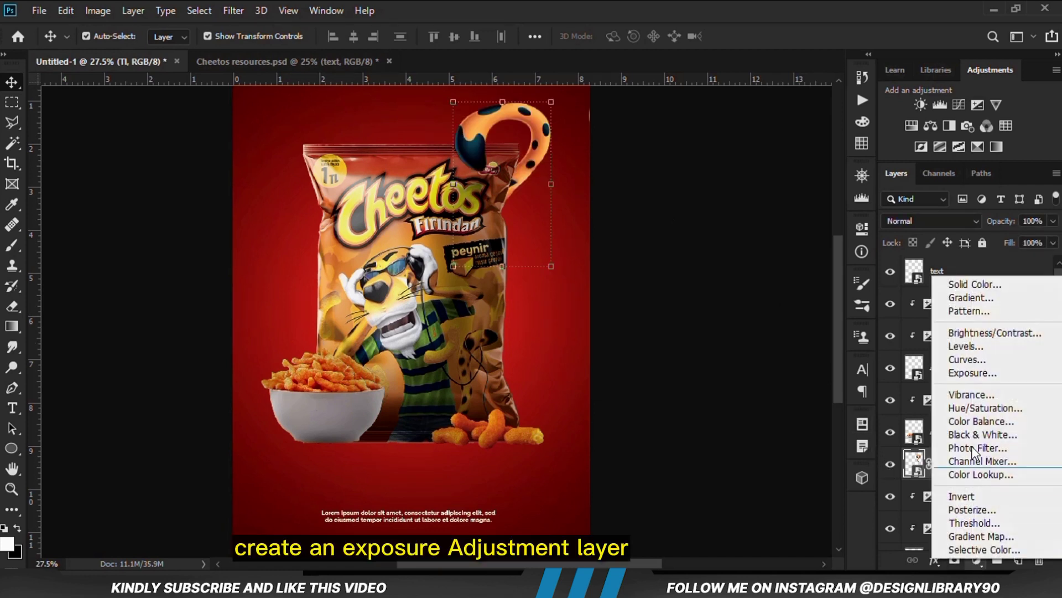
left_click(977, 372)
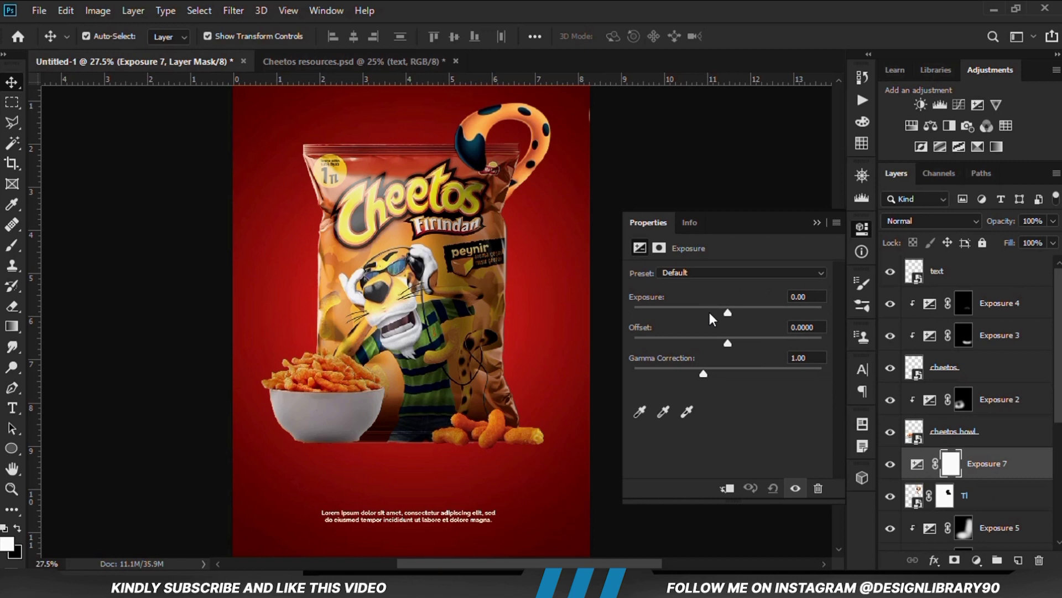
left_click_drag(711, 313, 674, 313)
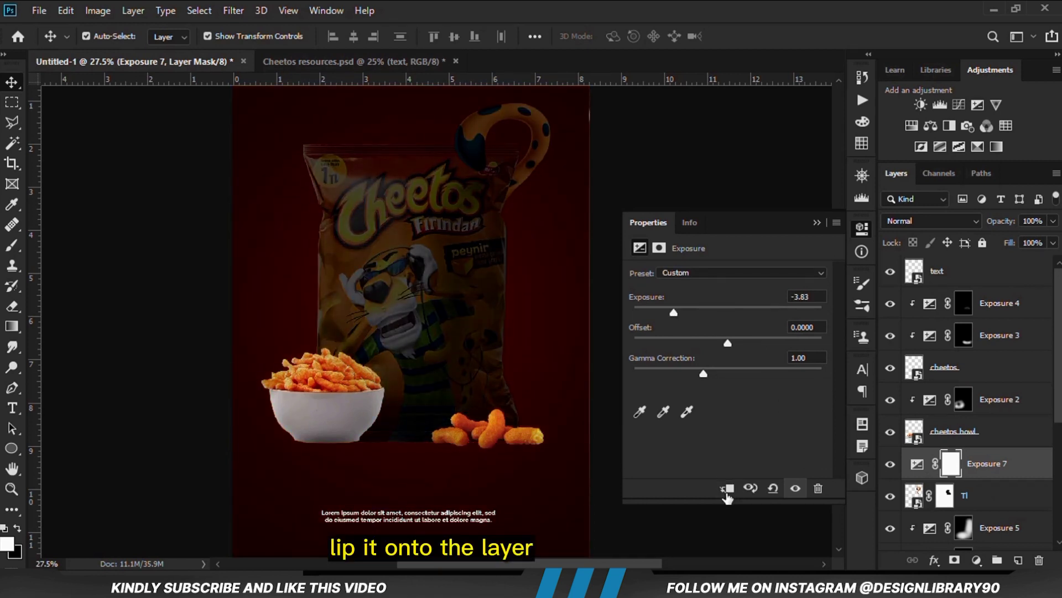
left_click(727, 489)
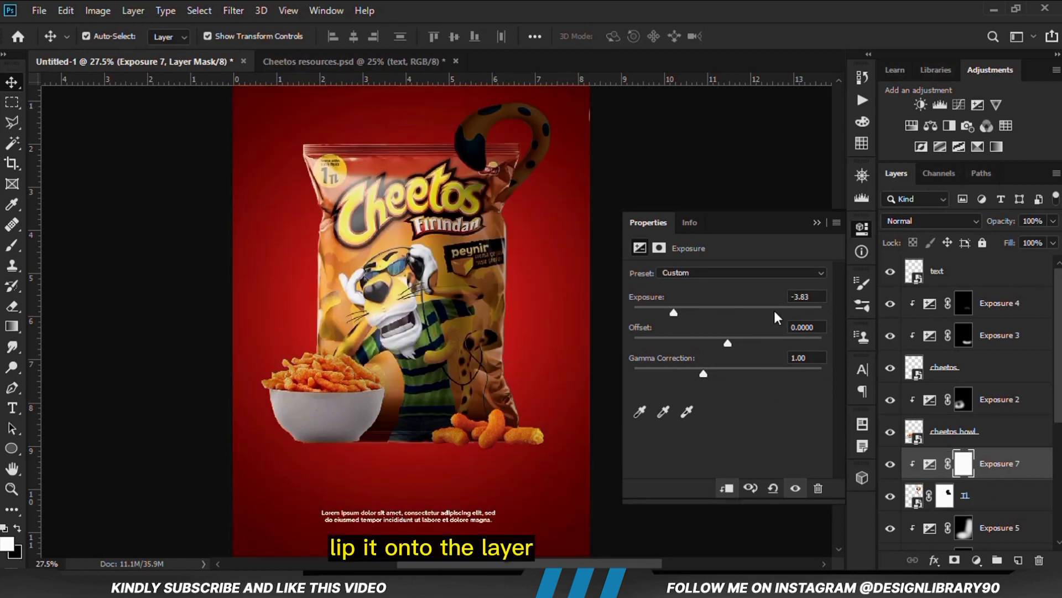
Step: Invert the Exposure 7 mask to black and prepare a smaller soft round brush at 33% opacity
left_click(817, 222)
key("ctrl+i")
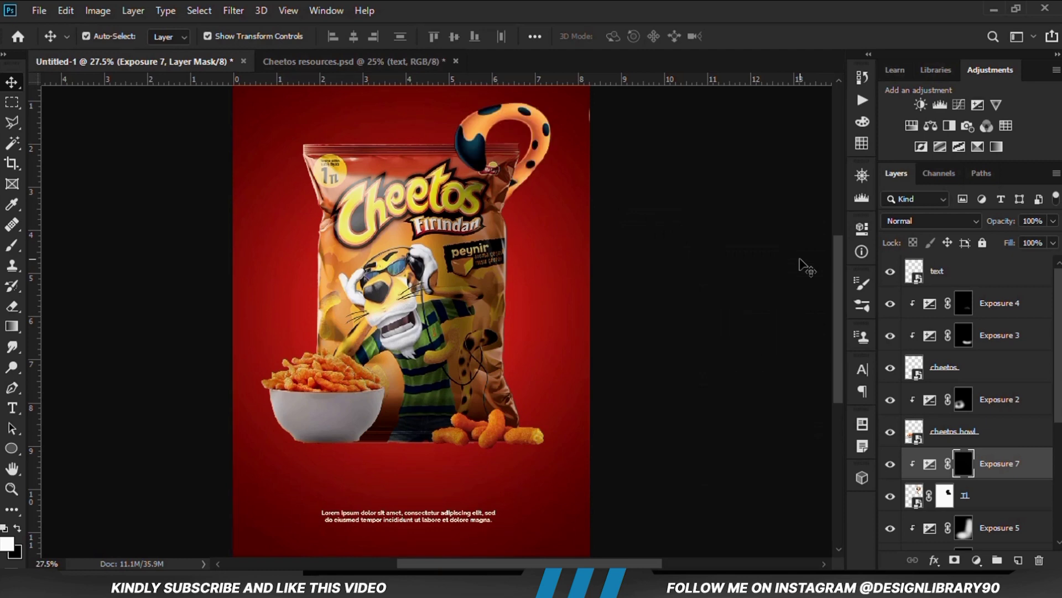
right_click(12, 245)
left_click(77, 245)
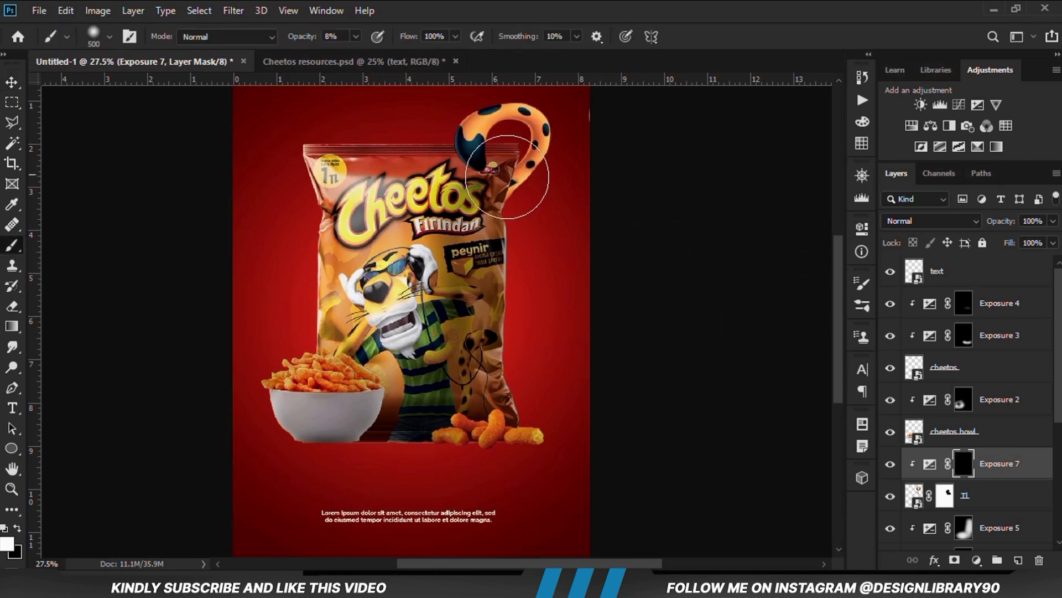
scroll(537, 212, "up", 2)
key("bracketleft")
key("bracketleft")
left_click(355, 37)
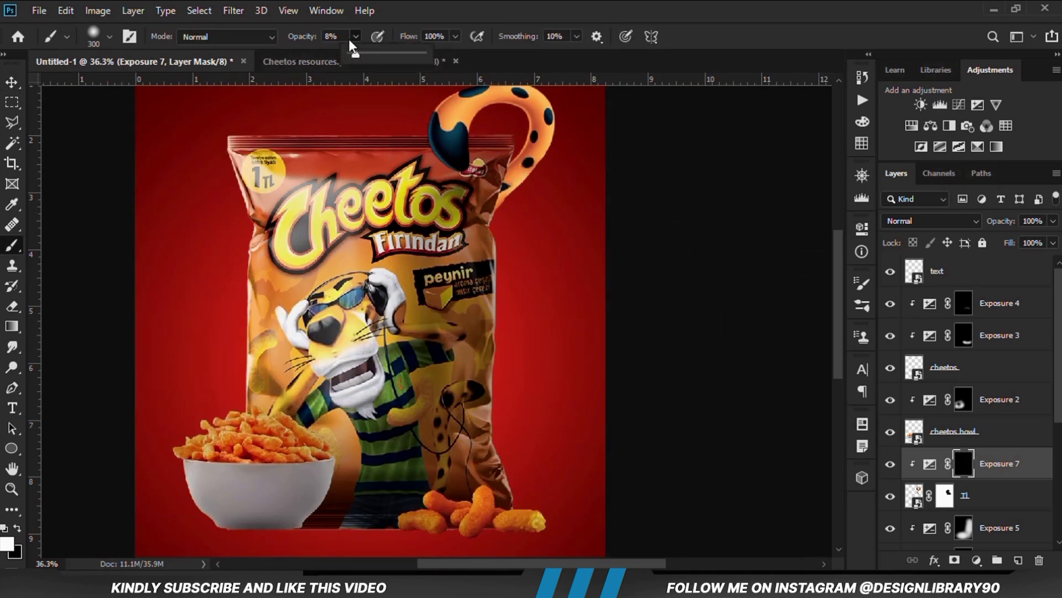
left_click(441, 15)
Step: Reduce the brush to 175 px and paint shadow on the tail's base where it emerges from behind the bag
scroll(497, 165, "up", 4)
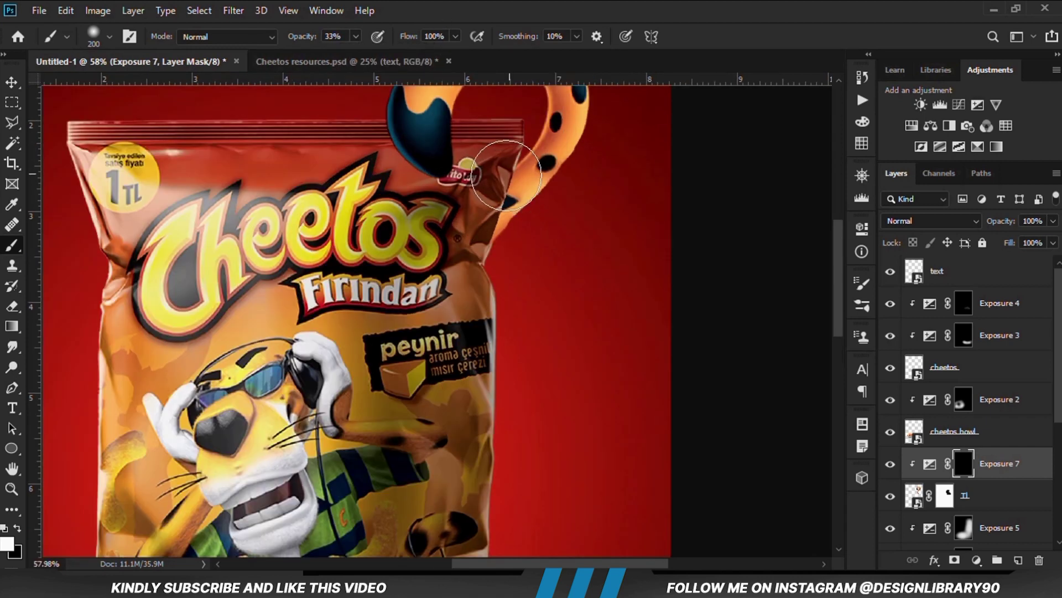
key("bracketleft")
key("bracketleft")
mouse_move(474, 261)
left_mouse_down()
mouse_move(491, 209)
mouse_move(478, 212)
mouse_move(459, 265)
left_mouse_up()
left_click(485, 207)
key("bracketleft")
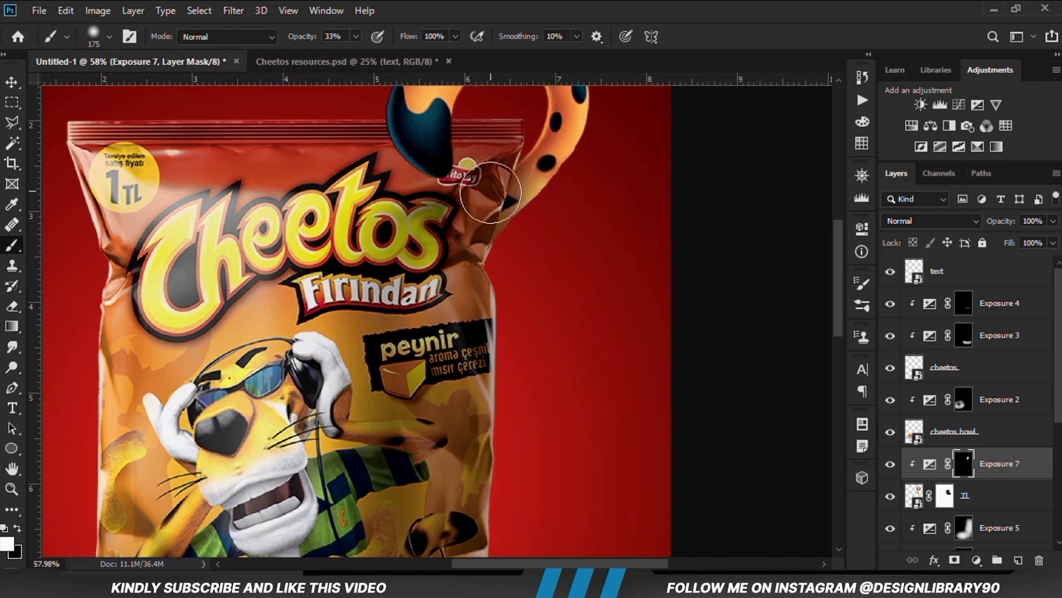
mouse_move(490, 168)
left_mouse_down()
mouse_move(479, 257)
mouse_move(474, 225)
left_mouse_up()
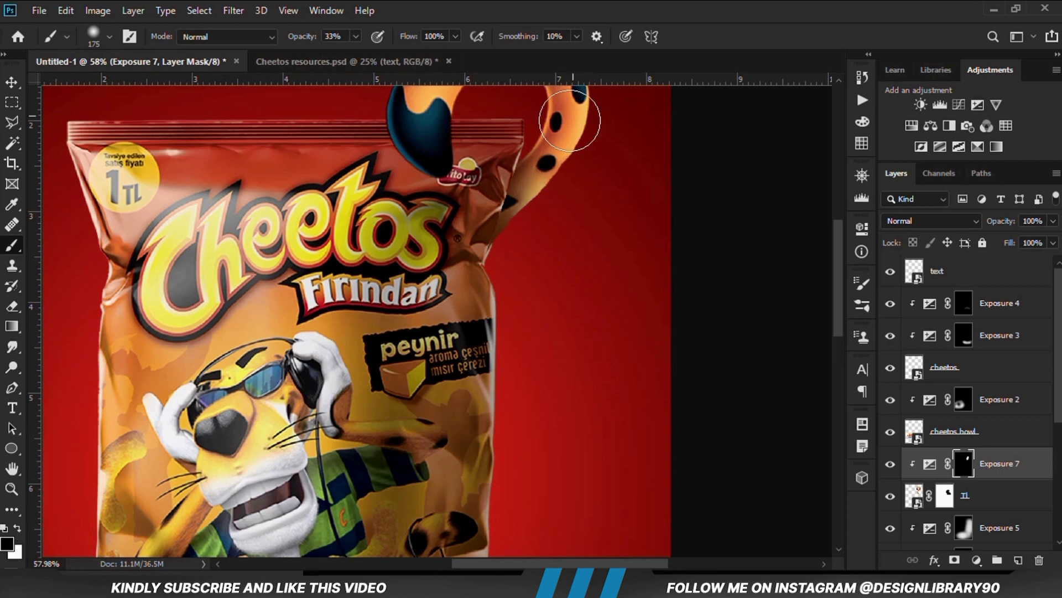
Step: Refine the tail's shadow mask with black and white strokes and compare the whole poster with and without Exposure 7
mouse_move(570, 120)
left_mouse_down()
mouse_move(530, 280)
mouse_move(555, 231)
mouse_move(490, 231)
left_mouse_up()
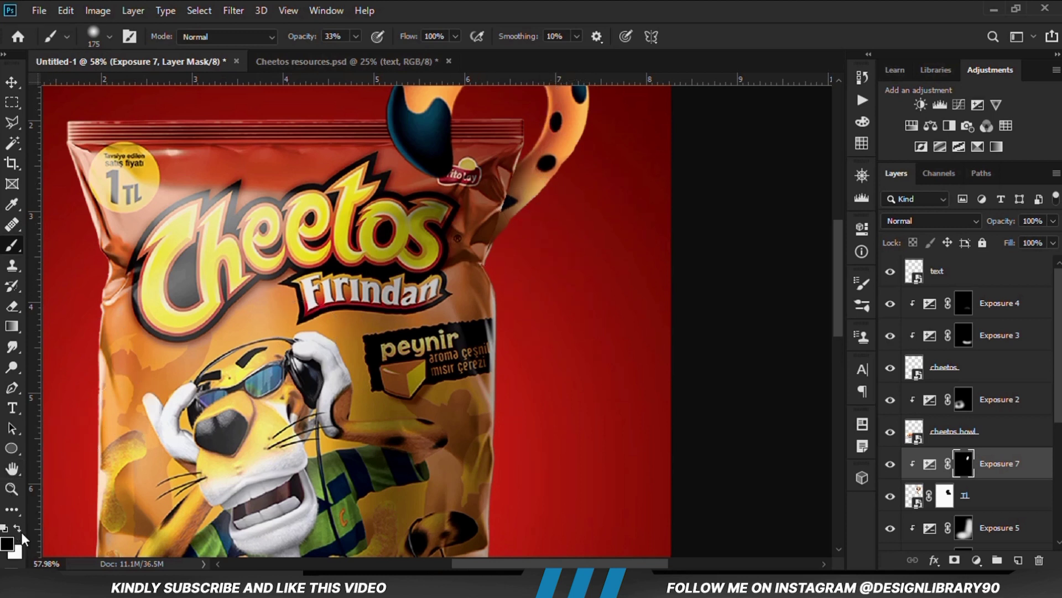
left_click_drag(485, 180, 479, 223)
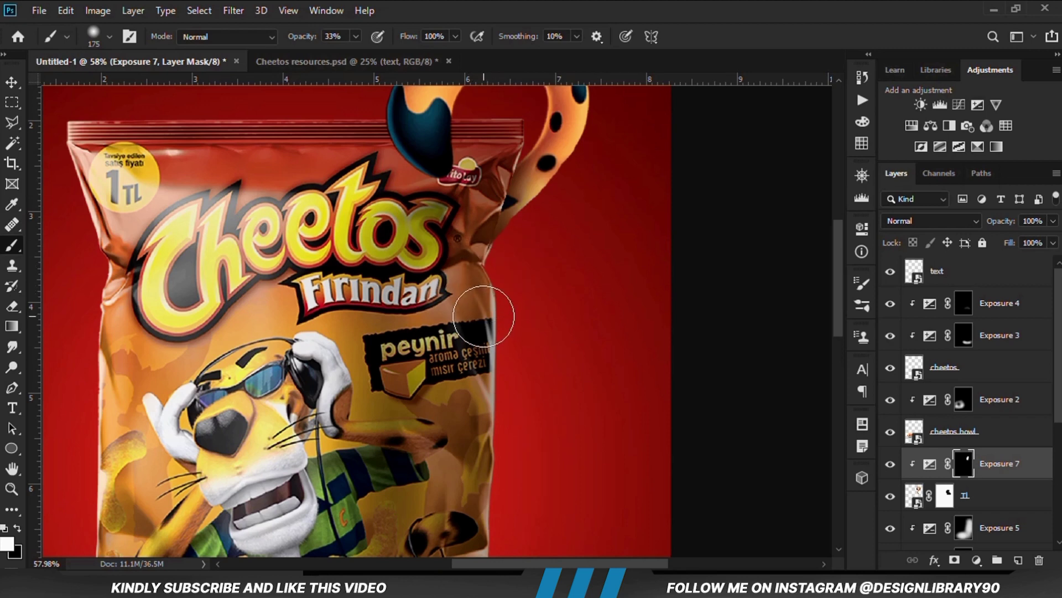
key("ctrl+0")
left_click(889, 466)
left_click(889, 466)
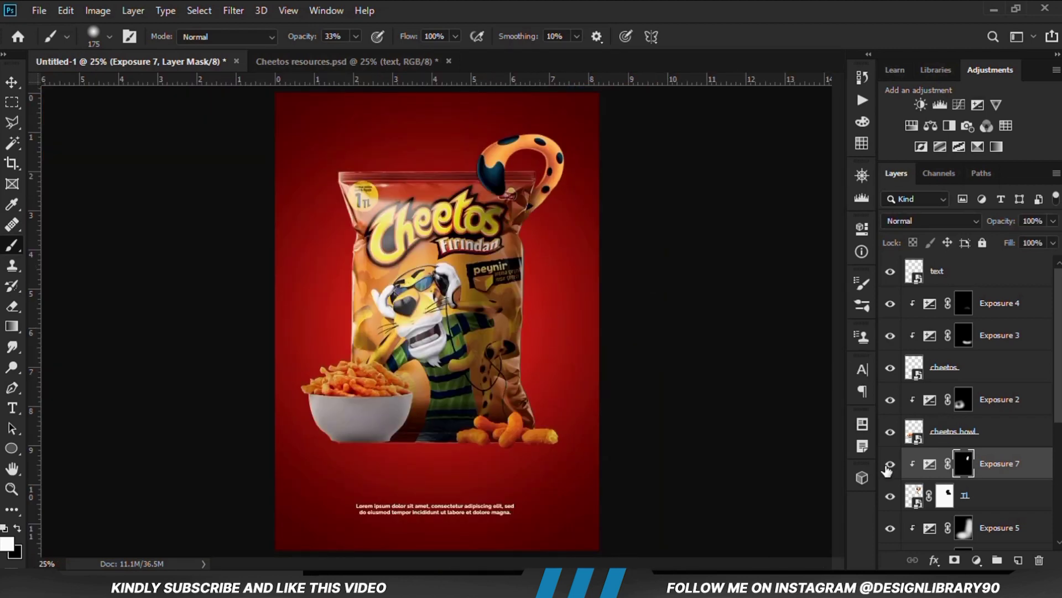
Step: Add a darkening Exposure adjustment above Exposure 7, clip it to the tail and invert its mask to black
left_click(977, 560)
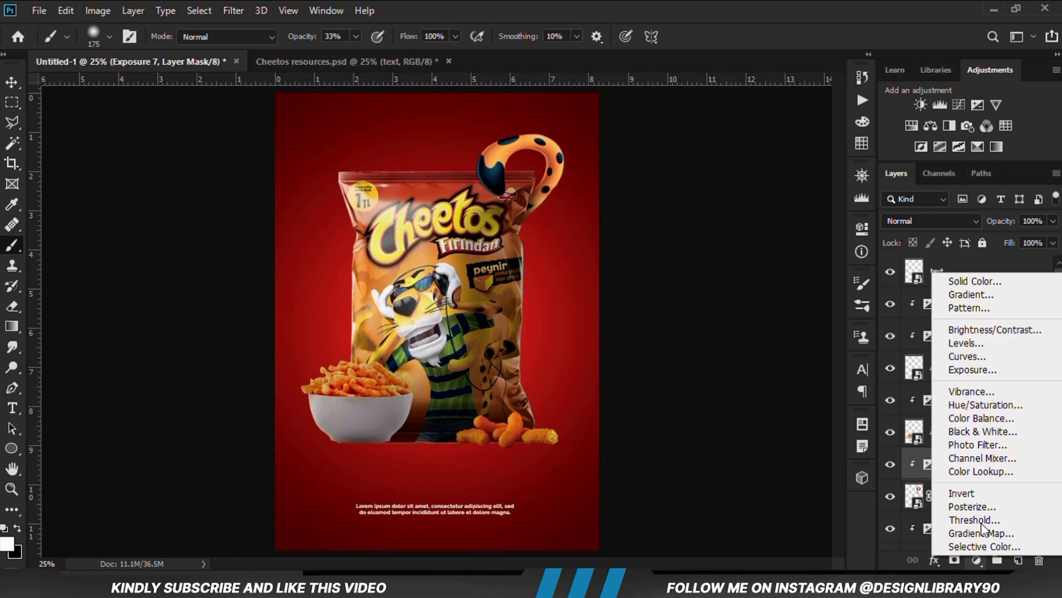
left_click(976, 371)
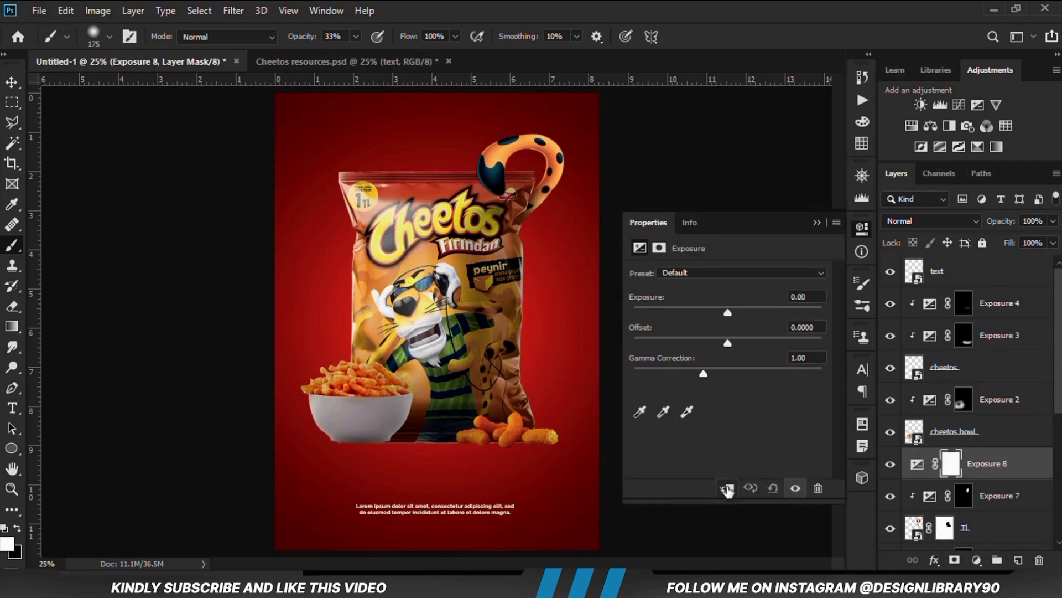
left_click(726, 490)
left_click_drag(728, 312, 694, 312)
left_click(818, 223)
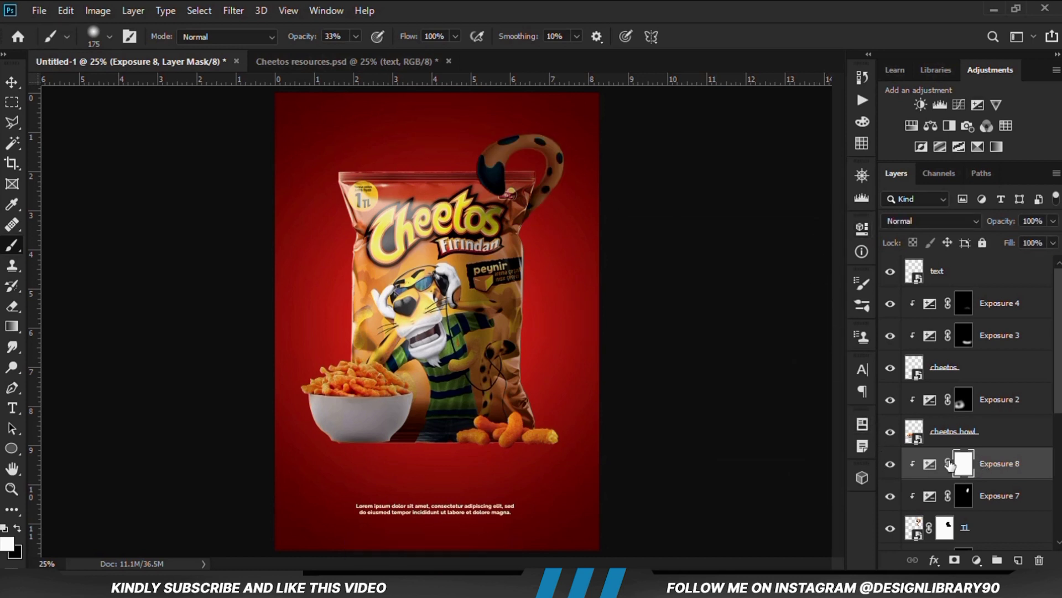
key("ctrl+i")
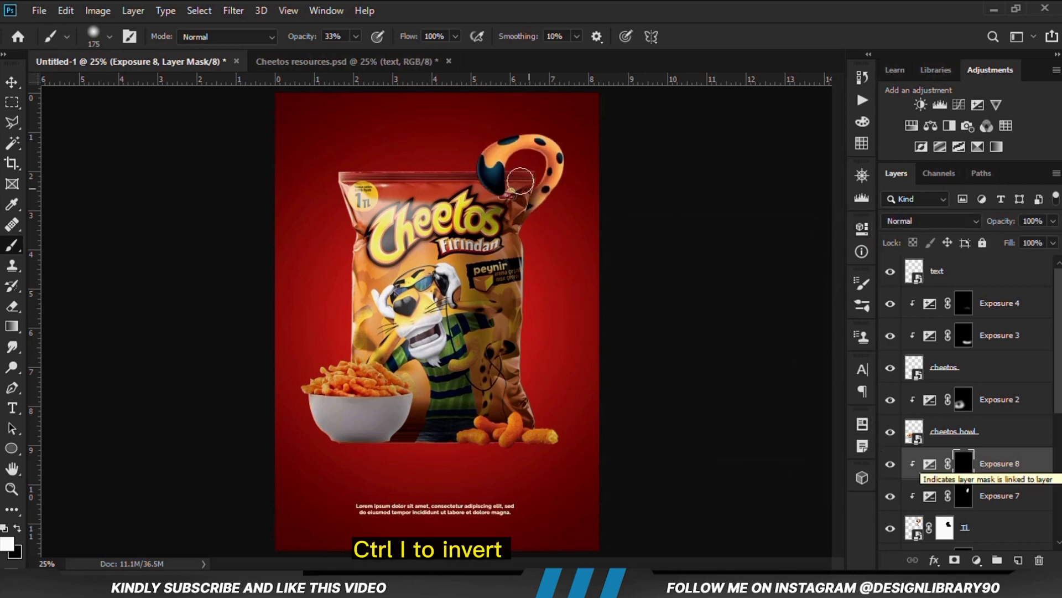
Step: Set the brush opacity to 10% and paint soft shading on the Exposure 8 mask along the tail's outer and inner curves
scroll(520, 115, "up", 3)
left_click(356, 36)
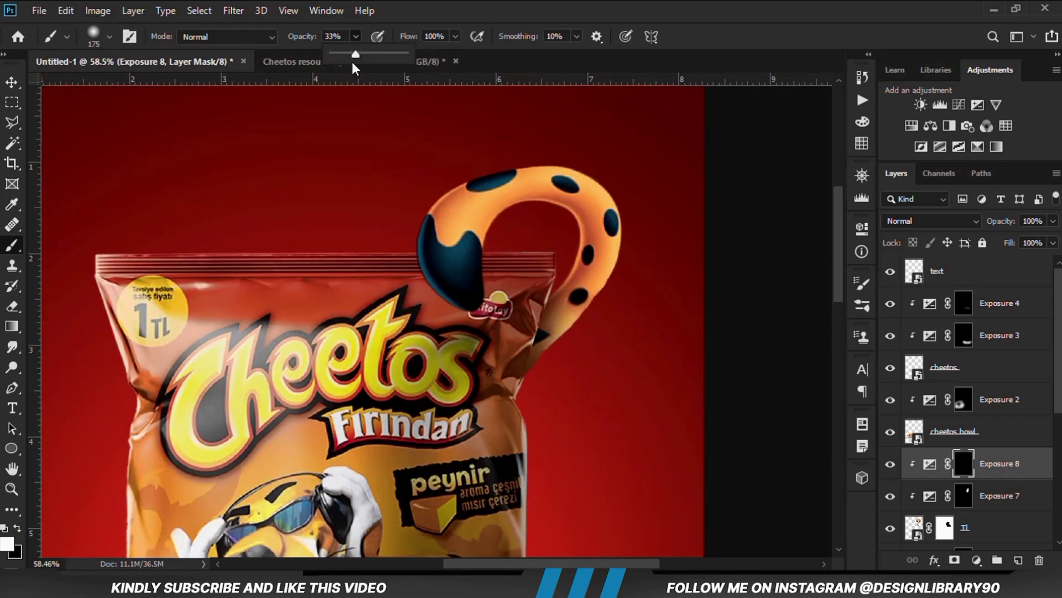
left_click(477, 5)
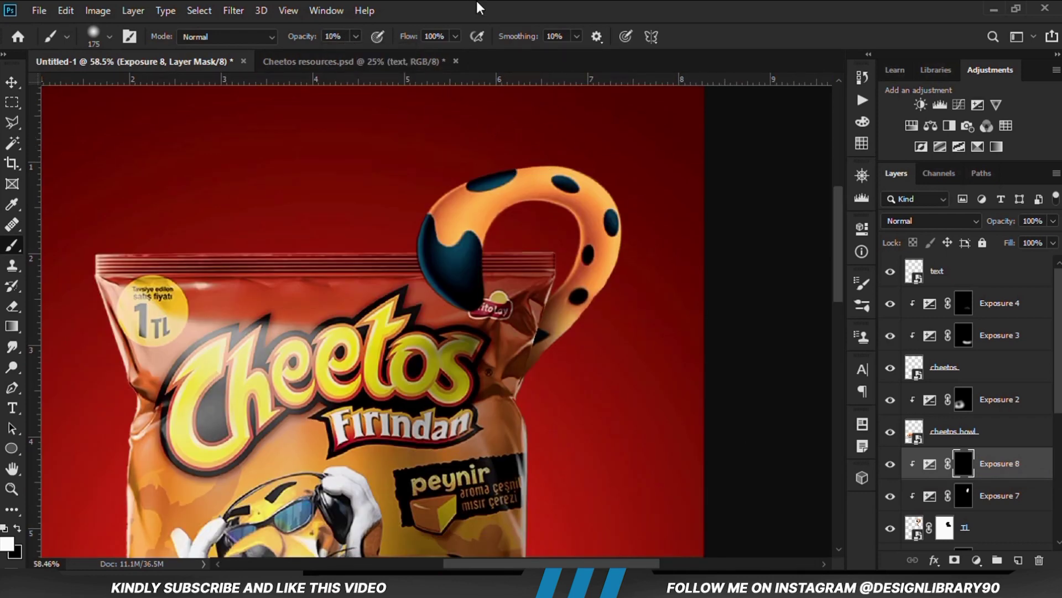
mouse_move(643, 204)
left_mouse_down()
mouse_move(596, 317)
mouse_move(635, 199)
mouse_move(610, 329)
mouse_move(574, 354)
left_mouse_up()
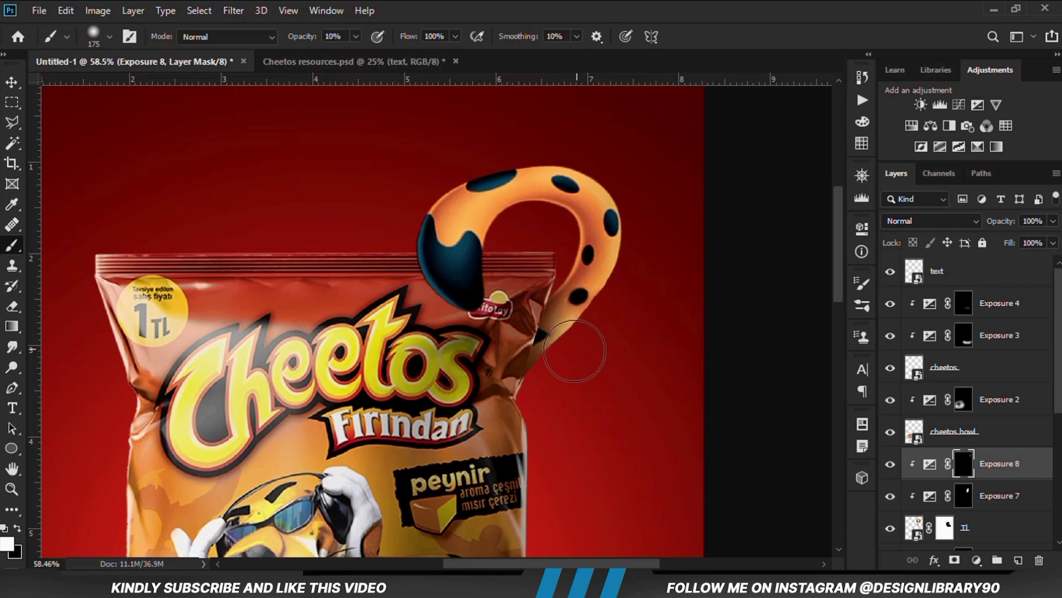
left_click_drag(617, 192, 611, 257)
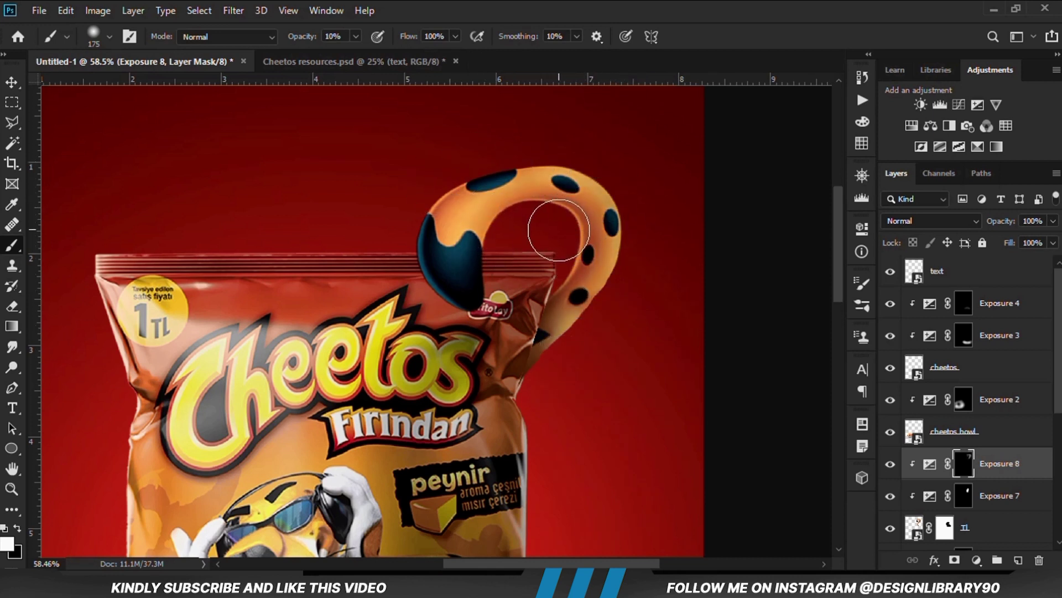
mouse_move(559, 229)
left_mouse_down()
mouse_move(532, 287)
mouse_move(561, 249)
mouse_move(453, 271)
mouse_move(465, 274)
left_mouse_up()
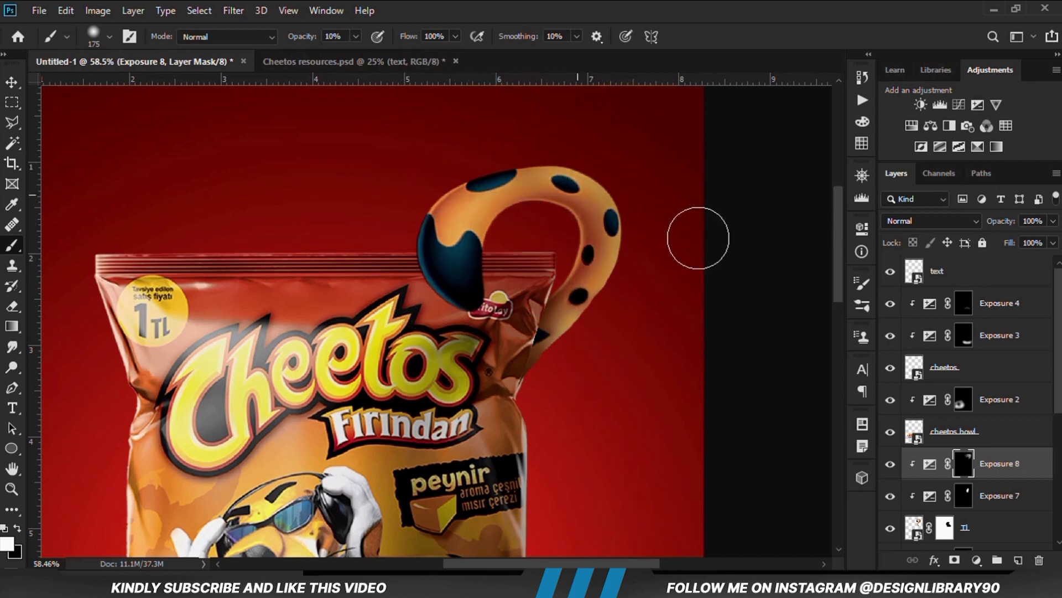
Step: Compare the tail with and without Exposure 8, then check the whole poster
left_click(888, 466)
left_click(888, 469)
left_click(889, 468)
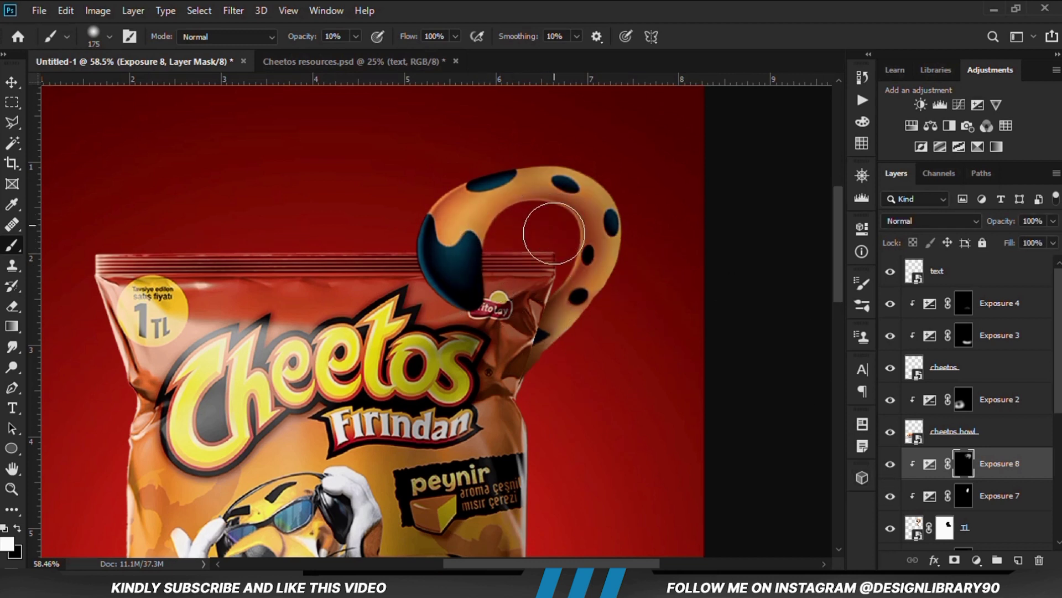
left_click(886, 466)
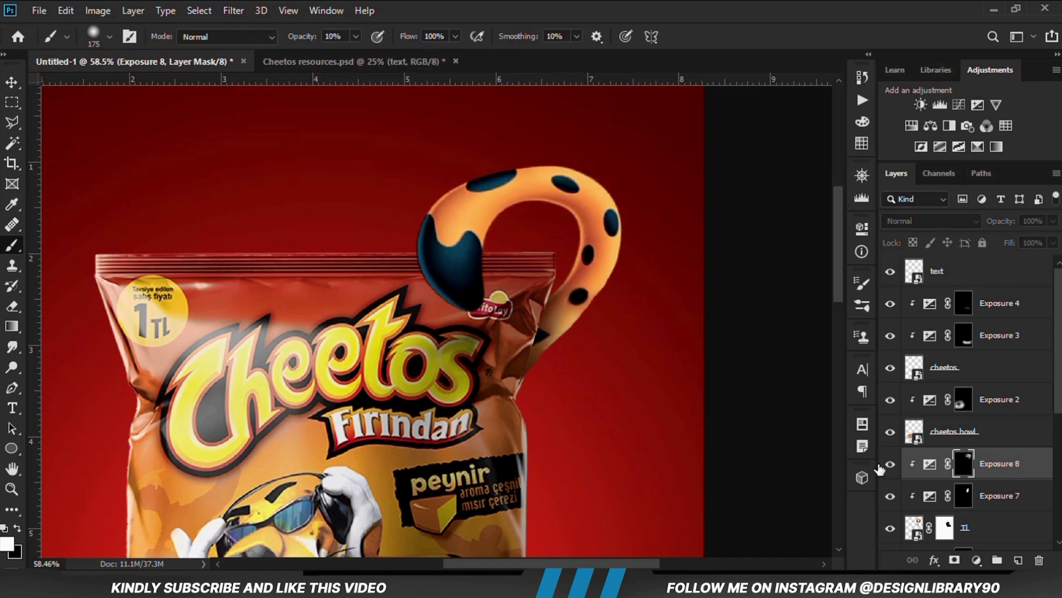
left_click(886, 466)
scroll(498, 237, "down", 3)
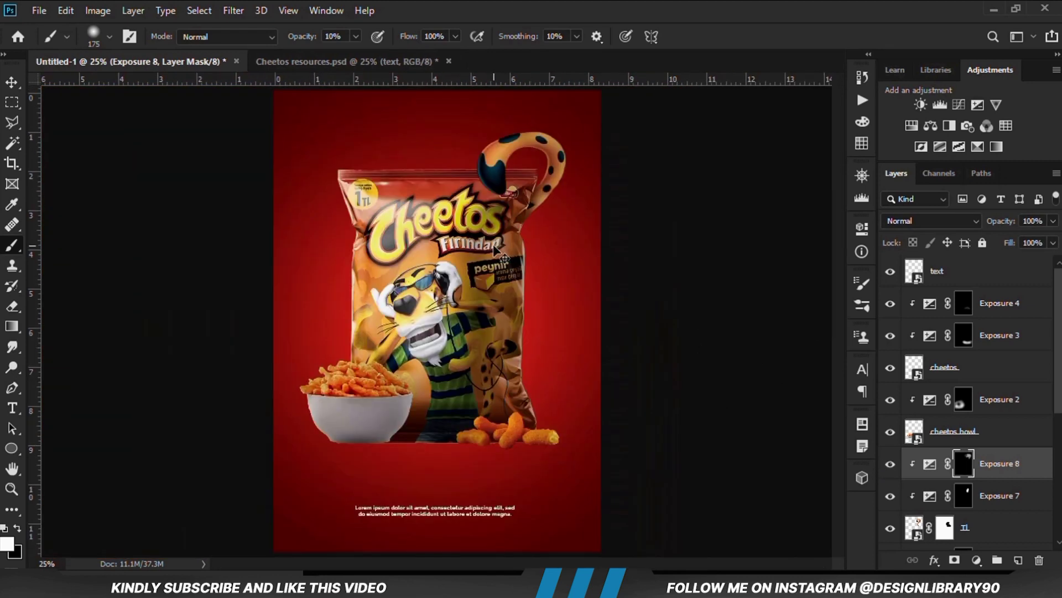
Step: Add an Exposure adjustment clipped to the chip bag directly above Exposure 6 and set its exposure to -3.11
left_click(10, 81)
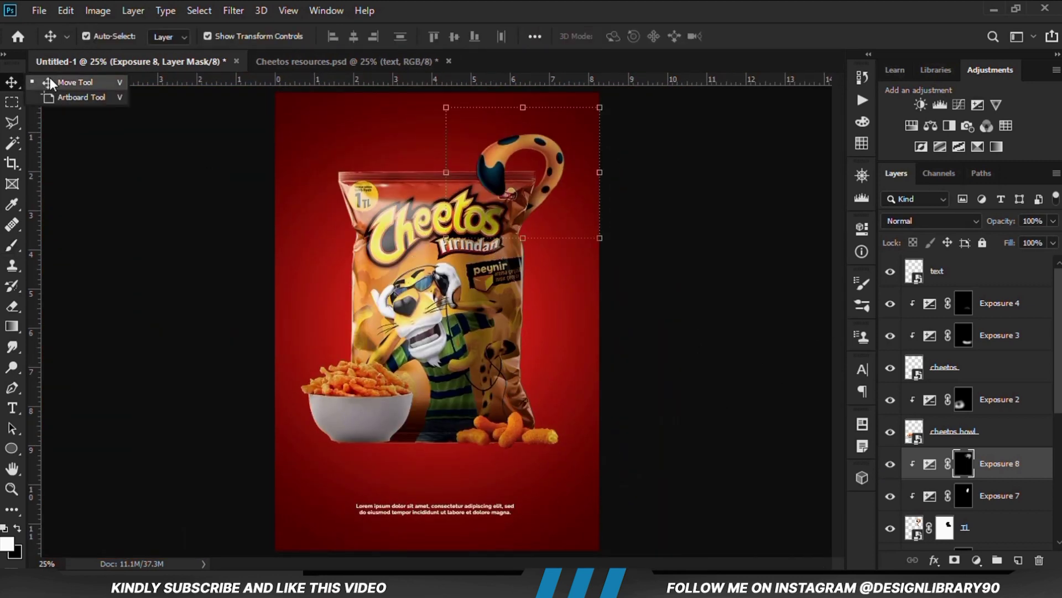
left_click(185, 279)
left_click(464, 271)
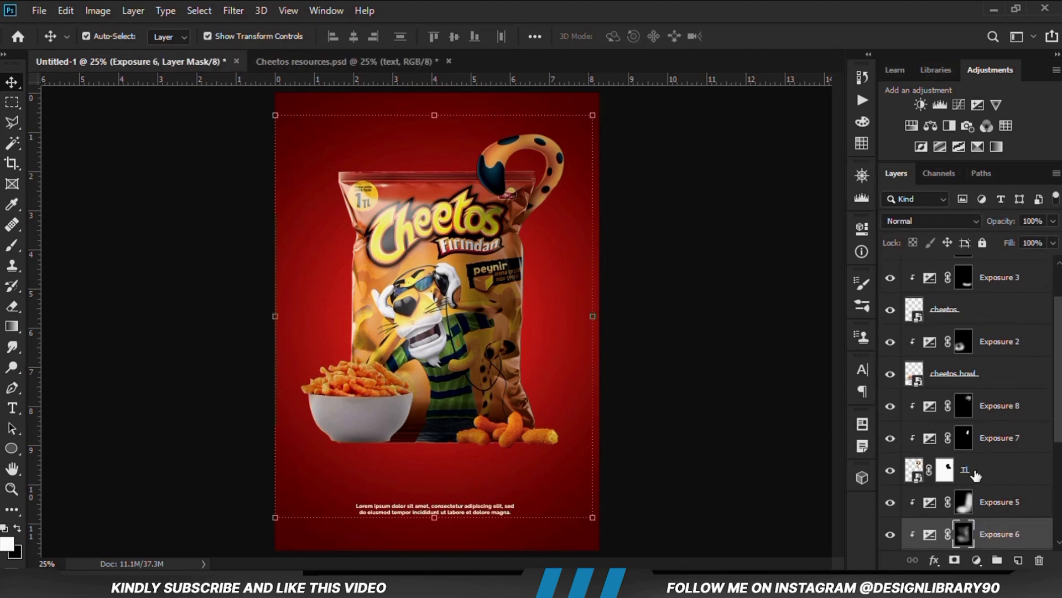
left_click(891, 471)
left_click(891, 471)
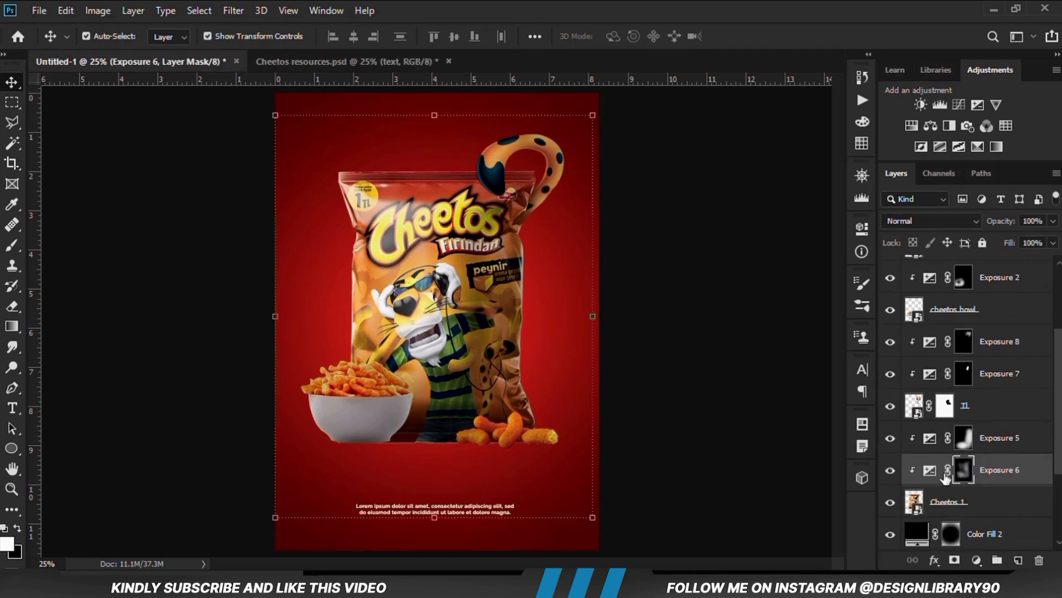
left_click(976, 558)
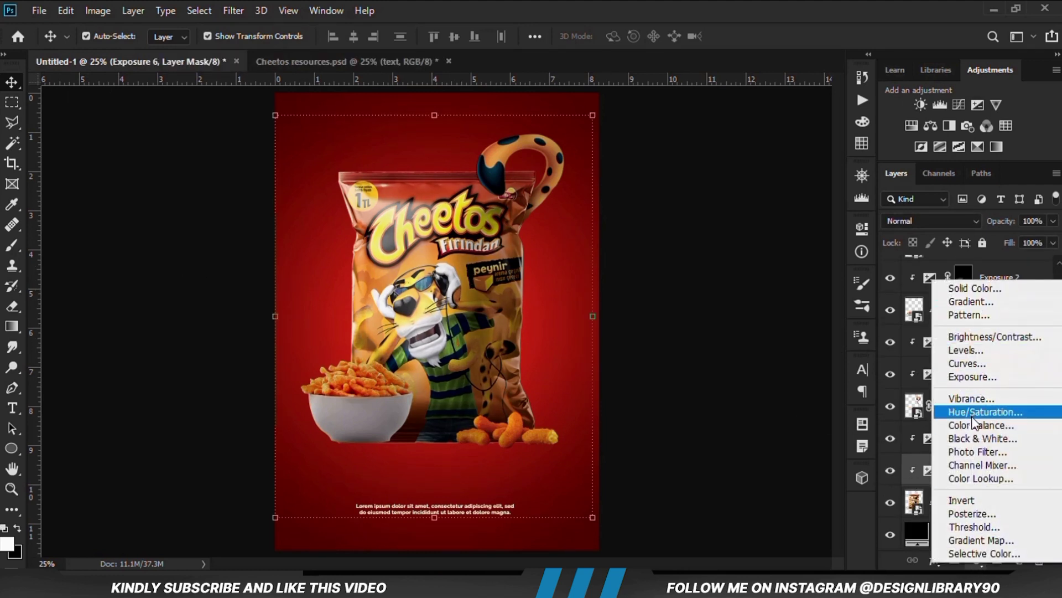
left_click(973, 381)
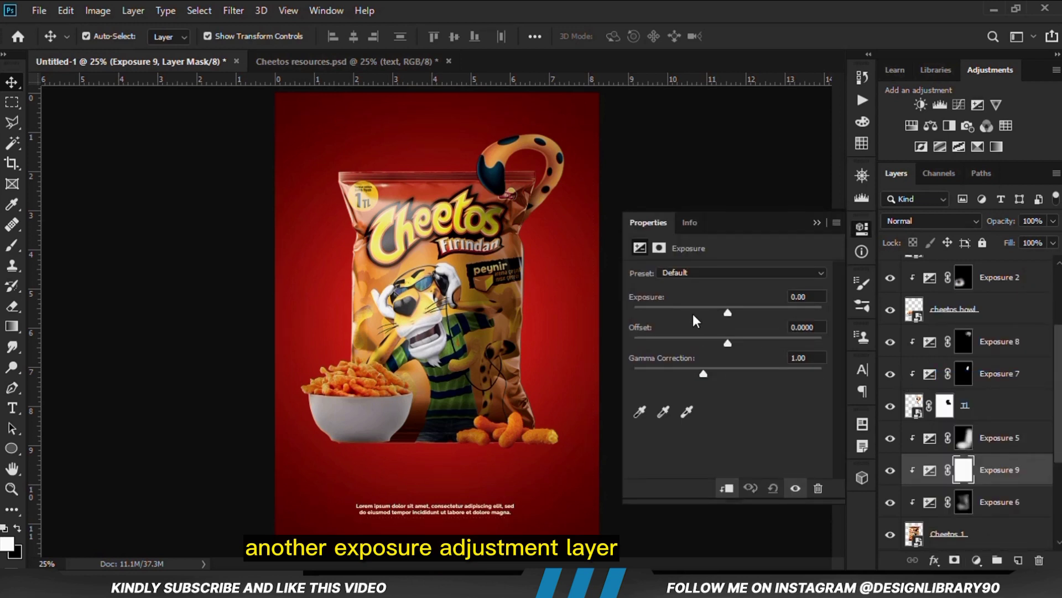
left_click_drag(693, 311, 684, 311)
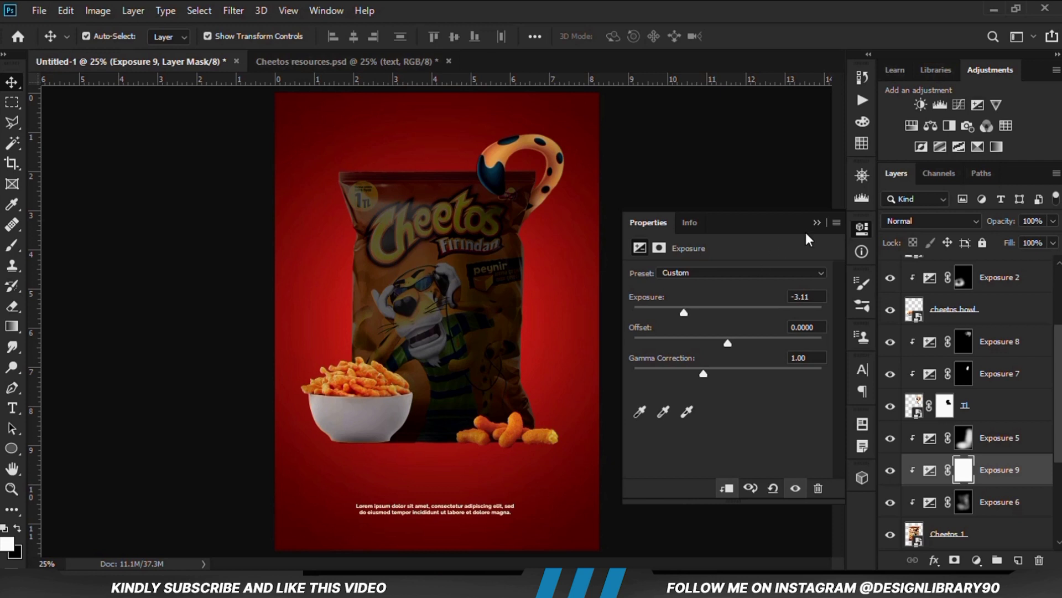
left_click(817, 223)
Step: Compare the bag with and without Exposure 9 and invert the adjustment's mask to black
left_click(890, 472)
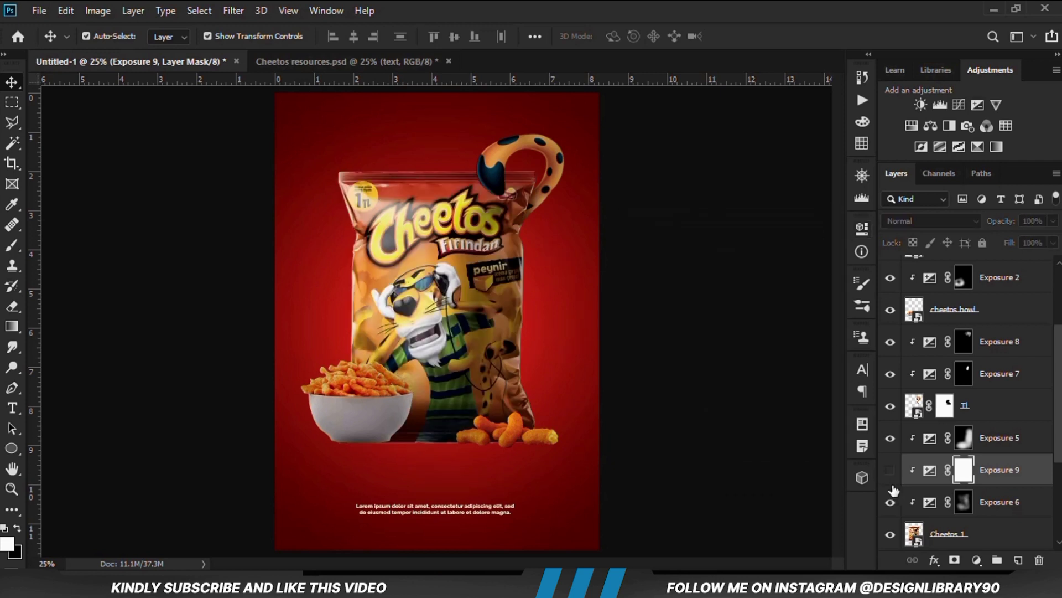
left_click(891, 471)
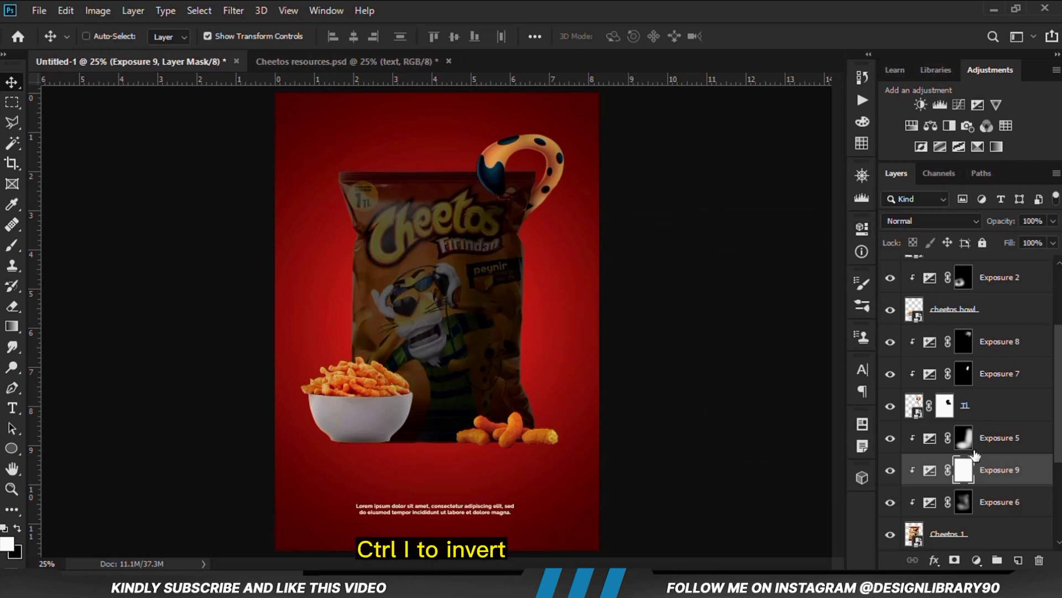
key("ctrl+i")
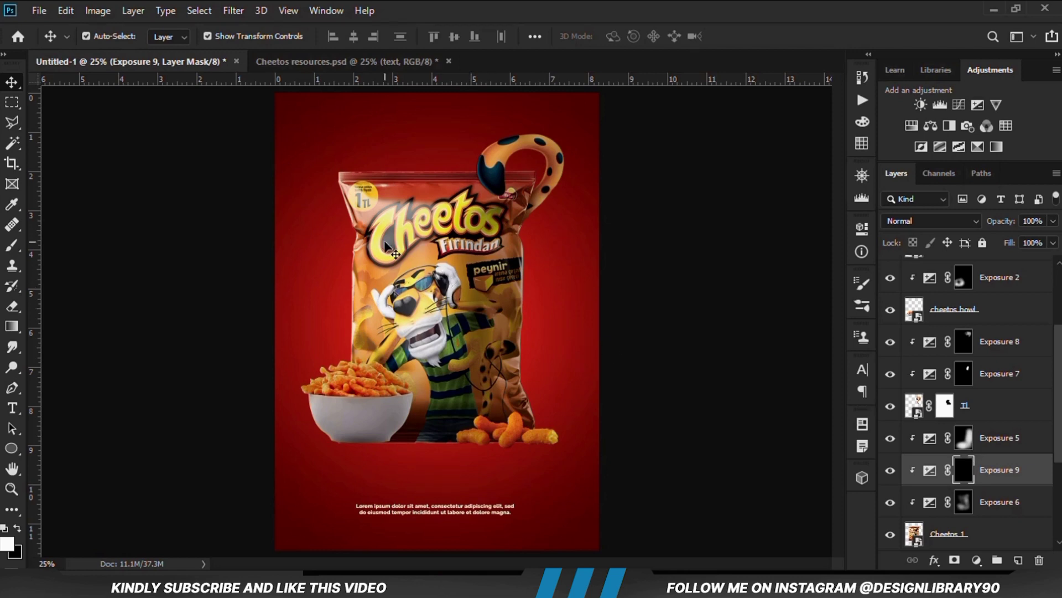
Step: Paint the tail tip's cast shadow on the bag with a 150 px brush at 24% opacity on the Exposure 9 mask
right_click(15, 253)
left_click(77, 246)
scroll(514, 176, "up", 9)
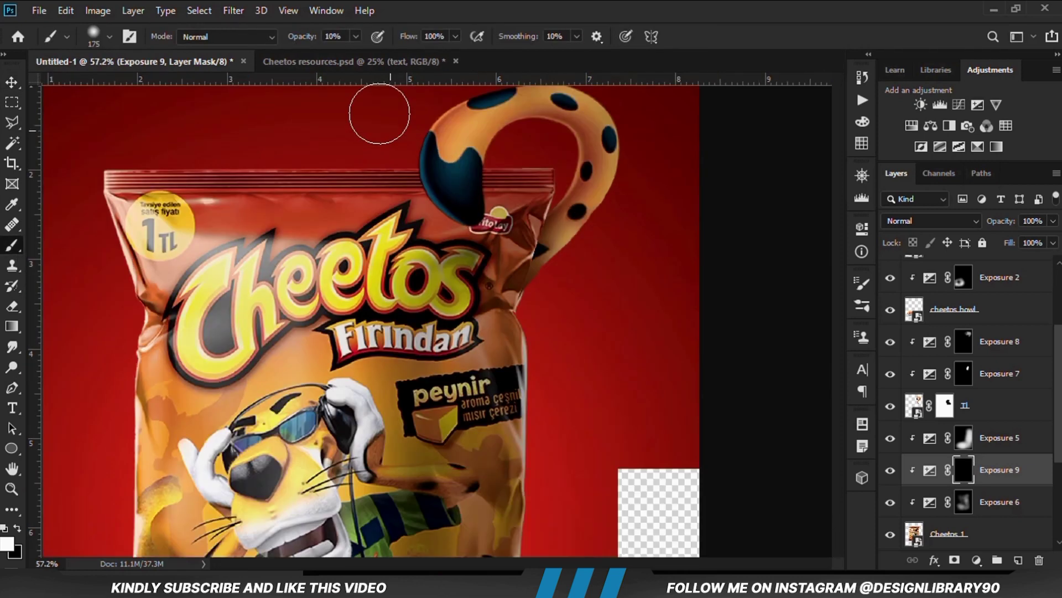
left_click(357, 37)
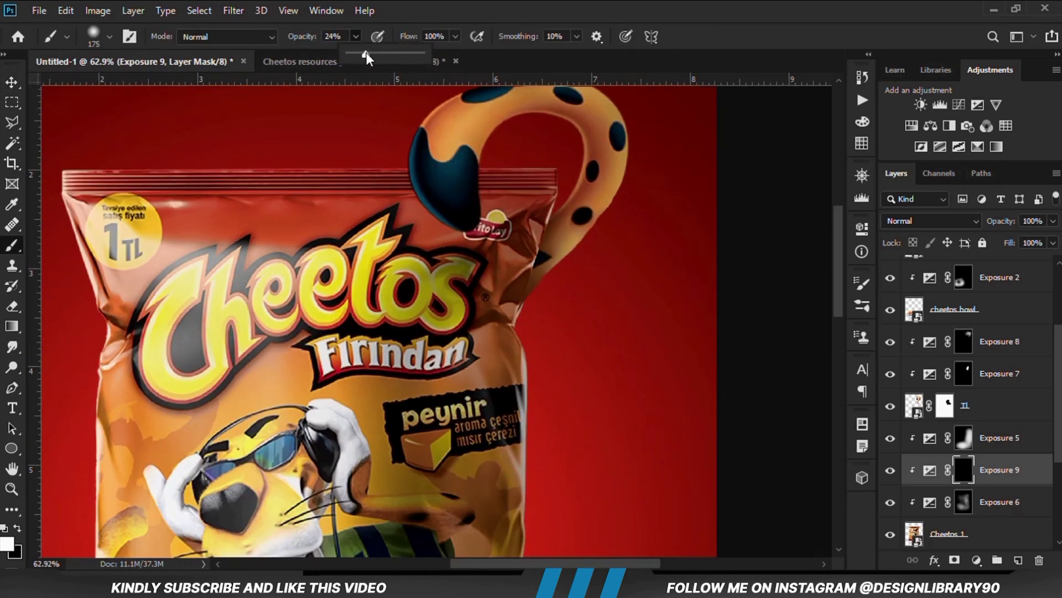
left_click(418, 7)
key("bracketleft")
mouse_move(455, 166)
left_mouse_down()
mouse_move(448, 203)
mouse_move(458, 207)
mouse_move(439, 128)
left_mouse_up()
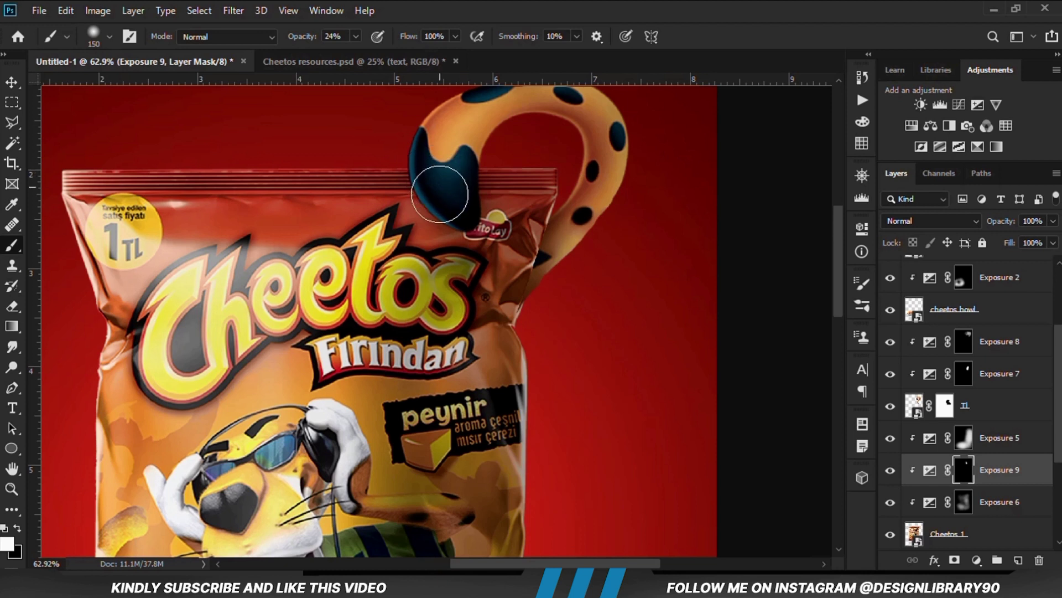
Step: Raise the brush opacity to 37% and deepen the shadow on the bag around the tail tip
left_click(356, 36)
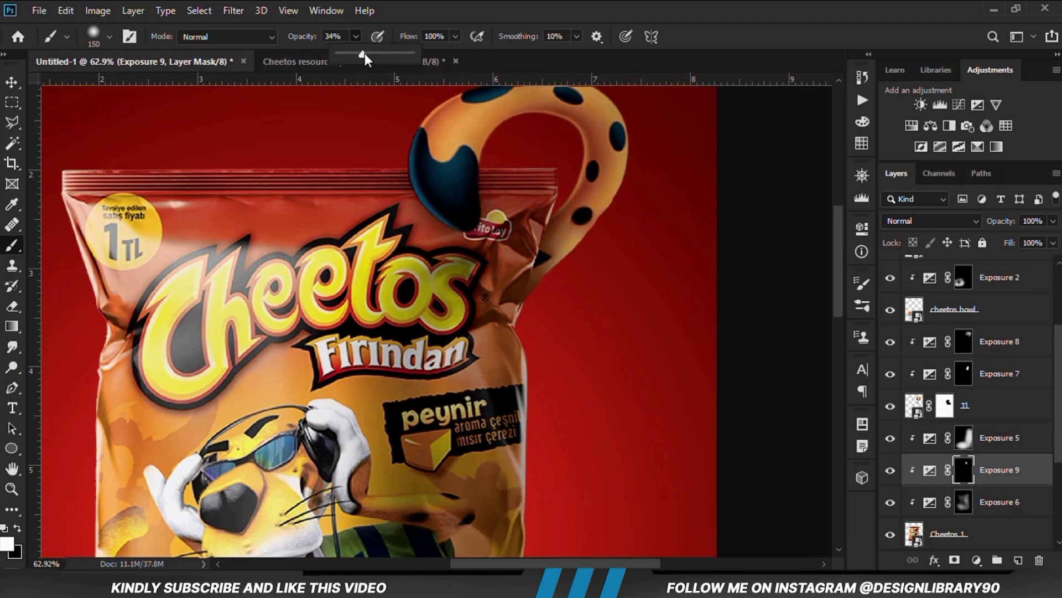
left_click_drag(364, 57, 367, 57)
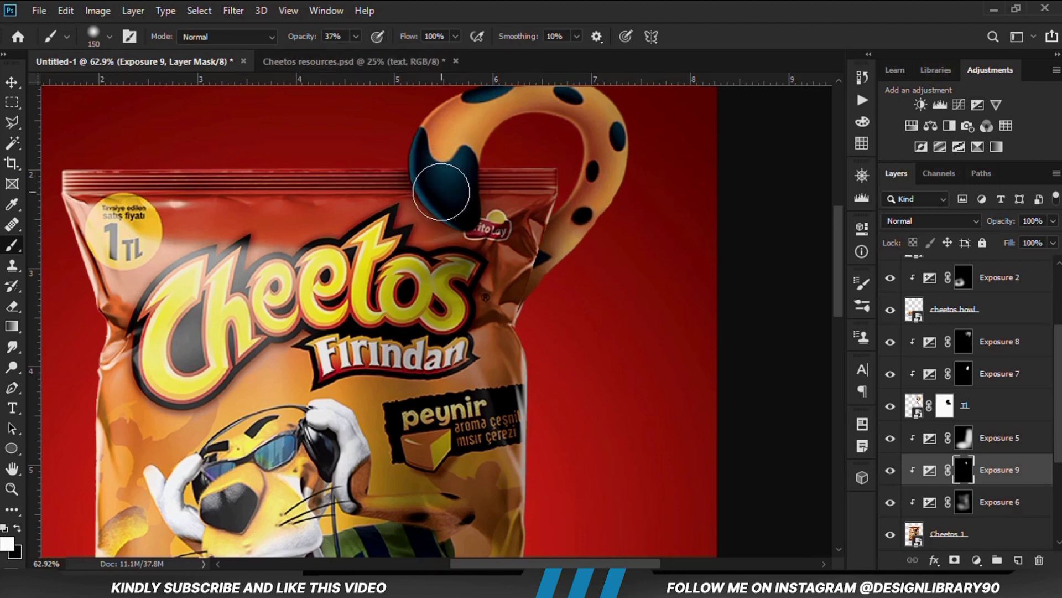
mouse_move(445, 193)
left_mouse_down()
mouse_move(458, 211)
mouse_move(444, 176)
mouse_move(454, 174)
mouse_move(461, 213)
mouse_move(447, 183)
left_mouse_up()
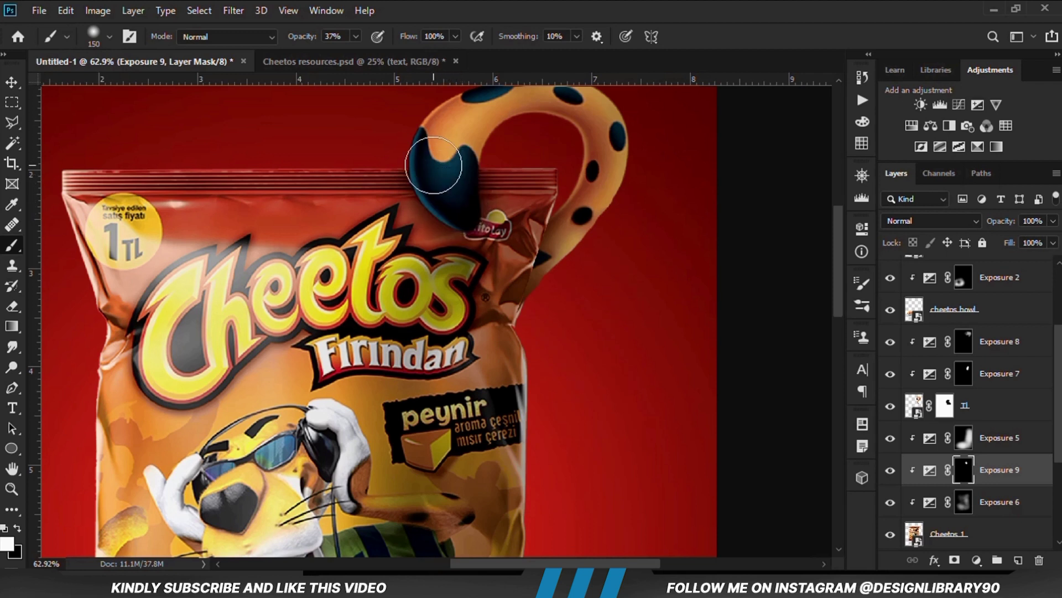
Step: Compare the tail's cast shadow with and without Exposure 9 and set the layer's opacity to 92%
left_click(889, 475)
left_click(889, 475)
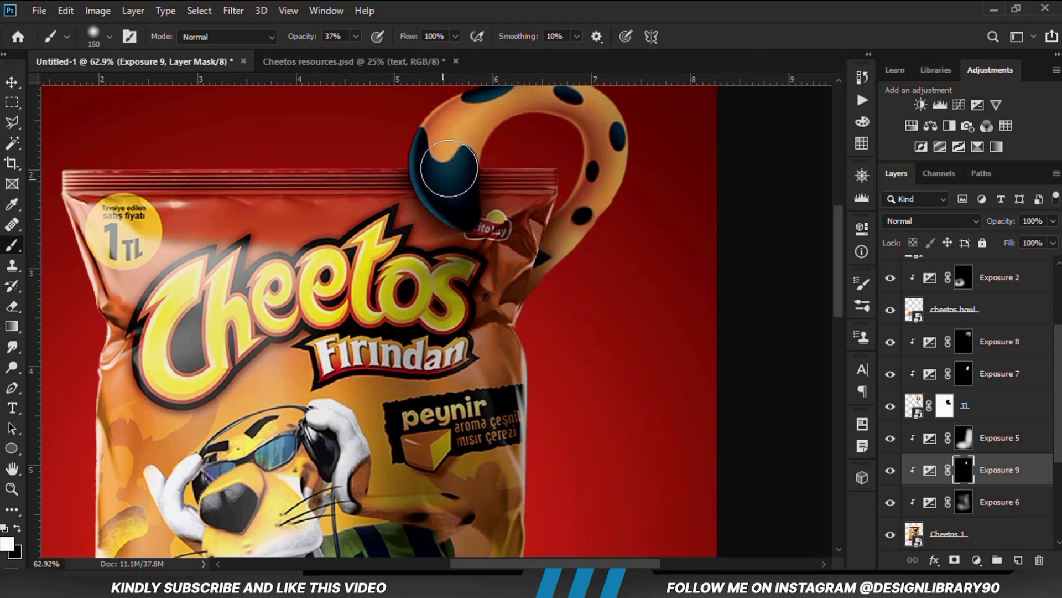
left_click(1053, 226)
left_click_drag(1055, 239, 1048, 239)
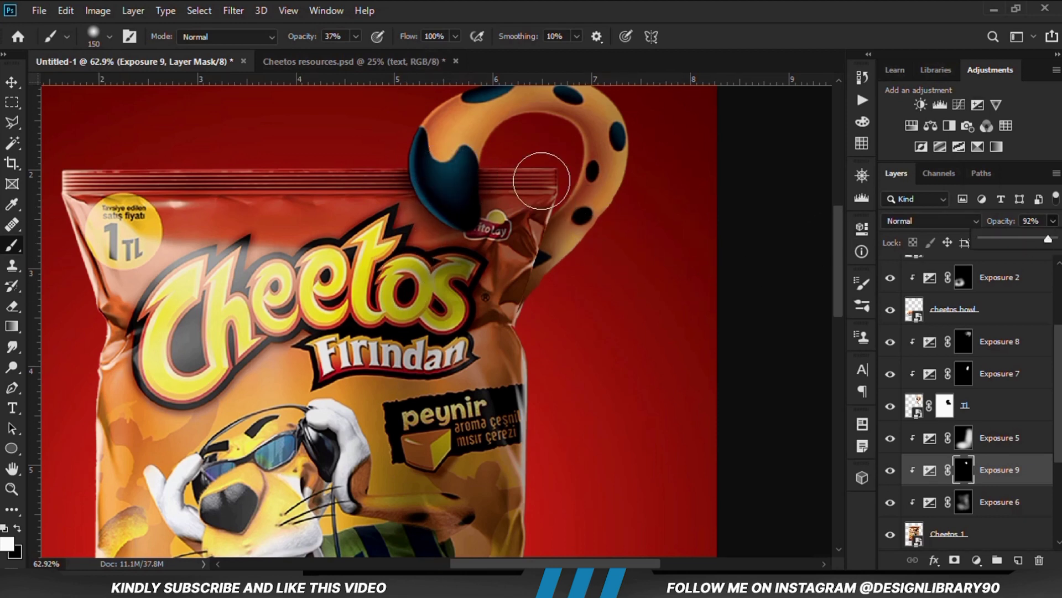
Step: Enlarge the brush and paint the bowl's shadow onto the lower part of the bag on the Exposure 9 mask
scroll(540, 181, "down", 3)
left_click_drag(839, 280, 839, 312)
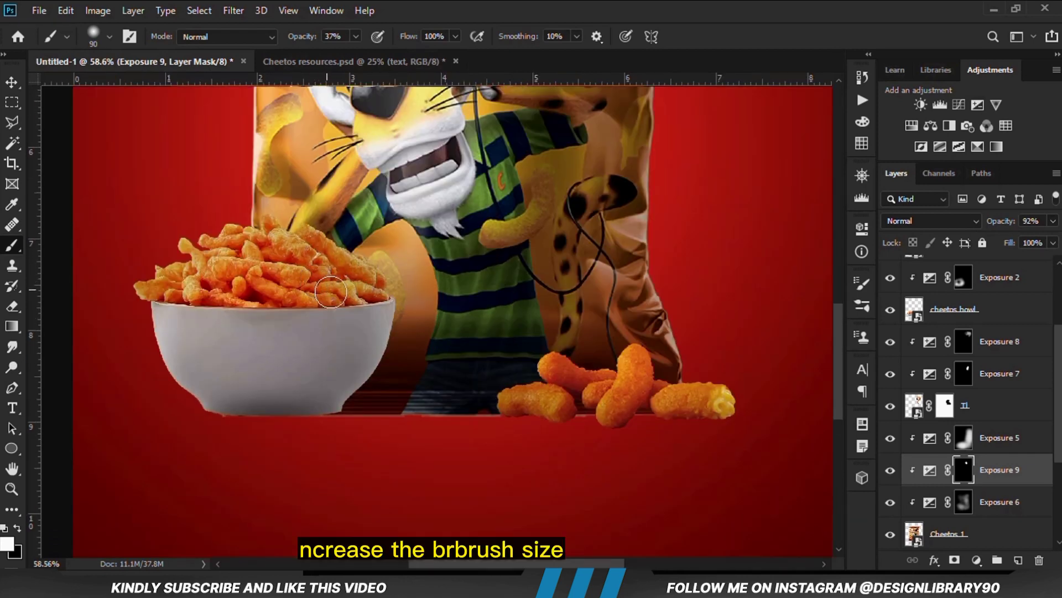
key("bracketright")
key("bracketright")
key("bracketright")
key("bracketright")
key("bracketright")
key("bracketright")
key("bracketright")
key("bracketright")
key("bracketright")
key("bracketright")
key("bracketright")
key("bracketright")
key("bracketleft")
key("bracketleft")
key("bracketleft")
key("bracketleft")
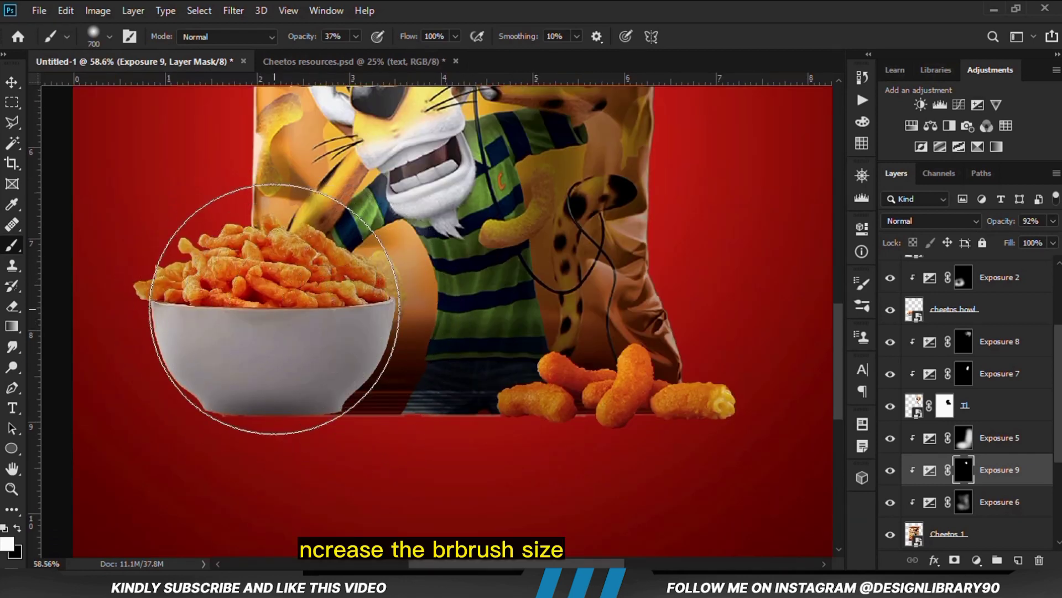
left_click(289, 306)
mouse_move(288, 306)
left_mouse_down()
mouse_move(262, 285)
mouse_move(260, 296)
mouse_move(305, 301)
mouse_move(331, 318)
mouse_move(319, 345)
mouse_move(270, 362)
left_mouse_up()
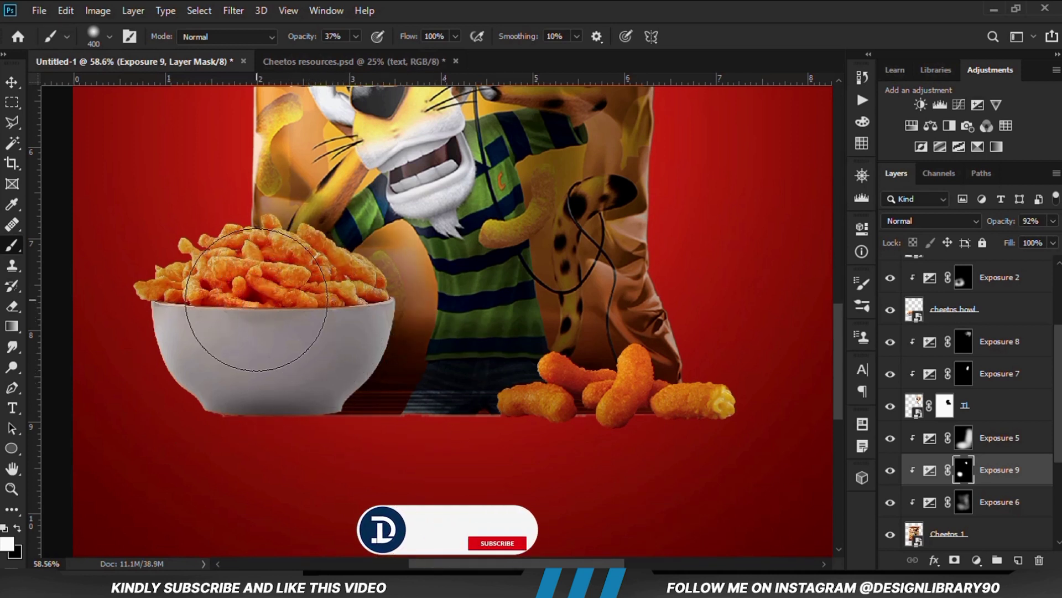
Step: Switch the painting colour to black, view the whole poster and activate the Move tool
left_click(20, 528)
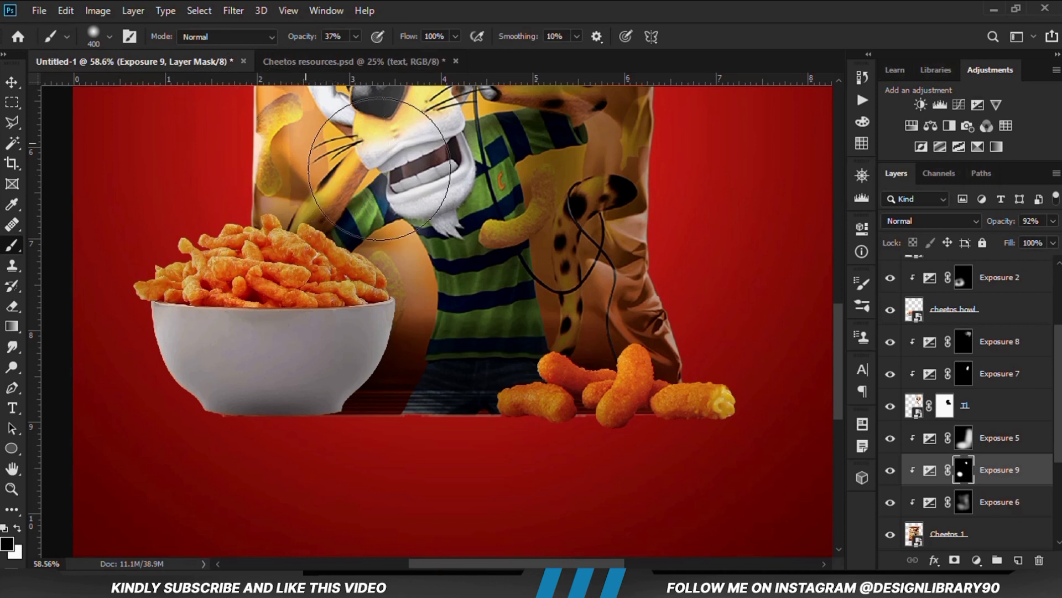
scroll(391, 184, "down", 9)
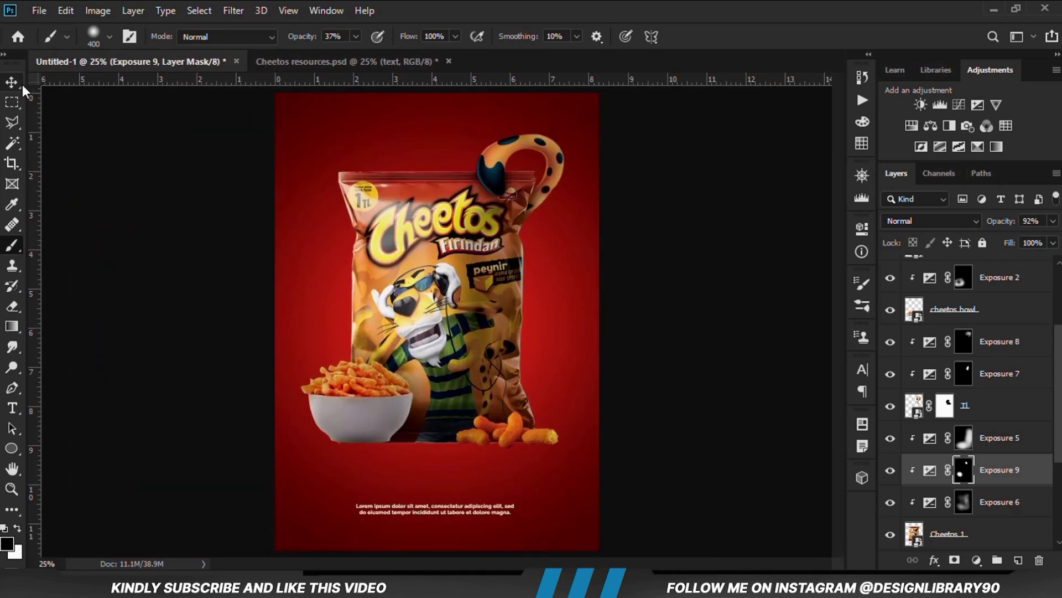
left_click(12, 83)
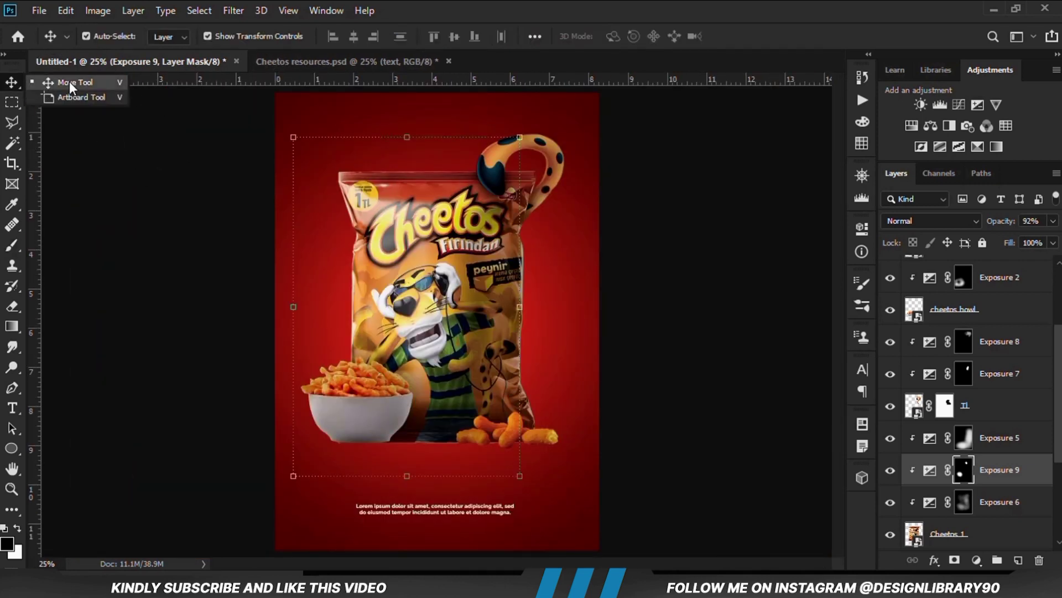
Step: Add a new blank layer directly above Color Fill 2, beneath the Cheetos 1 bag layer
key("x")
left_click(243, 313)
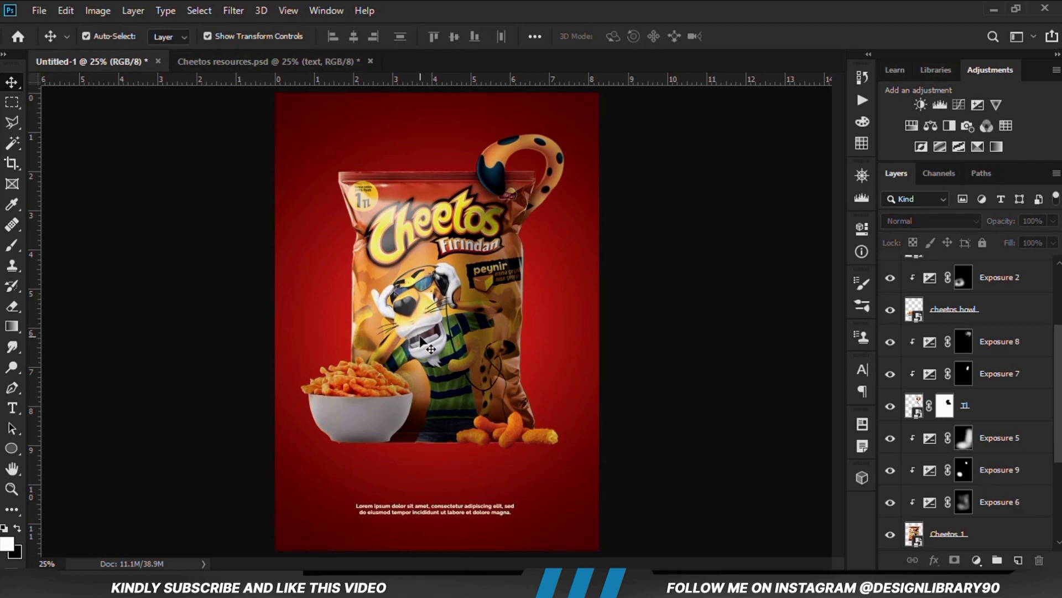
scroll(981, 476, "down", 5)
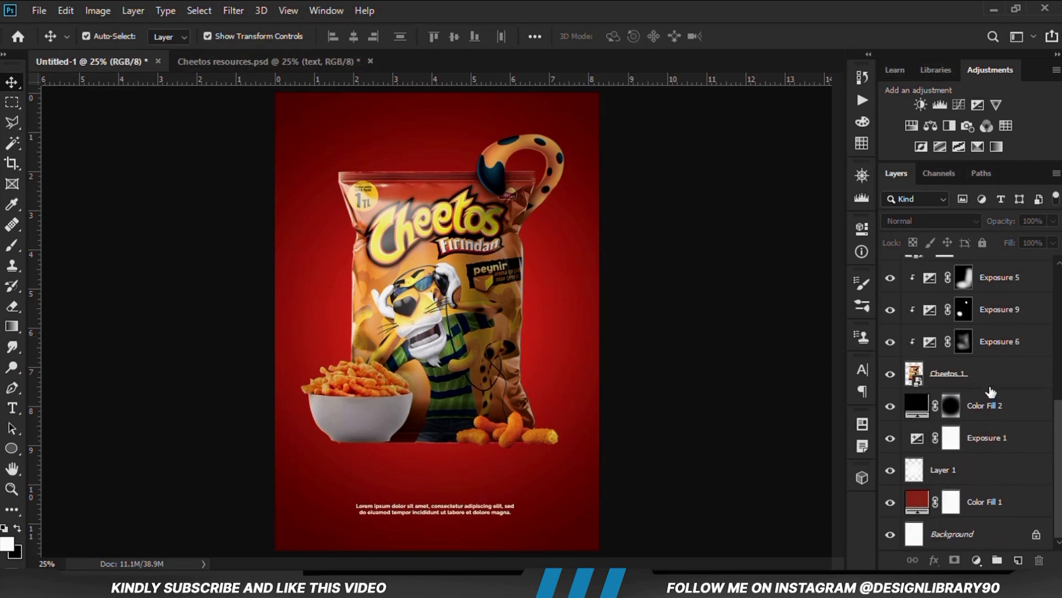
left_click(990, 406)
left_click(1019, 560)
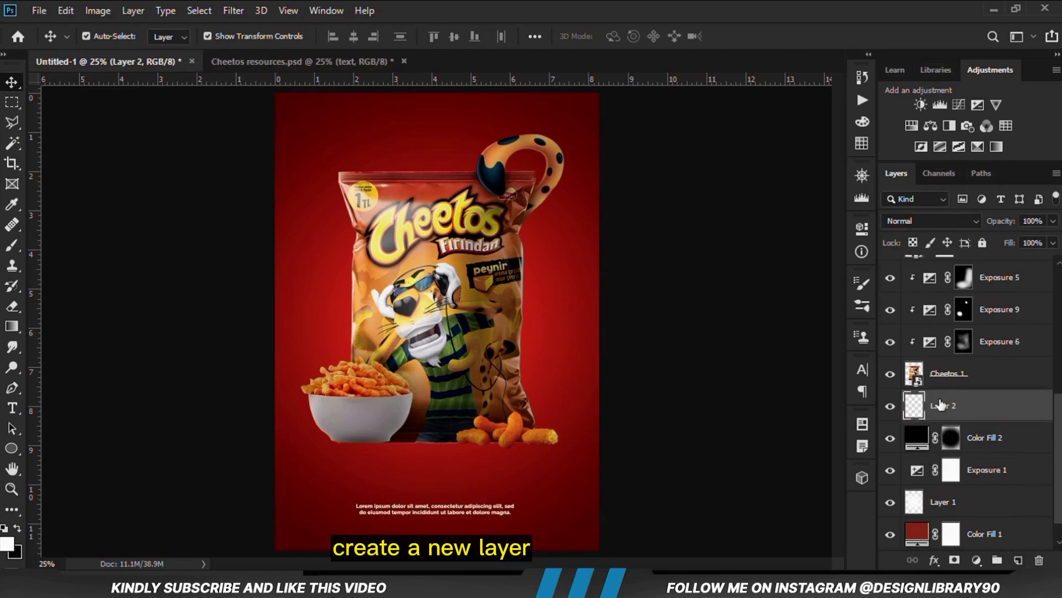
left_click(890, 374)
left_click(891, 374)
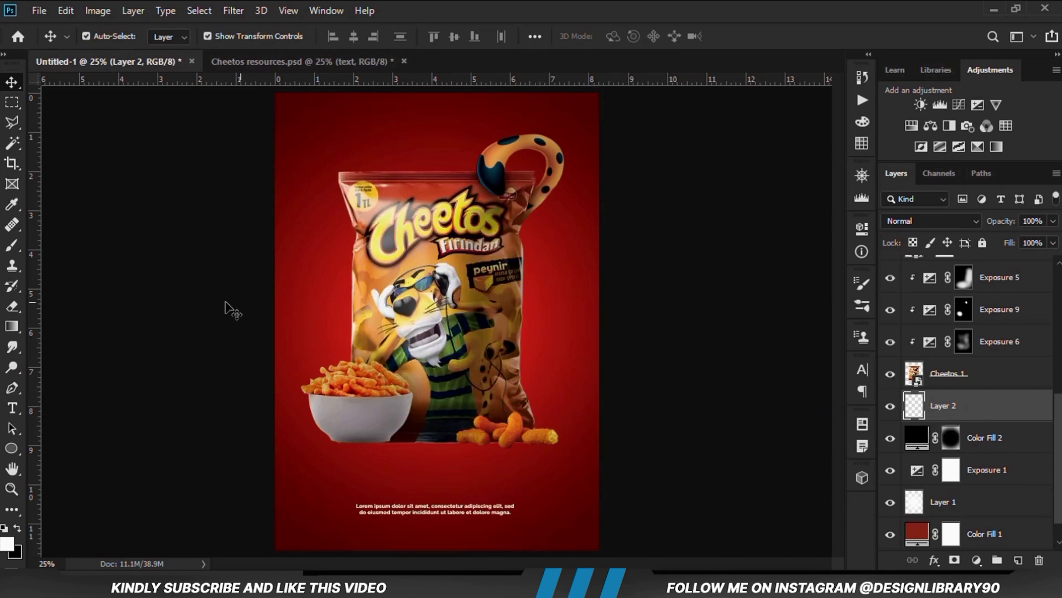
Step: Activate the Brush tool and flatten its soft tip to 11% roundness
right_click(12, 245)
left_click(67, 240)
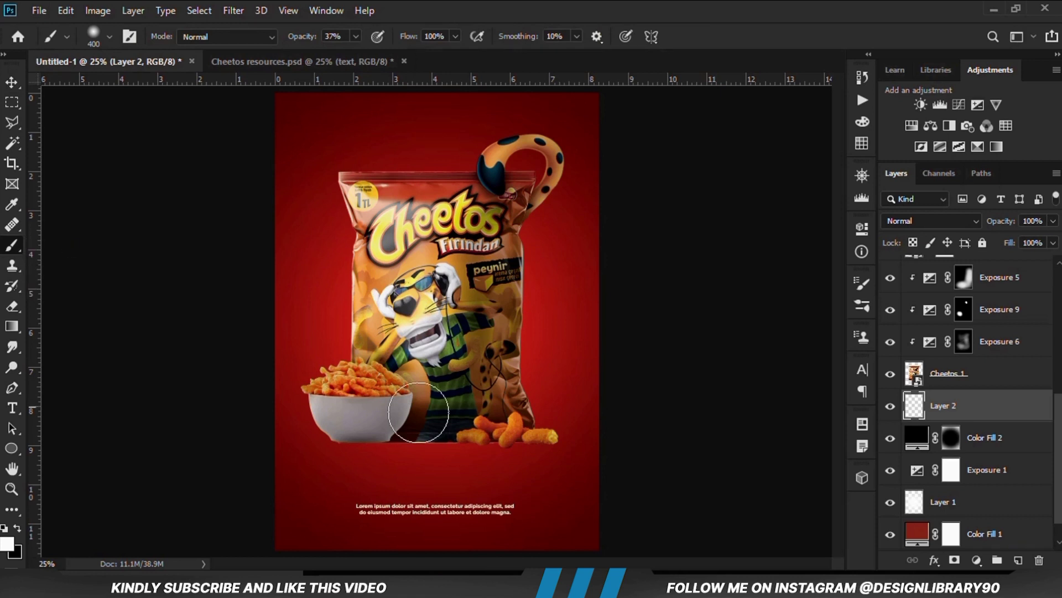
right_click(459, 435)
left_click(654, 15)
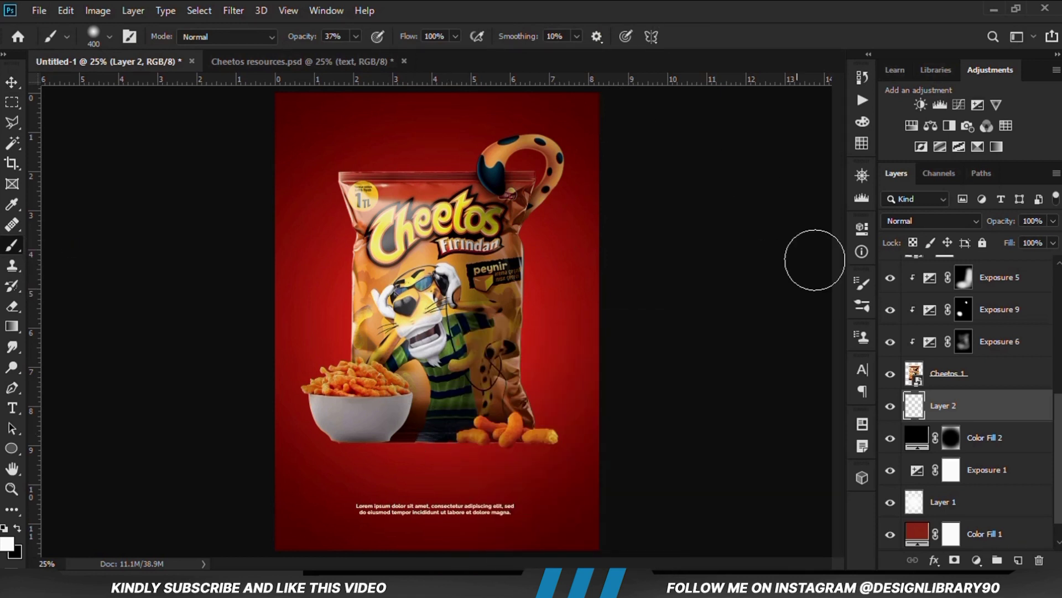
left_click(860, 295)
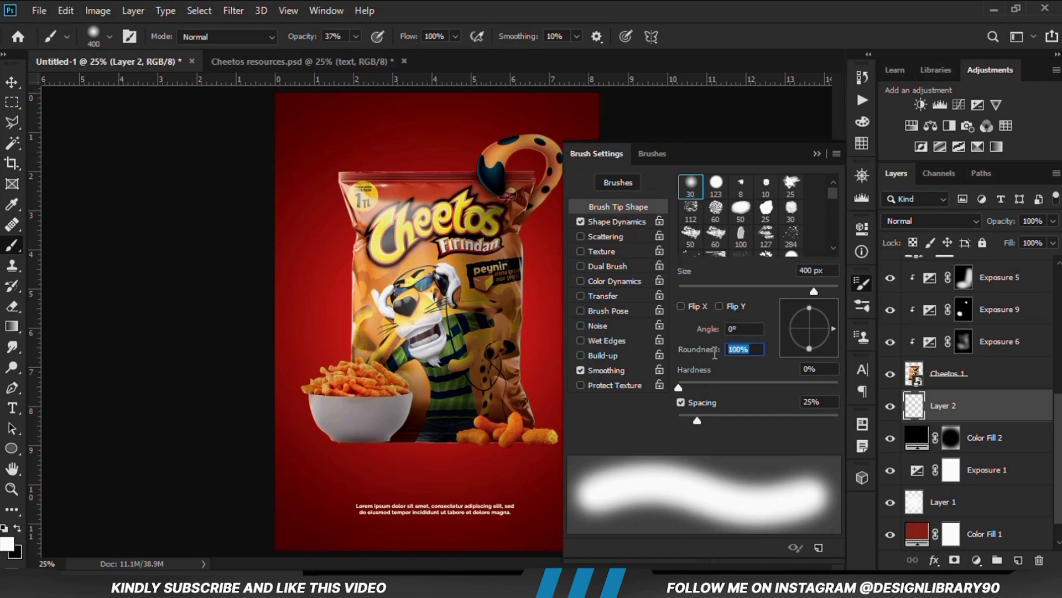
type("11")
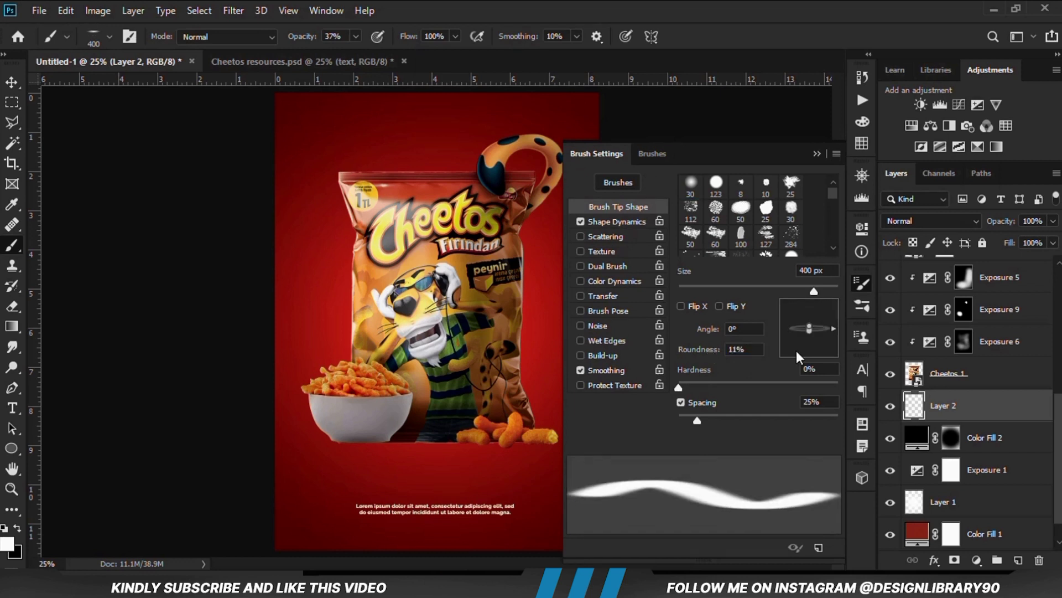
left_click(815, 152)
Step: Raise the brush opacity to 100% and make black the painting colour
left_click(356, 36)
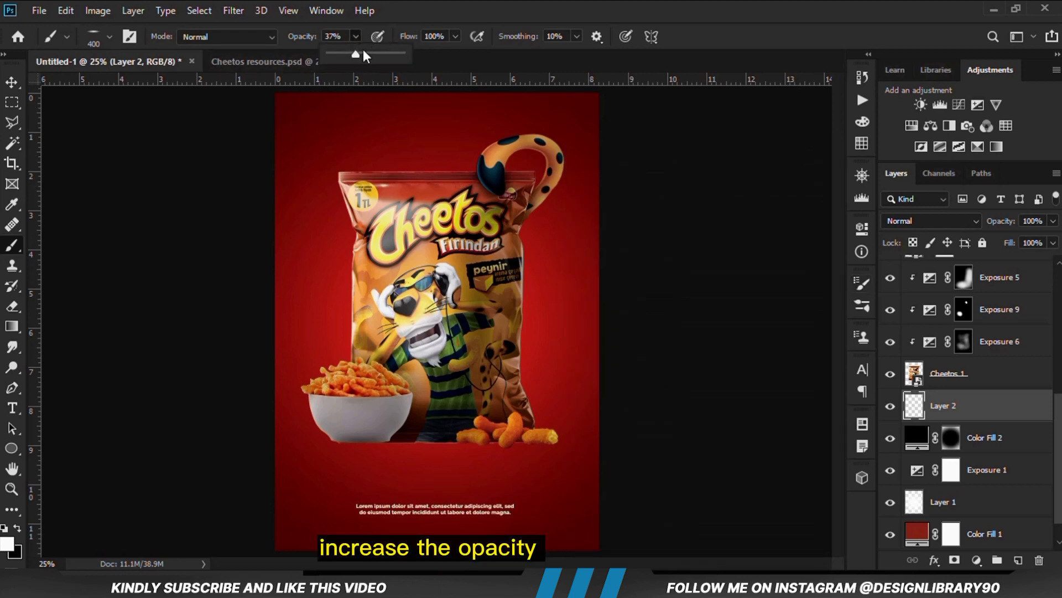
left_click(415, 16)
left_click(18, 529)
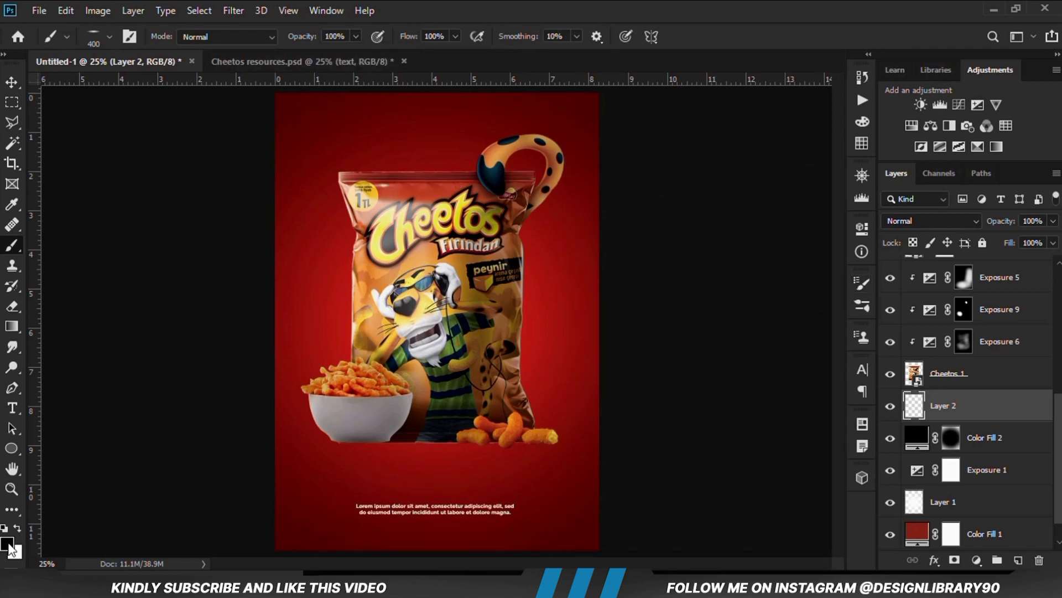
Step: Shrink the brush to 200 px and paint a flat contact shadow under the rightmost loose Cheeto on Layer 2
scroll(514, 444, "up", 5)
key("bracketleft")
key("bracketleft")
key("bracketleft")
key("bracketleft")
key("bracketleft")
key("bracketleft")
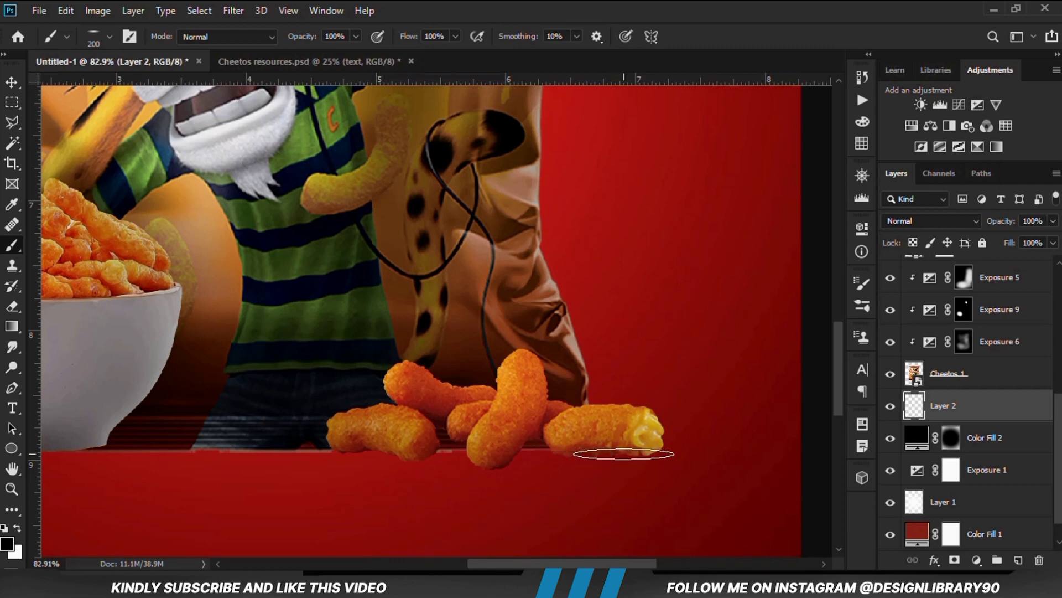
left_click(624, 454)
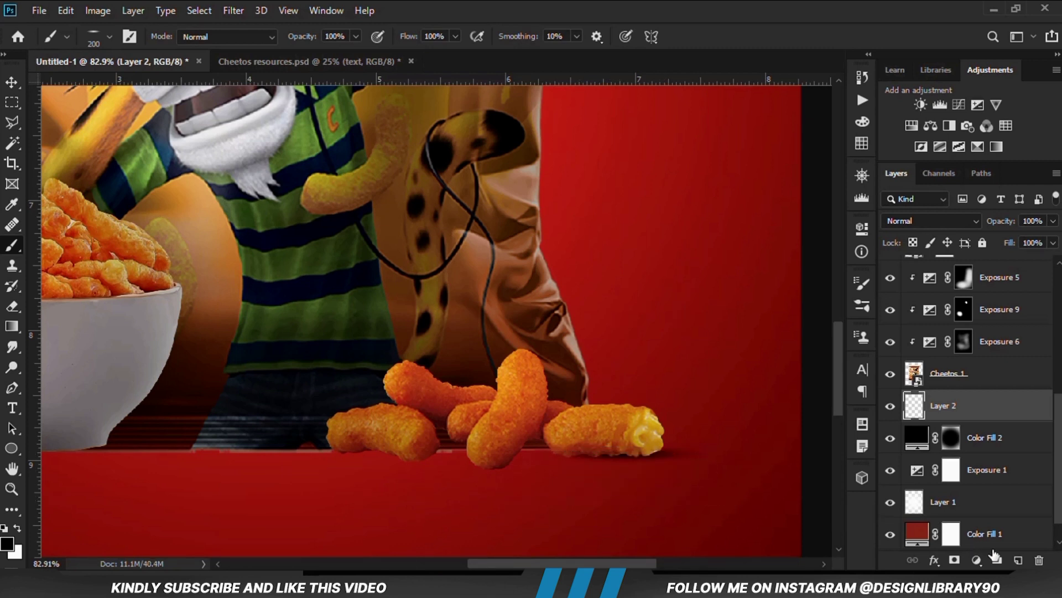
Step: On two new layers, paint contact shadows with a 175 px brush under the middle Cheeto, the leftmost Cheeto and the gaps between them
left_click(1017, 560)
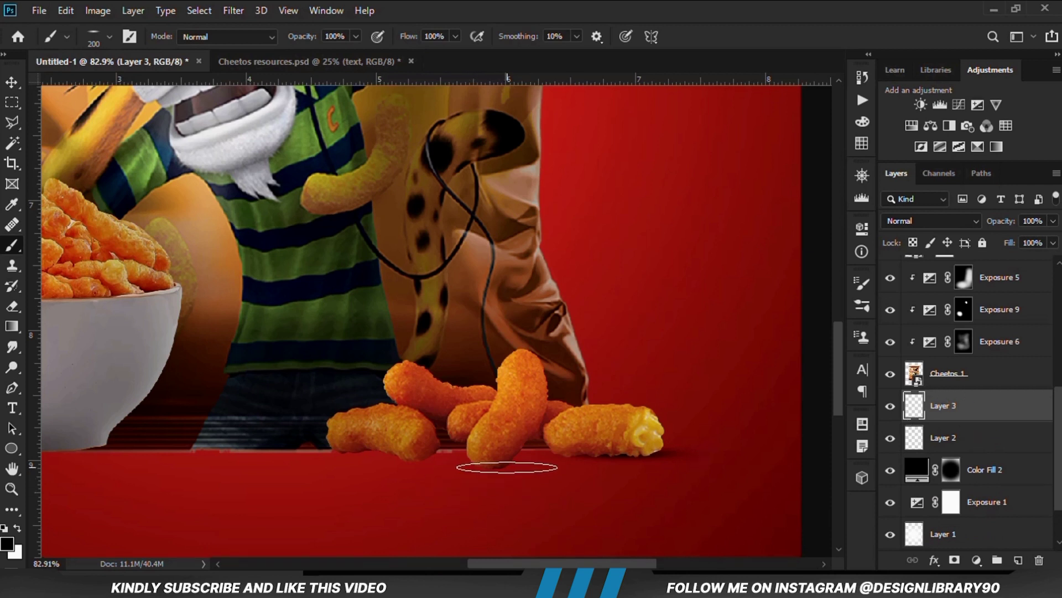
left_click(507, 467)
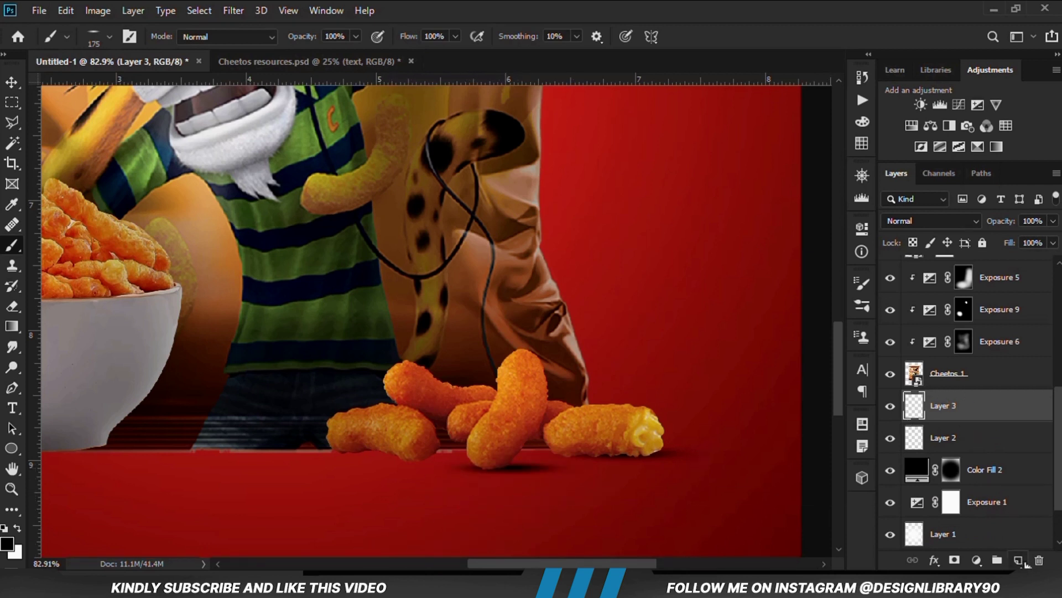
left_click(1022, 561)
scroll(419, 460, "up", 2)
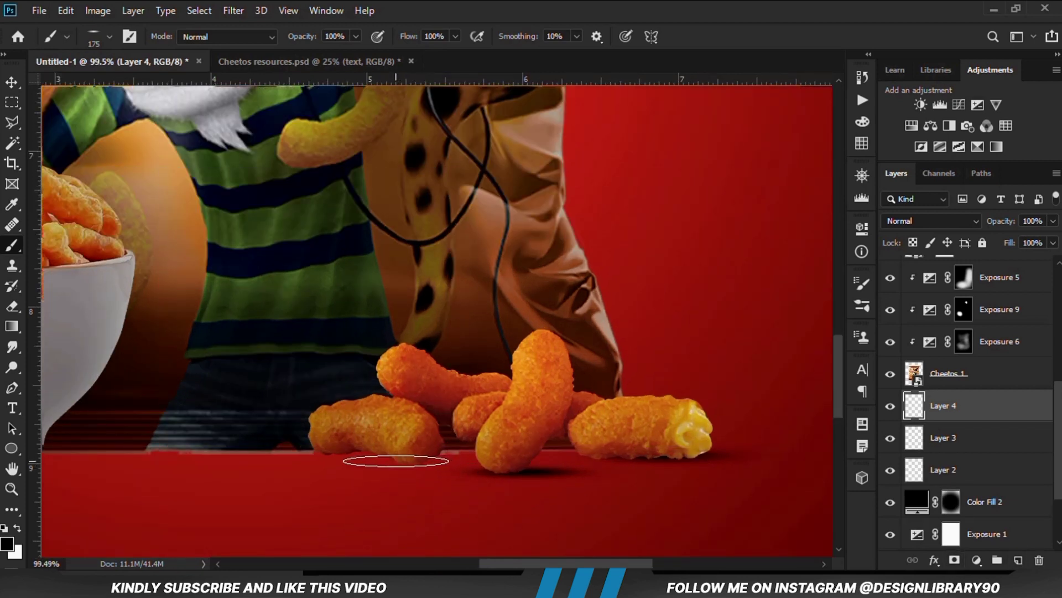
left_click(396, 460)
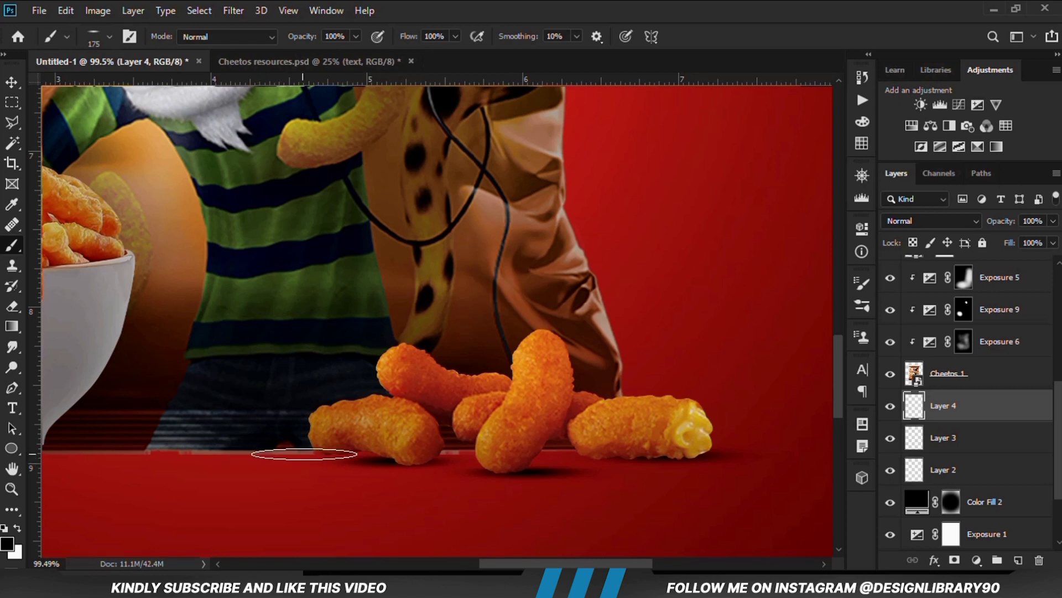
left_click(321, 459)
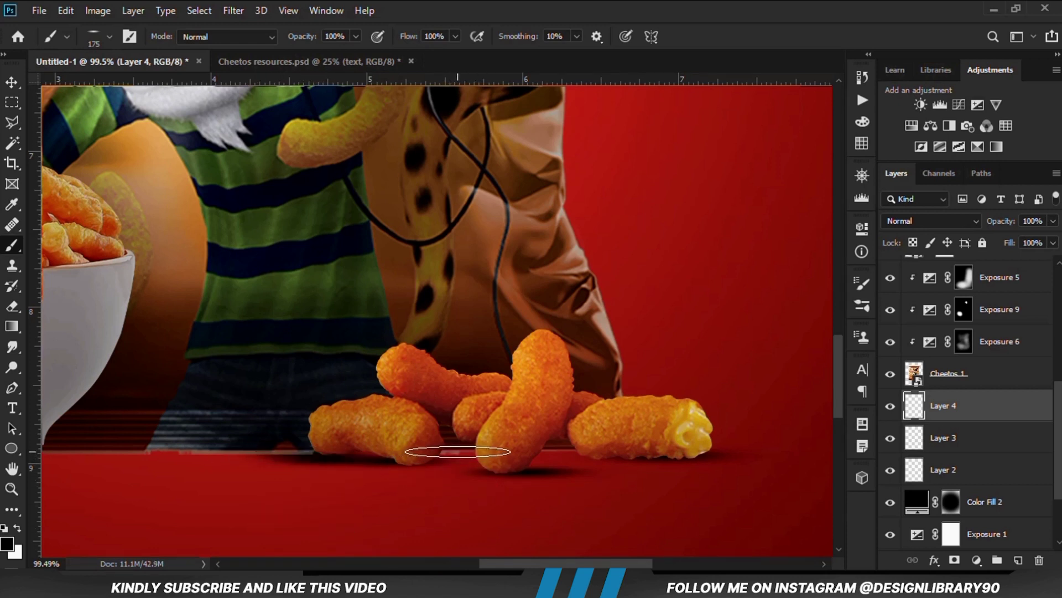
left_click(458, 453)
left_click(560, 454)
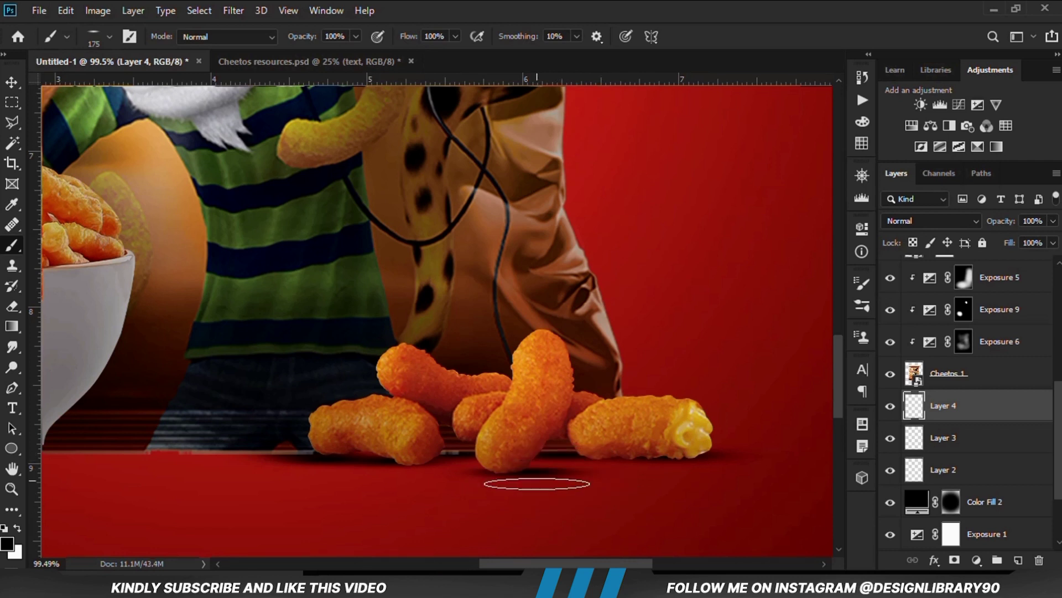
Step: Soften the Cheetos' contact shadows by setting Layer 4 to 70% opacity and Layers 3 and 2 to 61%
left_click(1054, 221)
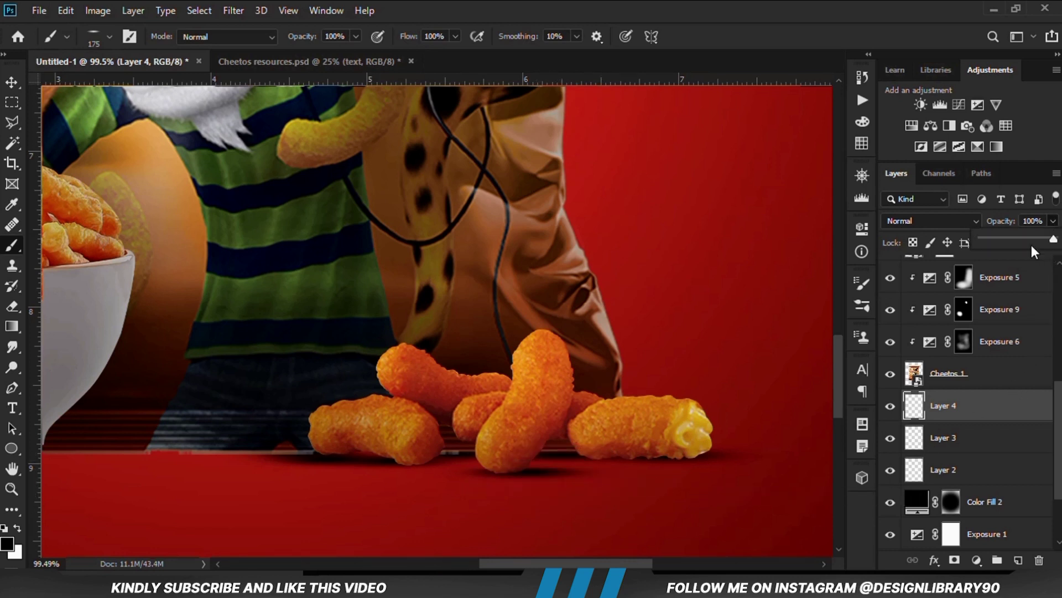
left_click(1034, 238)
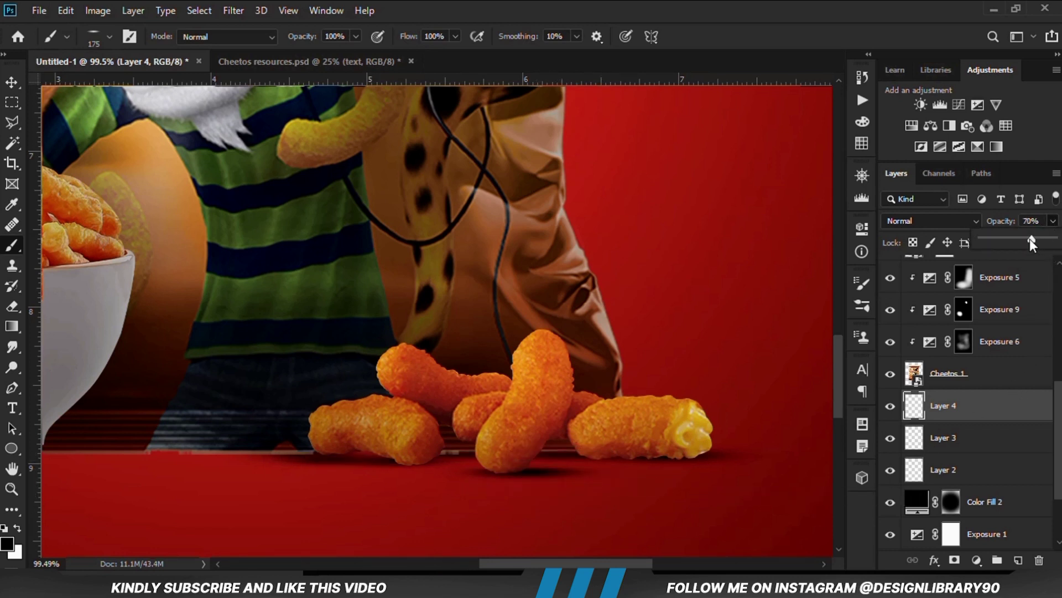
left_click(993, 452)
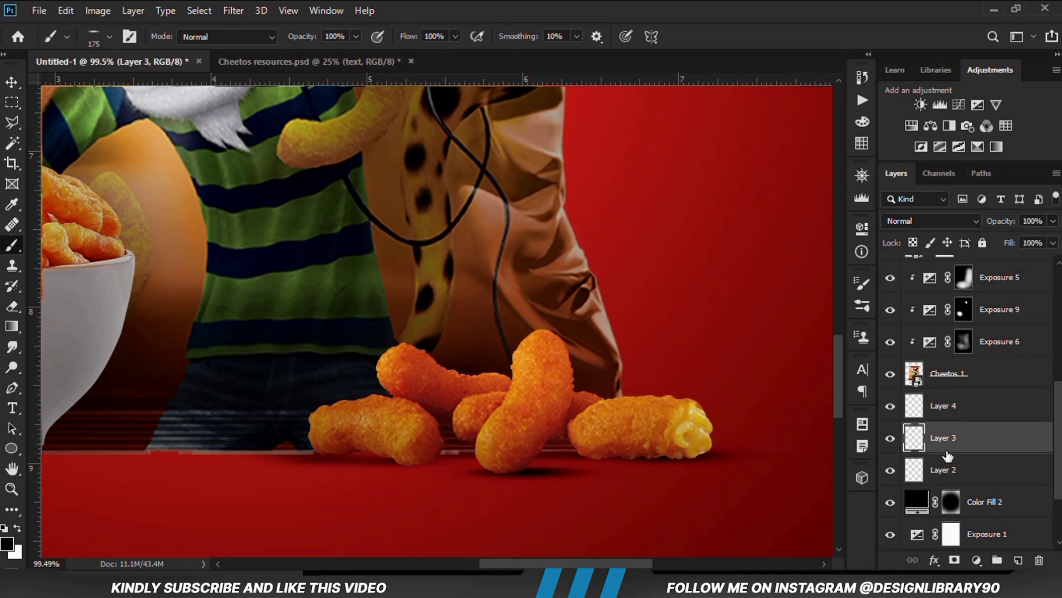
left_click(890, 439)
left_click(891, 438)
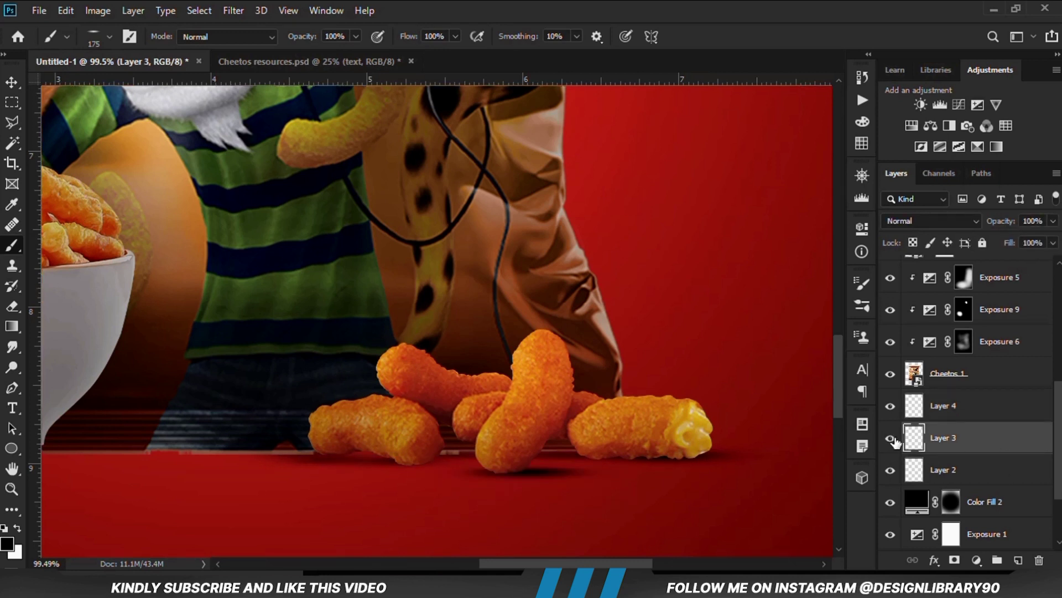
left_click_drag(1052, 220, 1044, 239)
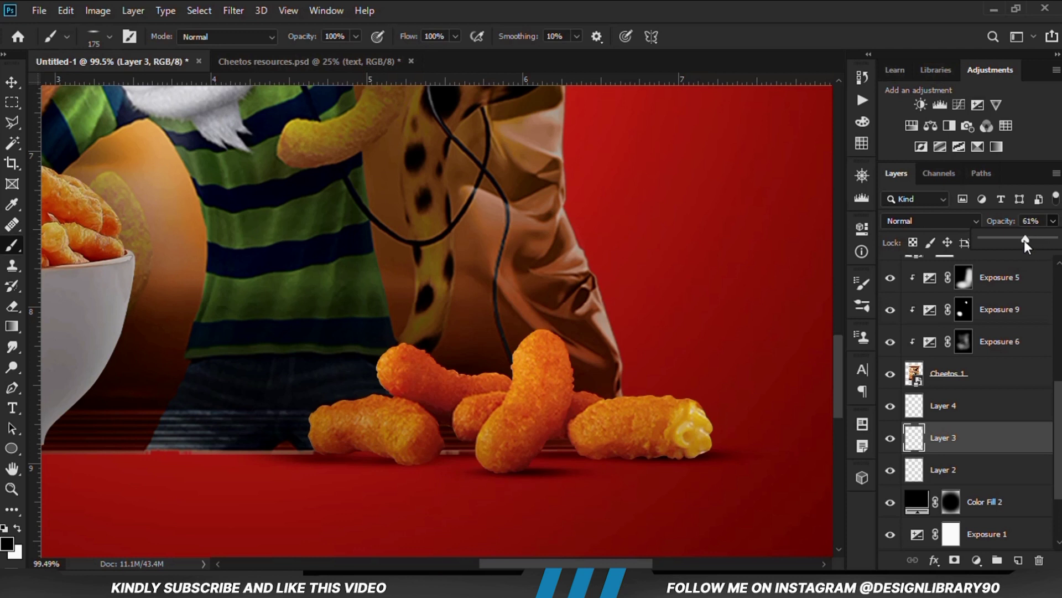
left_click(959, 475)
left_click(959, 475)
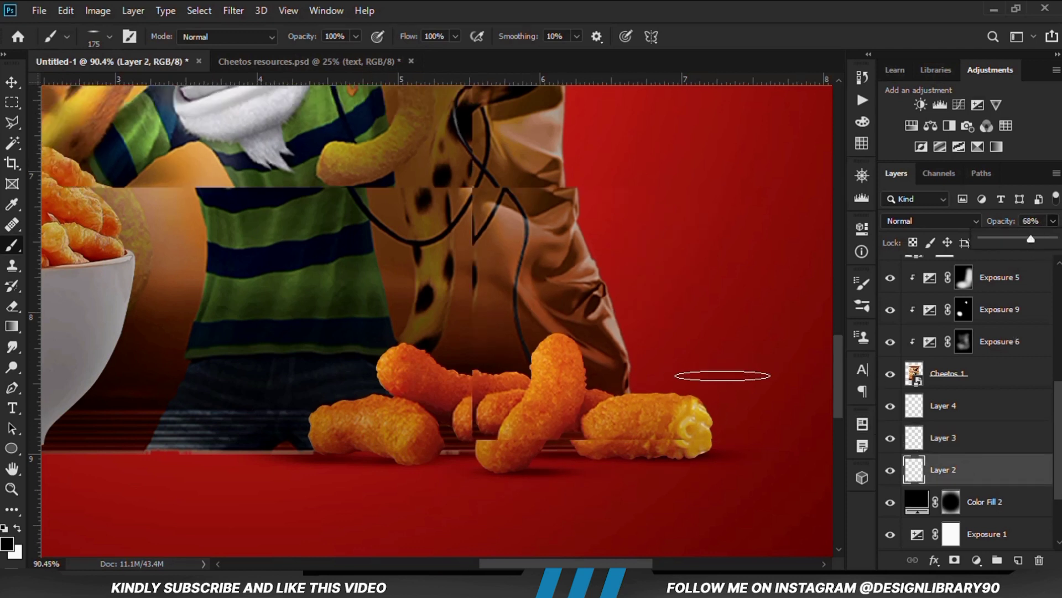
scroll(730, 374, "down", 3)
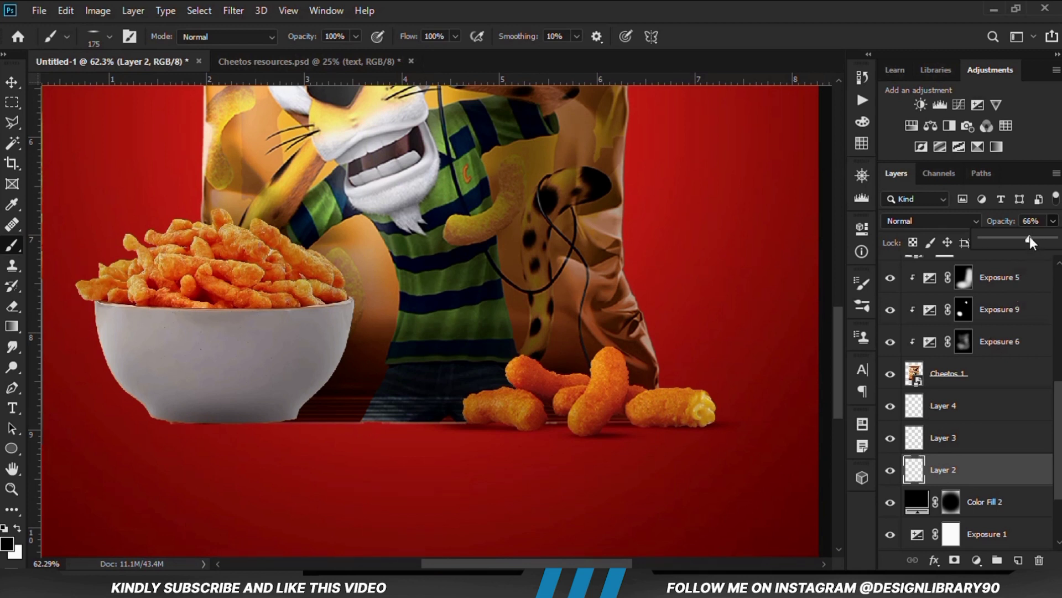
Step: Add a new layer above Layer 2 for the bowl's shadow and enlarge the brush to 500 px
left_click(11, 83)
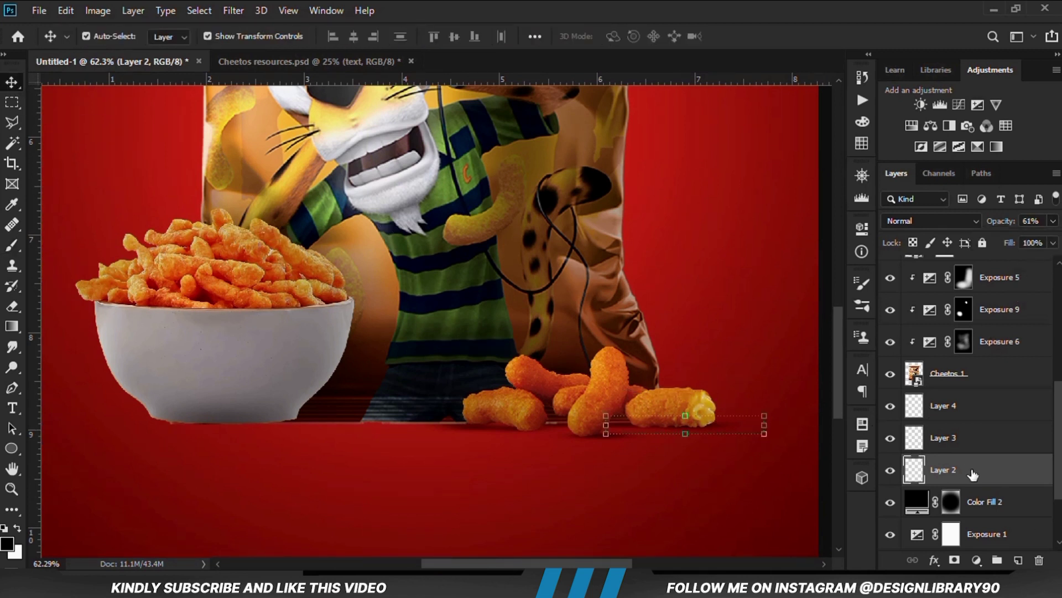
left_click(1019, 560)
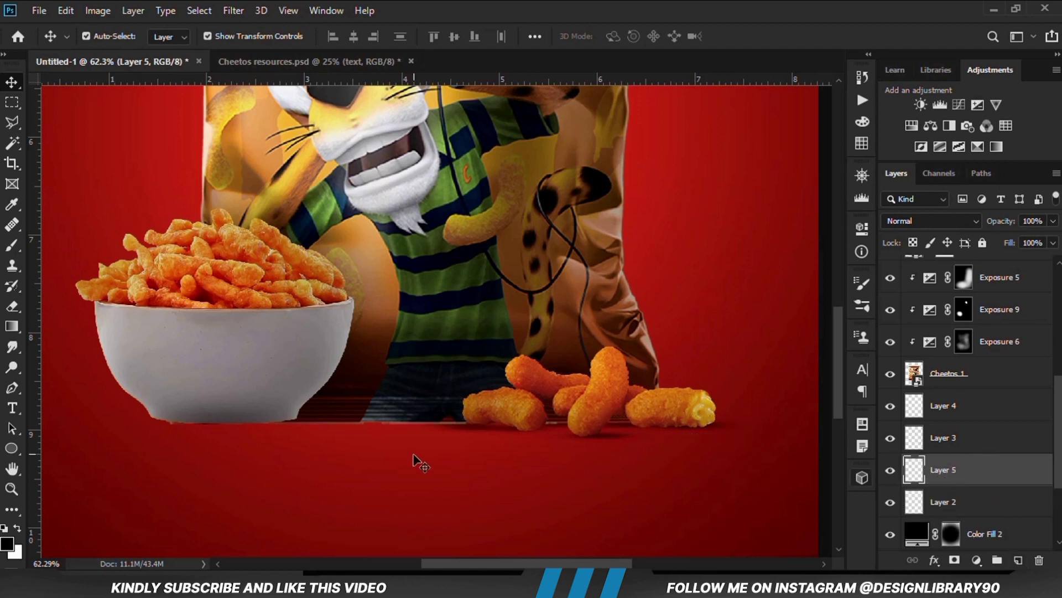
left_click(12, 244)
left_click(63, 249)
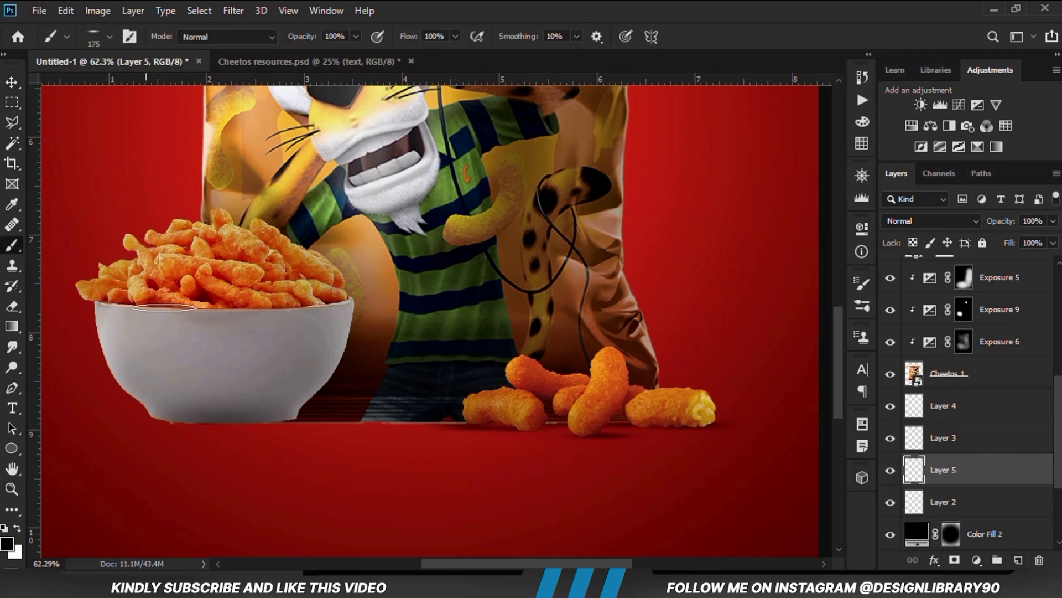
scroll(188, 421, "up", 3)
key("bracketright")
key("bracketright")
key("bracketright")
key("bracketright")
key("bracketright")
key("bracketright")
key("bracketright")
key("bracketright")
key("bracketright")
key("bracketright")
key("bracketright")
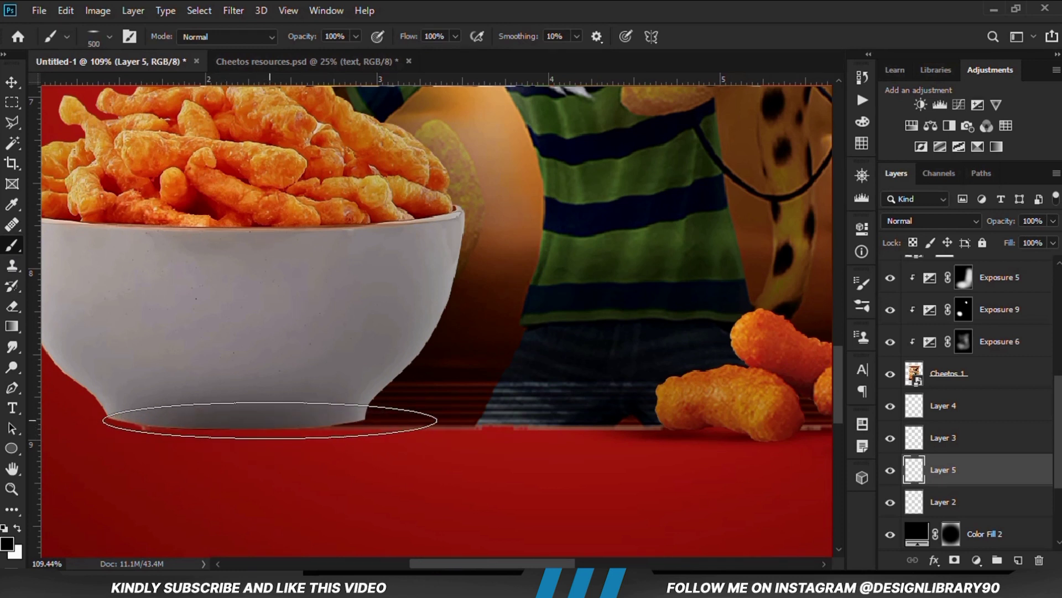
Step: Flatten the brush tip to 7% roundness and paint a contact shadow beneath the bowl's base on Layer 5
right_click(266, 426)
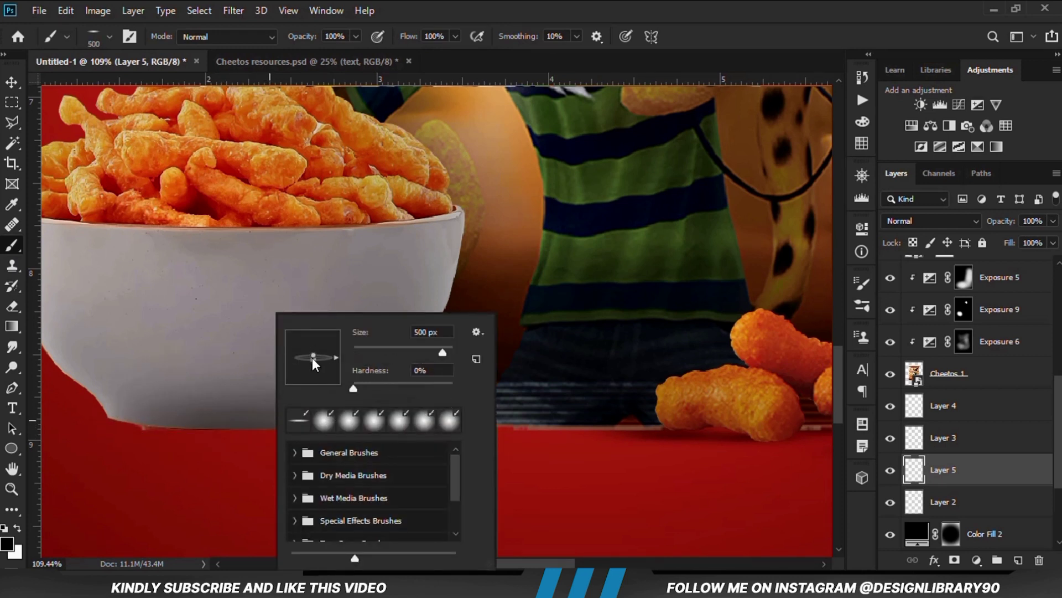
left_click(584, 38)
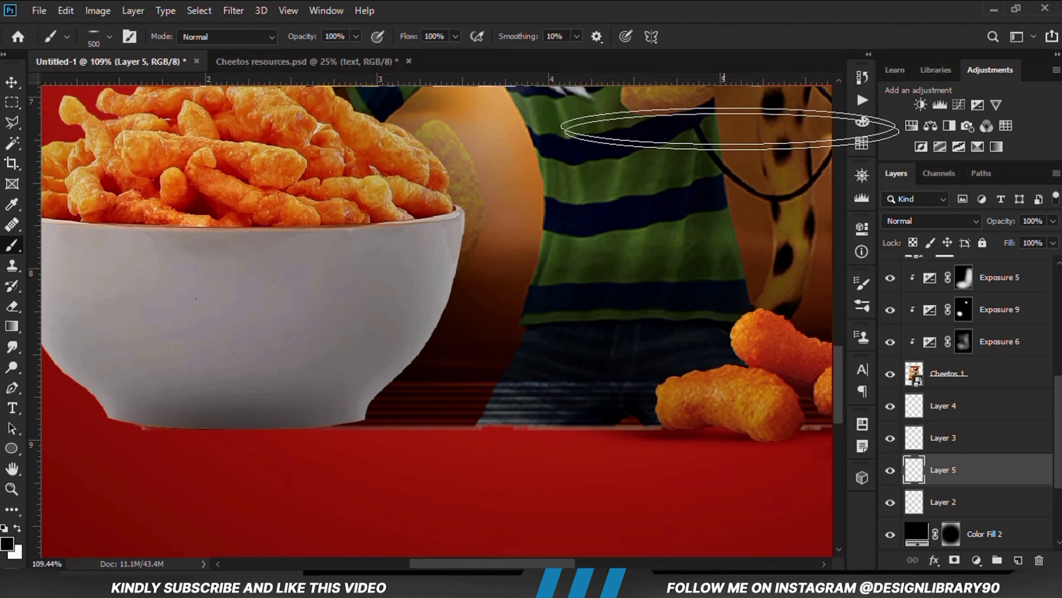
left_click(862, 282)
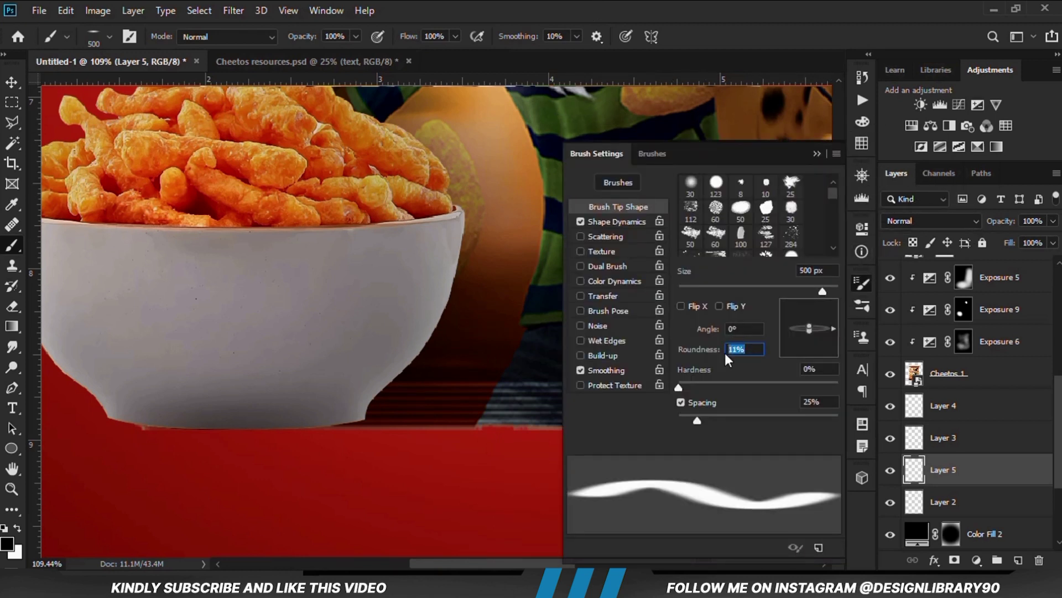
type("7")
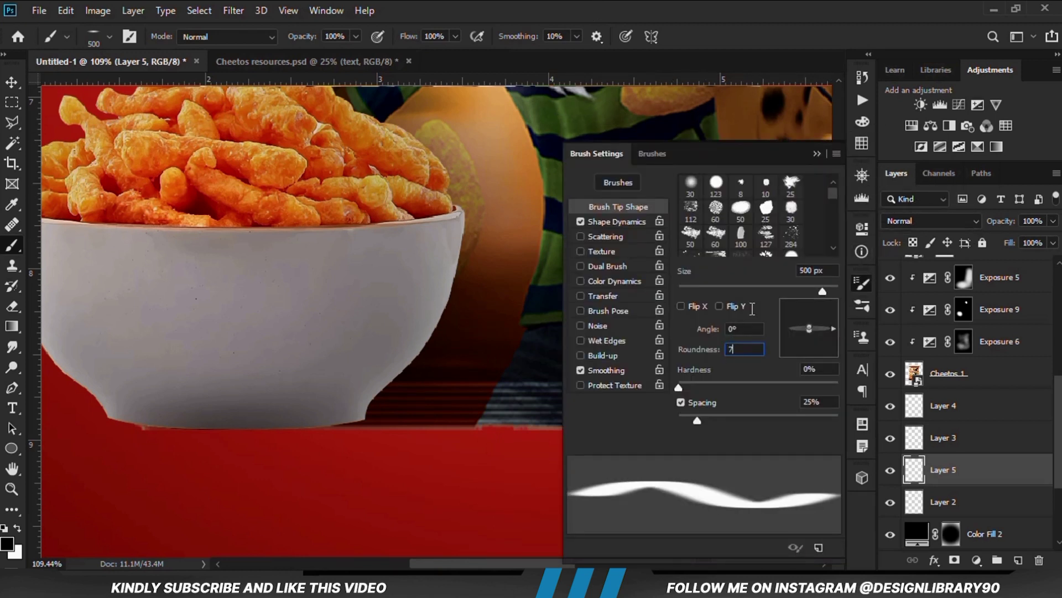
left_click(817, 154)
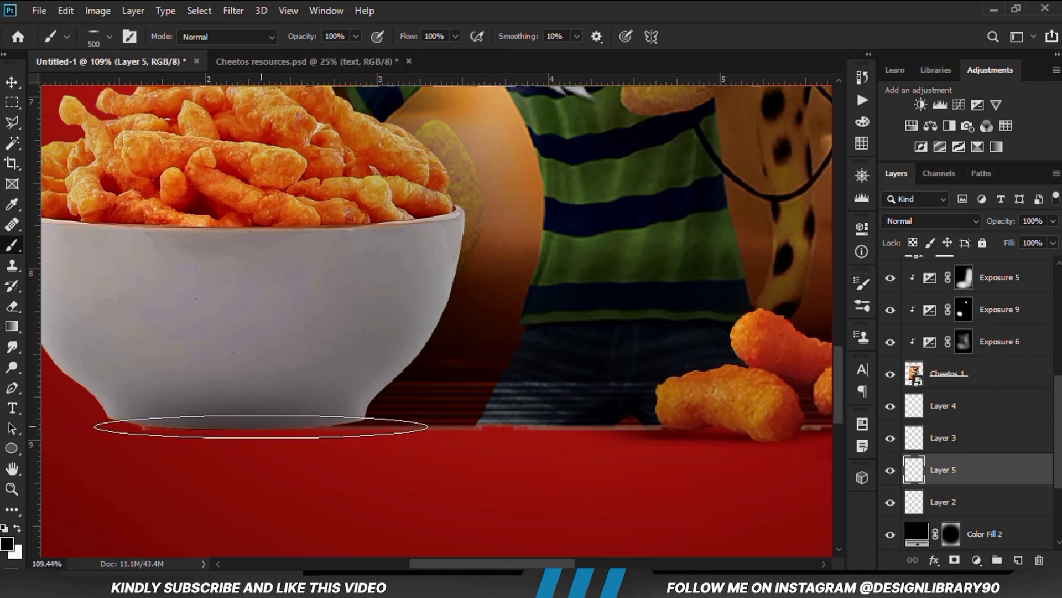
left_click(269, 420)
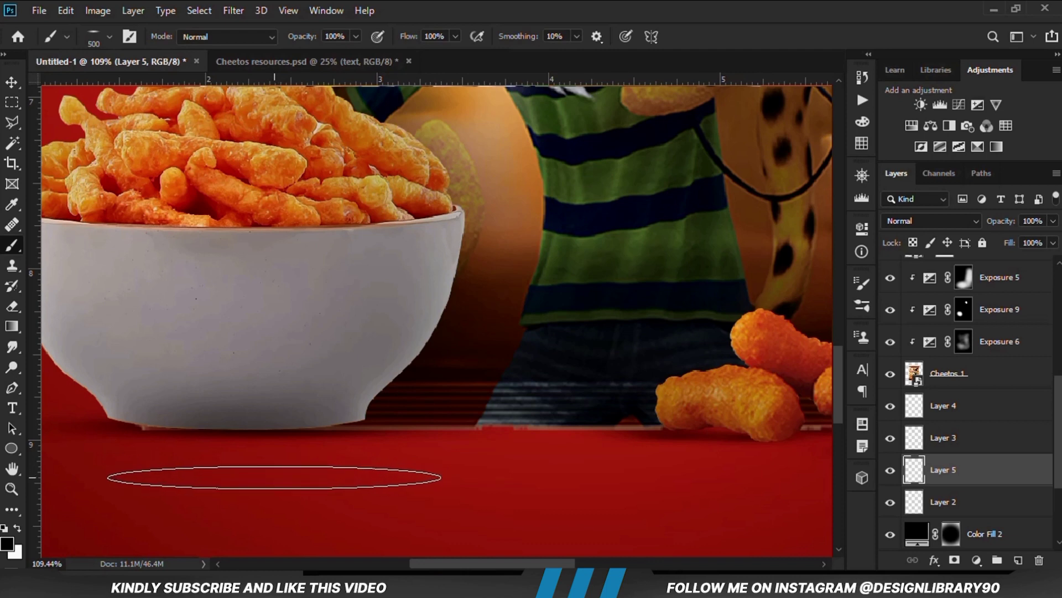
Step: Delete Layer 5 with the contact shadow painted beneath the bowl
scroll(554, 432, "down", 3)
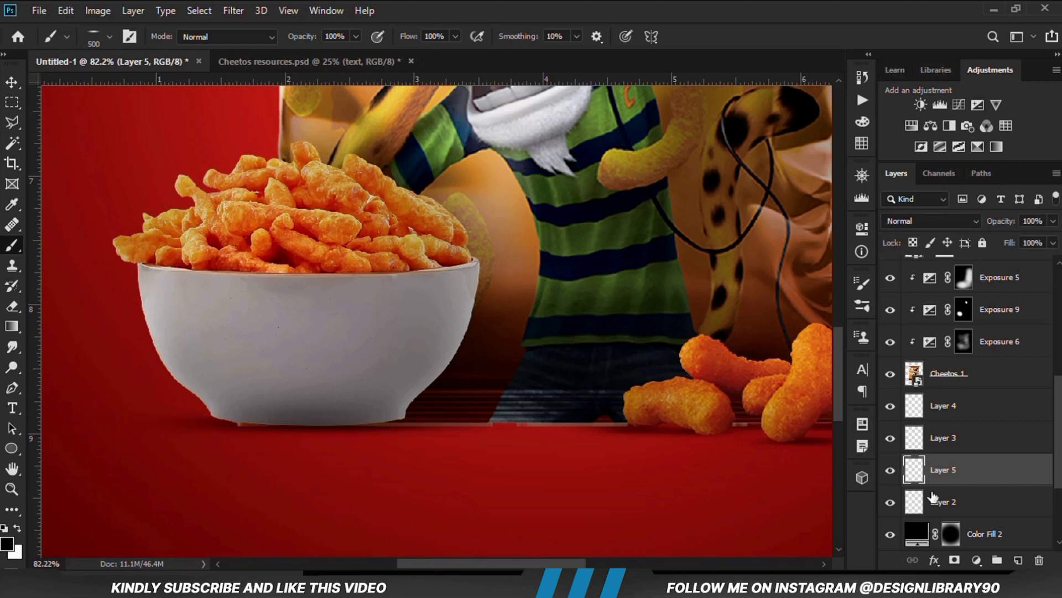
left_click(1039, 559)
left_click(456, 226)
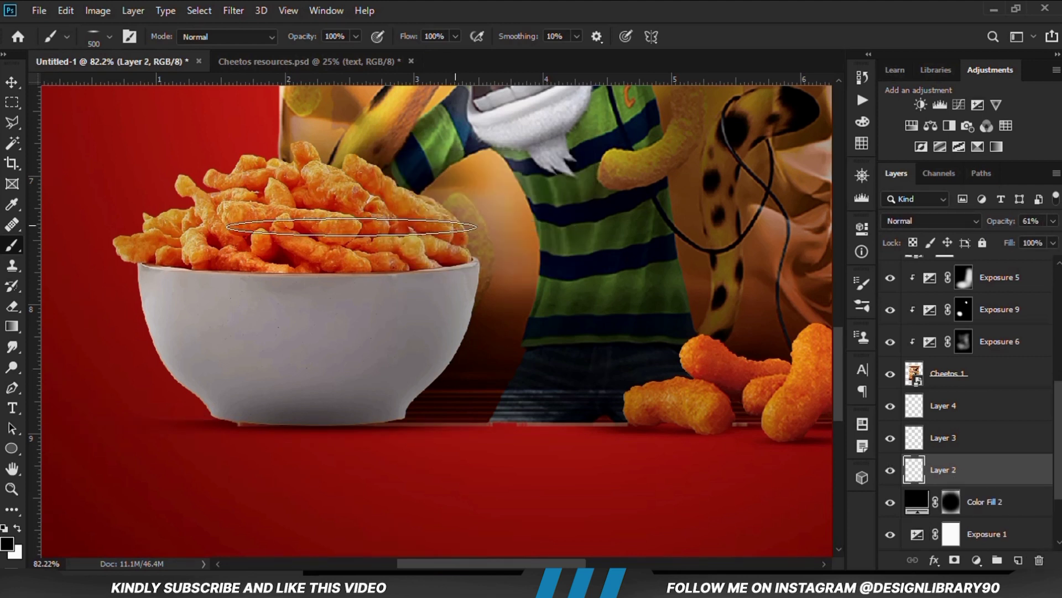
Step: Compare the bowl with and without its Exposure 2 adjustment, leaving the adjustment visible and nothing selected
left_click(13, 83)
left_click(64, 85)
left_click(277, 210)
scroll(318, 231, "down", 6)
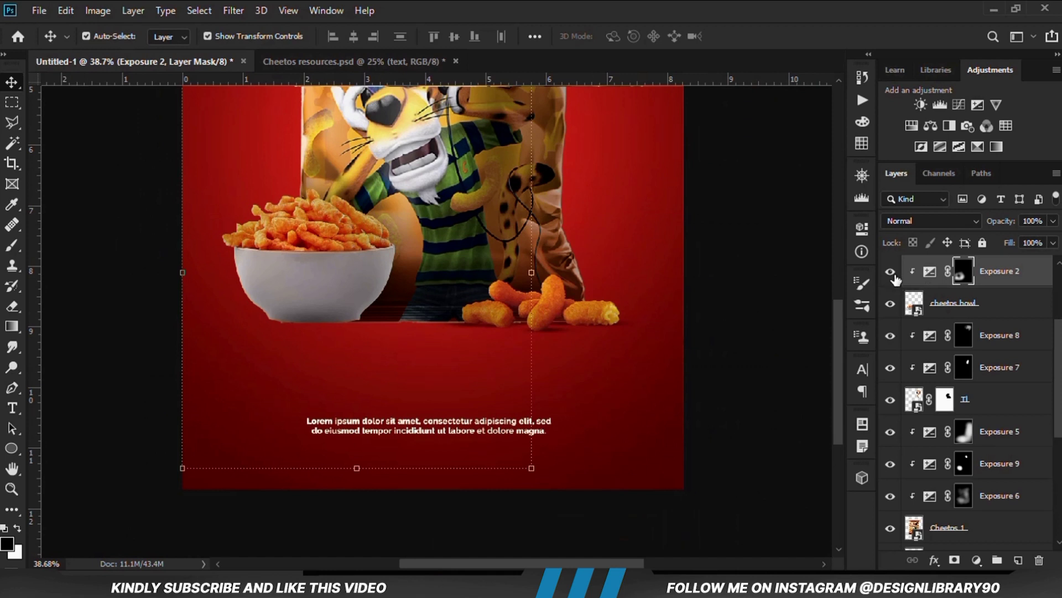
left_click(890, 272)
left_click(890, 271)
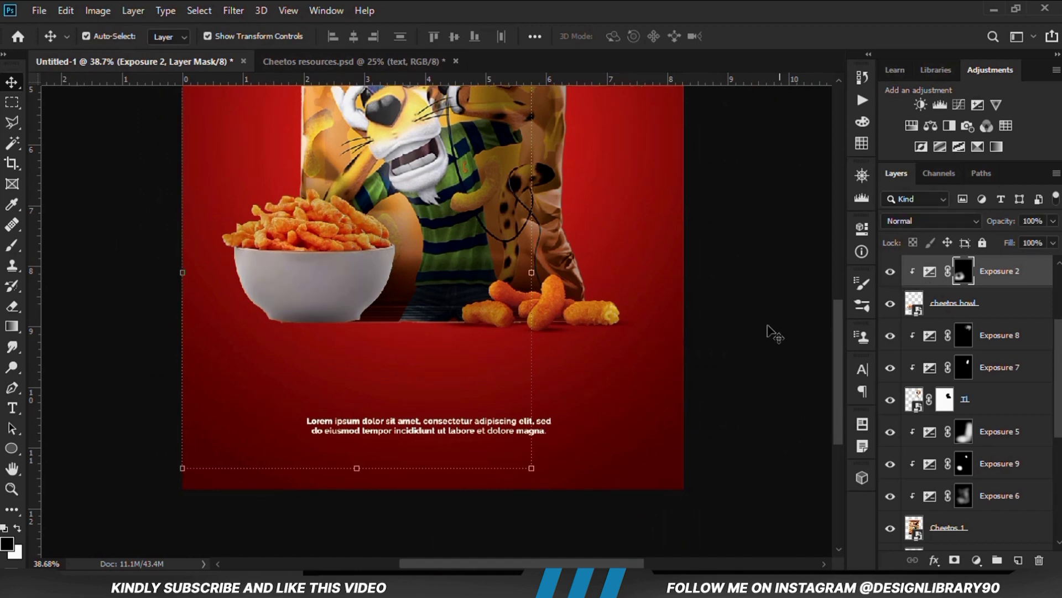
left_click(722, 354)
Step: Add a new empty layer directly above Layer 2 for the shadow beneath the bowl and bag
scroll(1026, 441, "down", 5)
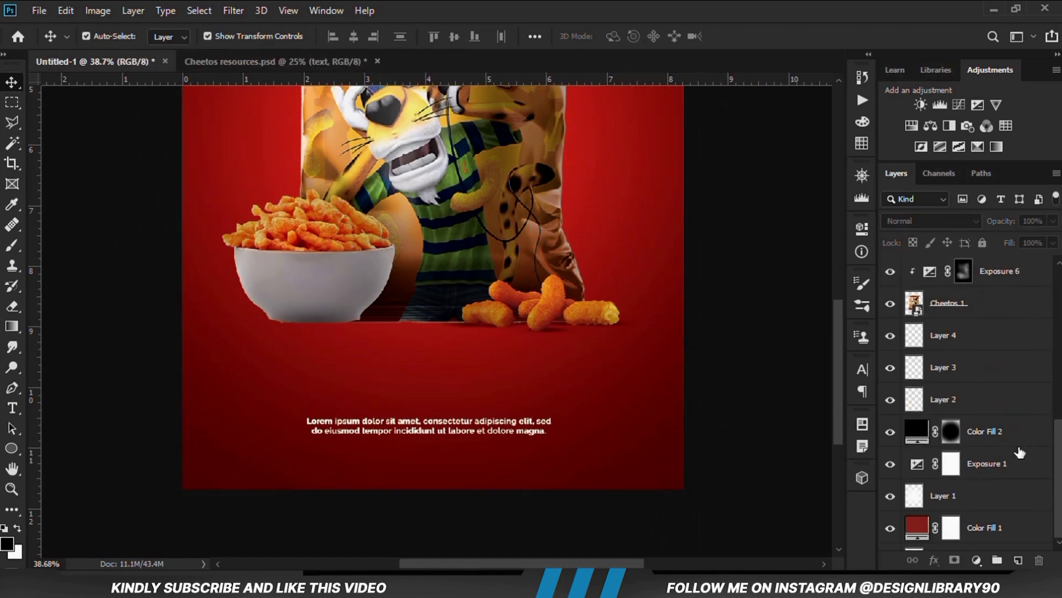
left_click(966, 468)
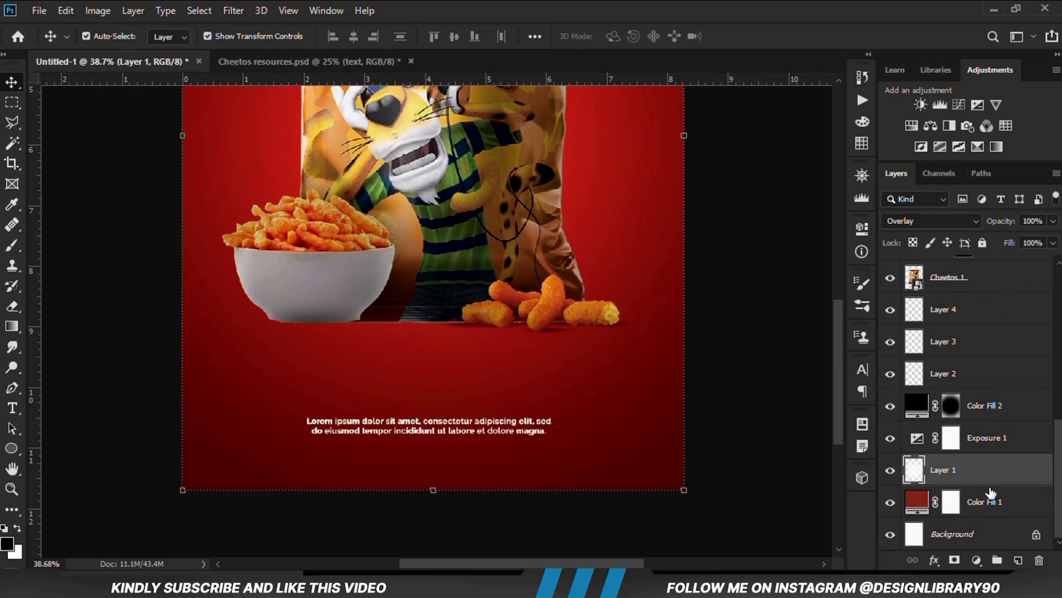
scroll(990, 493, "up", 2)
left_click(971, 443)
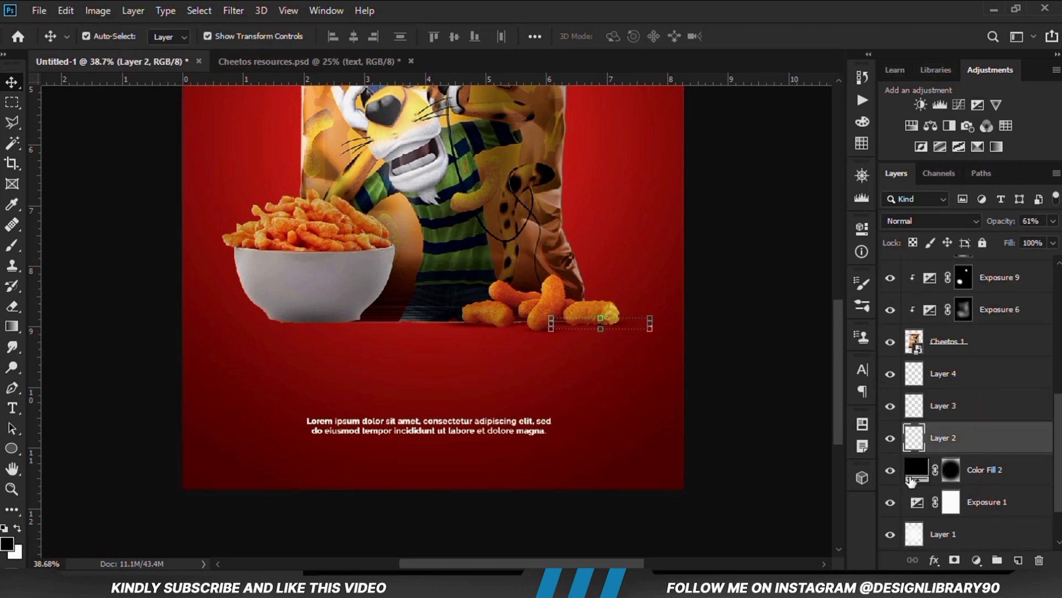
left_click(890, 438)
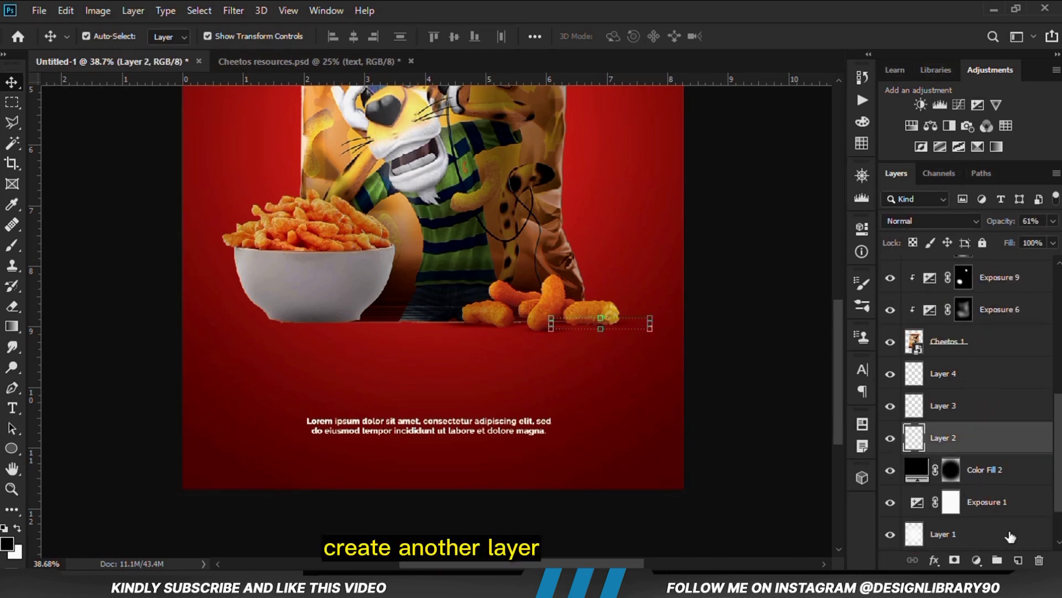
left_click(1017, 560)
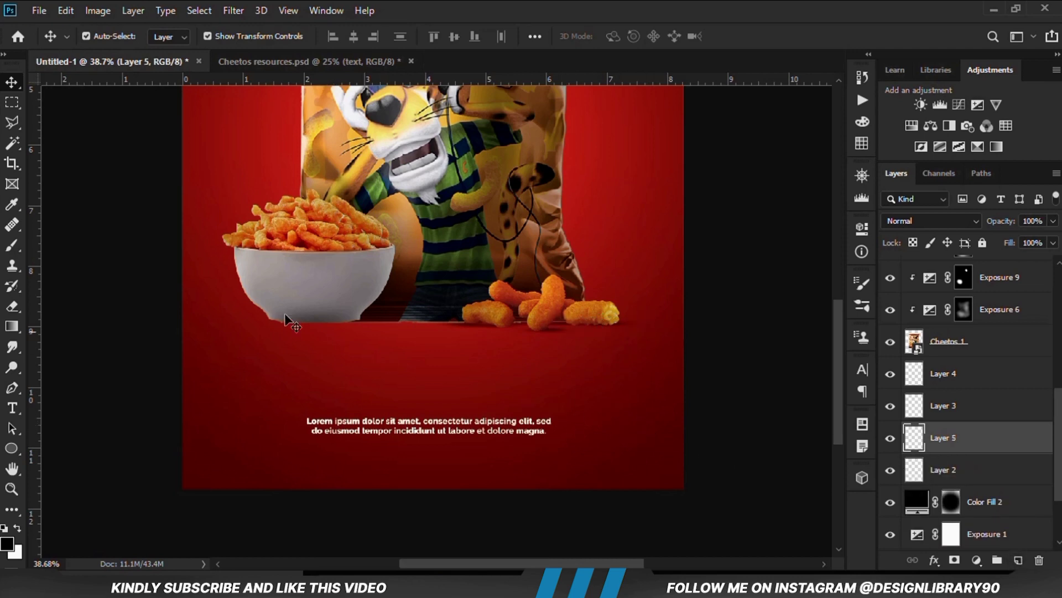
Step: Paint a flat contact shadow along the bases of the bowl and bag on Layer 5, reducing the brush from 500 to 250 px
left_click(24, 243)
left_click(64, 247)
scroll(405, 328, "up", 2)
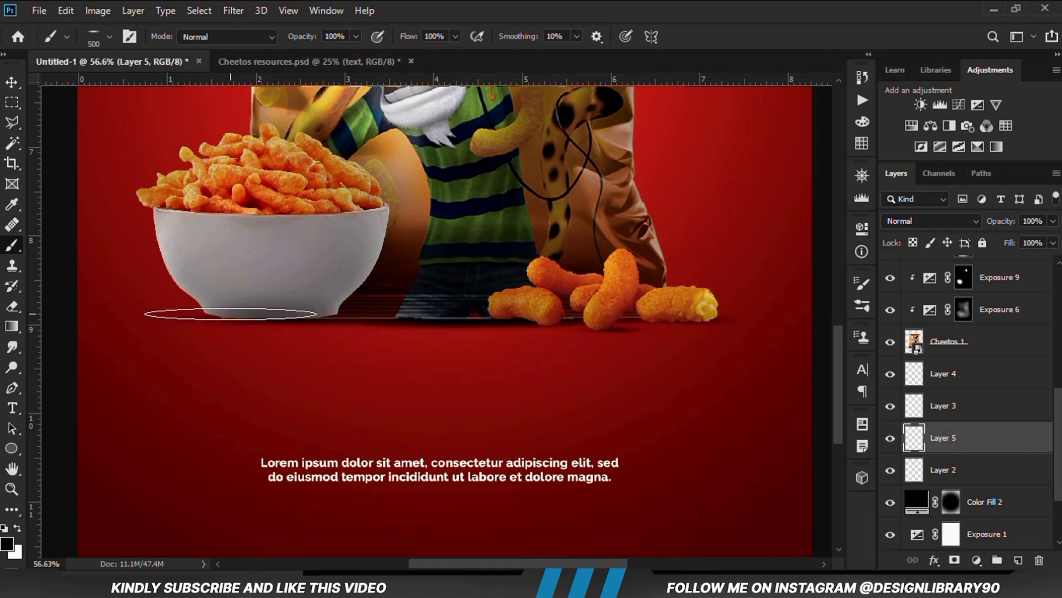
key("bracketleft")
key("bracketleft")
key("bracketleft")
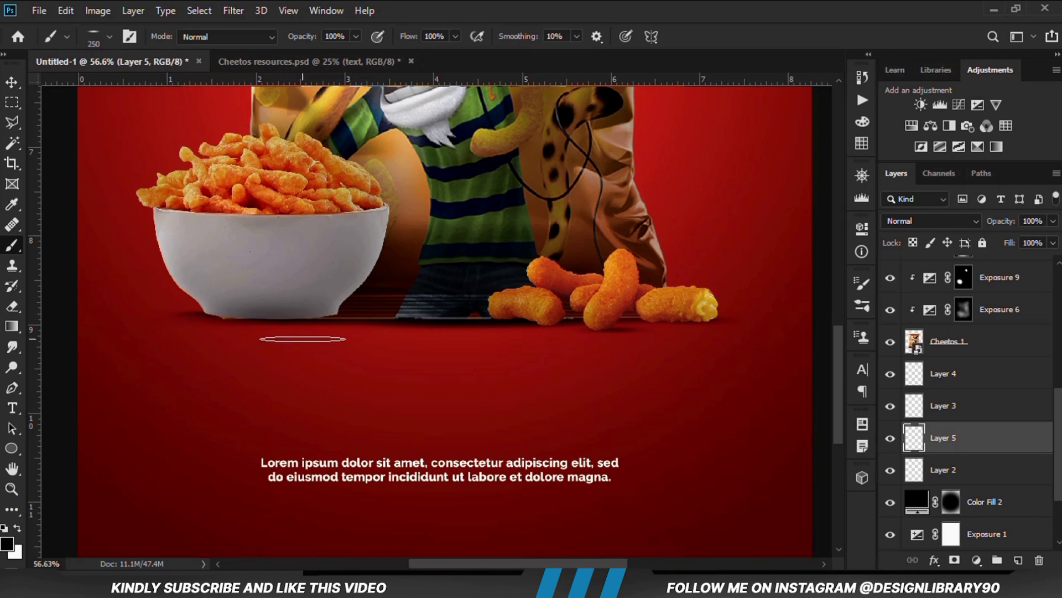
scroll(243, 332, "up", 3)
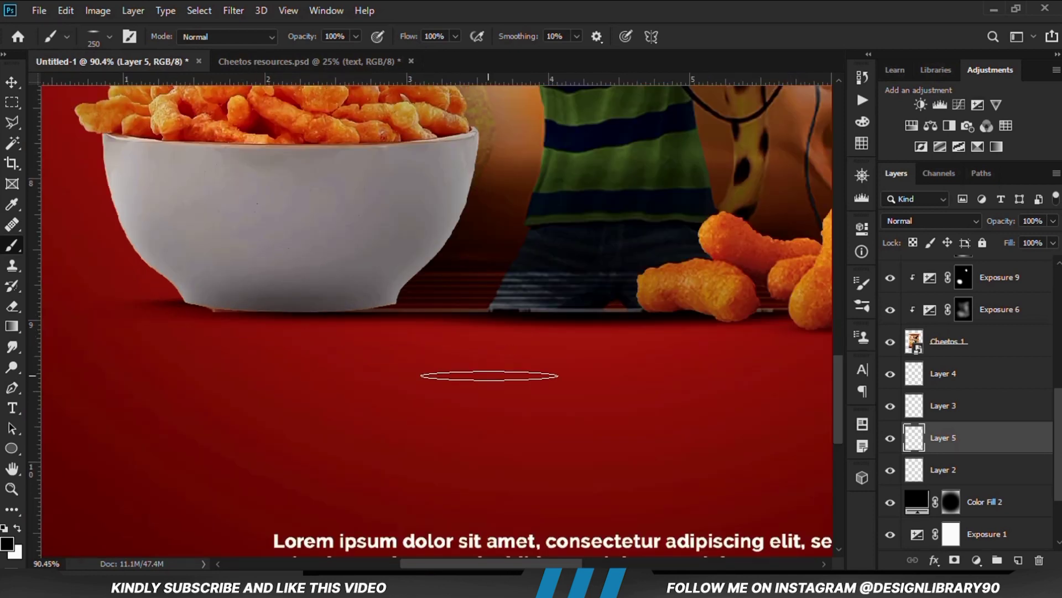
Step: Warp the Cheetos 1 bag image so its lower-left edge rises slightly behind the bowl's base
left_click(11, 84)
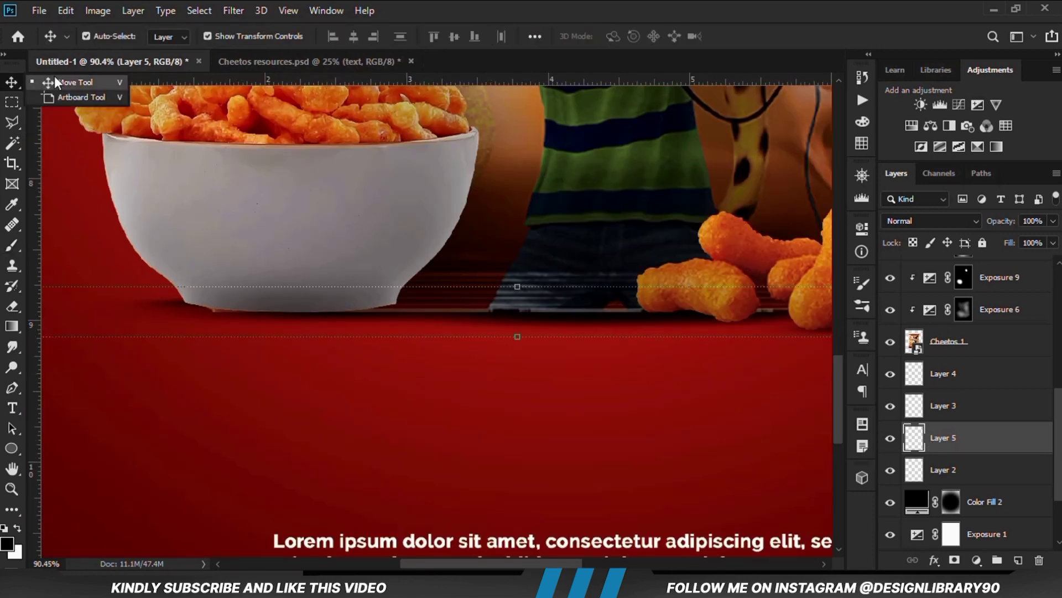
left_click(520, 204)
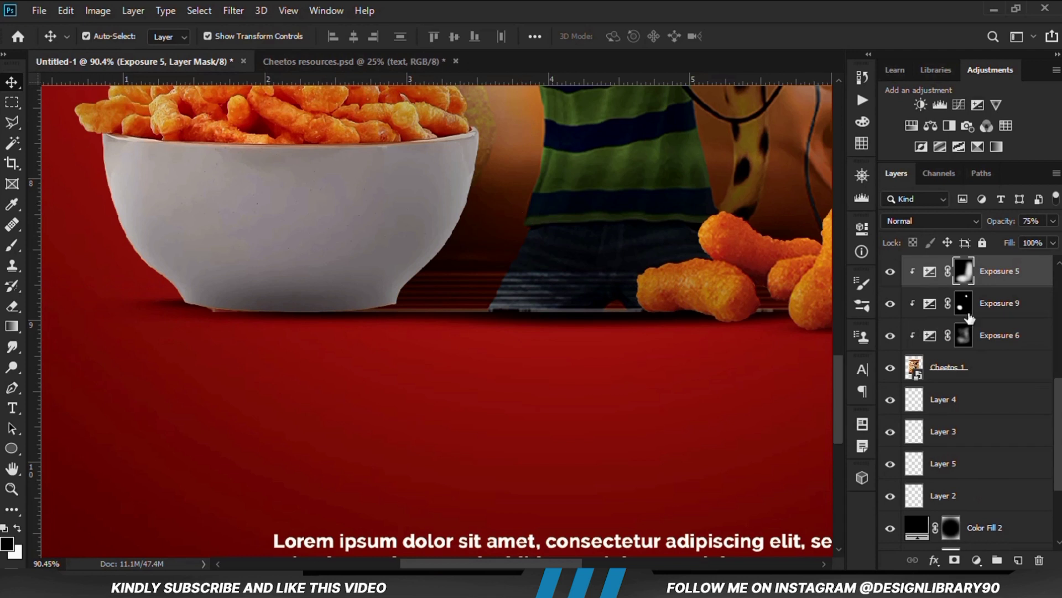
left_click(952, 375)
left_click(886, 369)
left_click(887, 369)
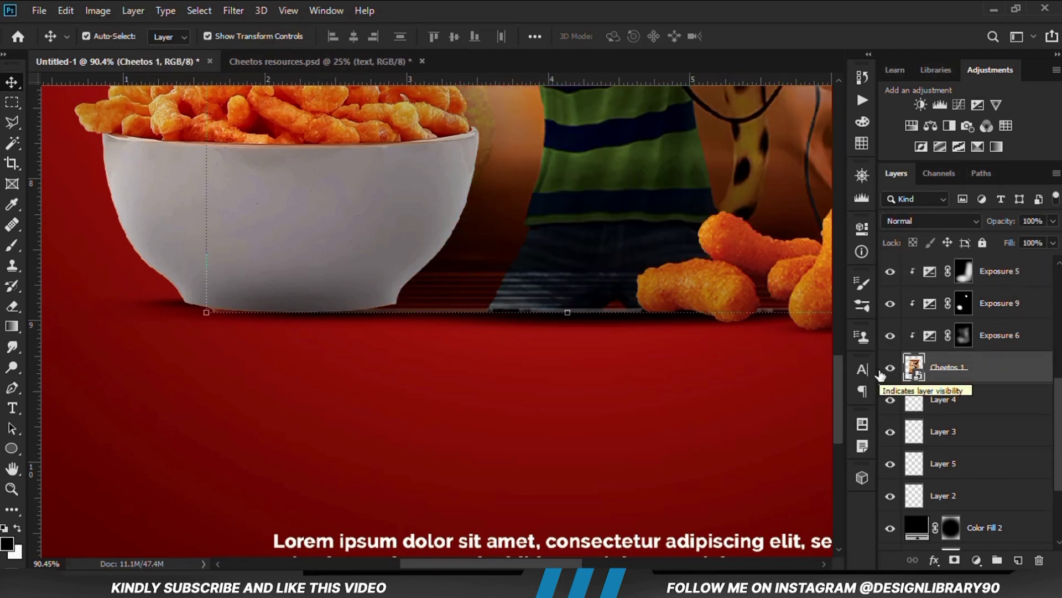
key("ctrl+t")
right_click(409, 297)
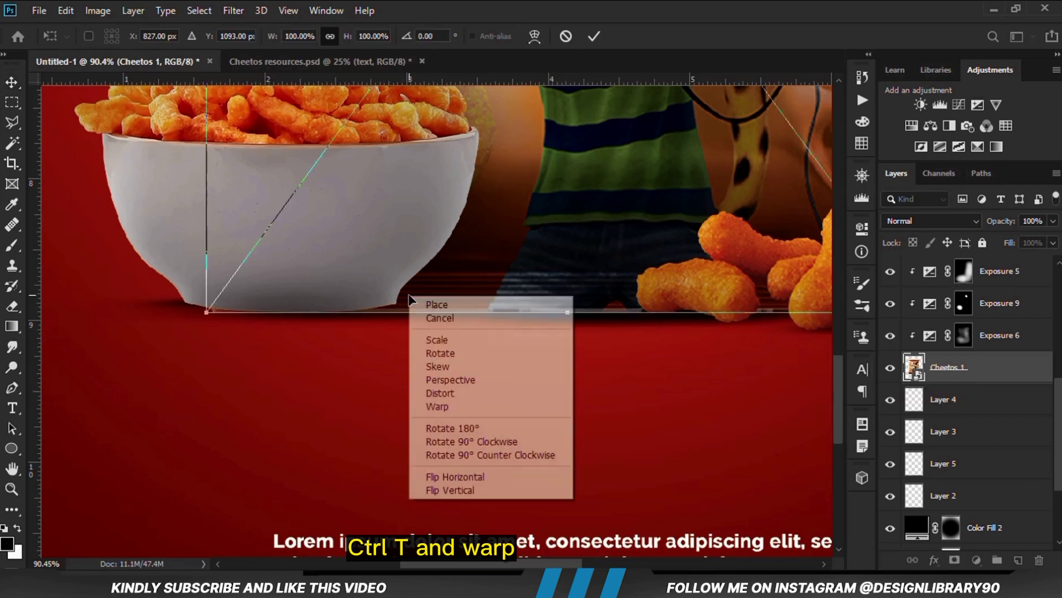
left_click(437, 407)
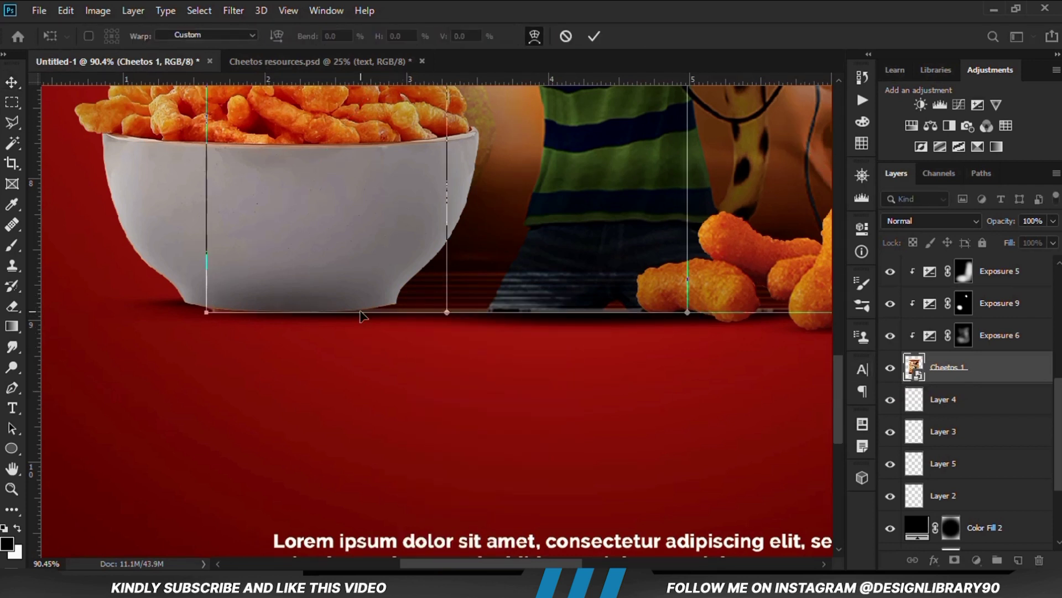
mouse_move(360, 314)
left_mouse_down()
mouse_move(371, 308)
mouse_move(352, 299)
left_mouse_up()
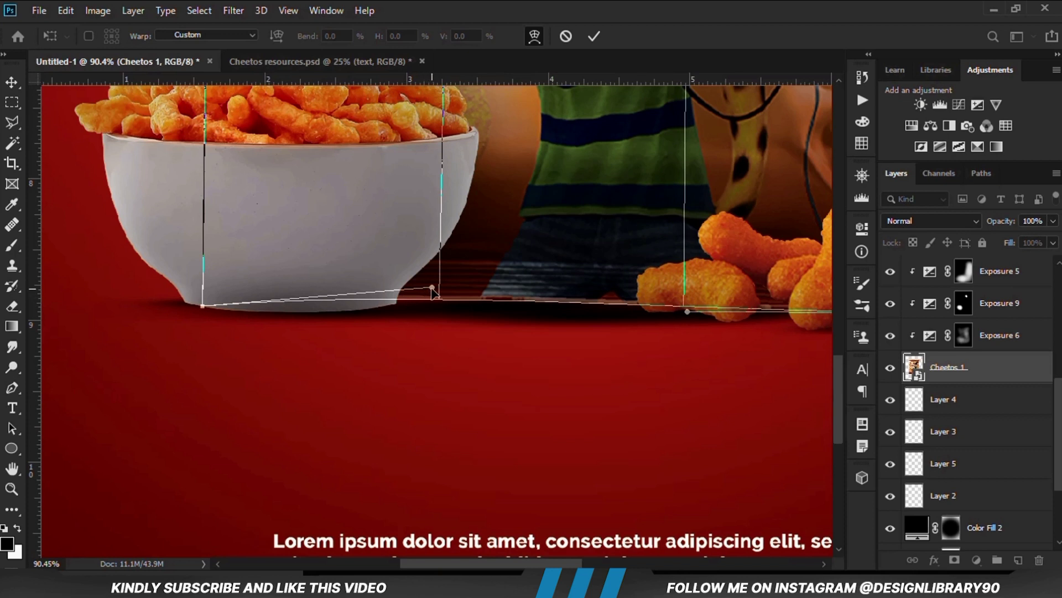
left_click_drag(432, 288, 428, 301)
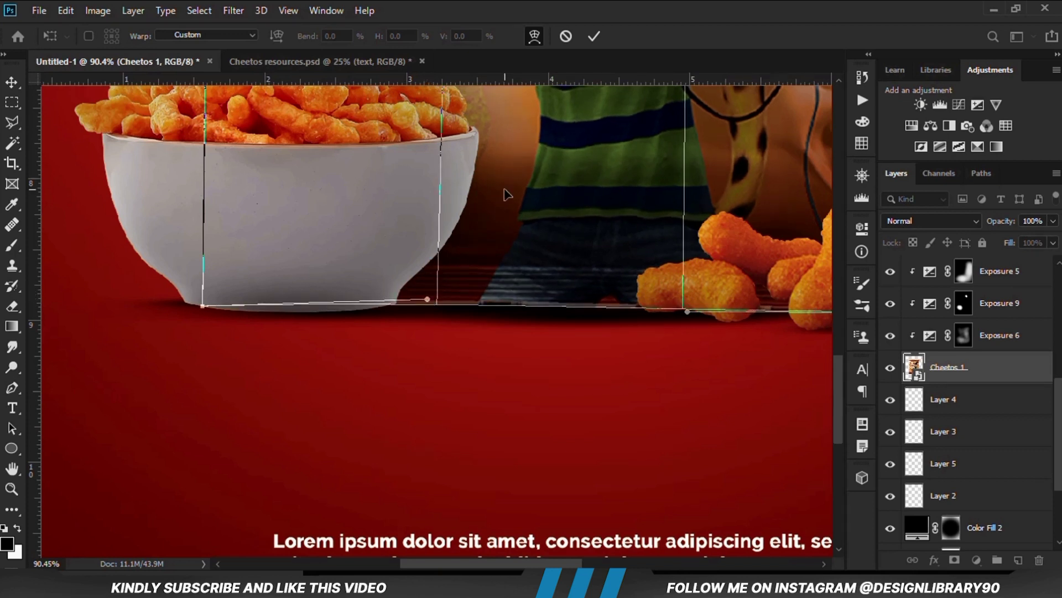
key("Return")
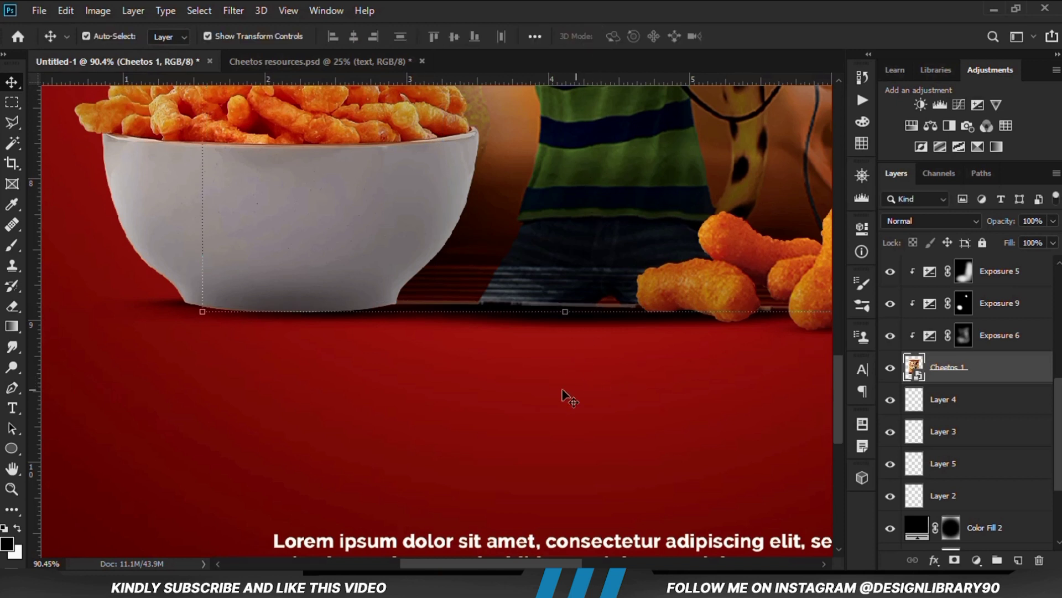
Step: Hide the shadow on Layer 5 and add a new empty layer directly above it
scroll(553, 407, "down", 1)
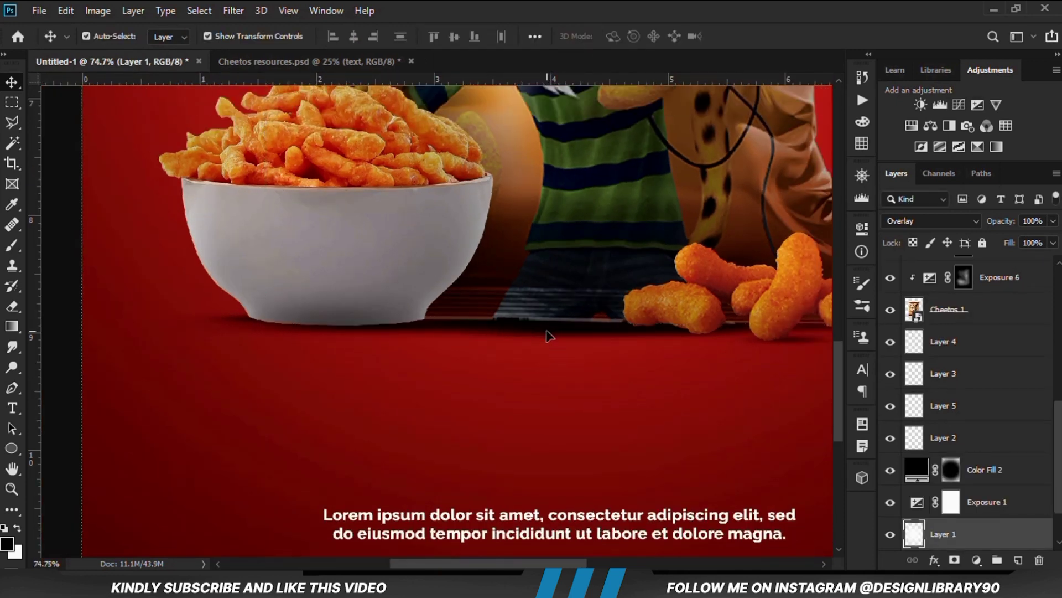
left_click(548, 334)
left_click(891, 410)
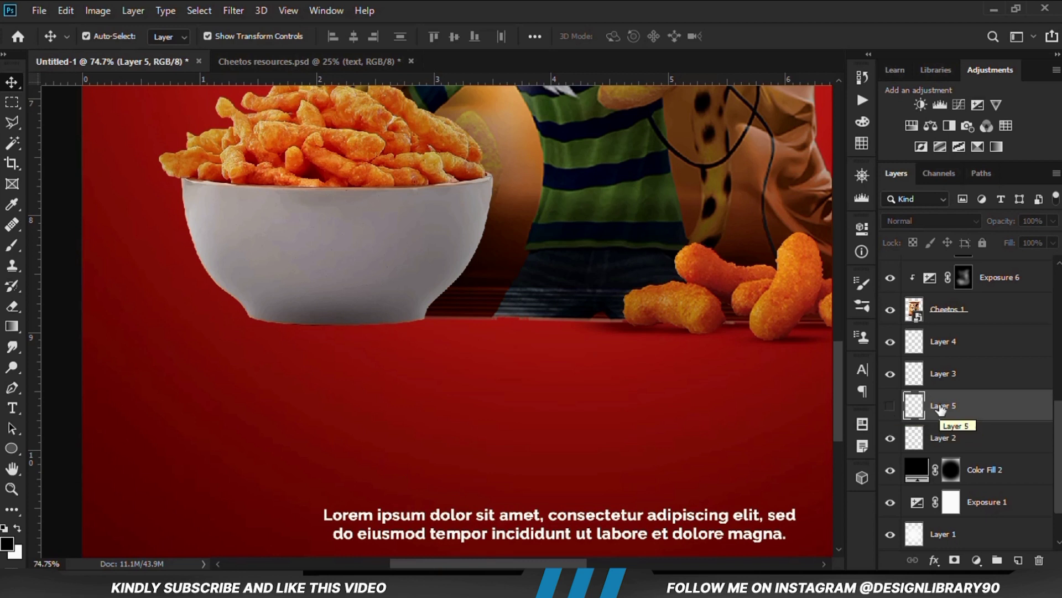
left_click(1019, 559)
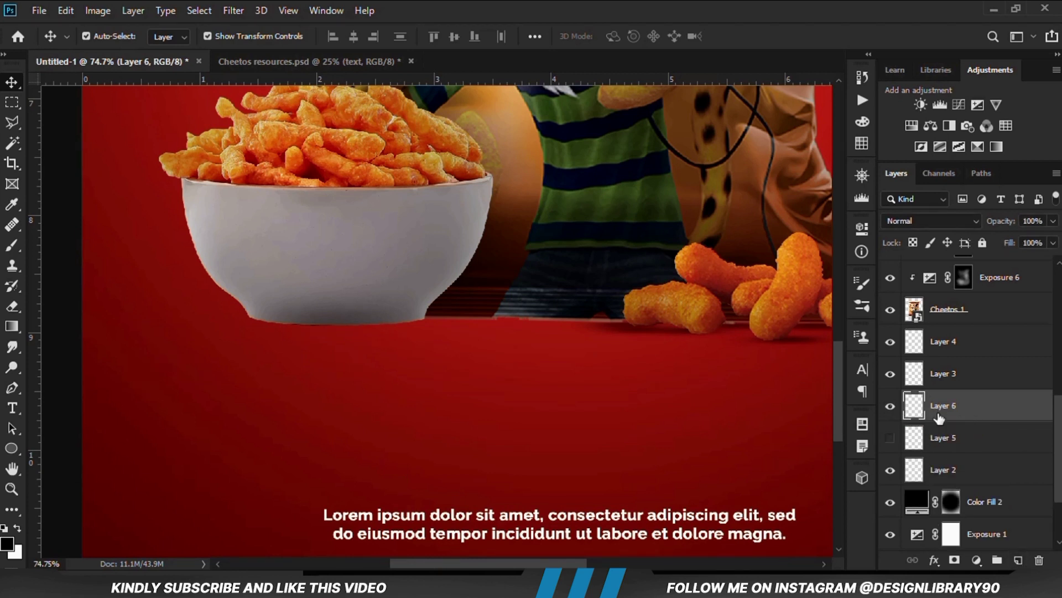
Step: Paint contact shadows under both ends of the bowl's base on Layer 6 with the flattened 250 px brush
right_click(12, 245)
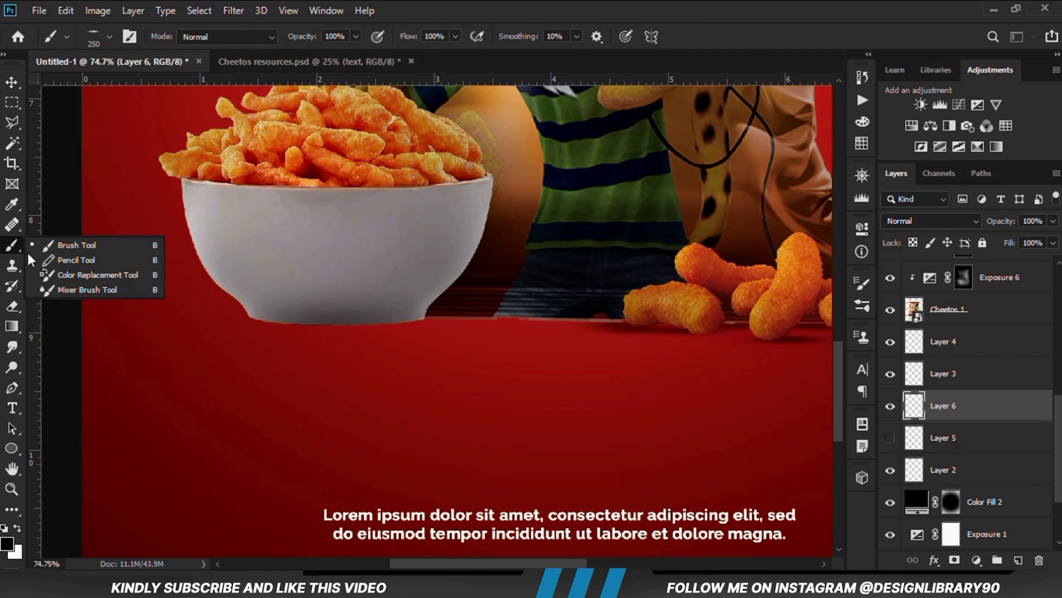
left_click(68, 244)
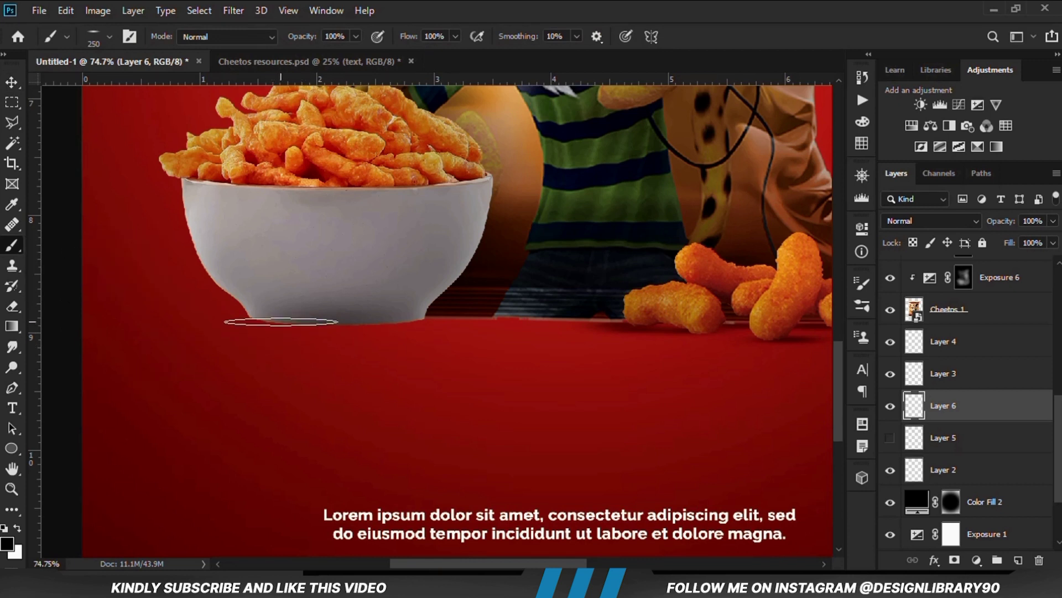
left_click(281, 322)
left_click(383, 321)
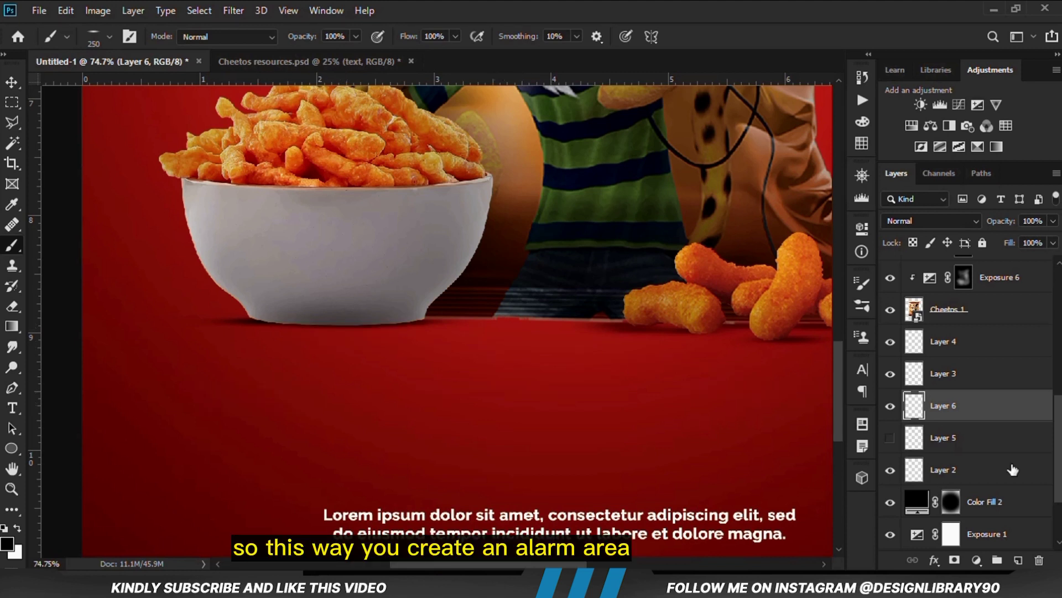
Step: Add a layer above Layer 6 and paint a 500 px contact shadow beneath the bag between the bowl and loose Cheetos
left_click(1018, 560)
key("bracketright")
key("bracketright")
key("bracketright")
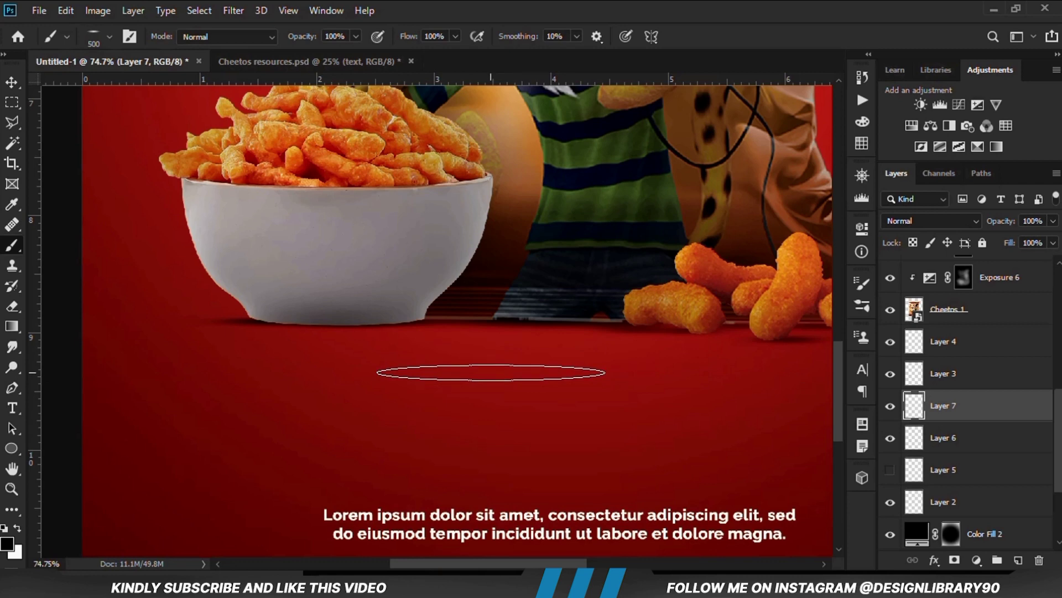
Step: Review the whole poster and compare the bag with and without its Exposure 6 adjustment
key("ctrl+minus")
key("ctrl+minus")
key("ctrl+minus")
key("ctrl+minus")
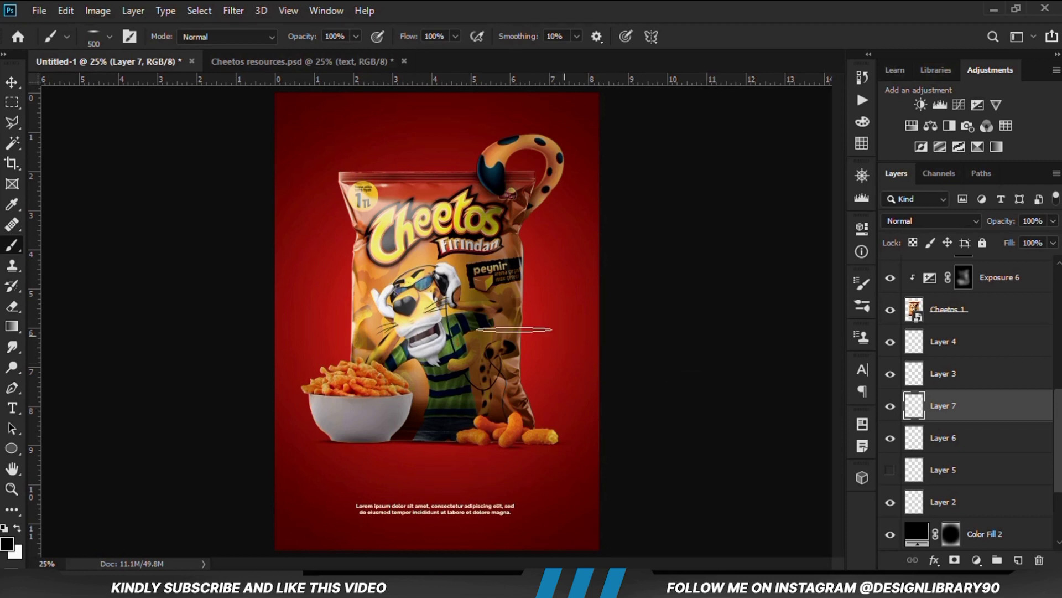
left_click(9, 86)
left_click(65, 84)
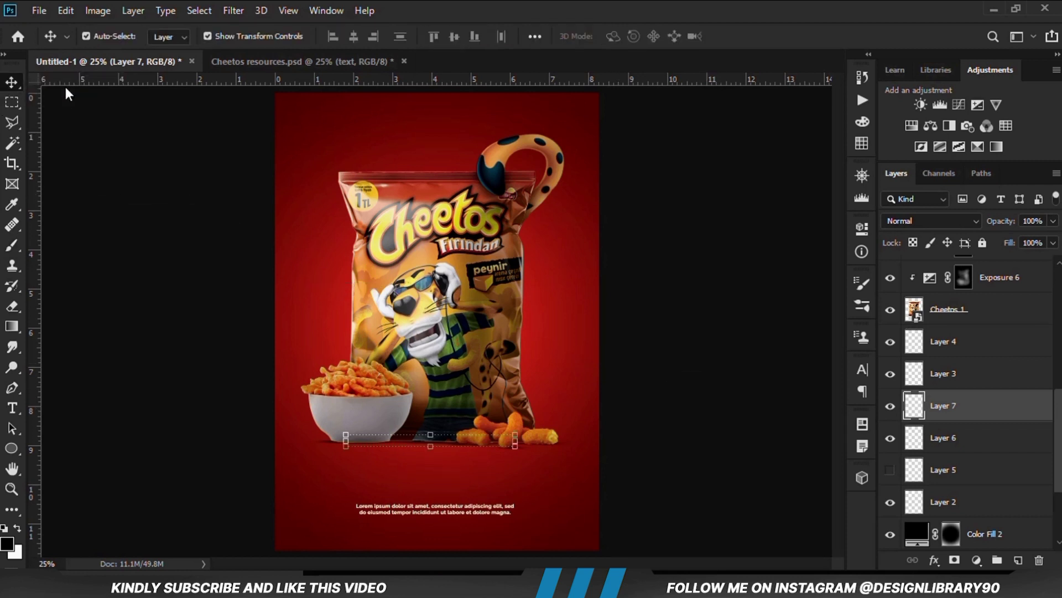
left_click(438, 290)
left_click(891, 278)
left_click(891, 278)
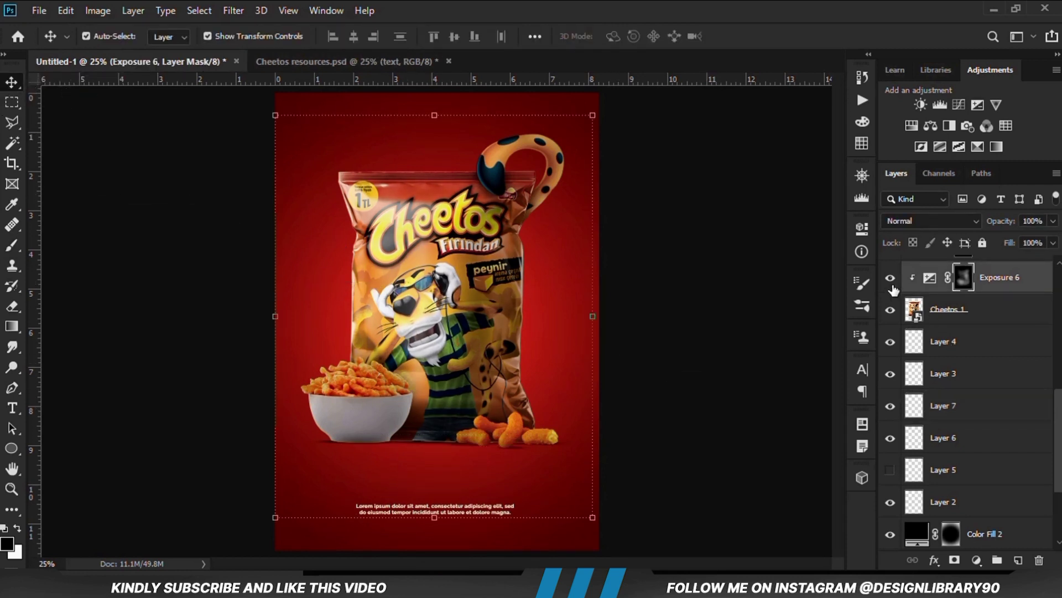
left_click(664, 347)
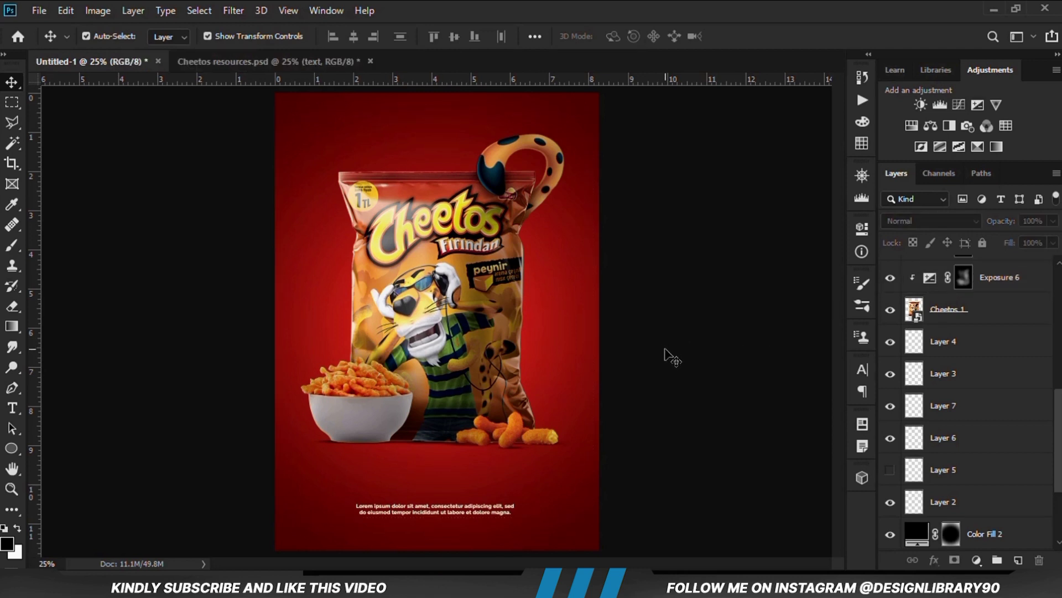
Step: Draw a slanted four-sided Polygonal Lasso selection from beyond the poster's upper-left edge across the bag and bowl
scroll(974, 408, "up", 6)
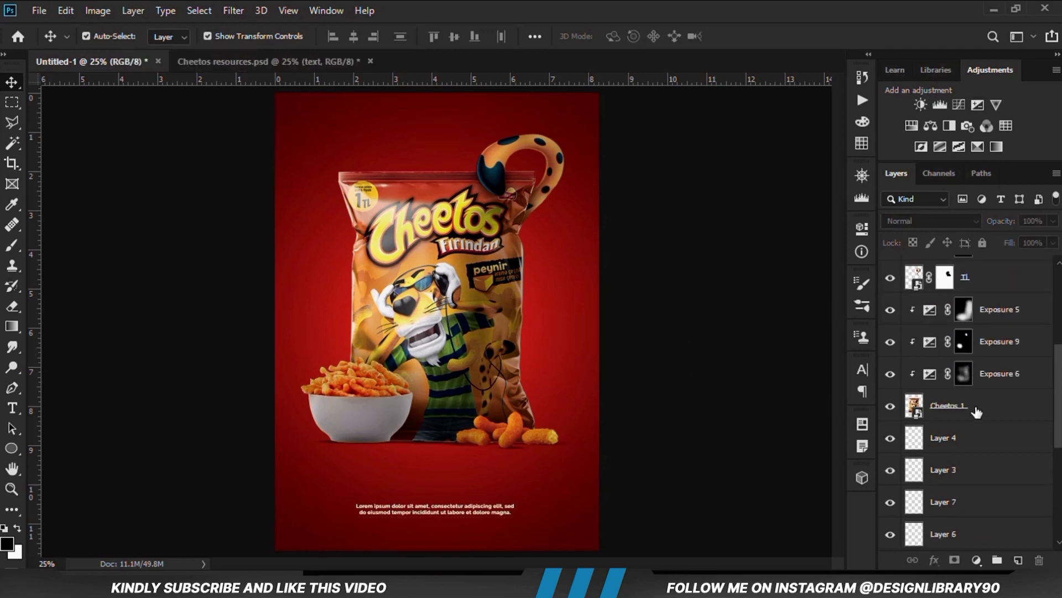
left_click(12, 143)
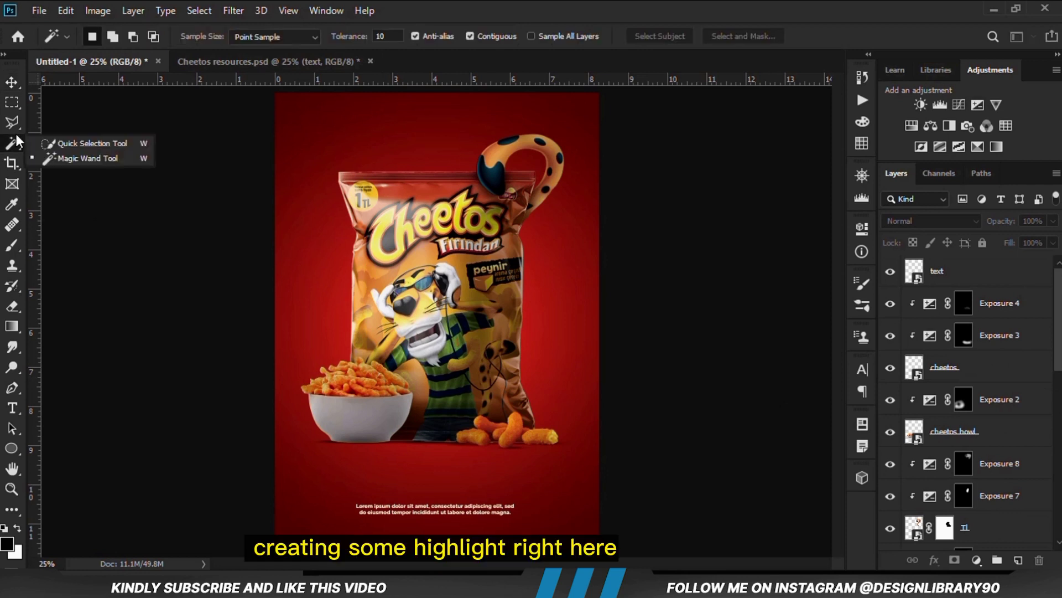
mouse_move(13, 122)
left_mouse_down()
mouse_move(60, 126)
mouse_move(61, 137)
left_mouse_up()
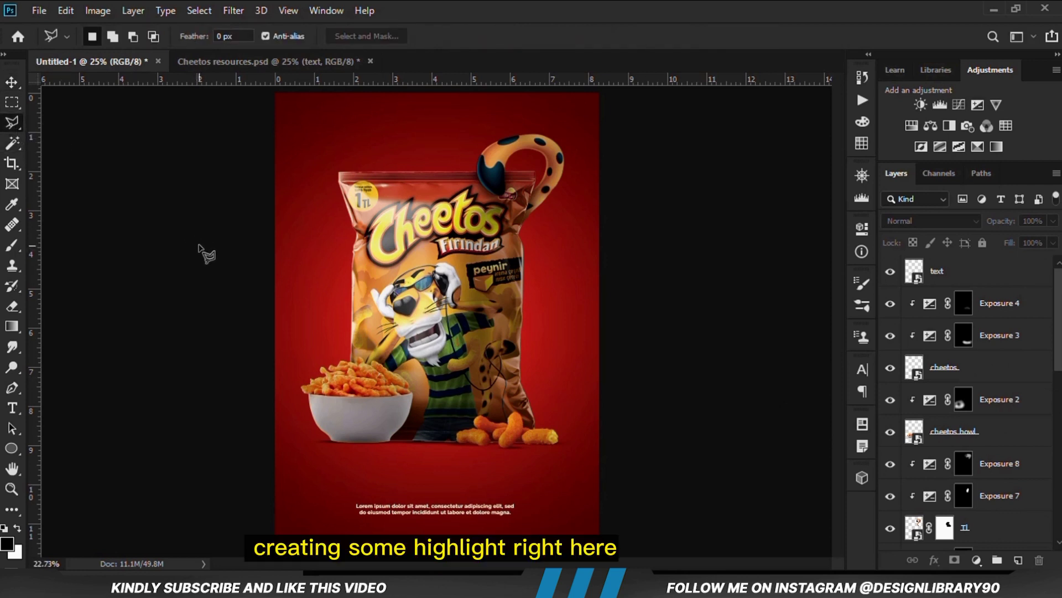
scroll(244, 211, "down", 2)
left_click(271, 174)
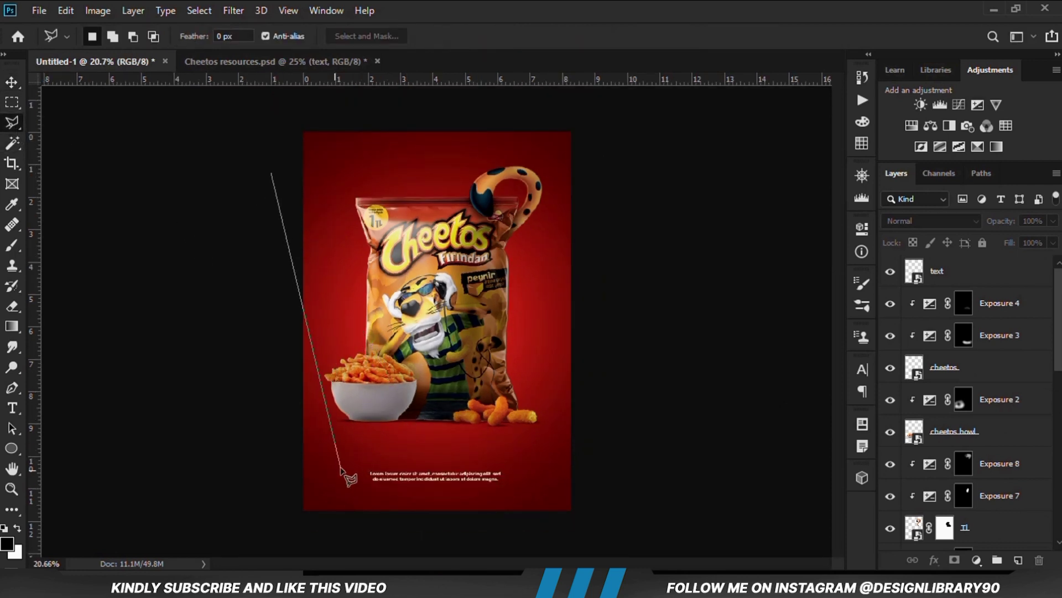
left_click(341, 466)
left_click(544, 396)
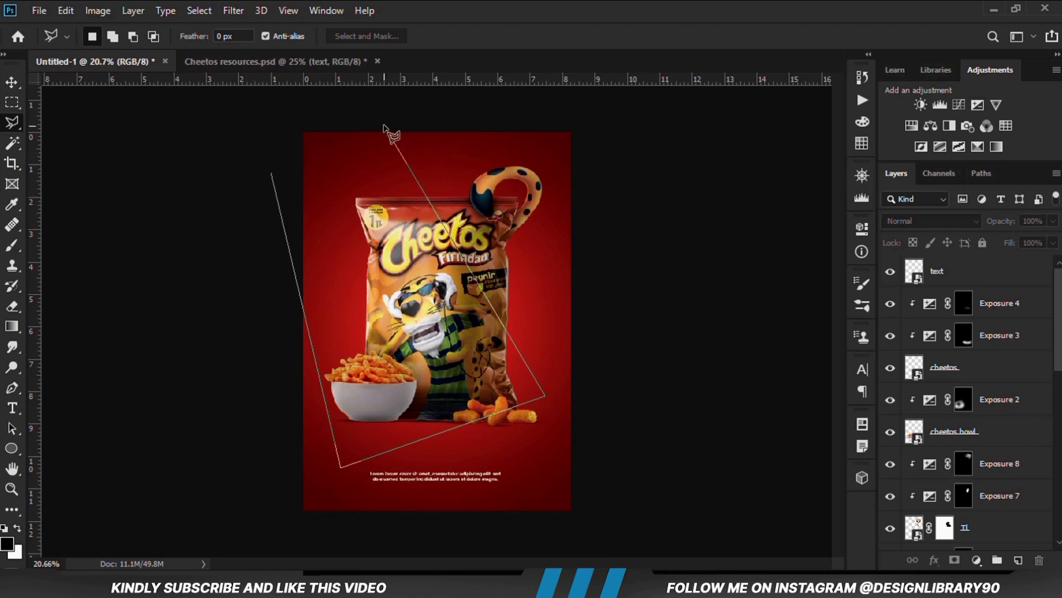
left_click(383, 103)
left_click(271, 174)
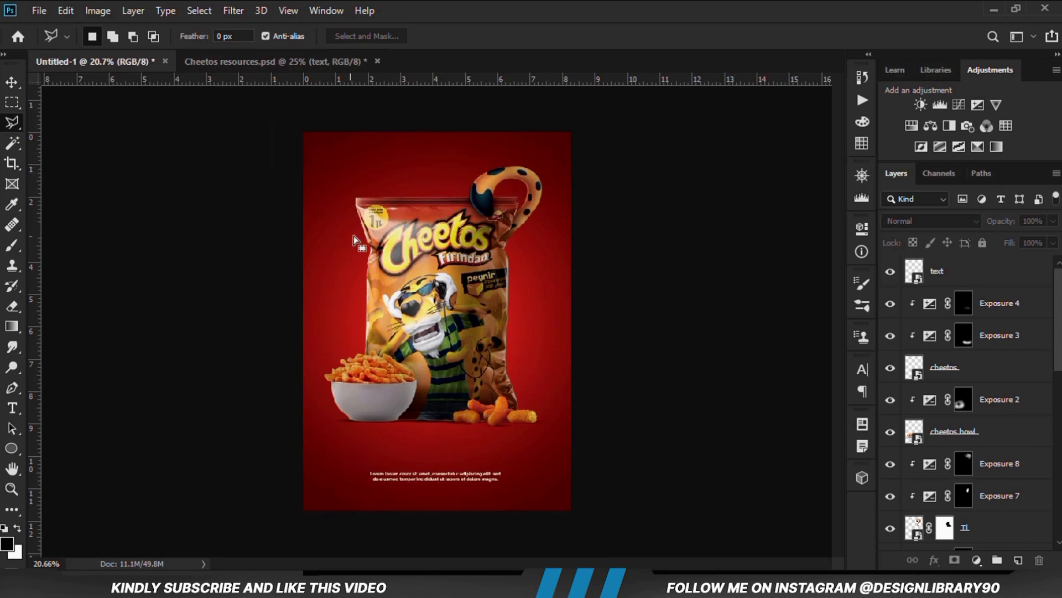
Step: Add an Exposure adjustment from the selection above the text layer, set exposure to +3.17, and compare the poster with and without it
left_click(977, 560)
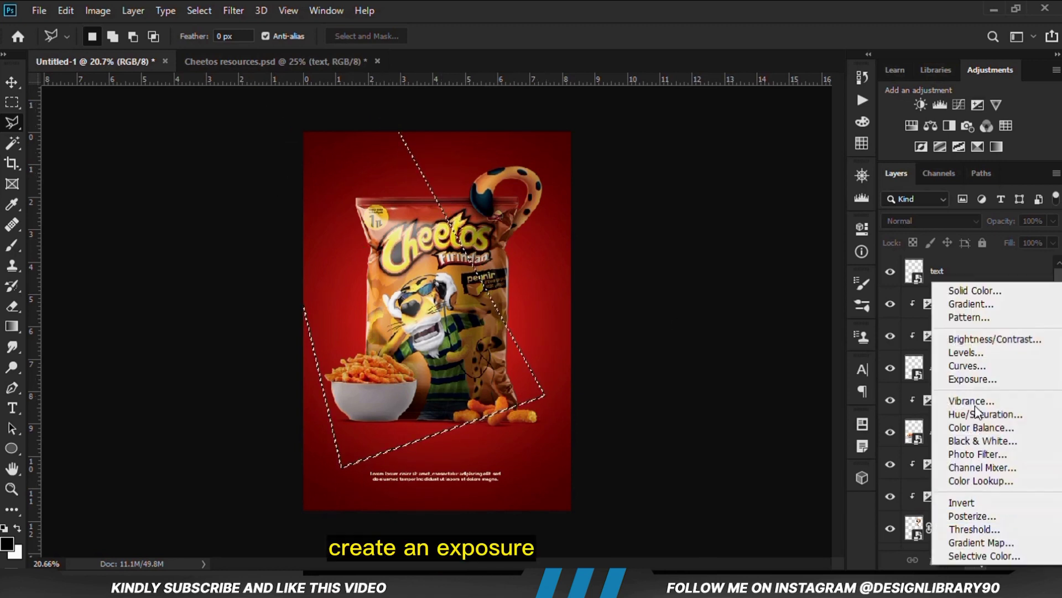
left_click(973, 379)
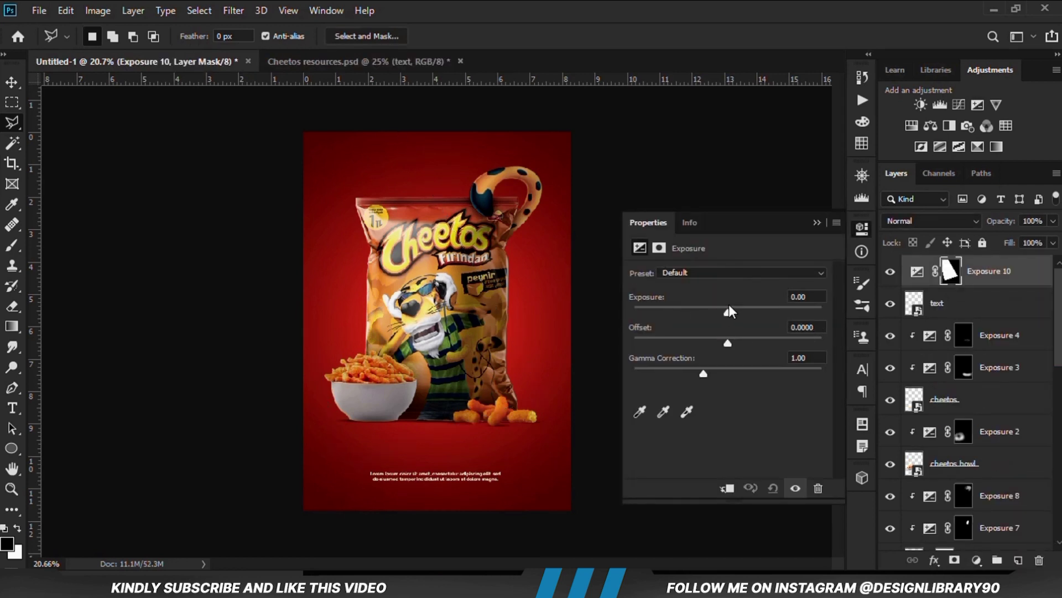
left_click_drag(729, 311, 773, 313)
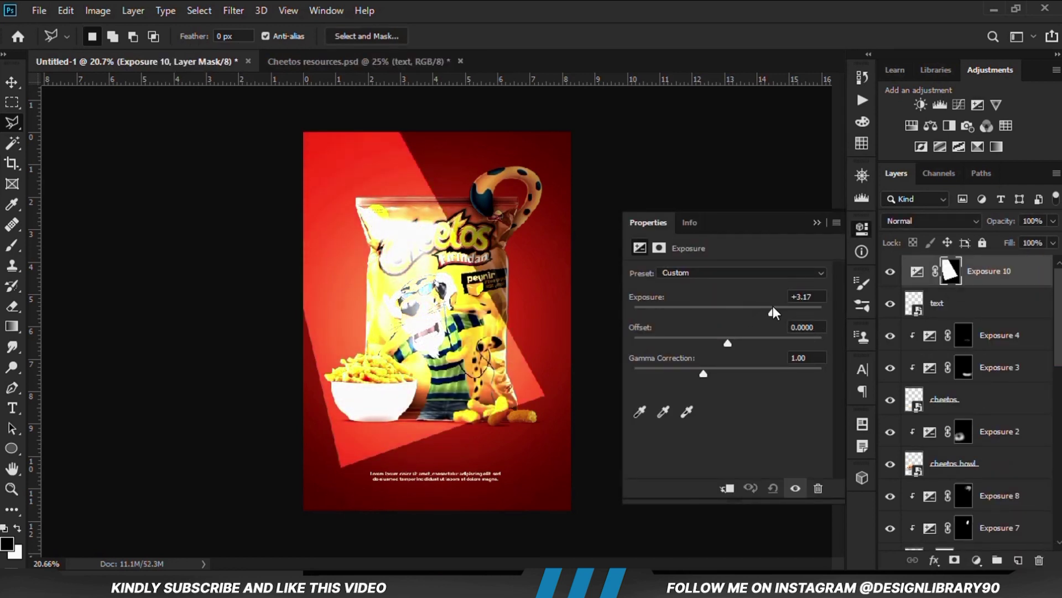
left_click(818, 222)
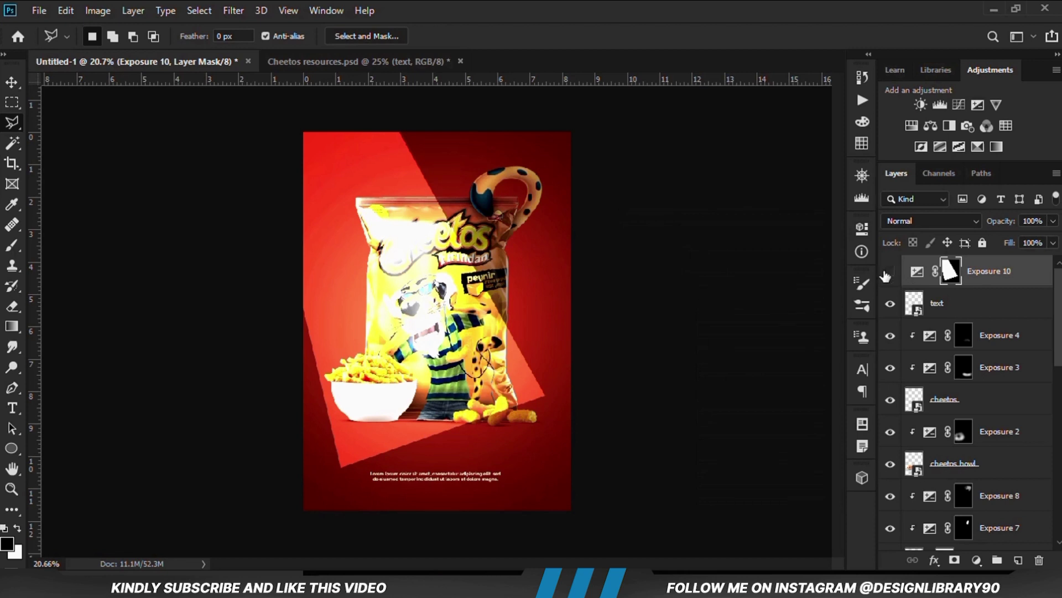
left_click(889, 272)
left_click(889, 272)
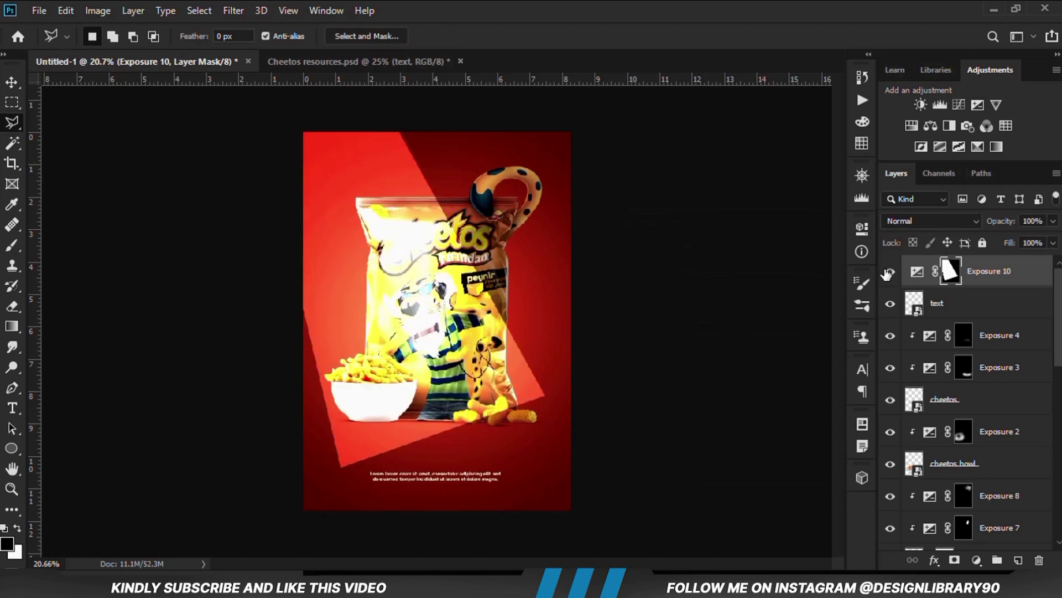
Step: Soften the Exposure 10 layer mask with a Gaussian Blur of 150.3 pixels radius
left_click(917, 272)
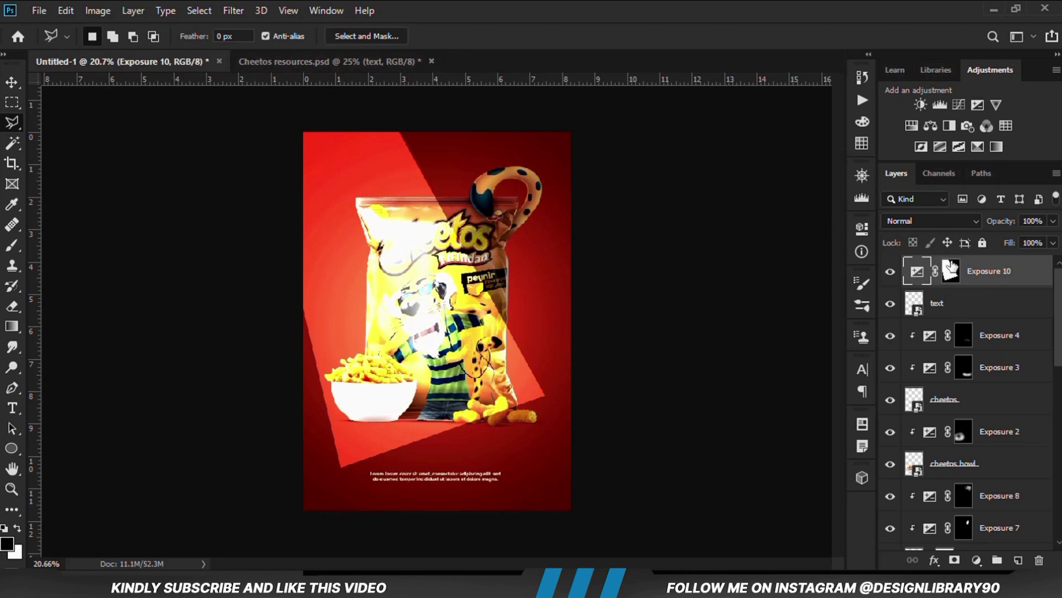
left_click(950, 271)
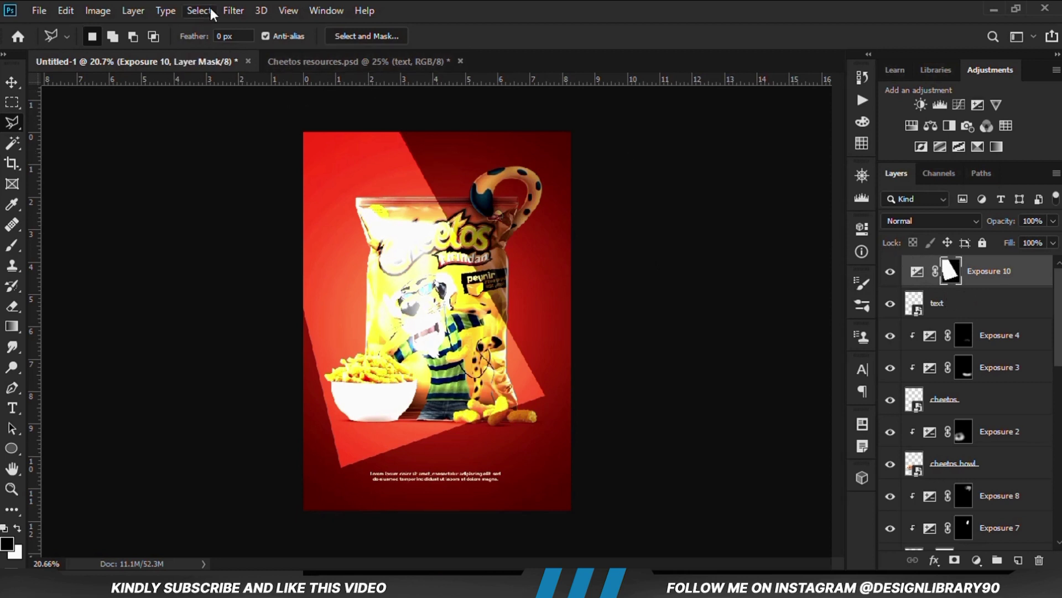
left_click(233, 11)
mouse_move(265, 195)
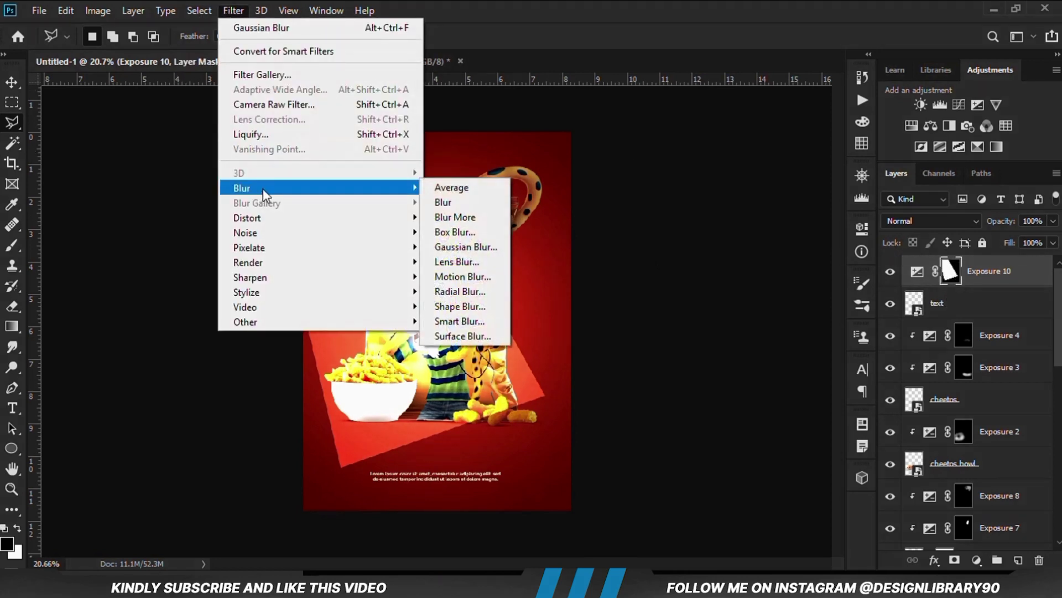
left_click(465, 247)
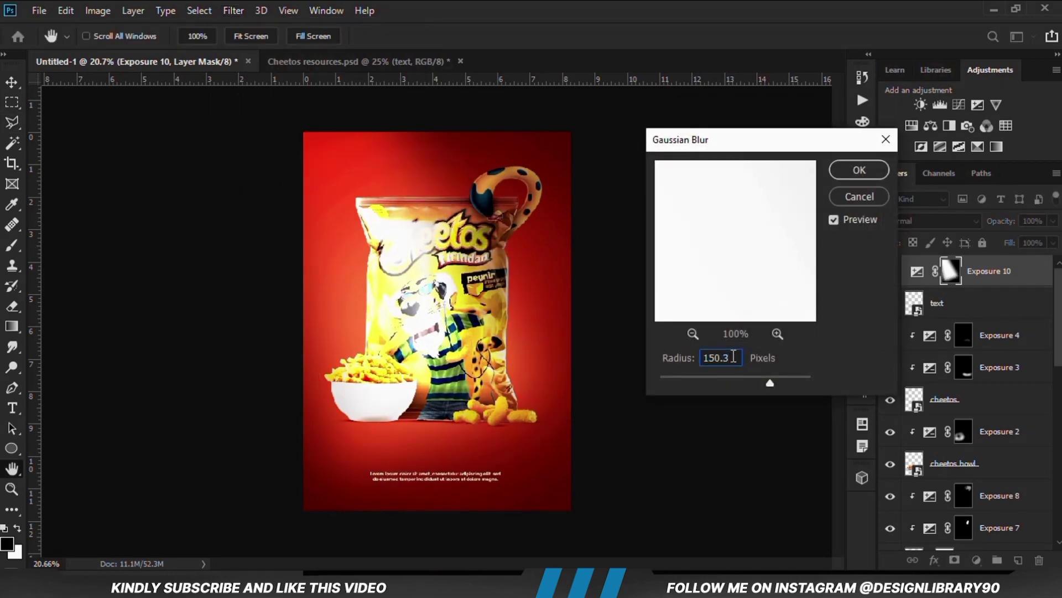
left_click(837, 177)
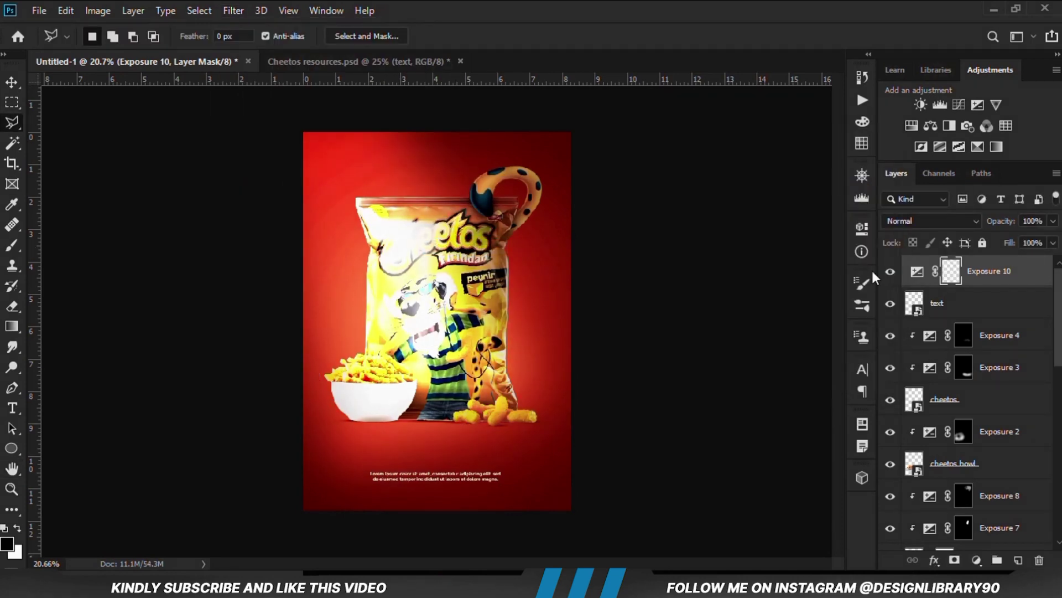
Step: Set Exposure 10 to Overlay blend mode at 21% opacity and compare the poster with and without it
left_click(890, 272)
left_click(890, 272)
left_click(913, 220)
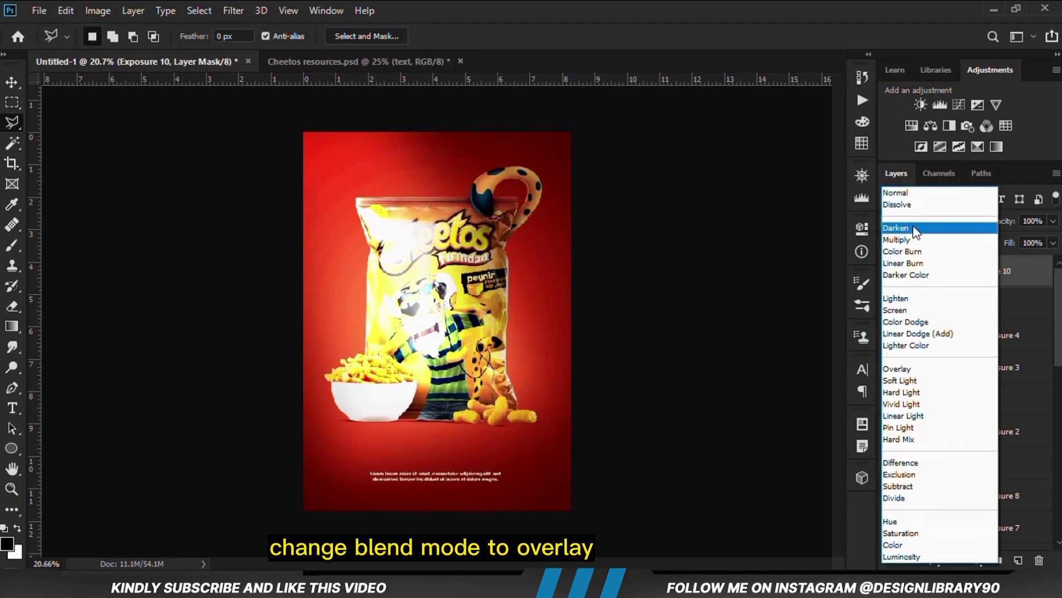
left_click(921, 367)
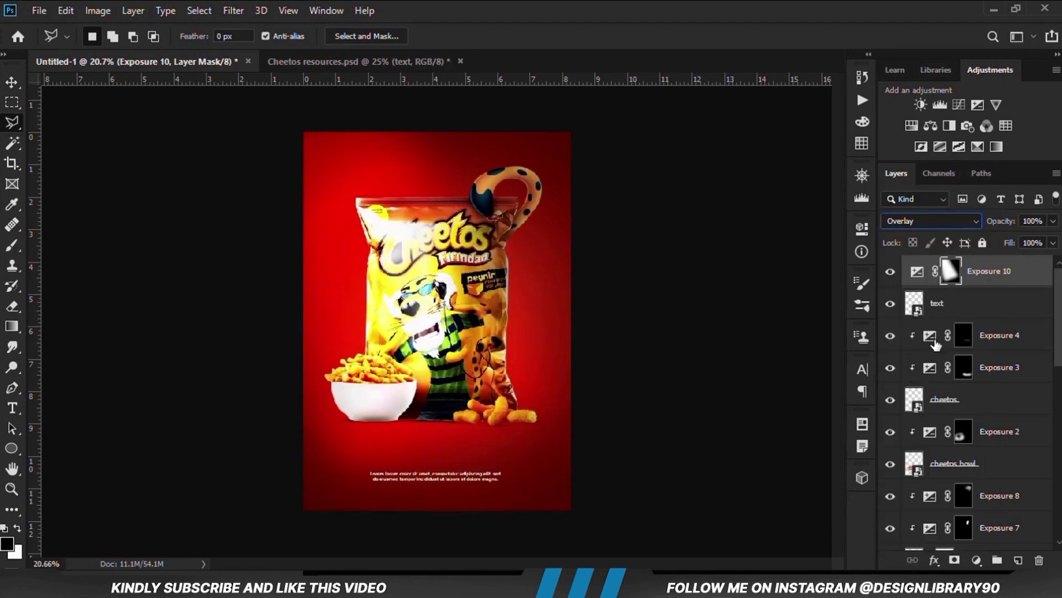
left_click(1053, 221)
left_click_drag(1043, 244, 996, 248)
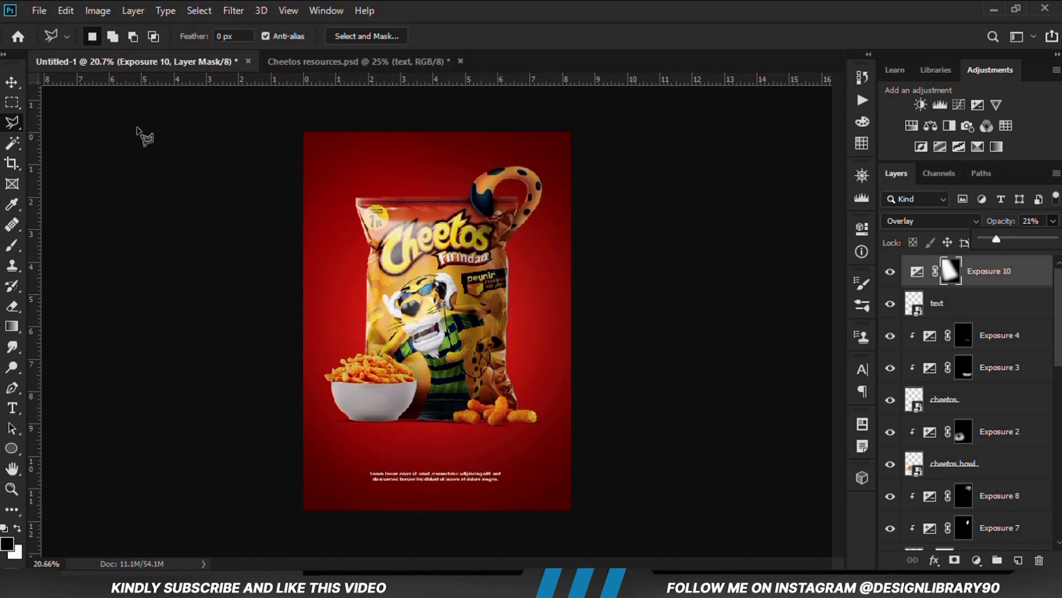
left_click(10, 81)
left_click(105, 140)
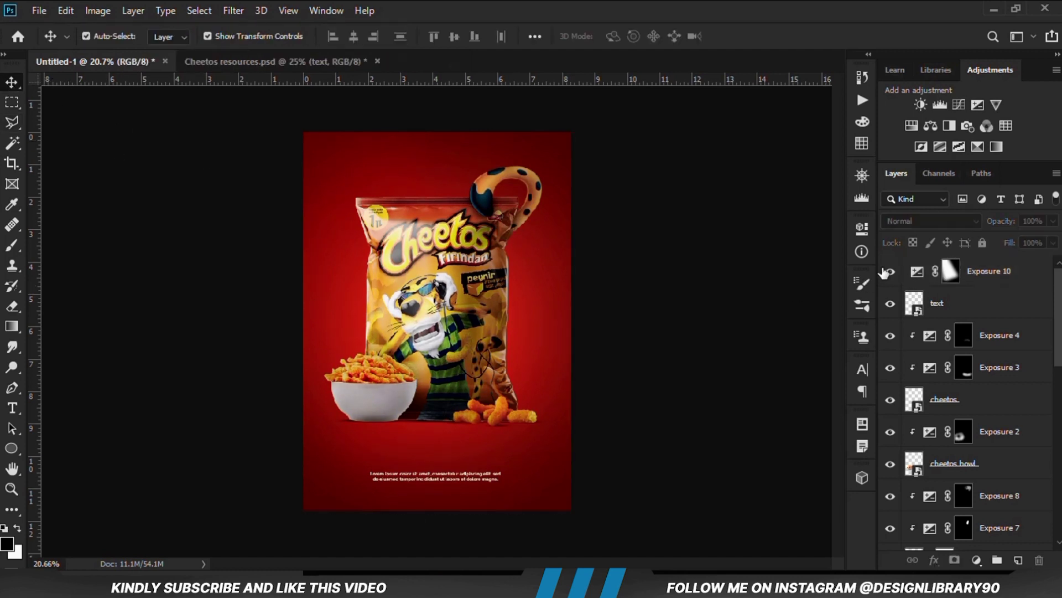
left_click(888, 271)
left_click(888, 271)
Step: Duplicate Exposure 10, set the copy's blend mode to Normal, and fine-tune its opacity while comparing the effect
left_click(1002, 273)
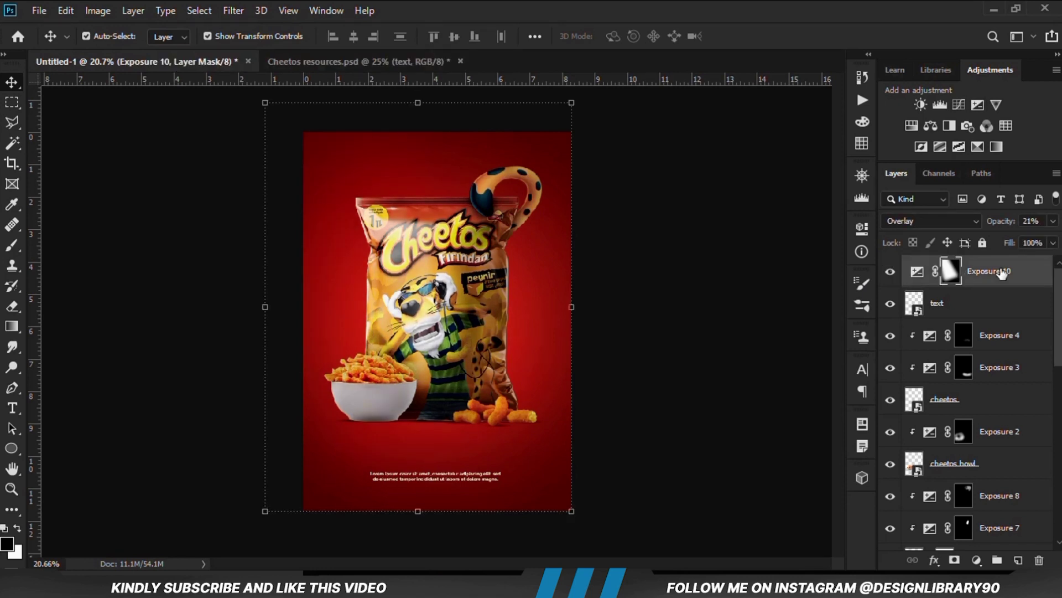
key("ctrl+j")
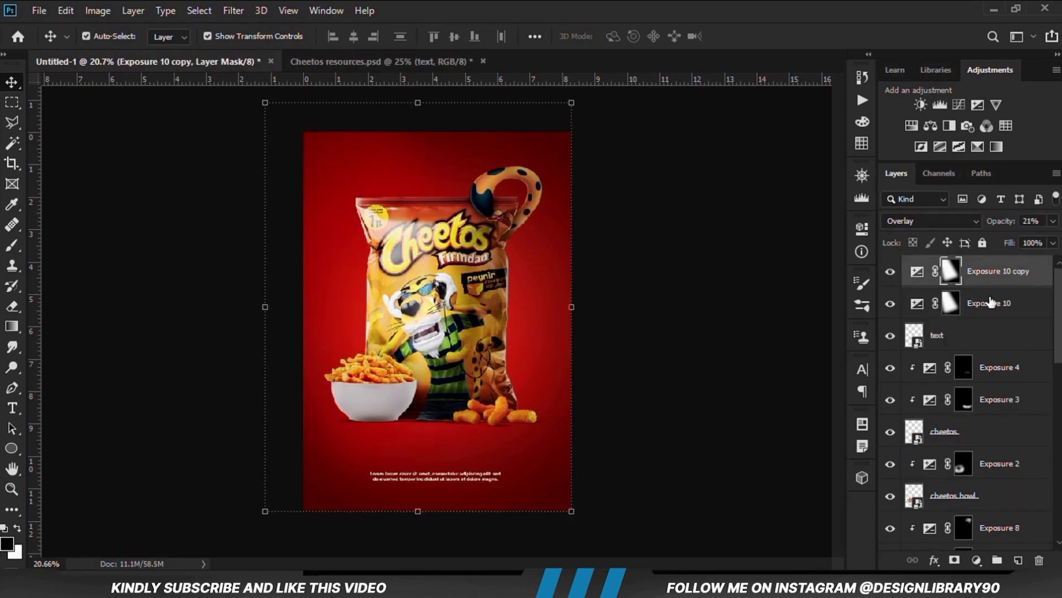
left_click(931, 221)
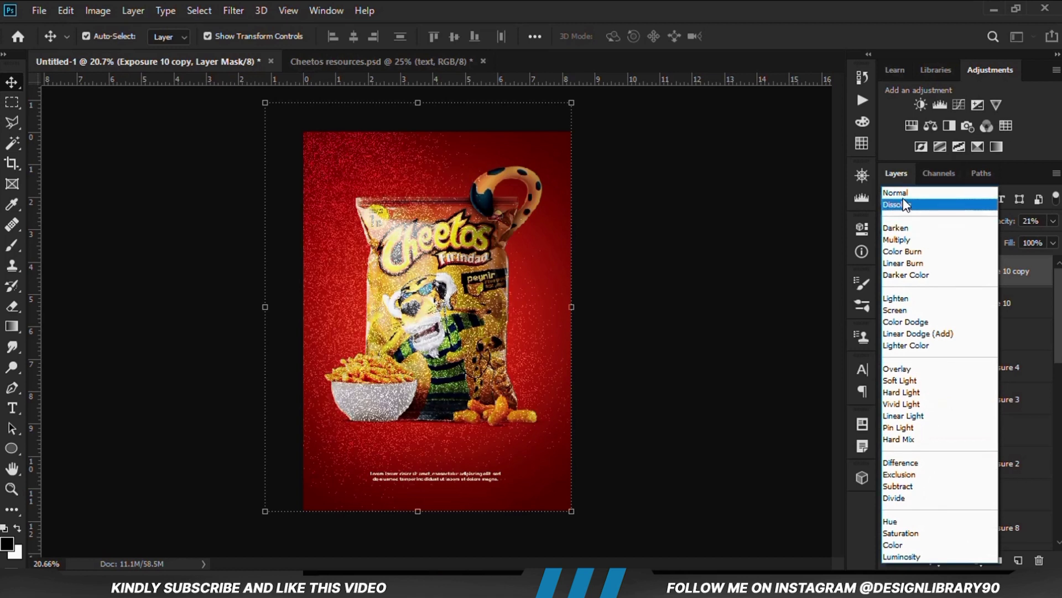
left_click(932, 200)
left_click(1049, 221)
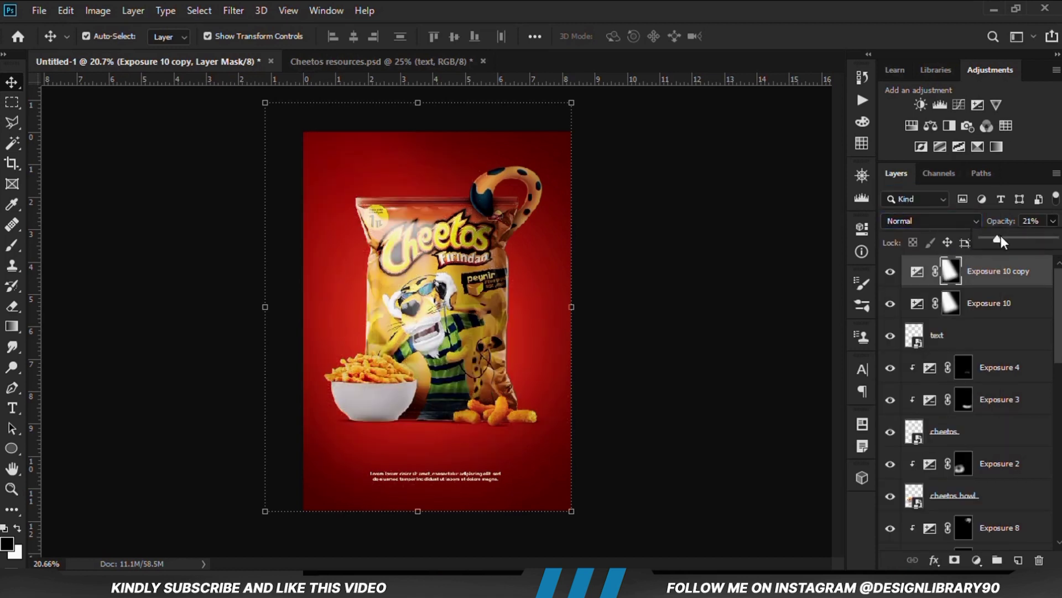
left_click_drag(1001, 237, 998, 237)
left_click(889, 270)
left_click(890, 270)
left_click(747, 348)
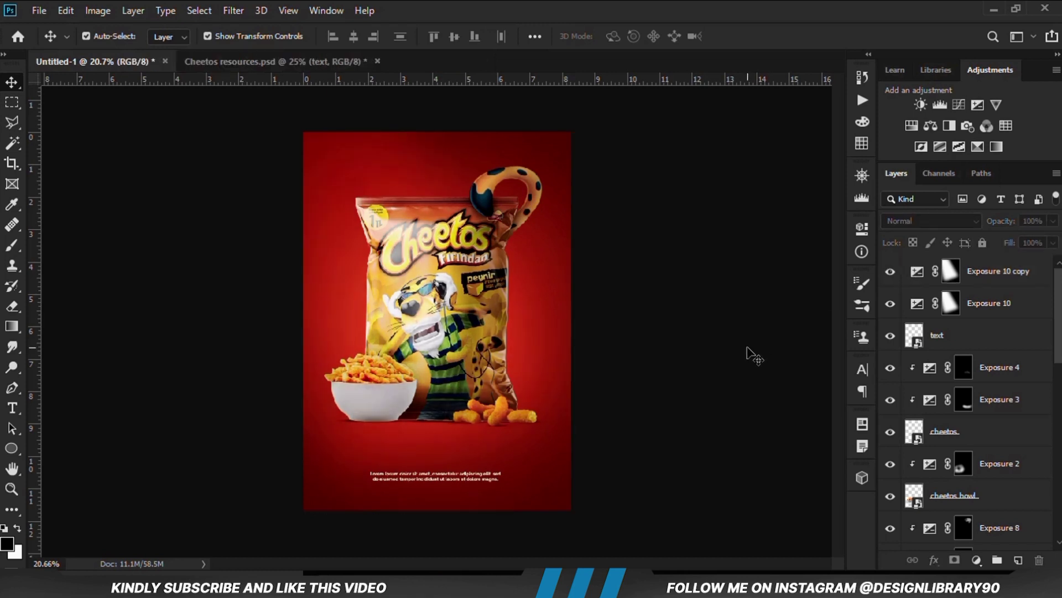
Step: Stamp all visible layers into a new top layer and open it in the Camera Raw Filter
key("ctrl+plus")
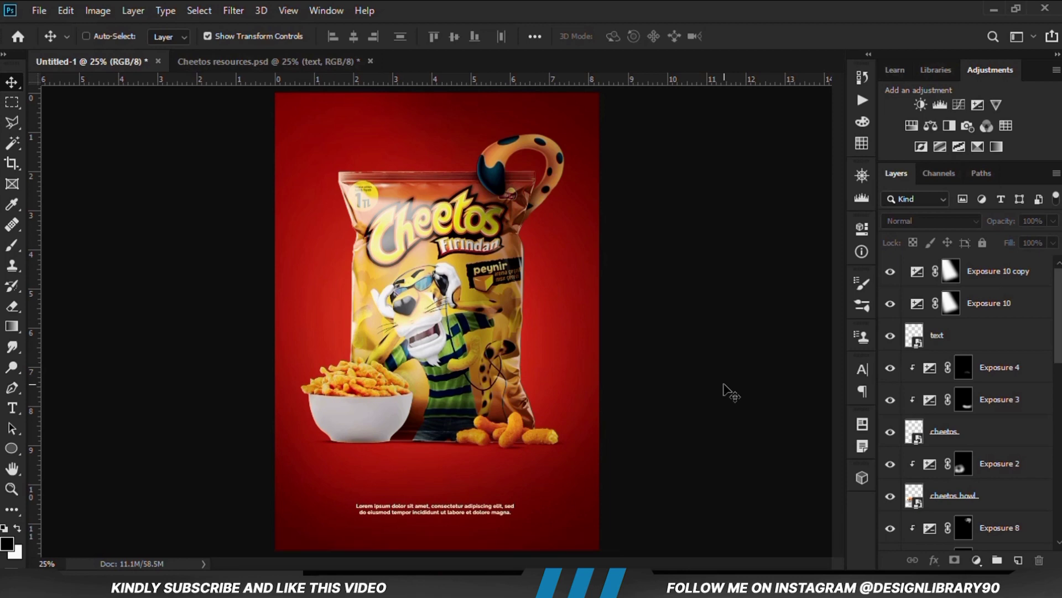
key("ctrl+alt+shift+e")
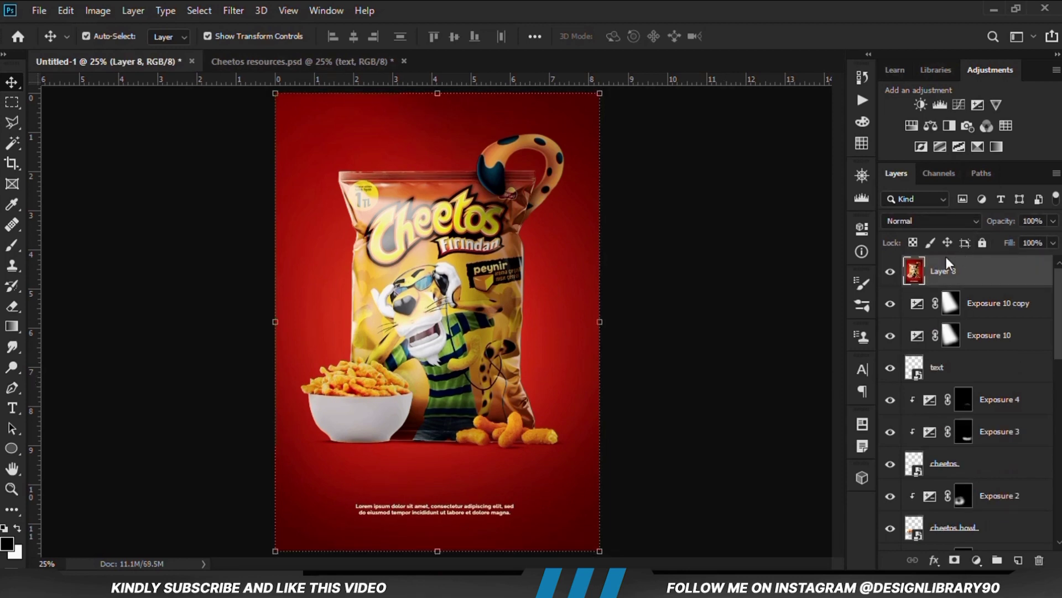
left_click(233, 11)
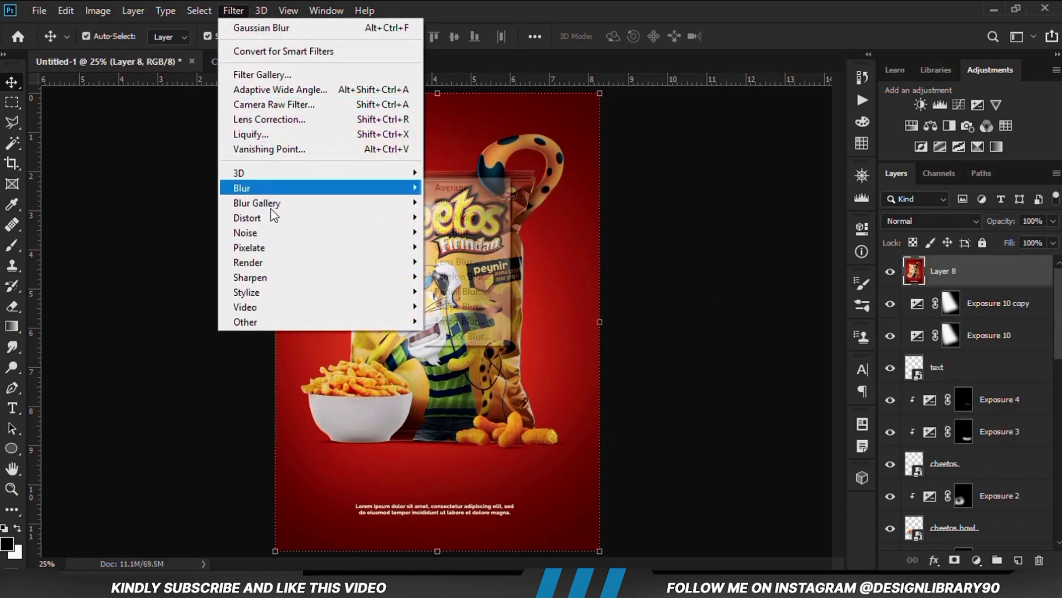
left_click(306, 105)
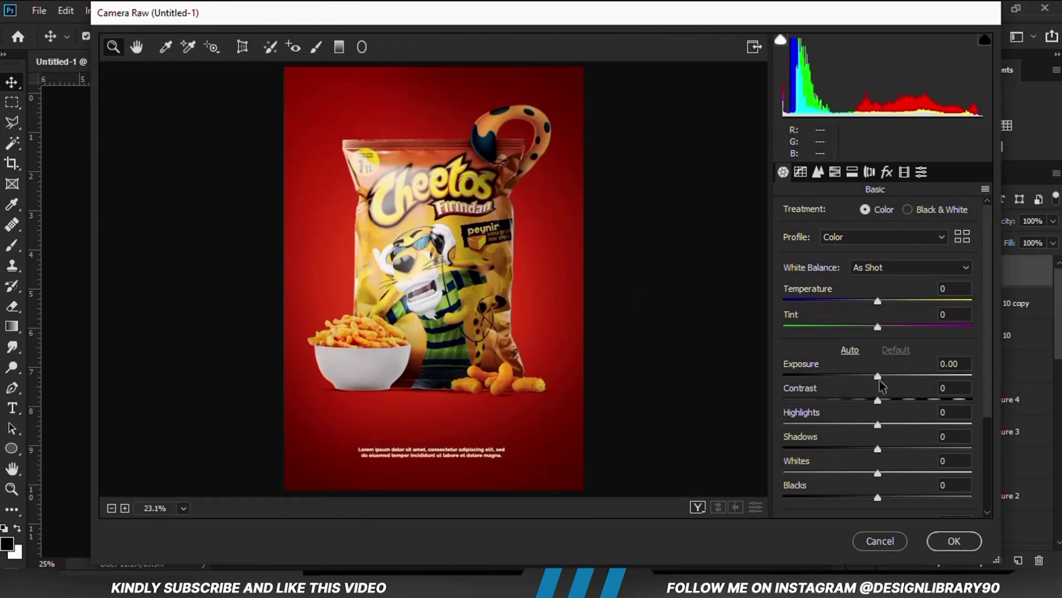
Step: Set the Camera Raw exposure to +0.10 and contrast to +19
left_click(883, 374)
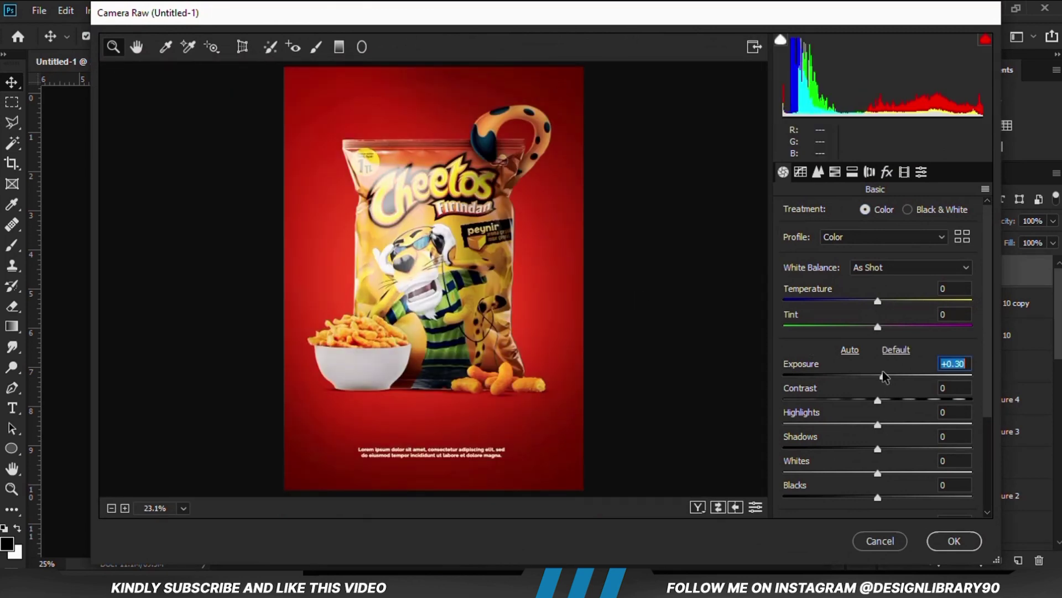
left_click_drag(883, 373, 880, 377)
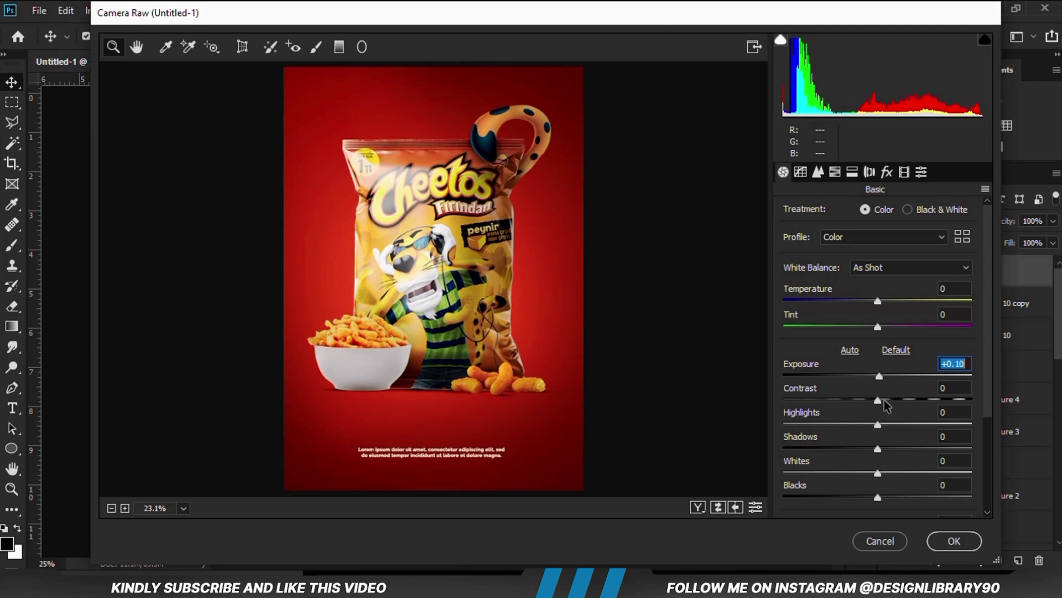
left_click(884, 399)
left_click_drag(884, 399, 843, 398)
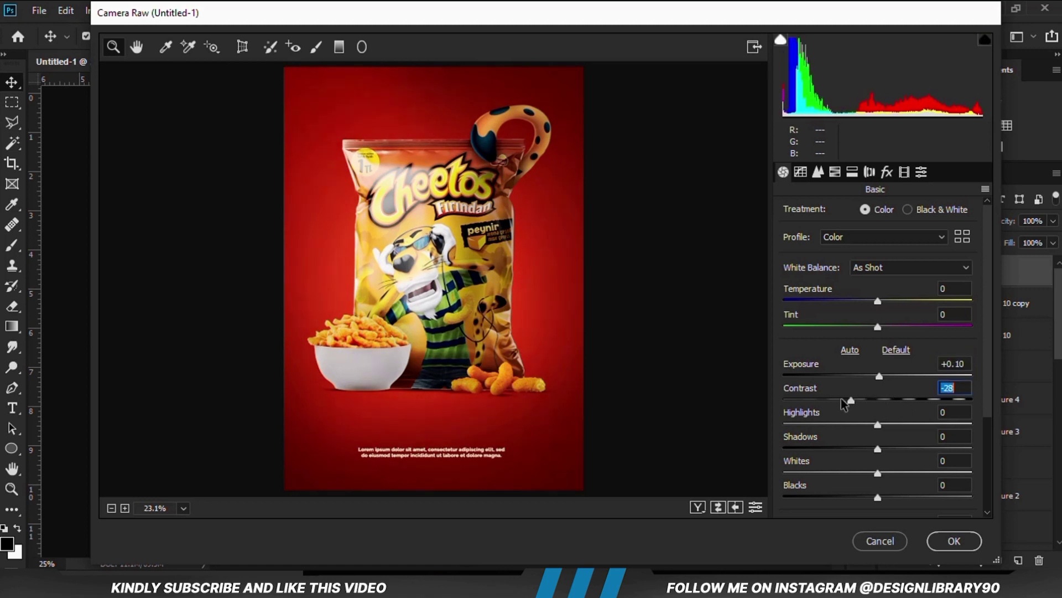
left_click(895, 400)
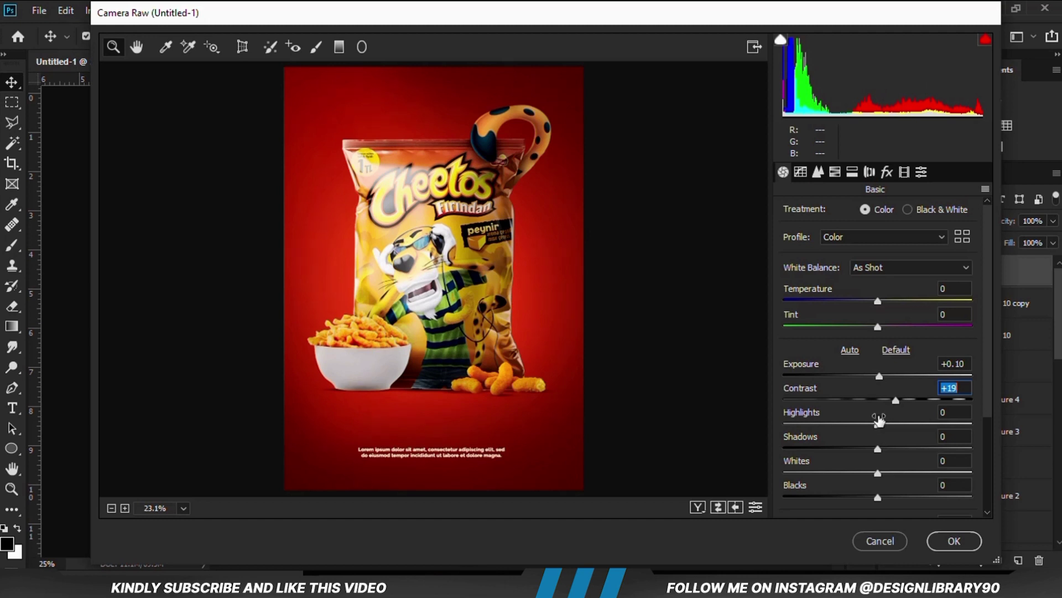
Step: Set the Camera Raw highlights to +13, shadows to -13, whites to +13 and blacks to -21
left_click_drag(880, 422, 863, 455)
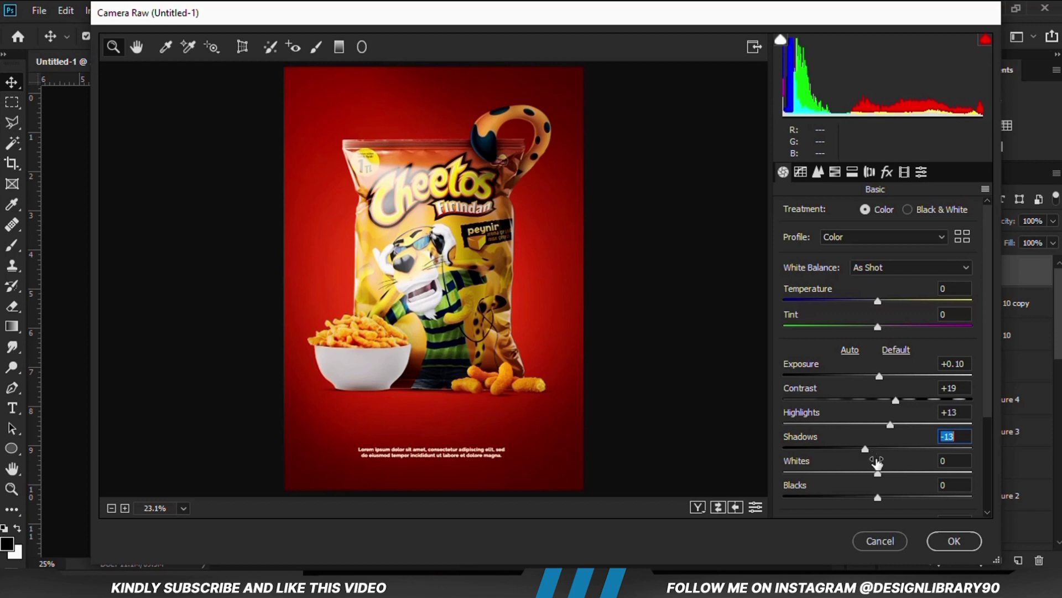
left_click_drag(878, 472, 859, 499)
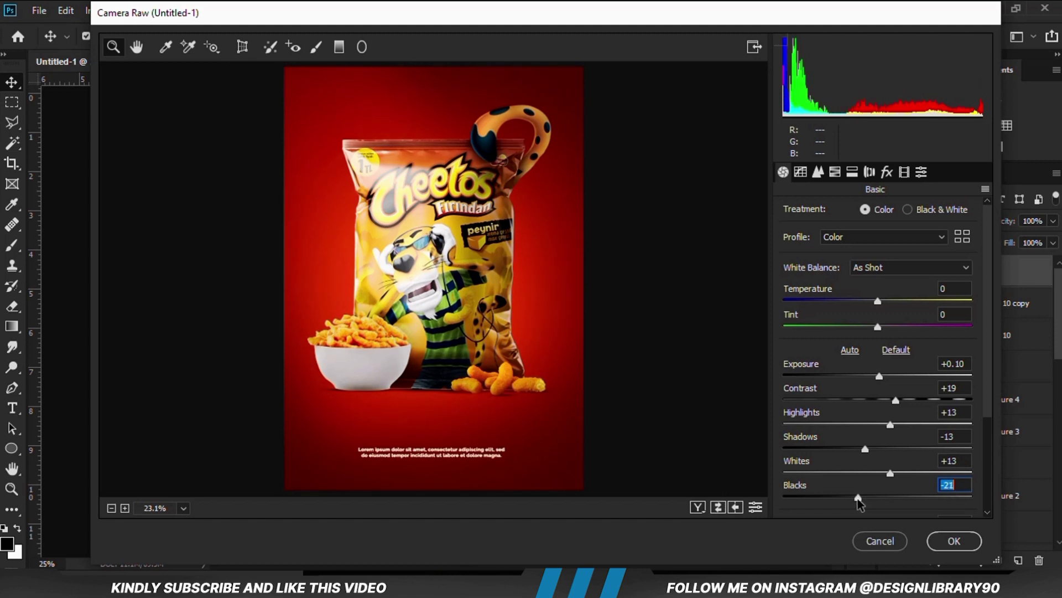
scroll(985, 418, "down", 2)
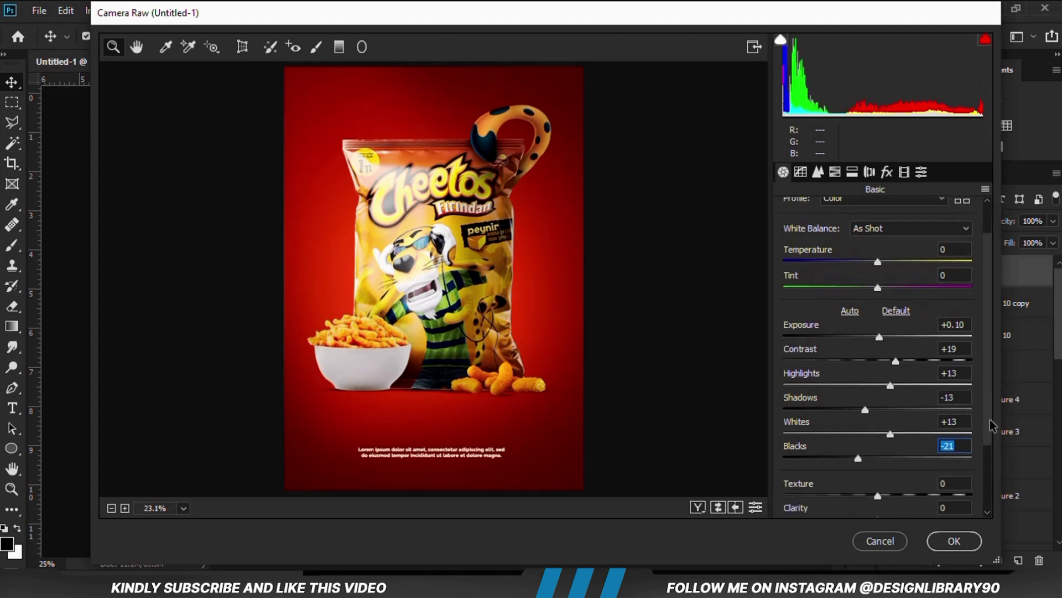
Step: Set the Camera Raw texture to +27 and clarity to +8, and apply the filter to the stamped layer
left_click_drag(883, 490, 897, 488)
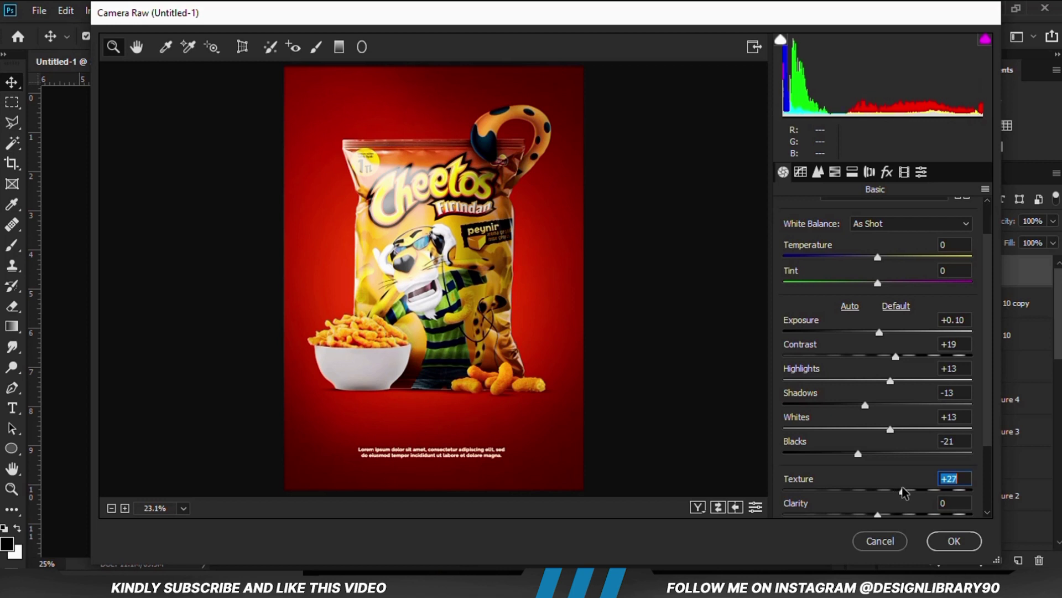
left_click_drag(884, 516, 890, 516)
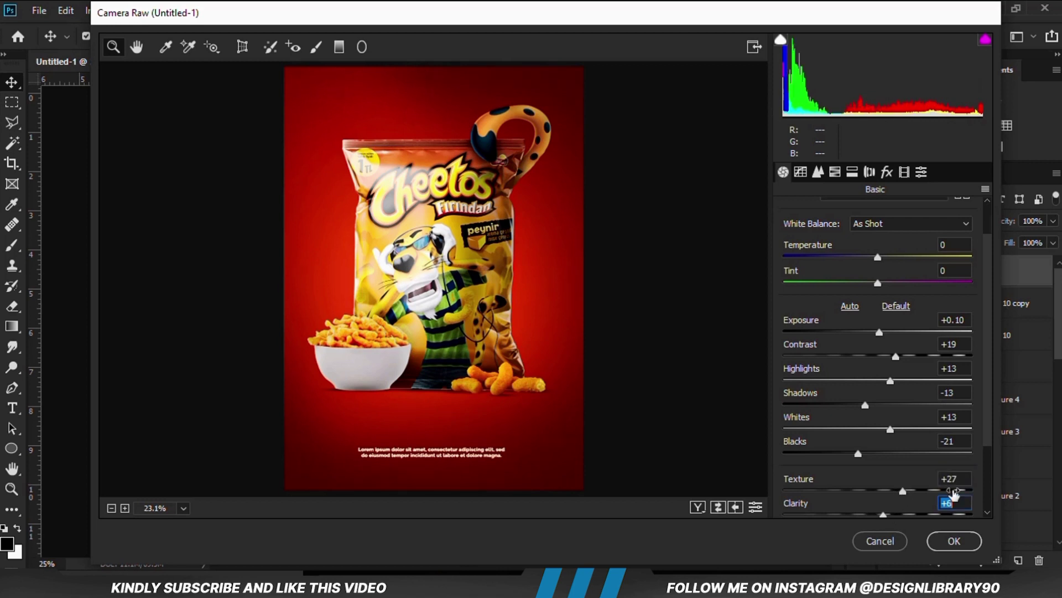
scroll(938, 492, "down", 1)
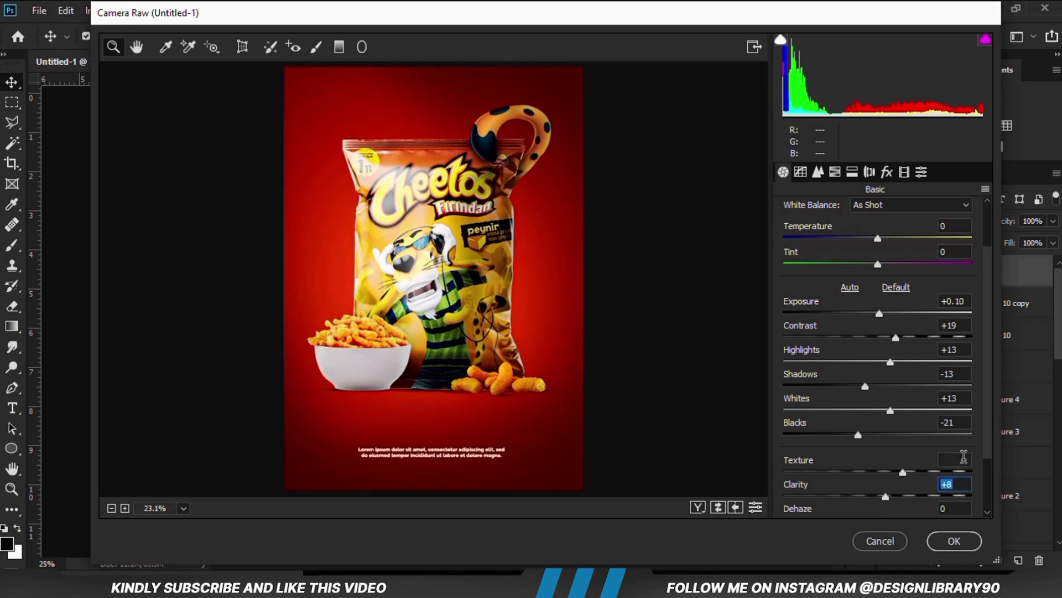
left_click(964, 456)
left_click(965, 422)
left_click(965, 396)
left_click(966, 373)
left_click(964, 349)
left_click(962, 327)
left_click(966, 301)
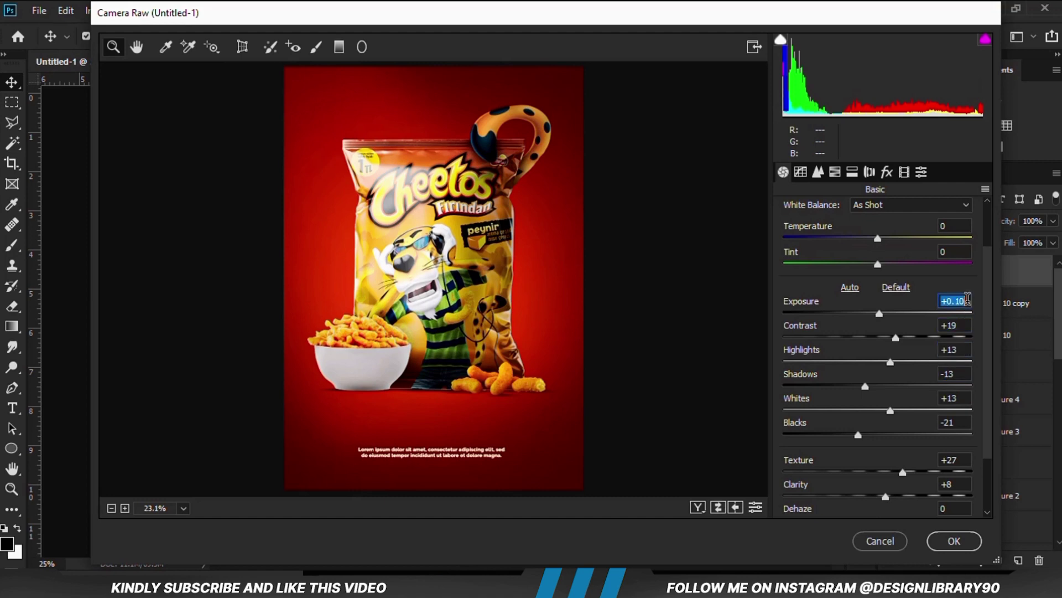
left_click(955, 540)
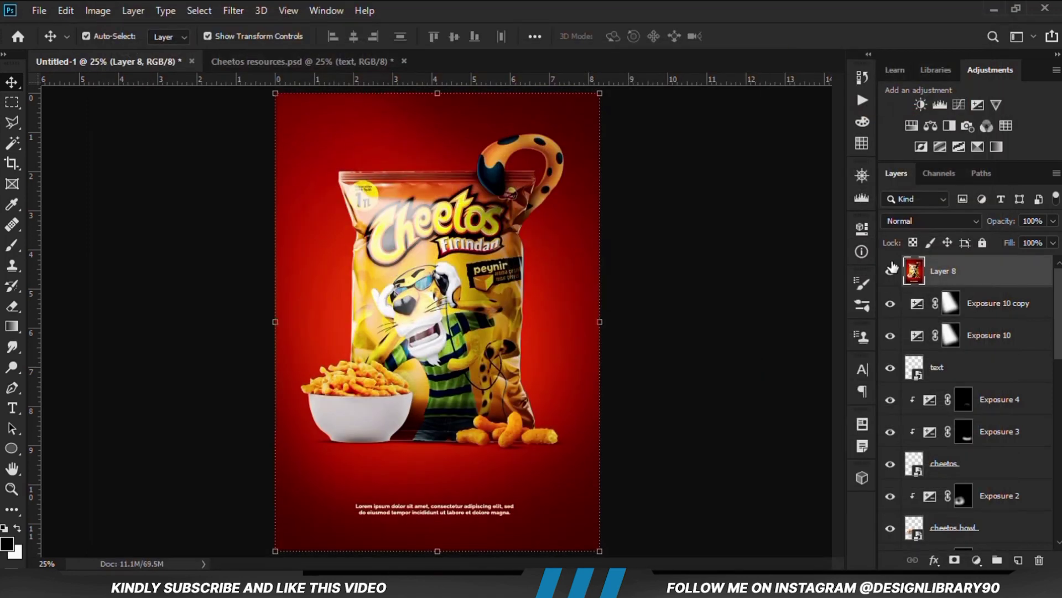
Step: Compare the poster with and without the graded Layer 8, and examine the whole composition
left_click(889, 270)
left_click(889, 270)
scroll(750, 334, "down", 2)
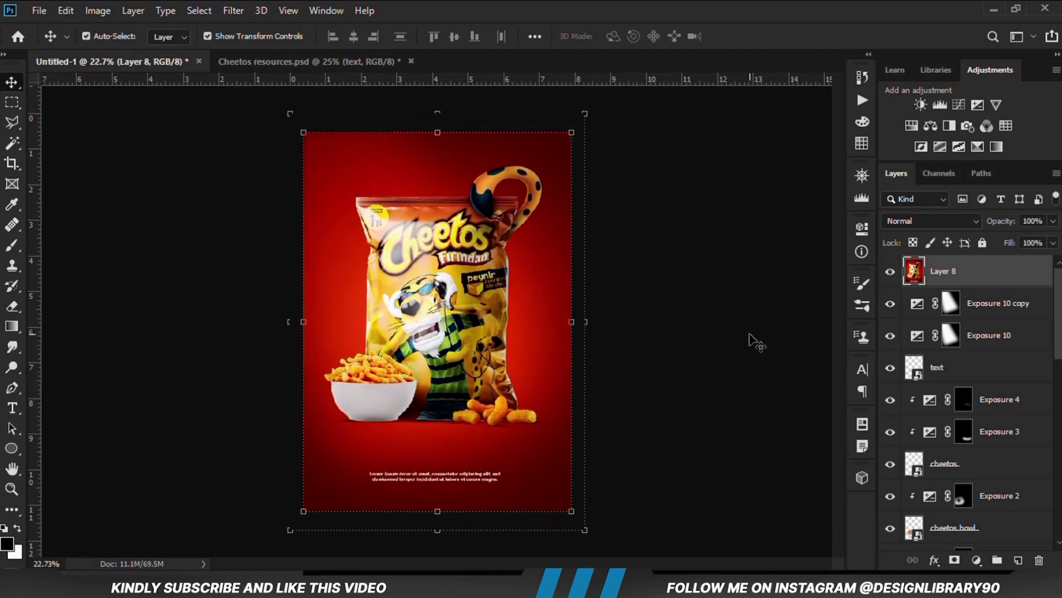
scroll(751, 334, "up", 3)
scroll(751, 333, "down", 1)
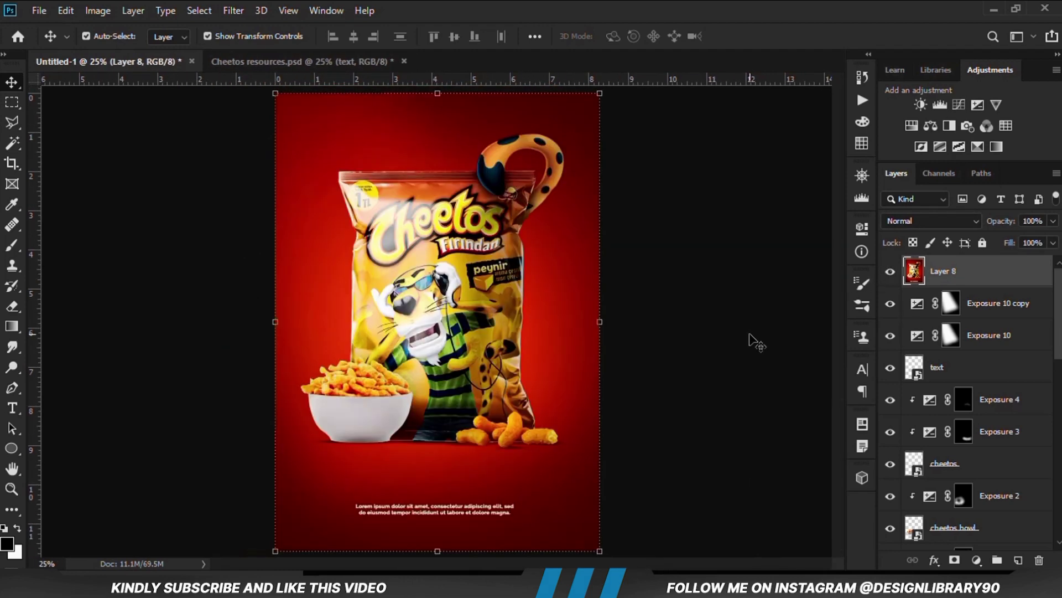
key("ctrl+minus")
key("ctrl+plus")
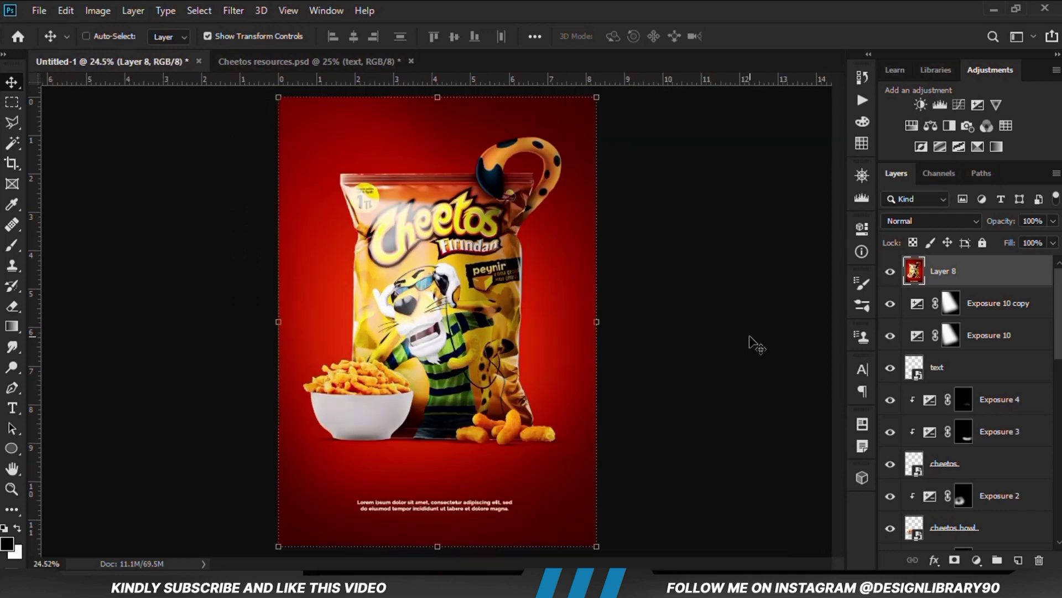